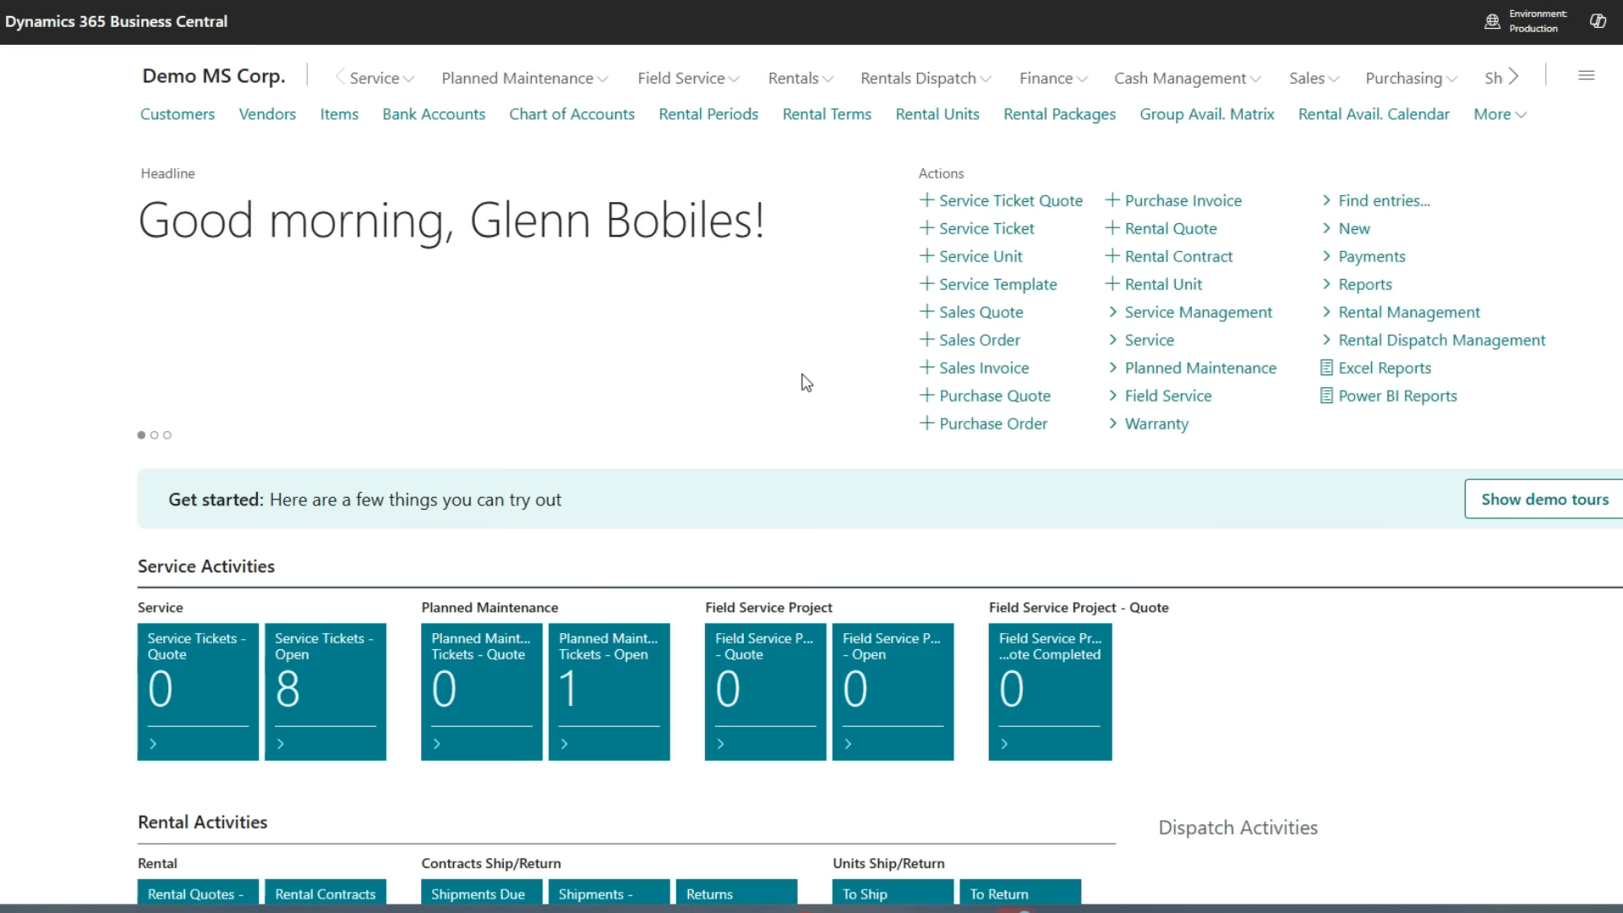
Open the rental units list and search it for wheel
scroll(671, 371, down, 2)
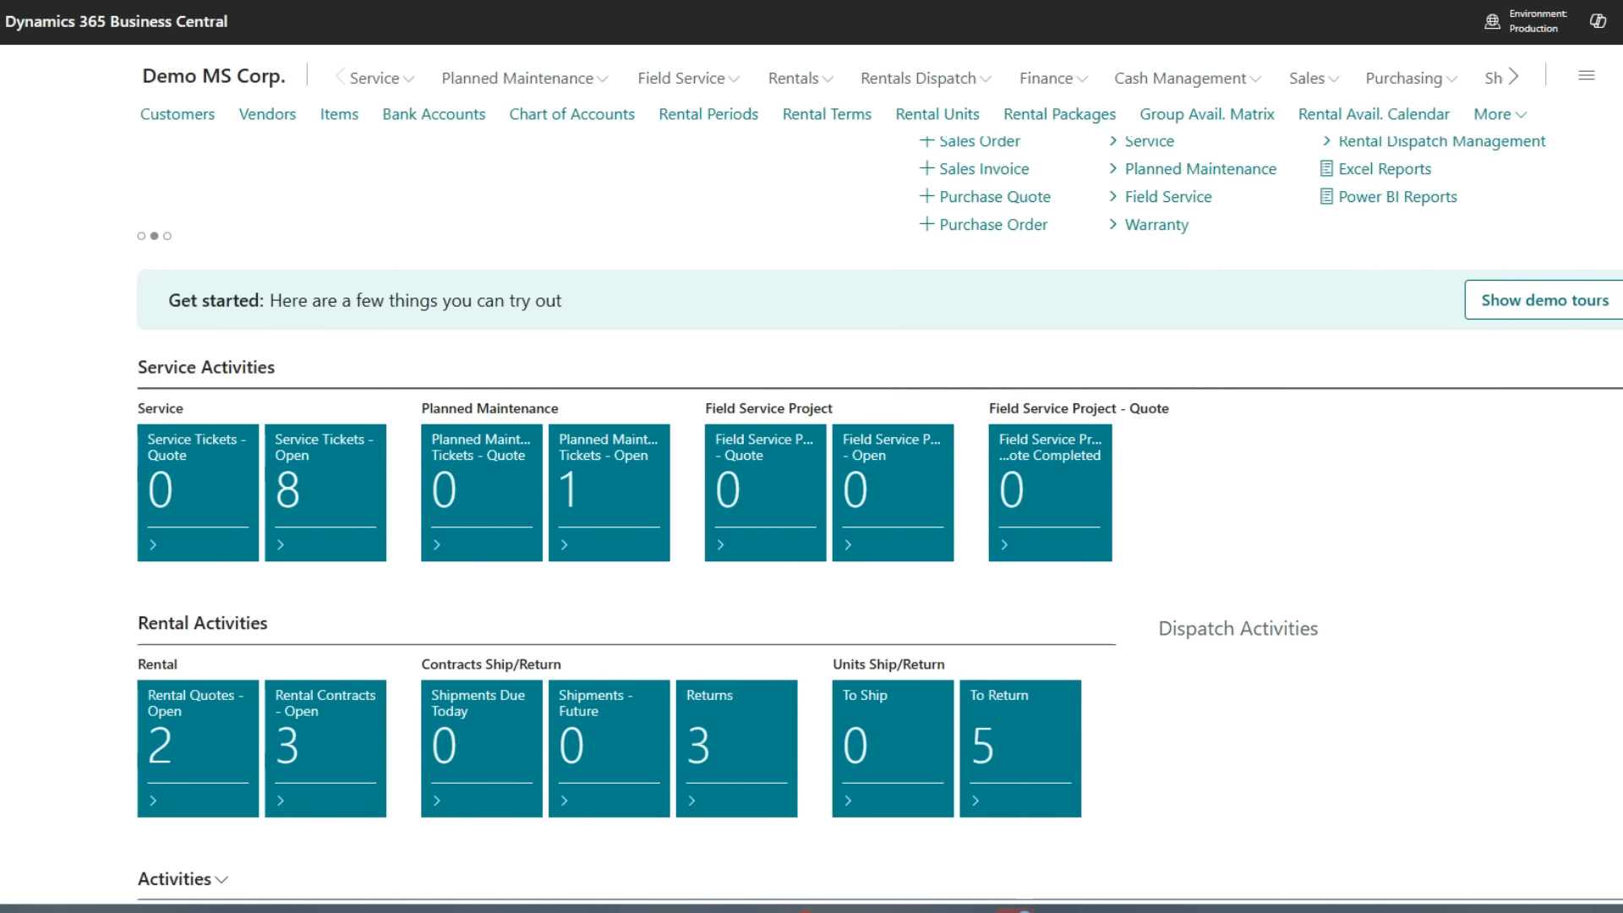
scroll(880, 517, up, 2)
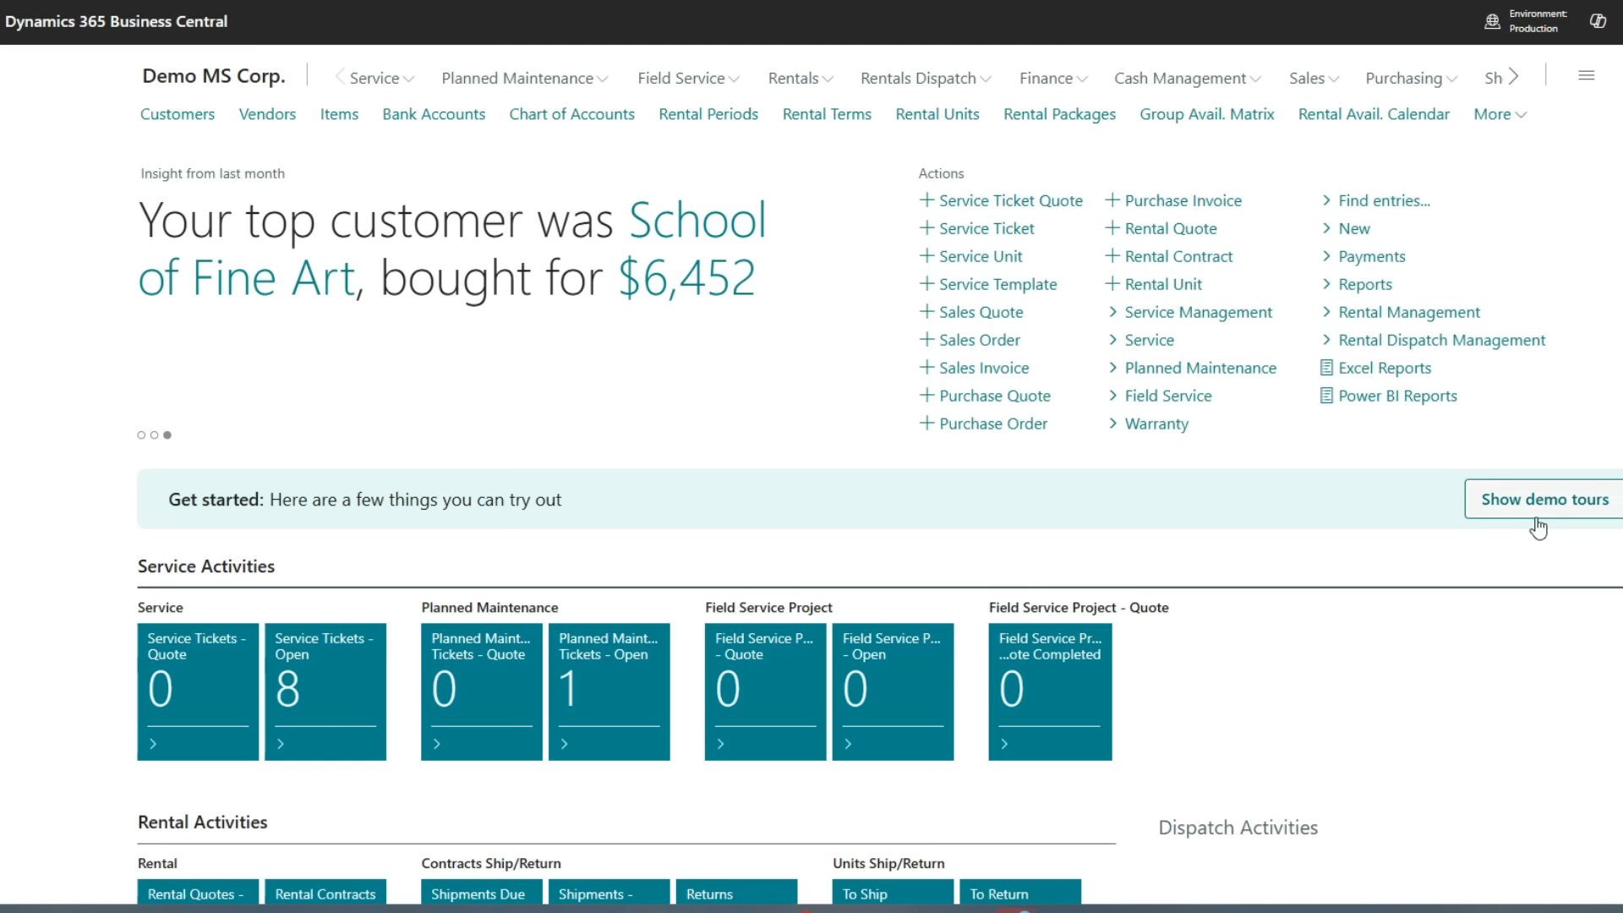
click(936, 117)
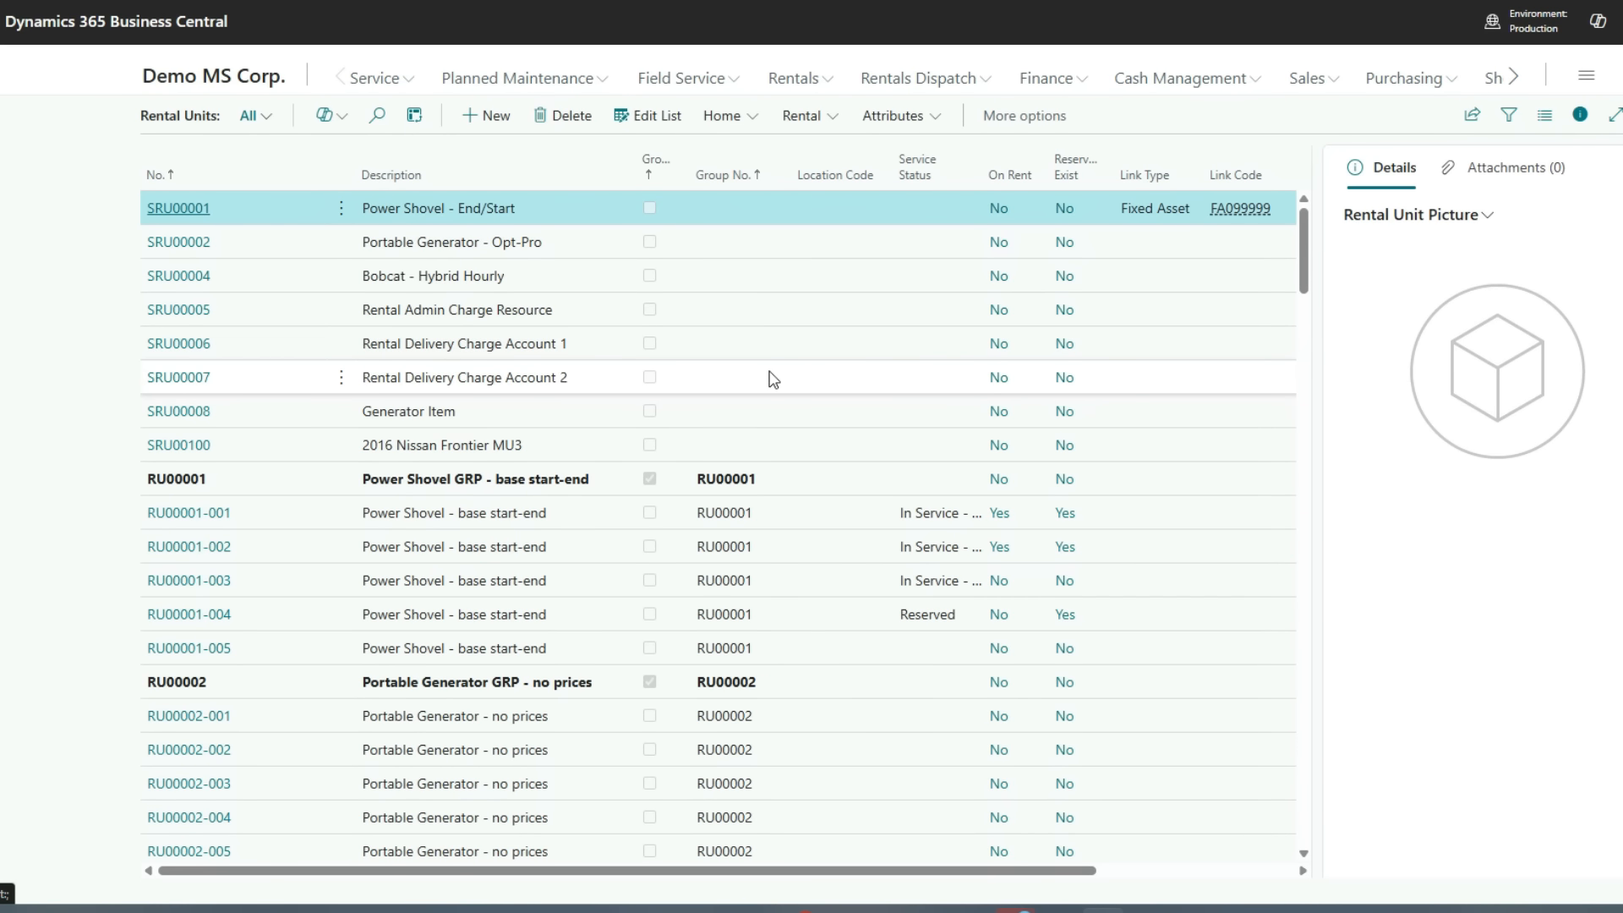
click(377, 116)
text(wheel)
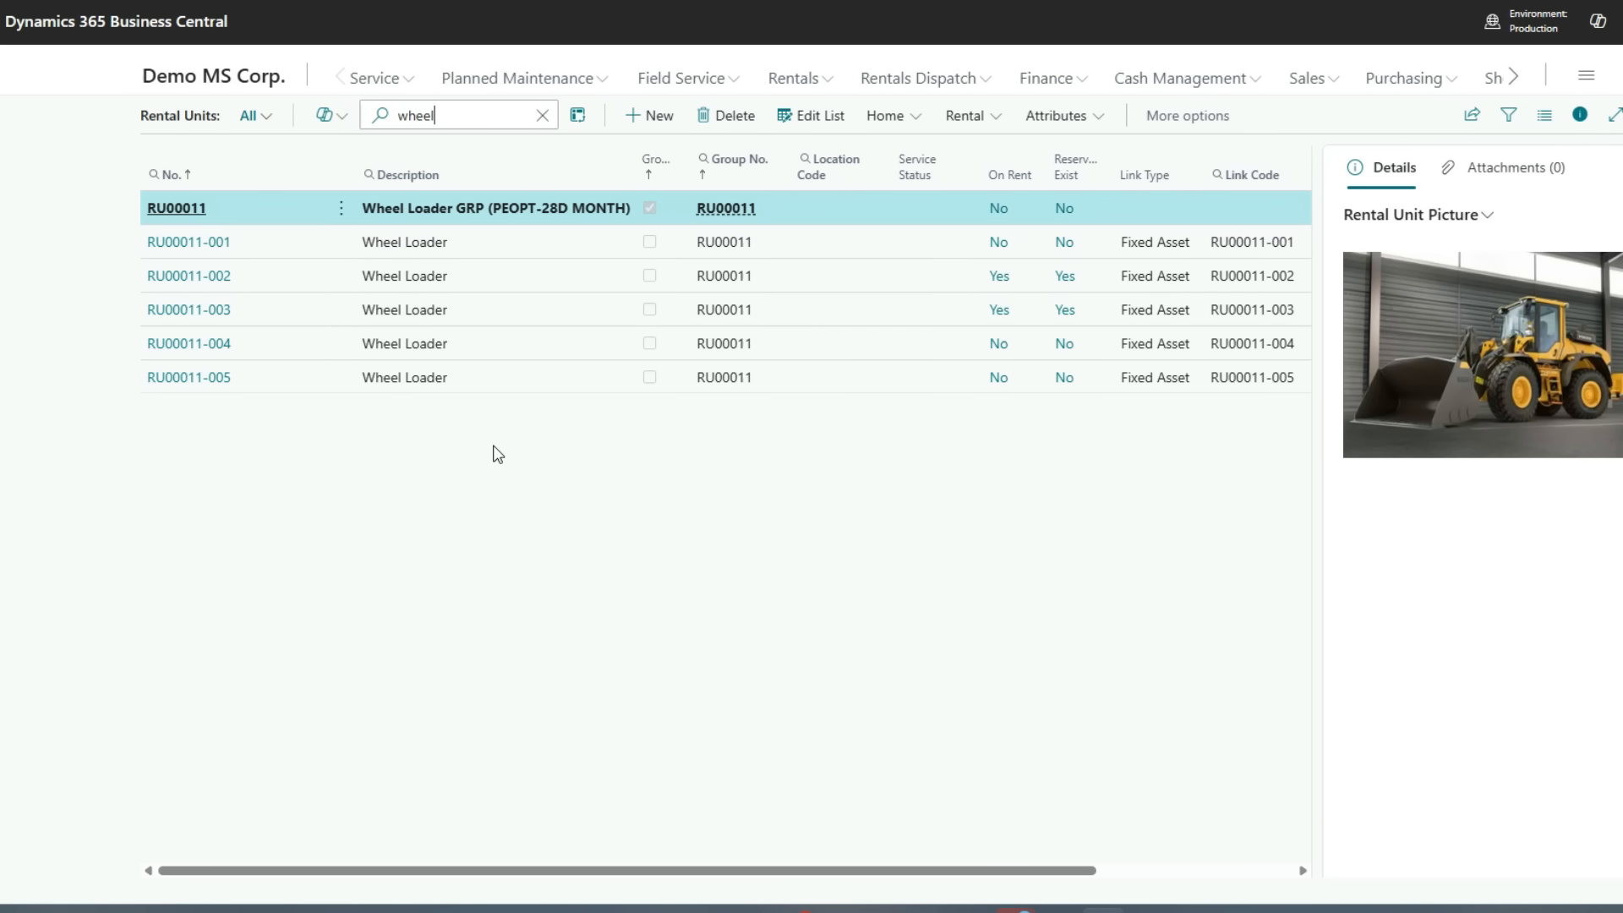
Open the RU00011 wheel loader group card and review its general, posting and rental fields
click(161, 208)
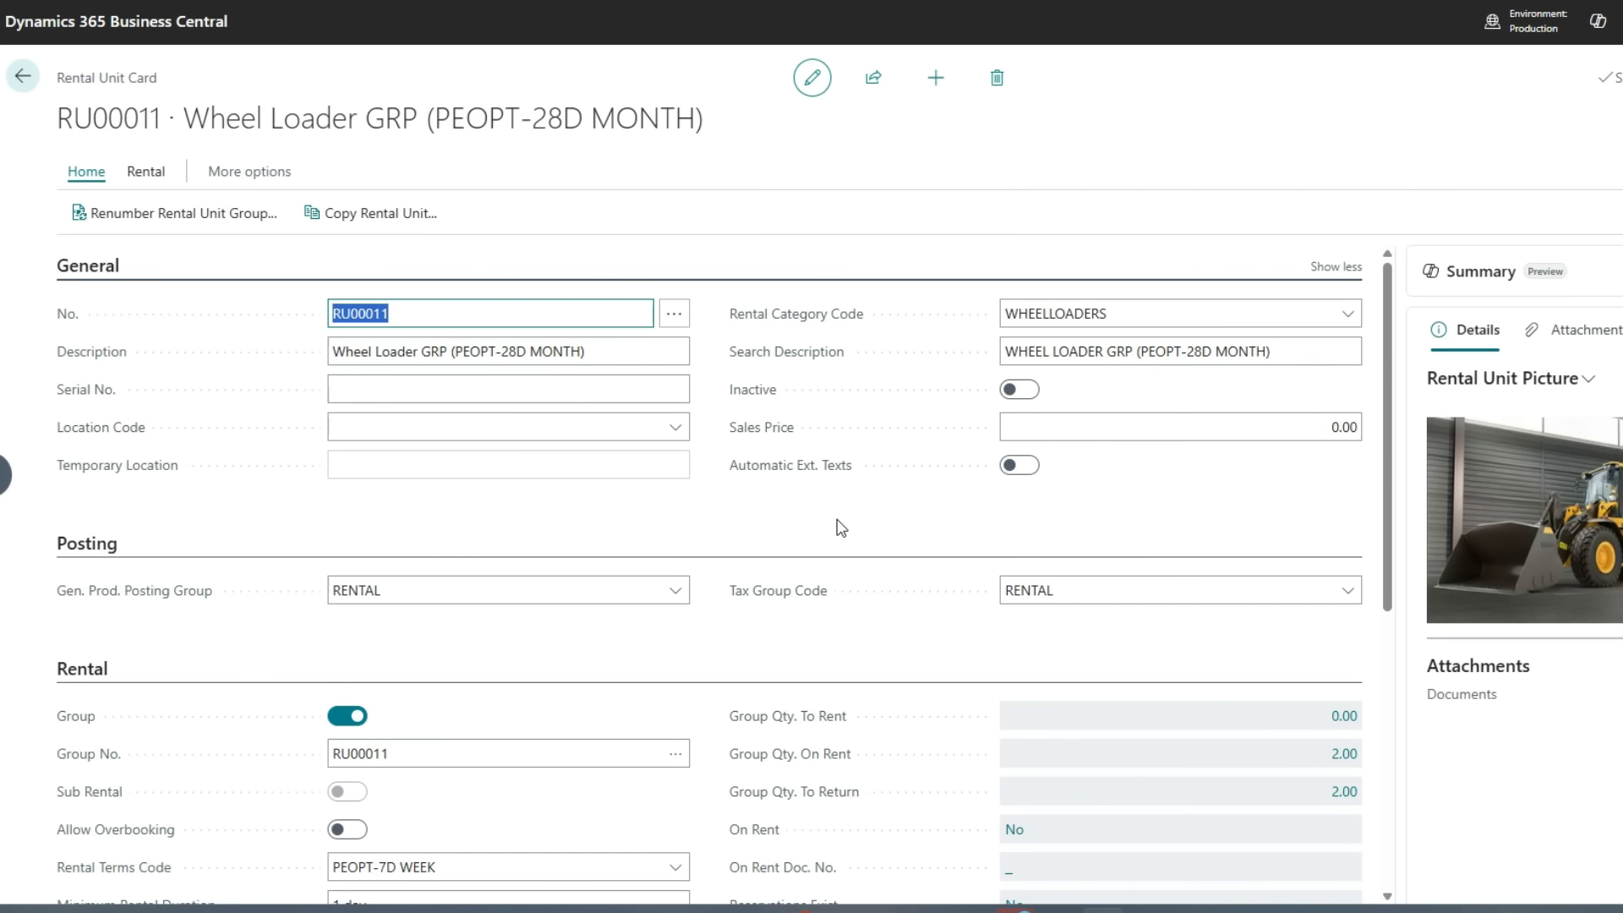
click(841, 528)
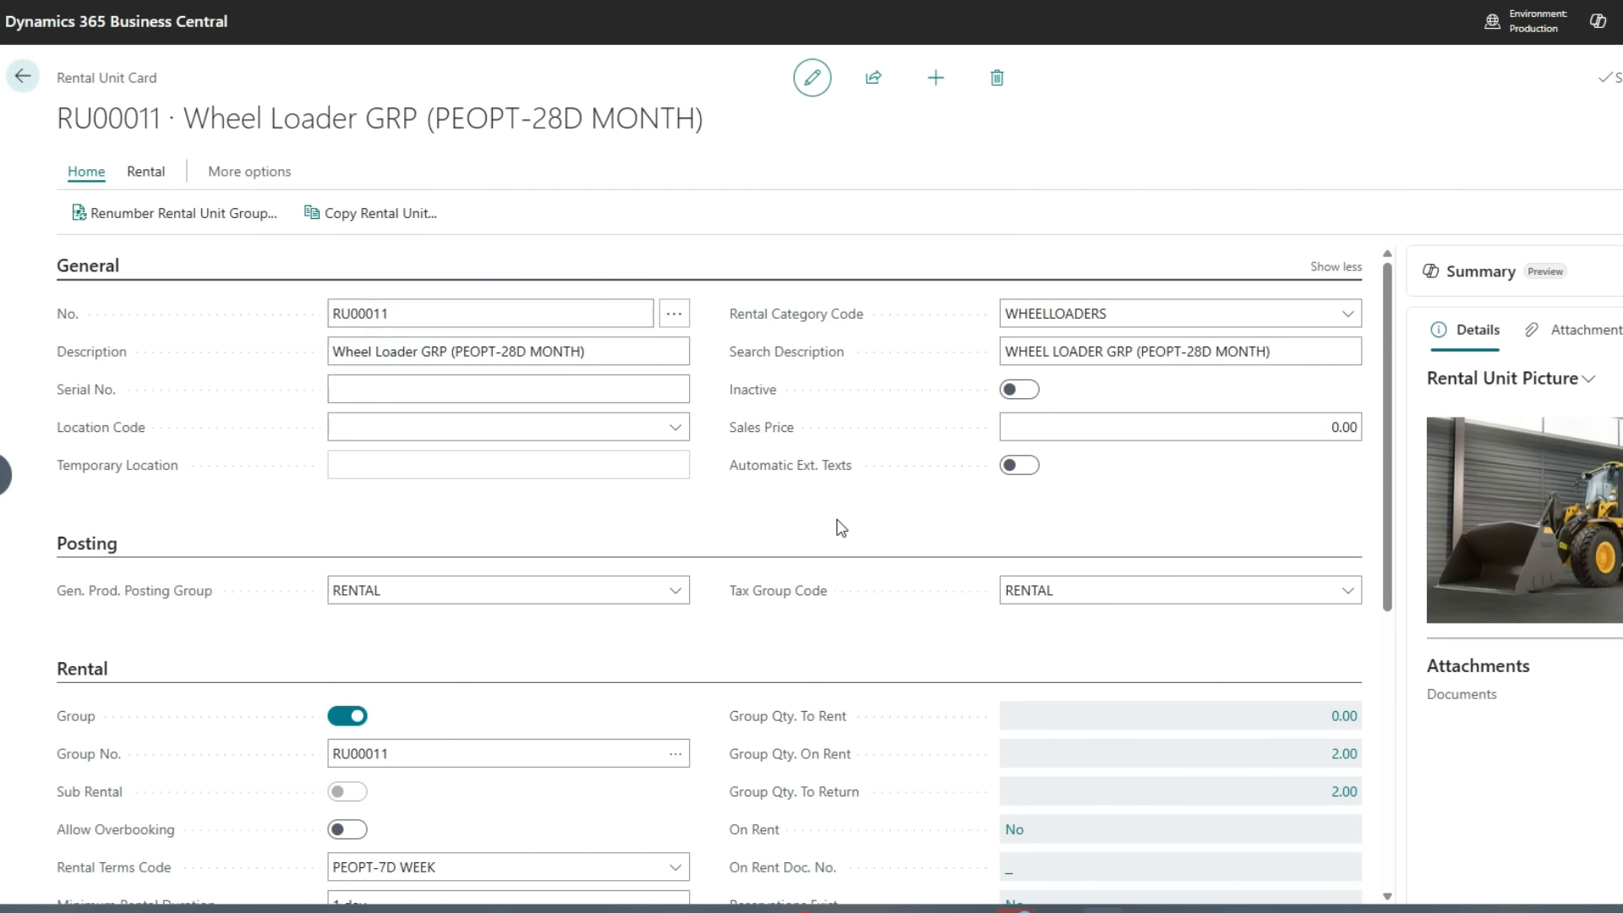
scroll(841, 529, down, 1)
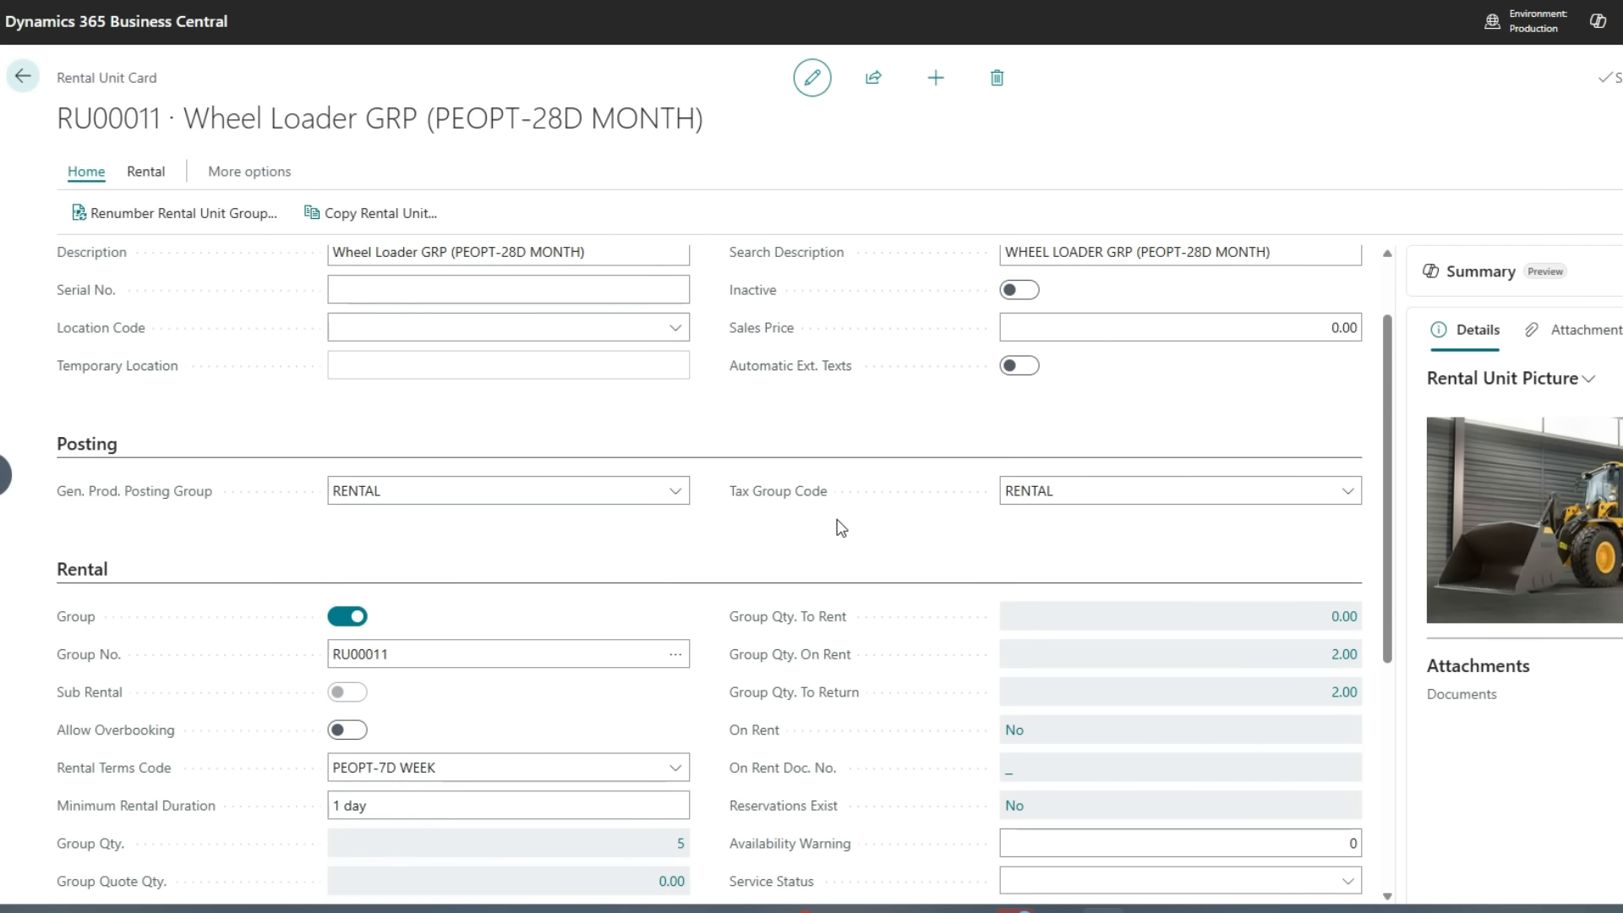
scroll(841, 528, down, 1)
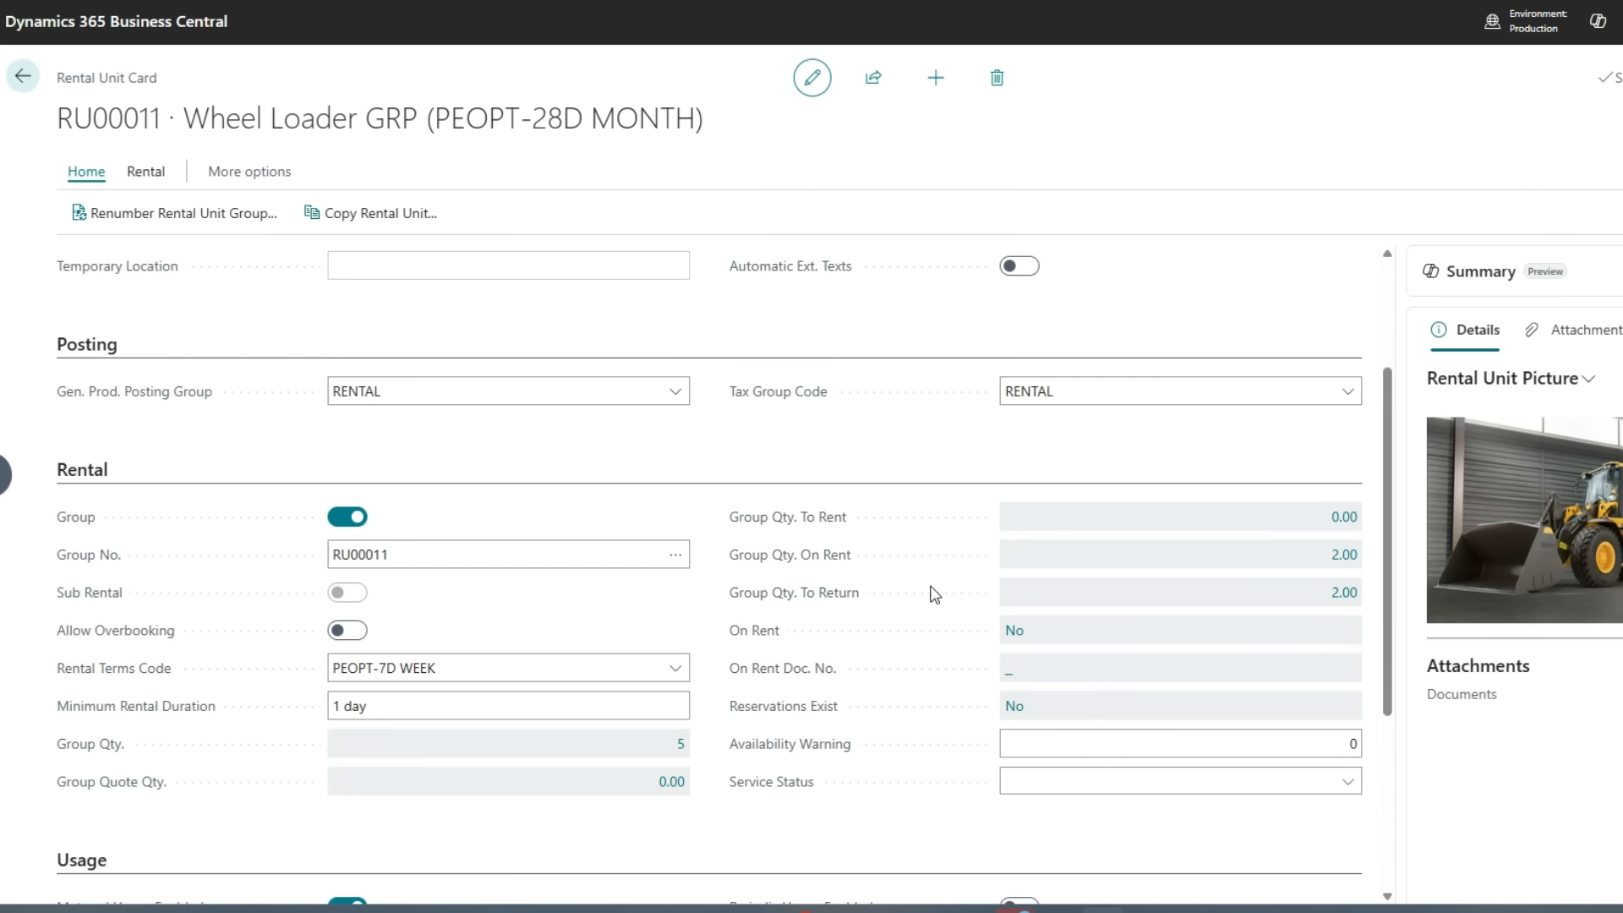
scroll(932, 591, up, 2)
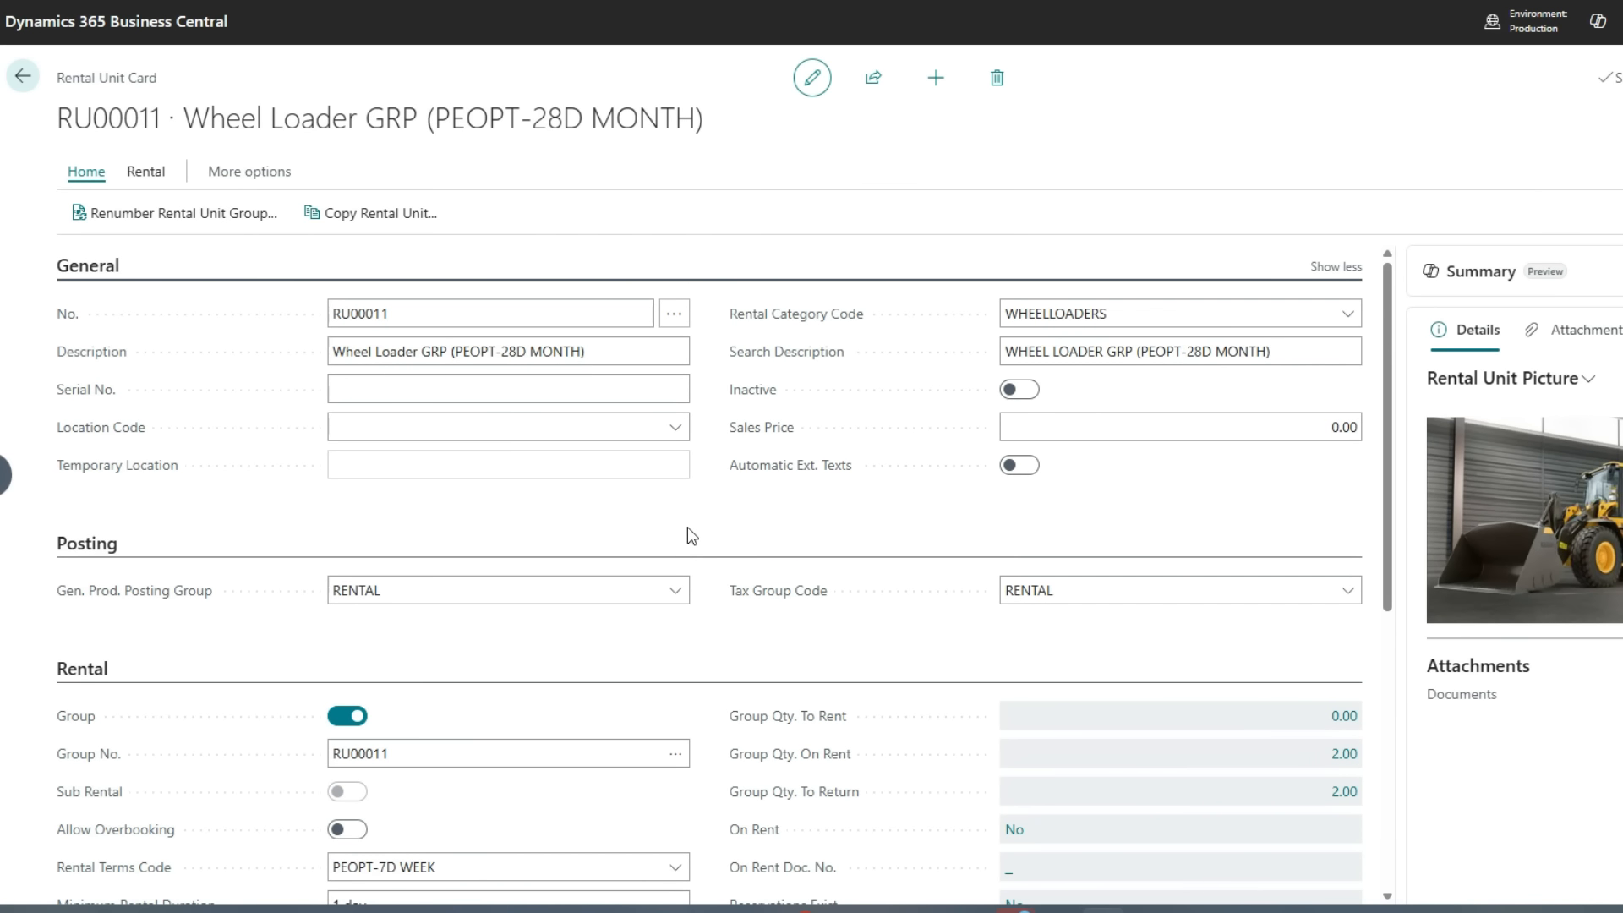
Open the group's rental prices and view the PEOPT-28D MONTH price card's metered and periodic usage settings
click(160, 179)
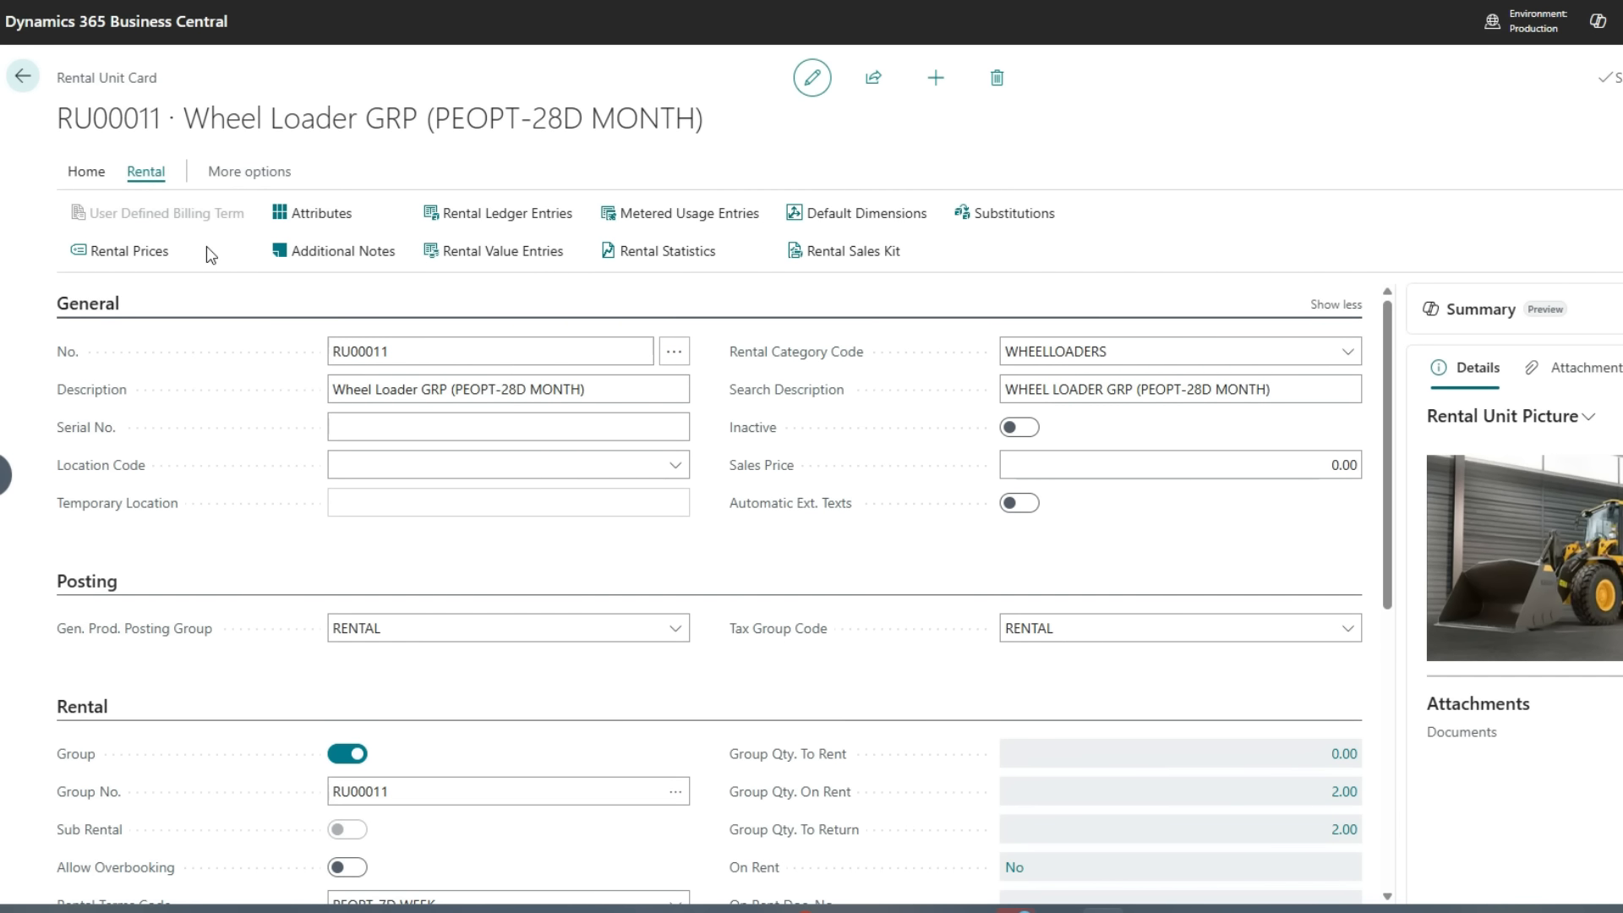
click(152, 251)
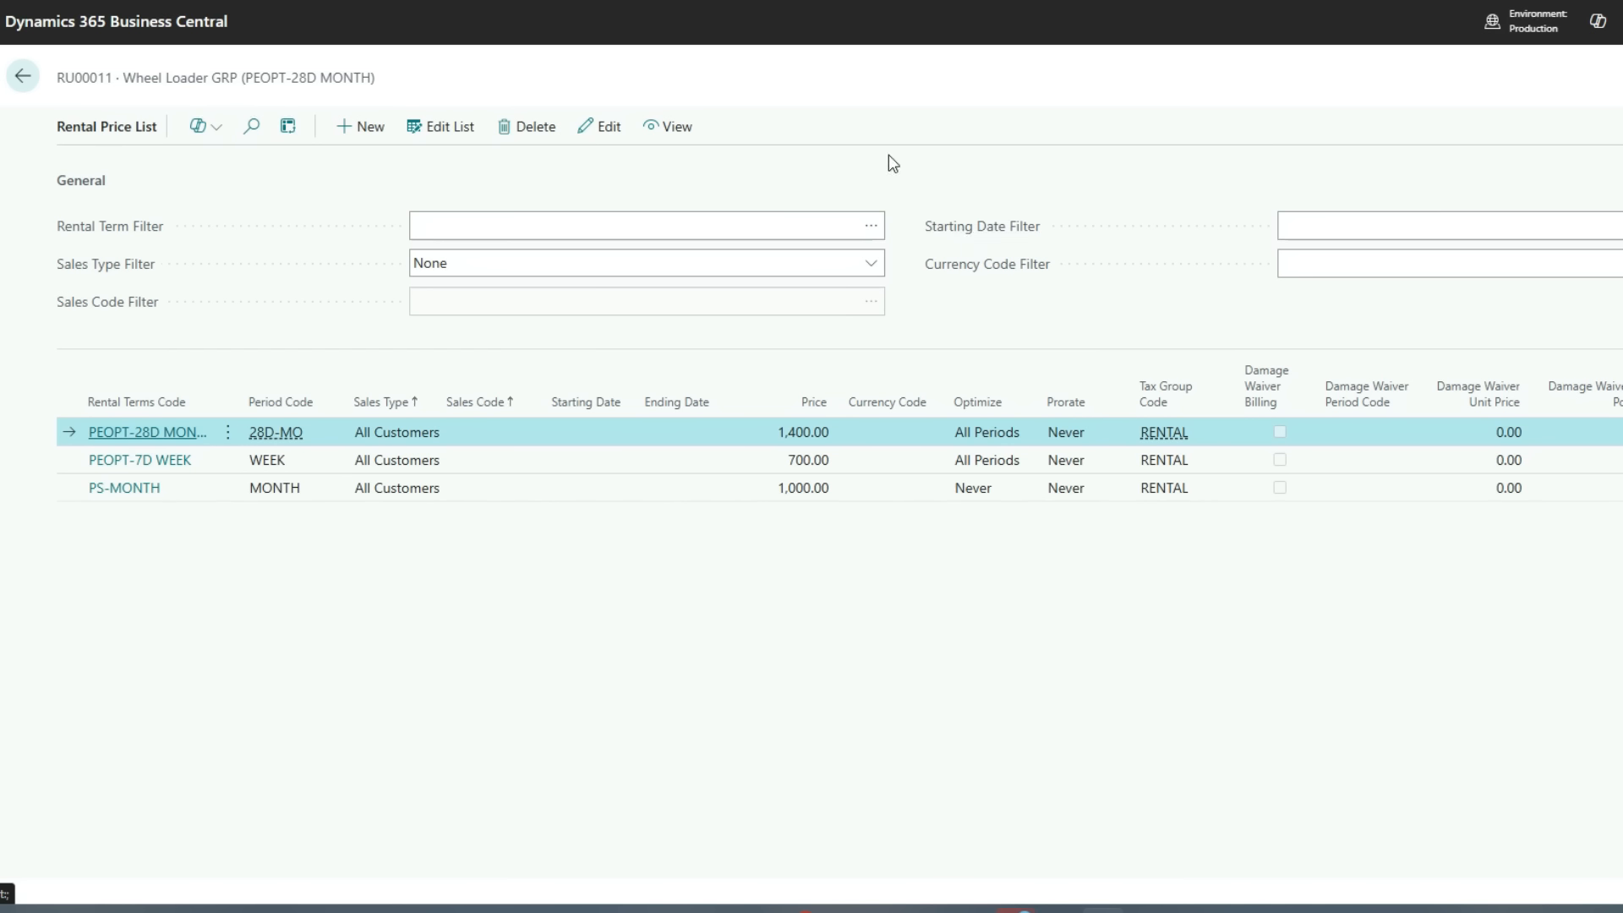
click(667, 128)
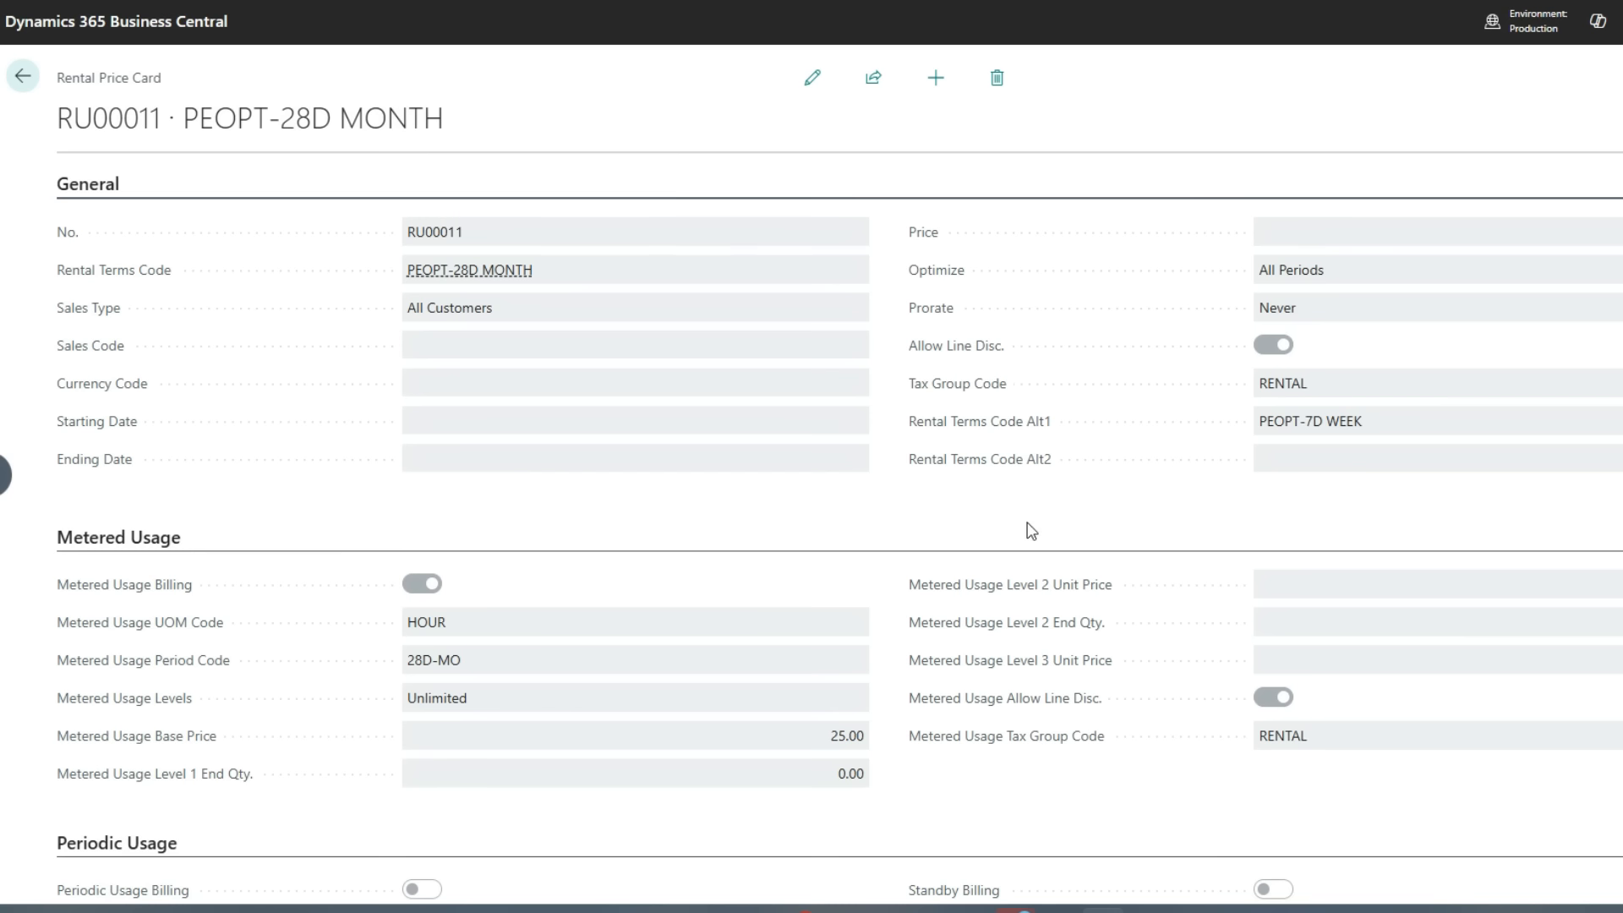
scroll(693, 559, down, 2)
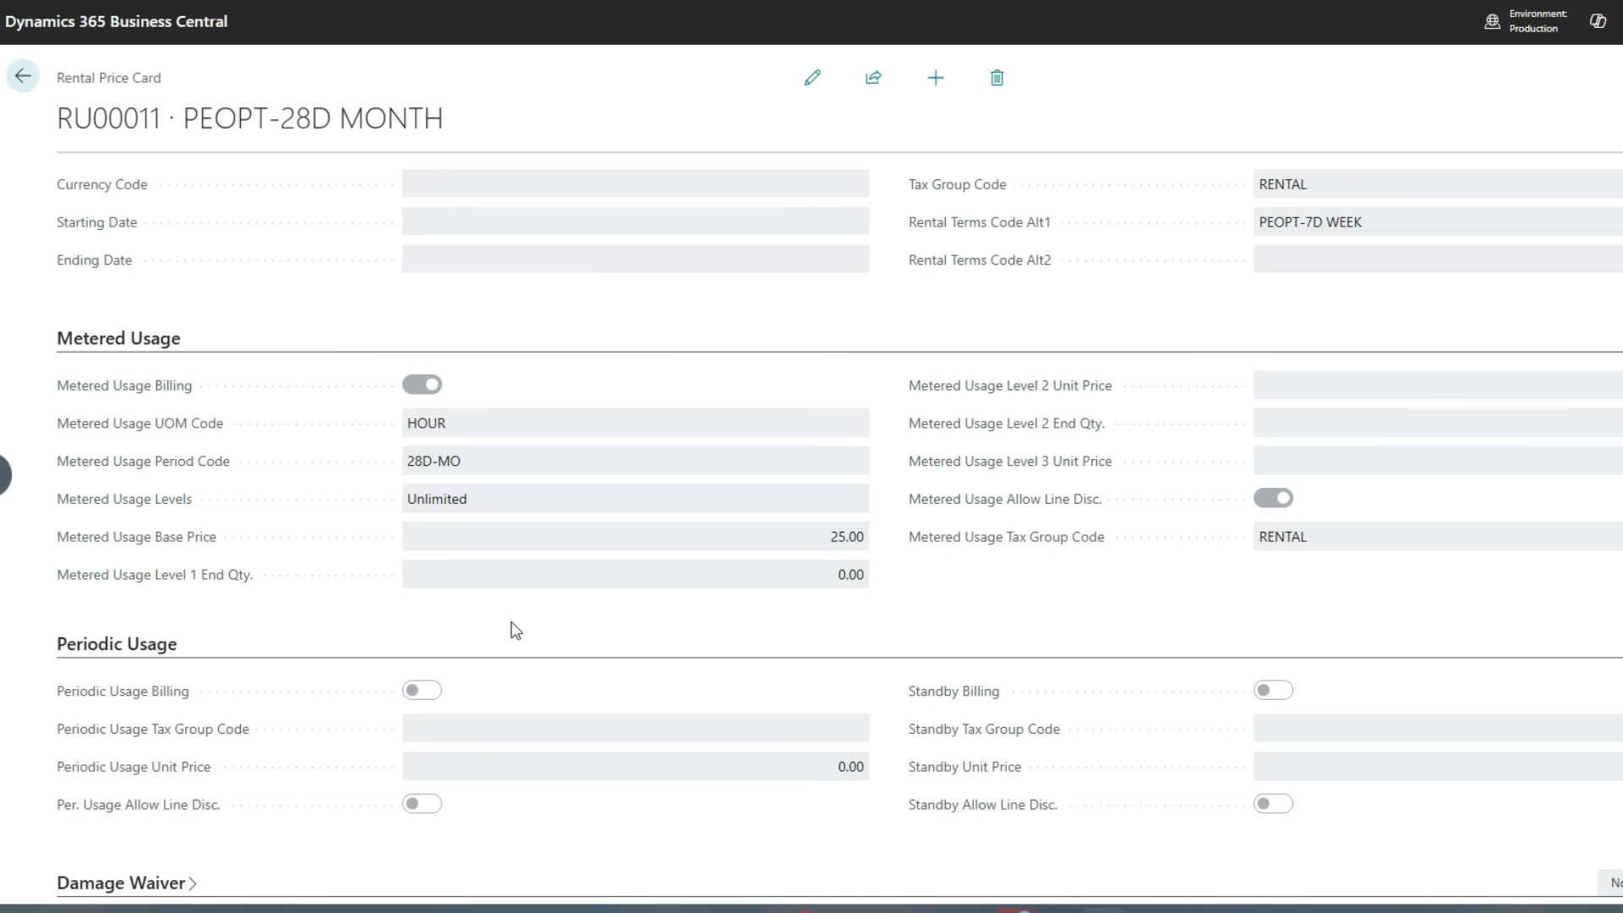
scroll(516, 631, down, 1)
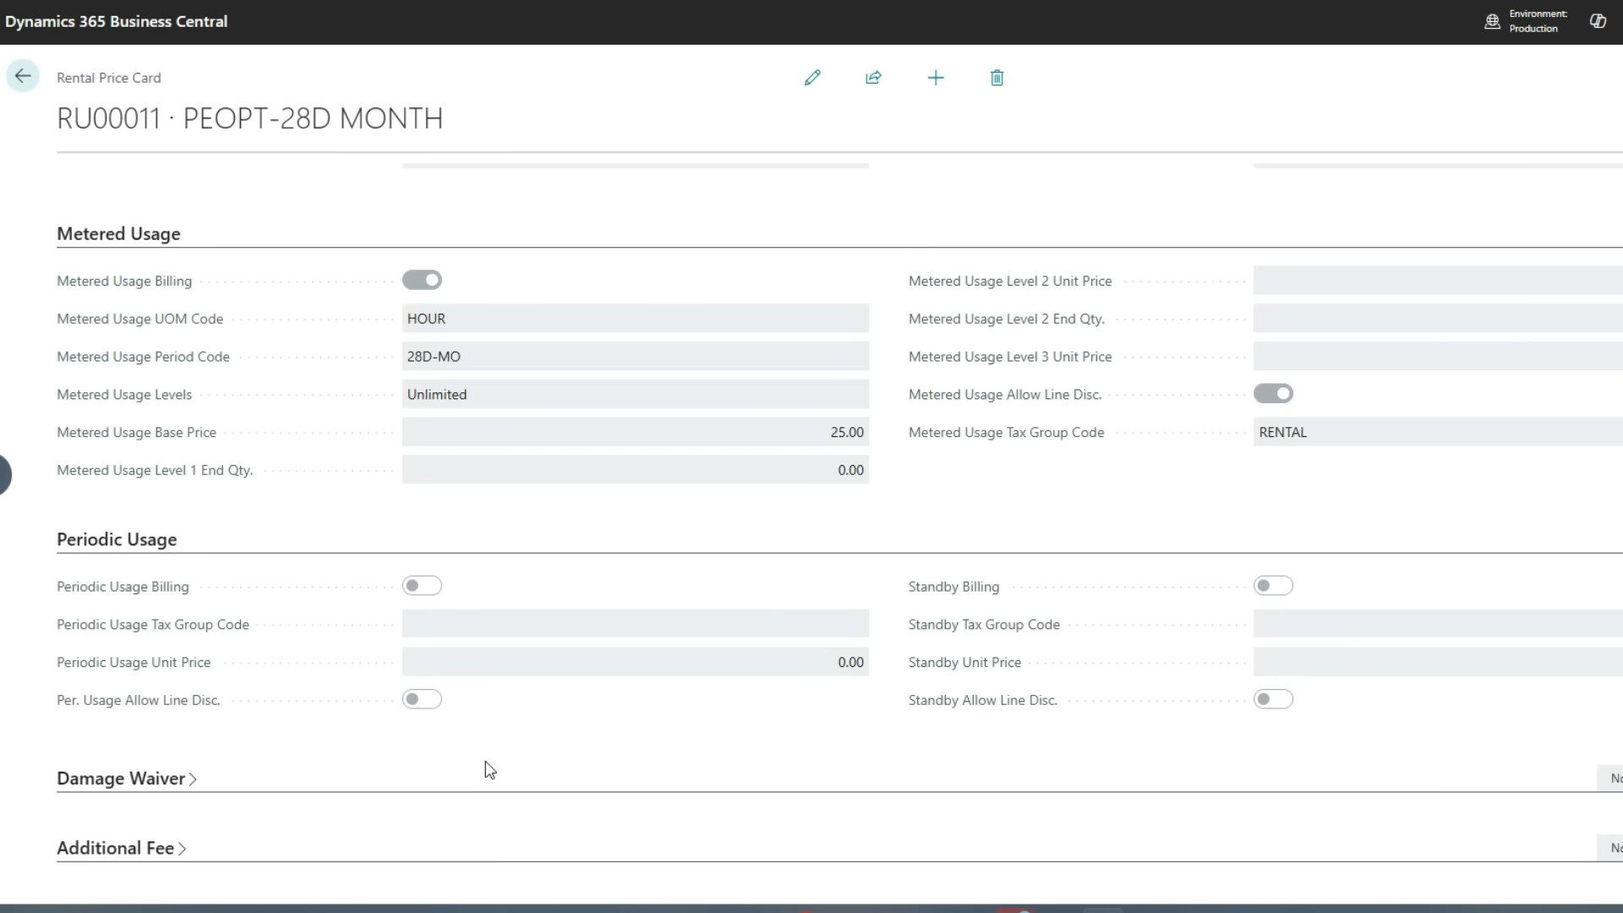
Return to the rental units list and open the rental statistics of unit RU00011-001
click(29, 87)
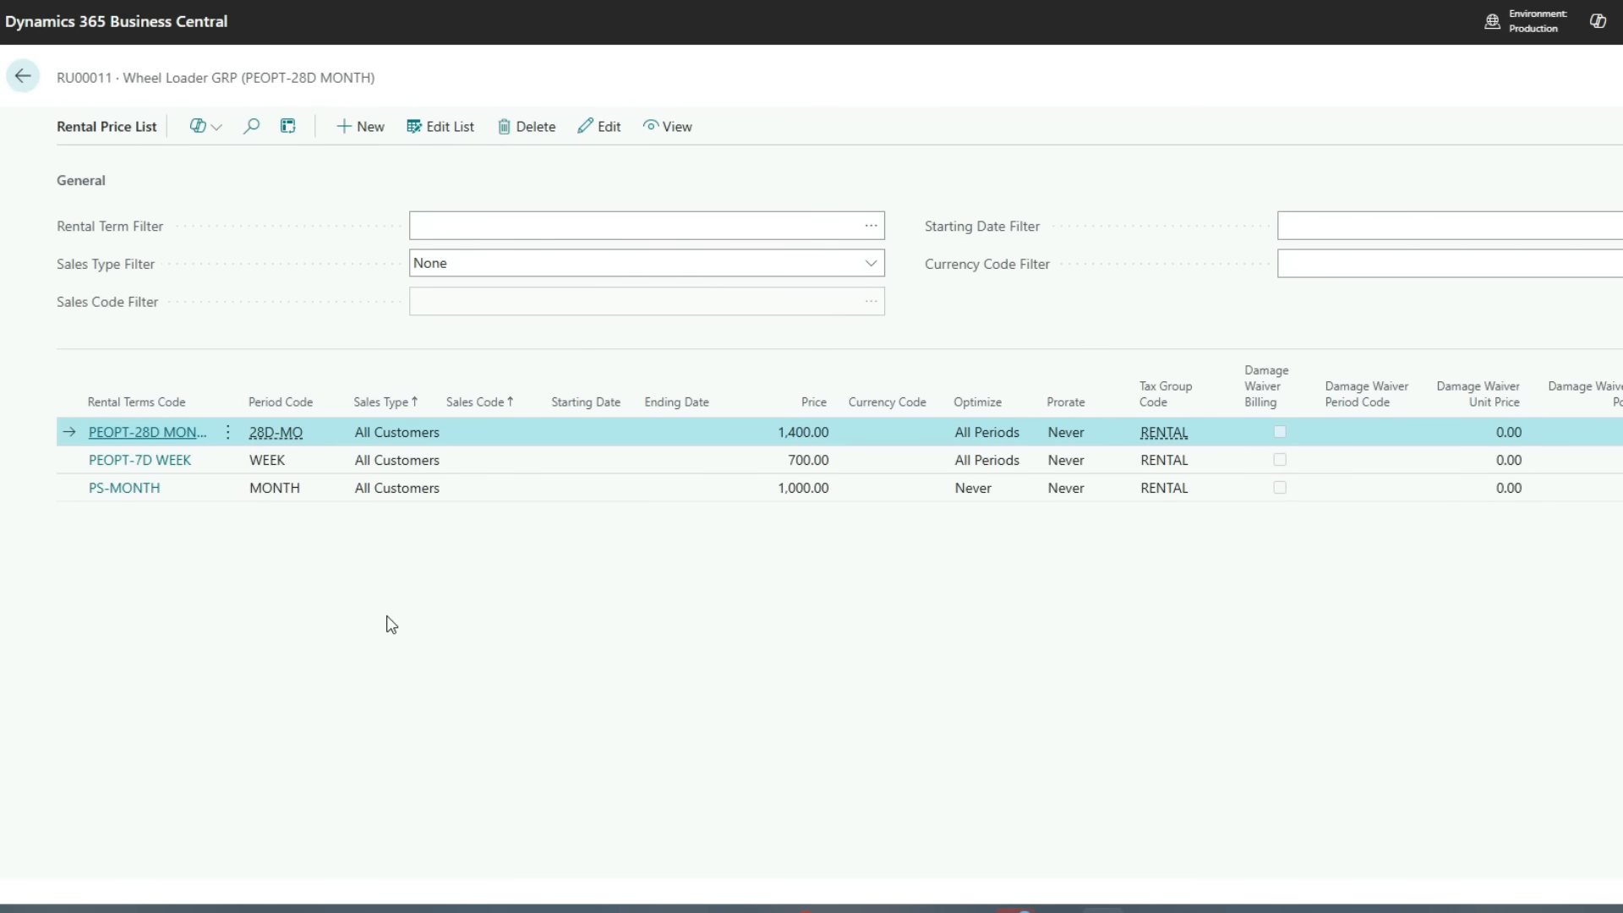
click(23, 81)
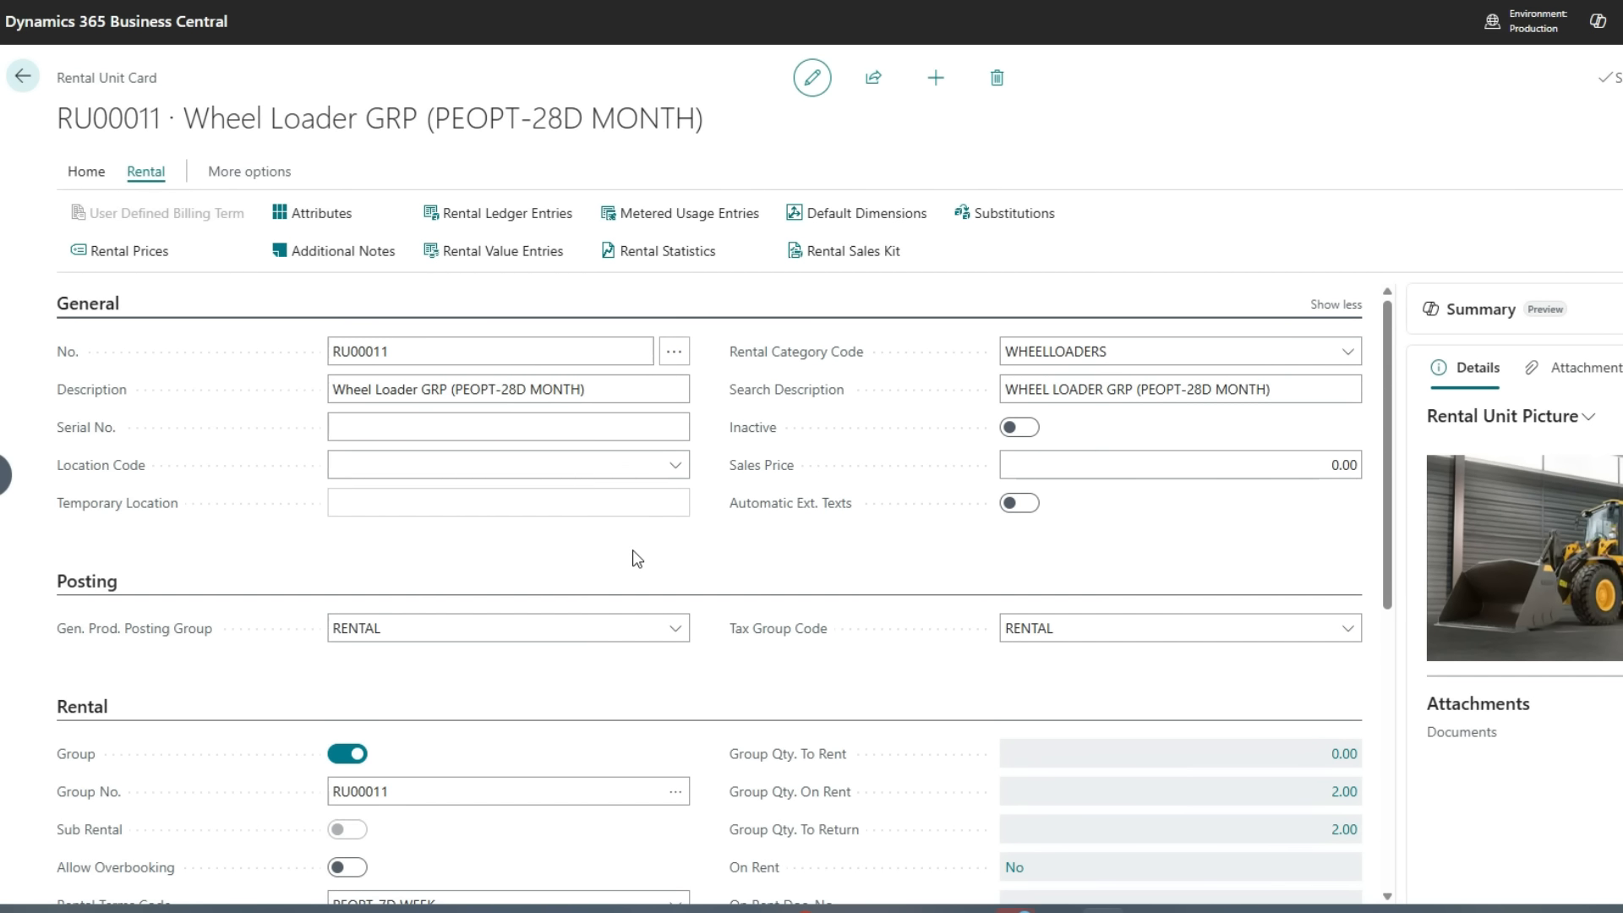
click(24, 78)
click(454, 622)
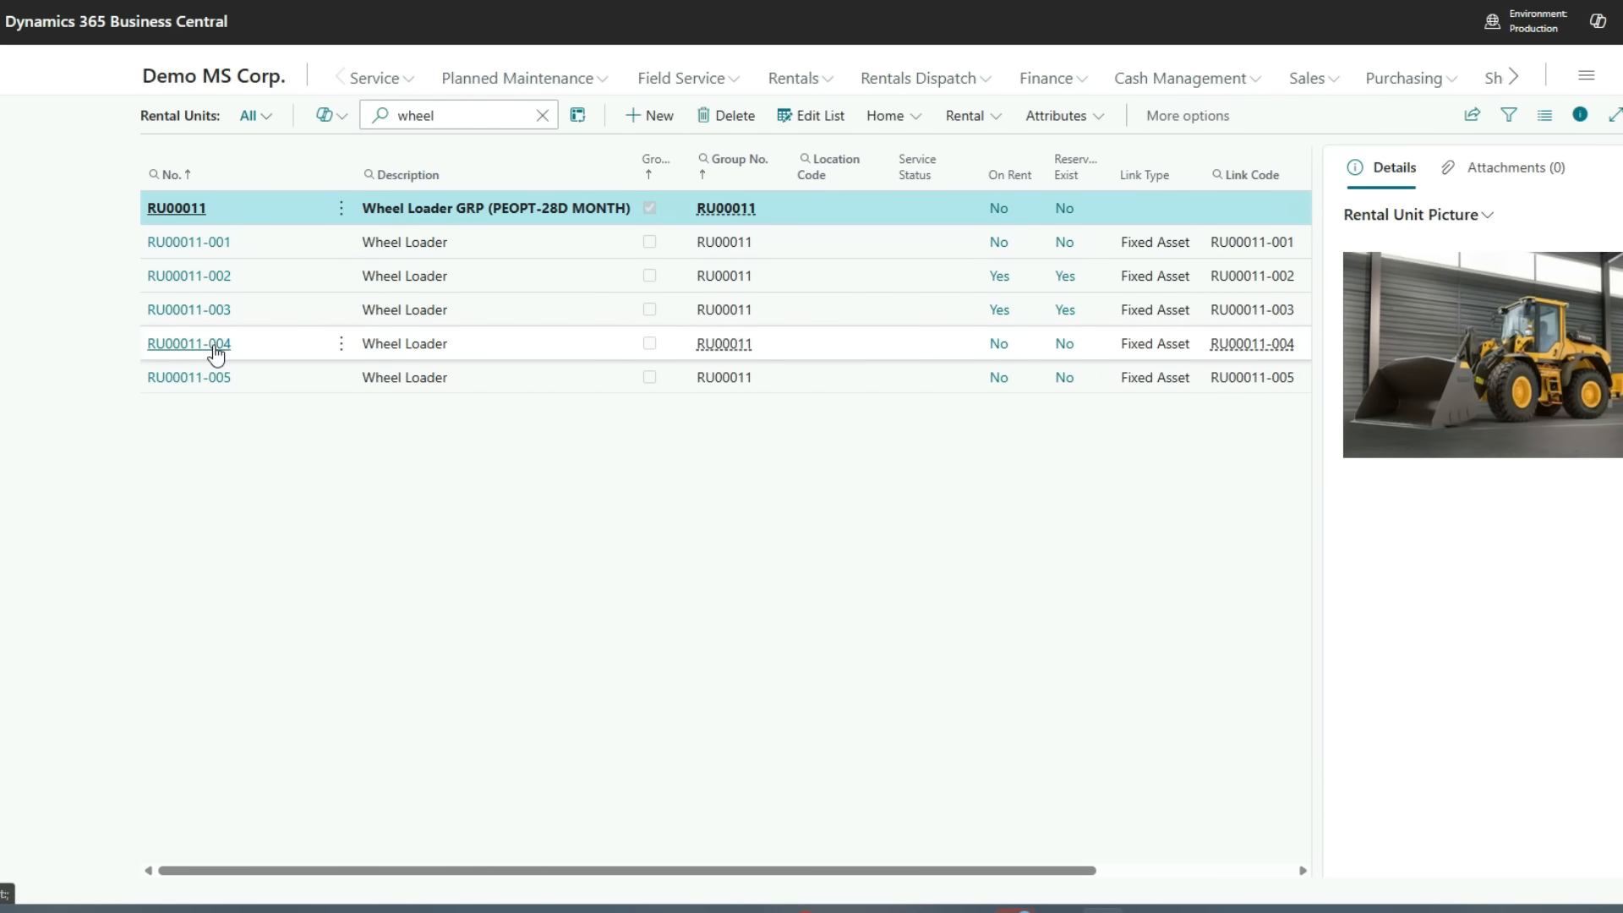
click(212, 243)
click(140, 172)
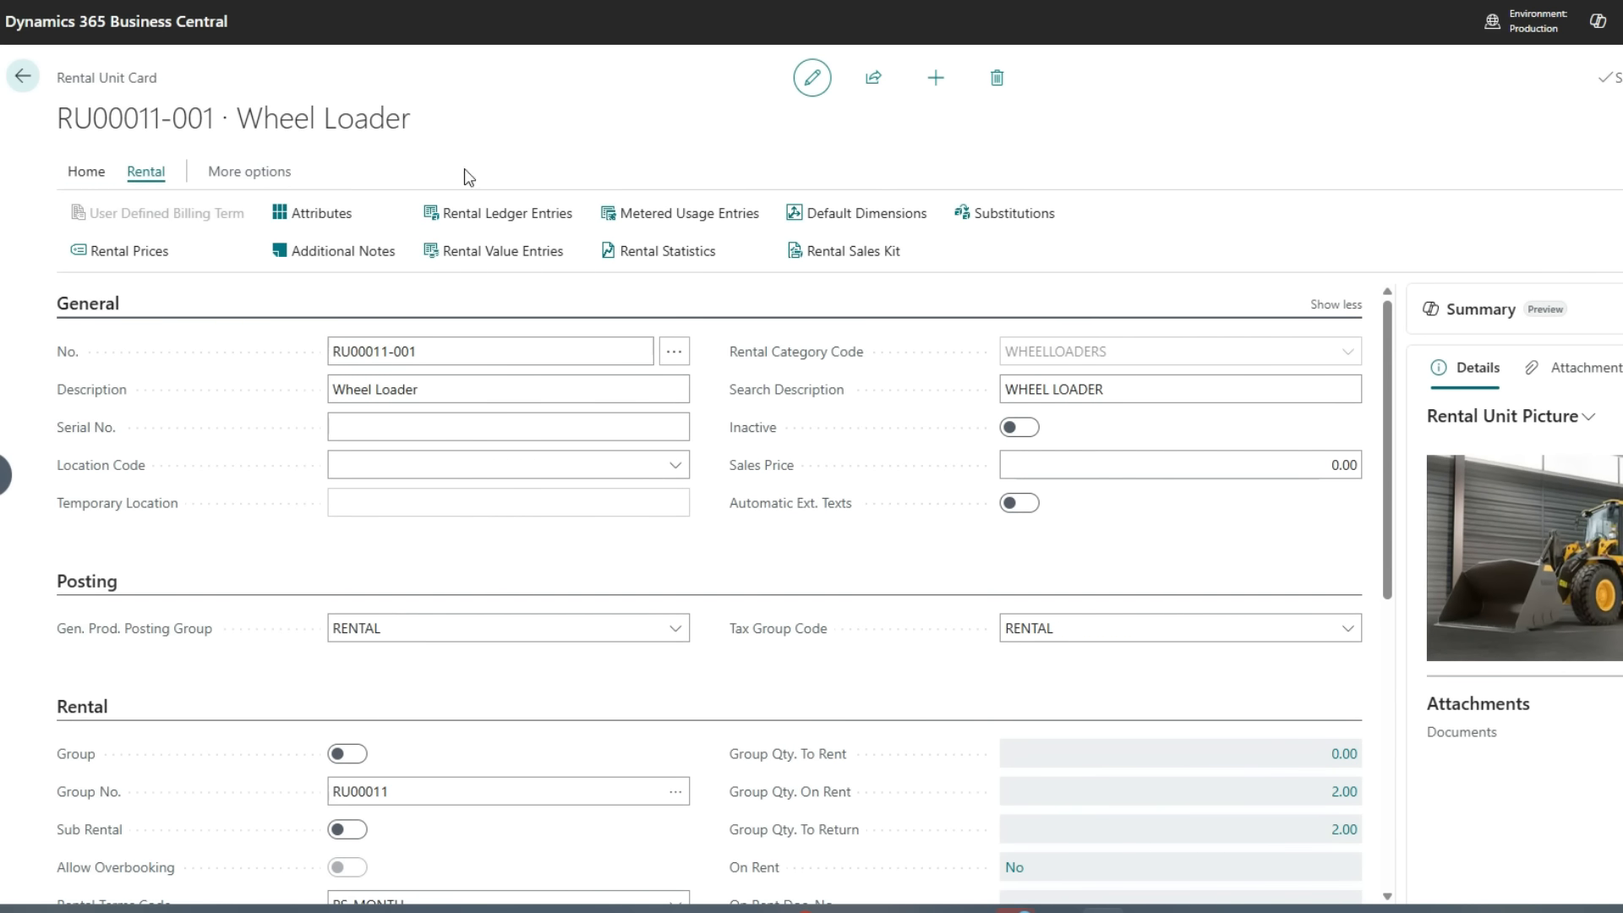
click(639, 253)
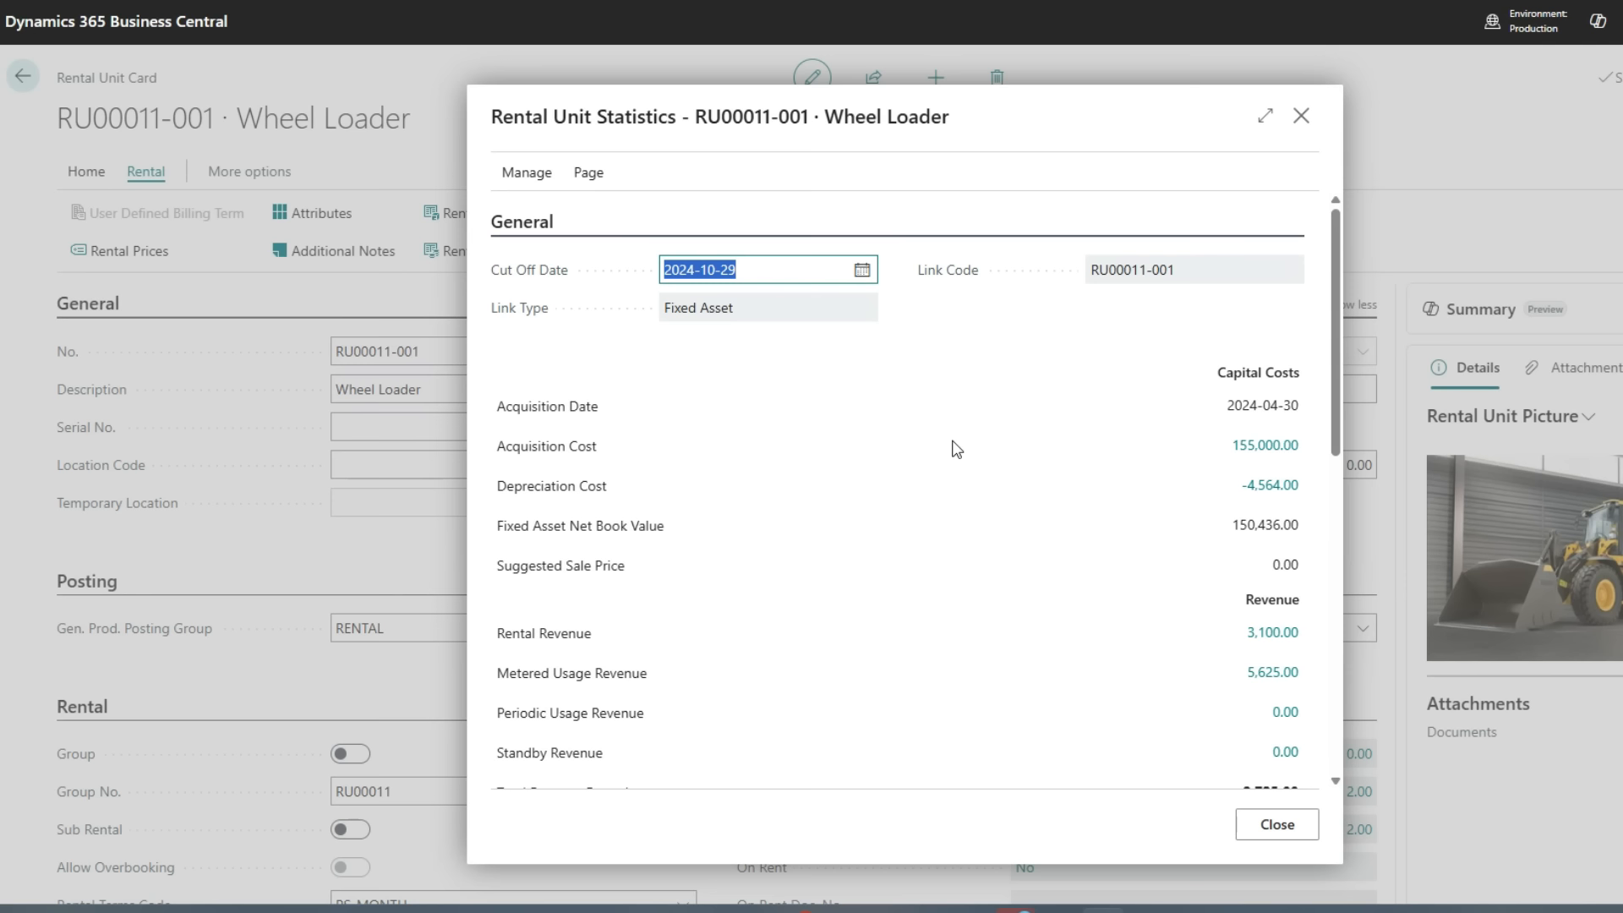
Review the unit's capital cost, revenue, service and metrics statistics, then close the statistics
scroll(955, 448, down, 4)
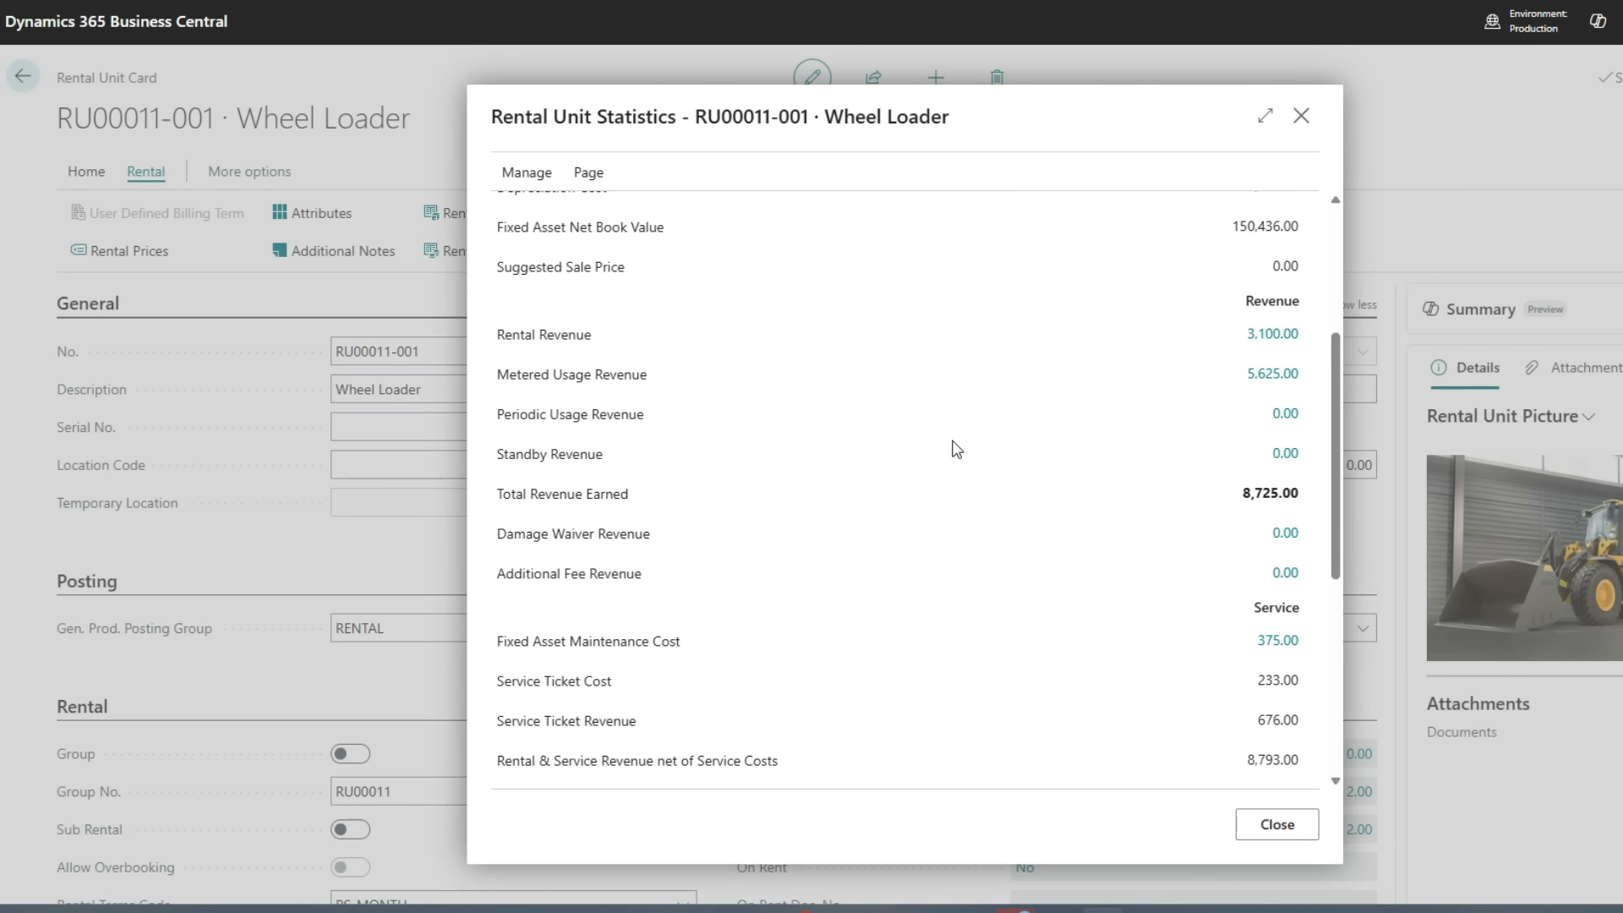
scroll(955, 448, down, 3)
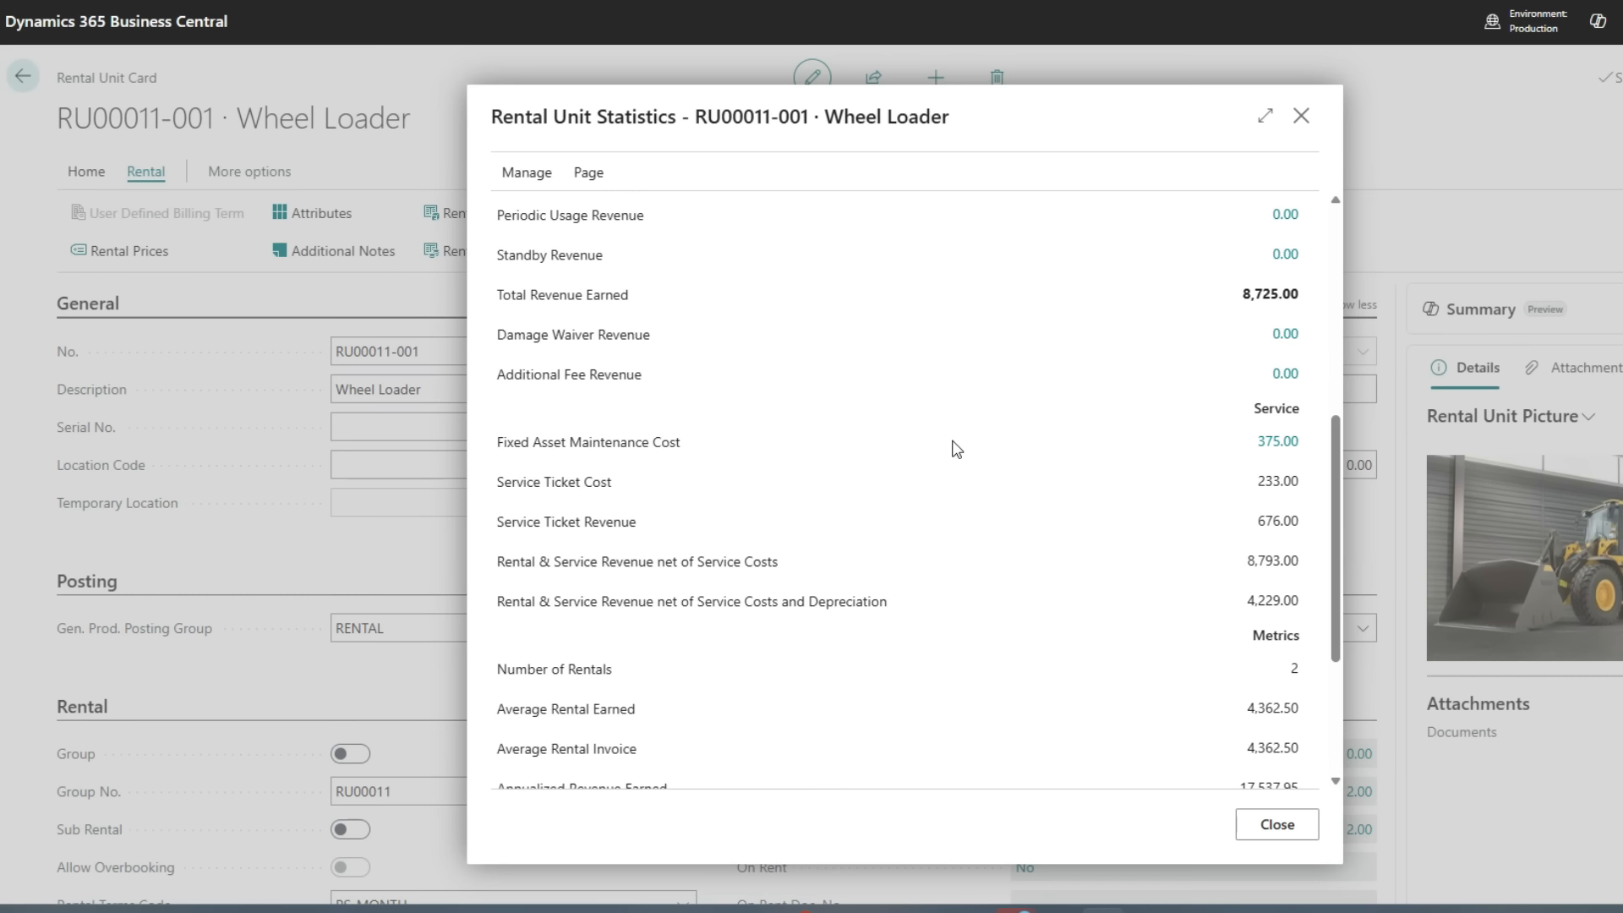
scroll(955, 448, down, 4)
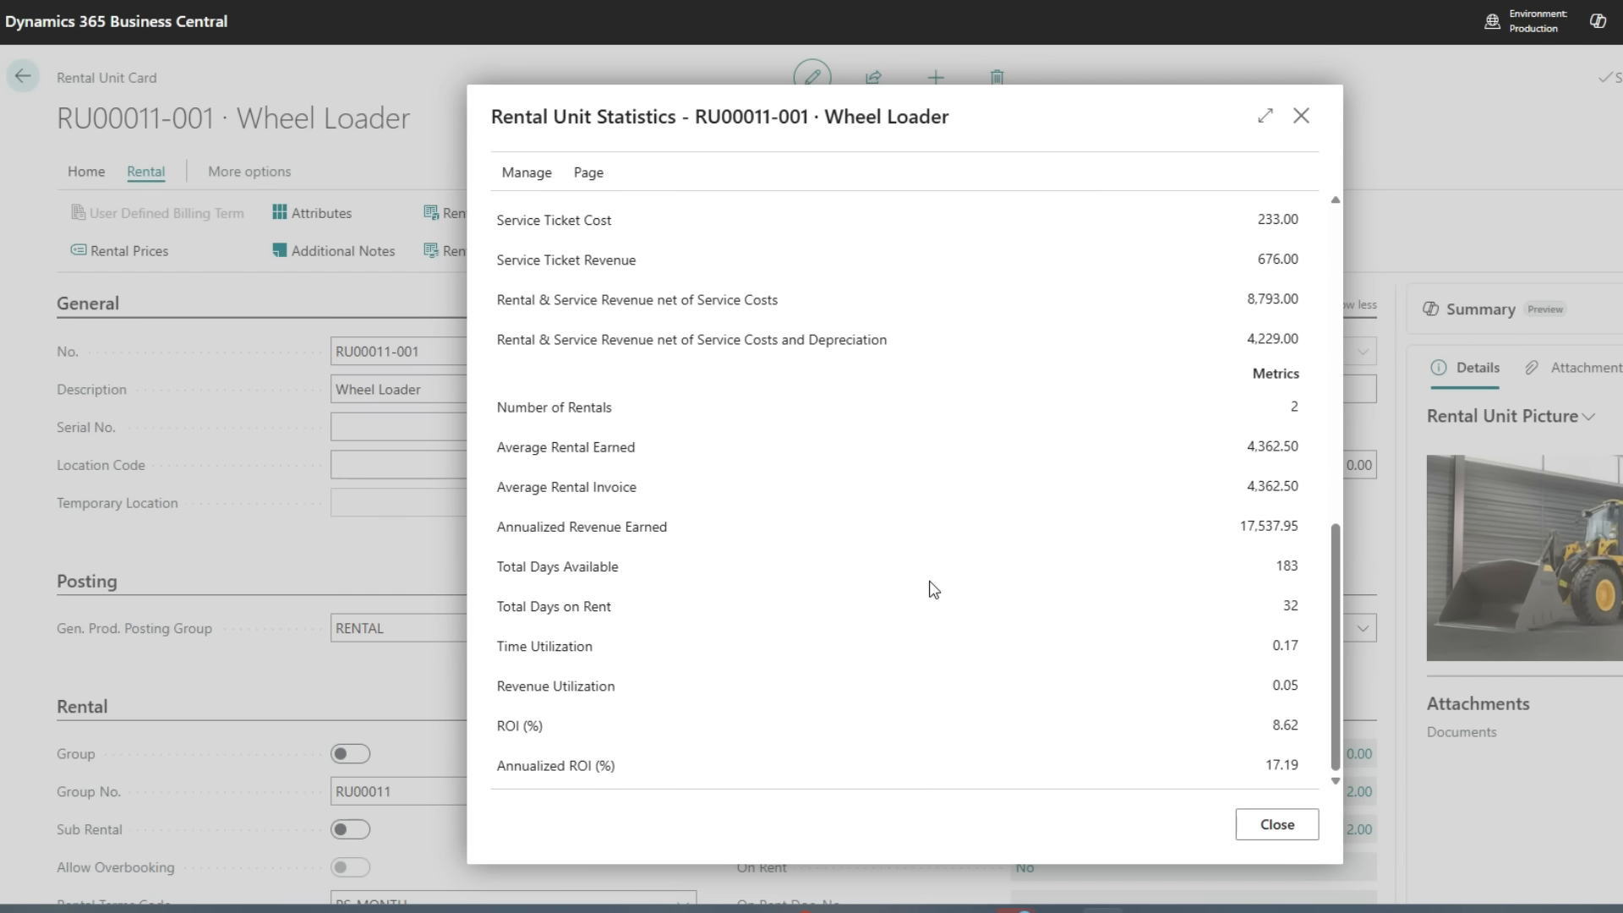
click(1301, 116)
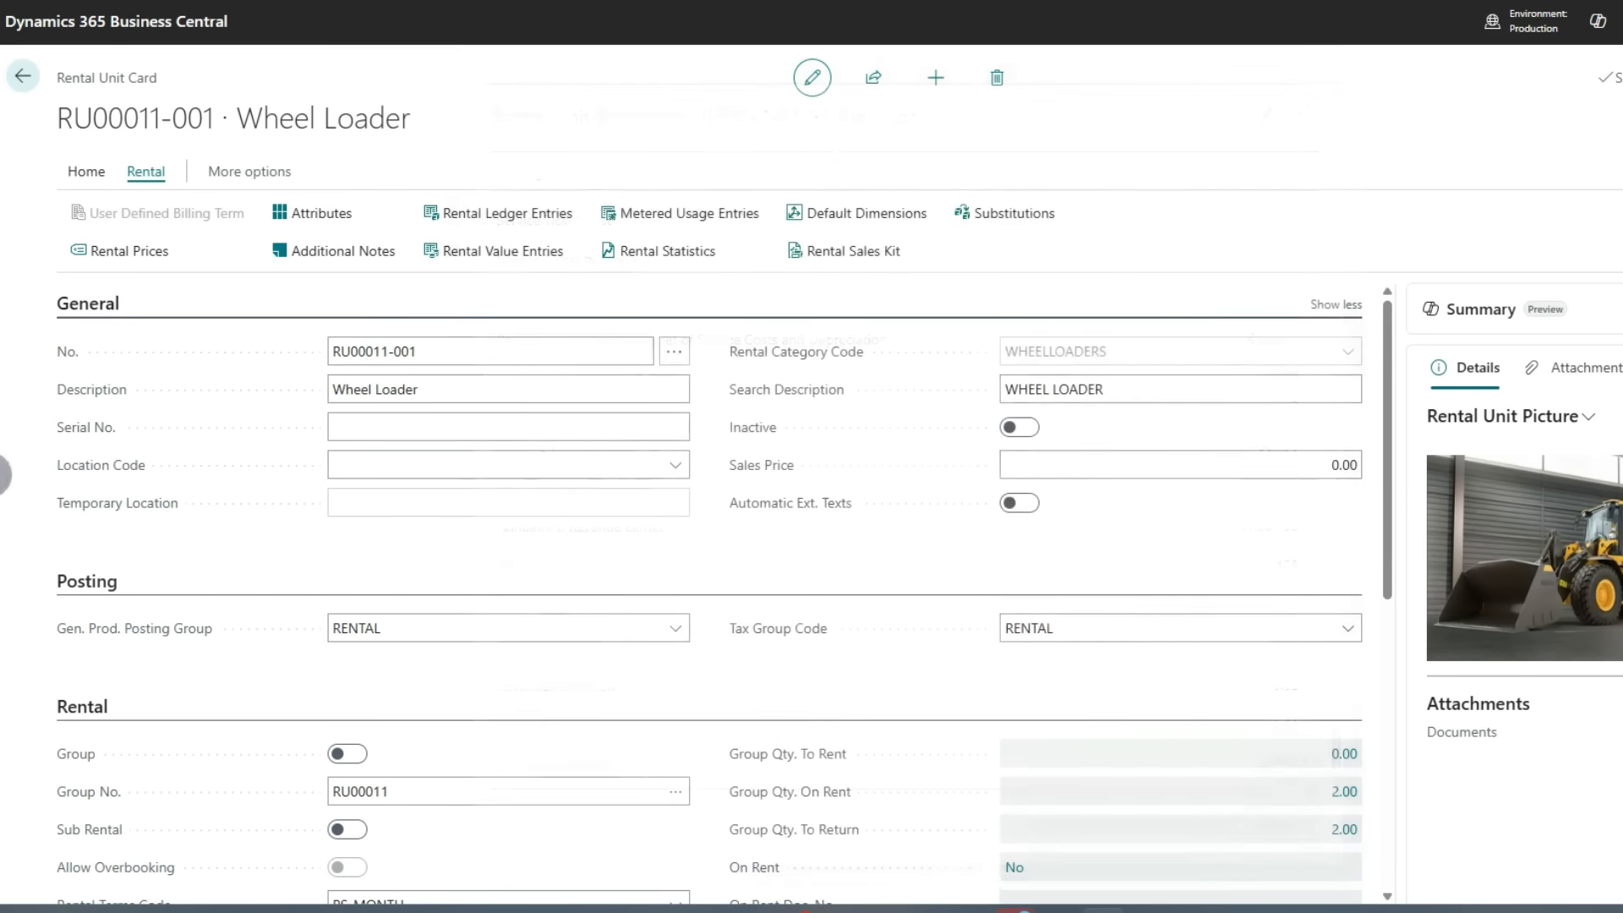
Go to the rental quotes list from the home page and create a new rental quote
click(23, 76)
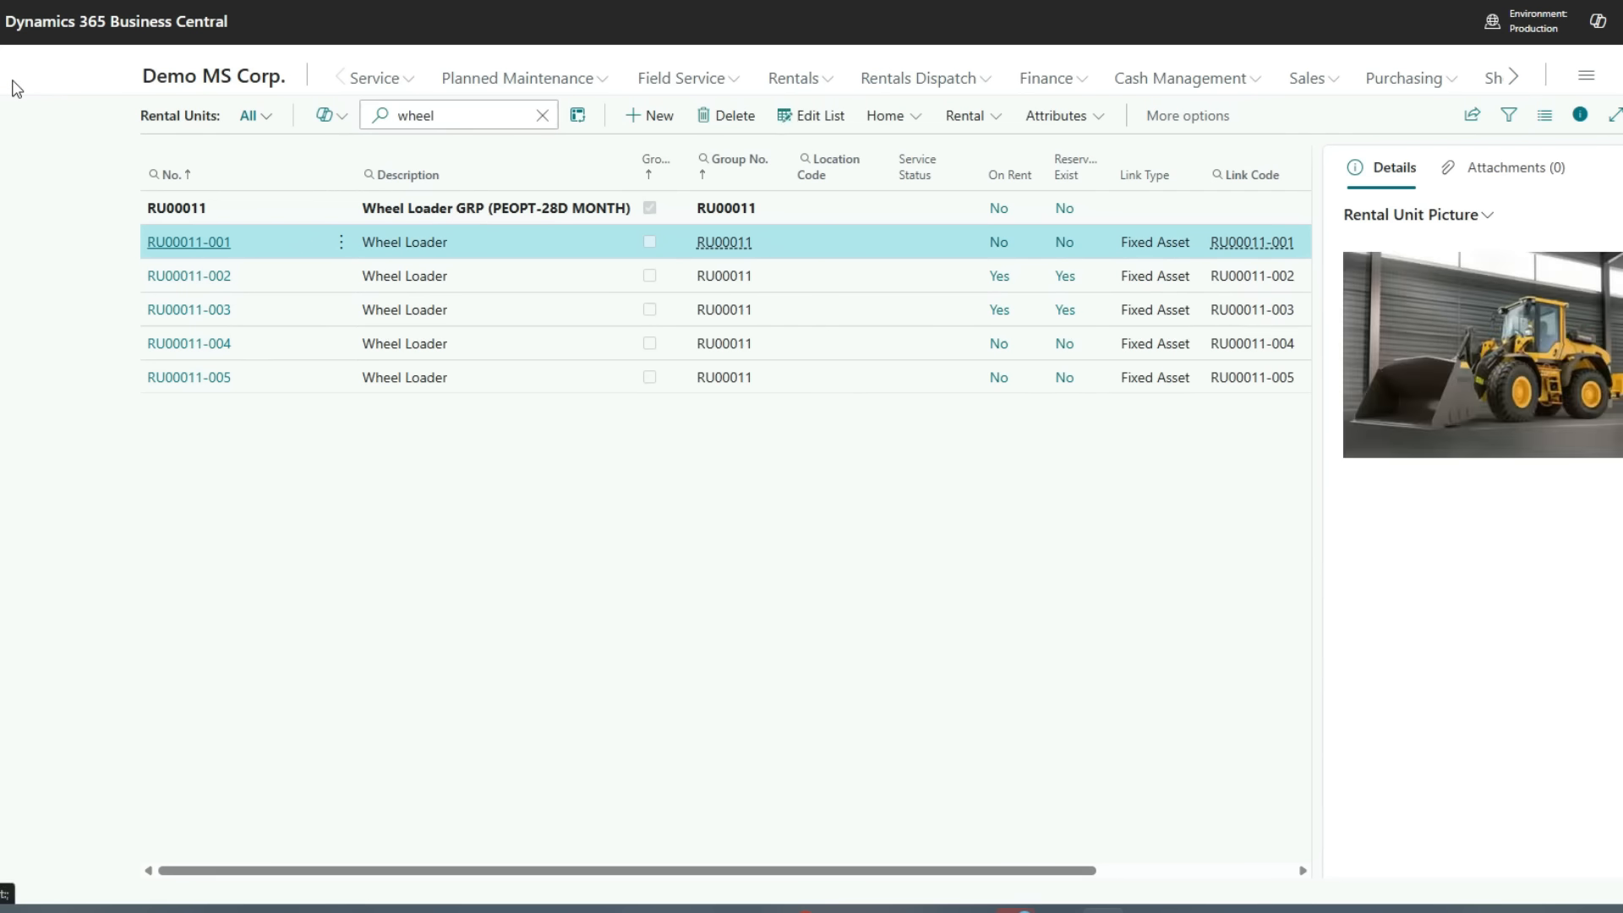
click(196, 77)
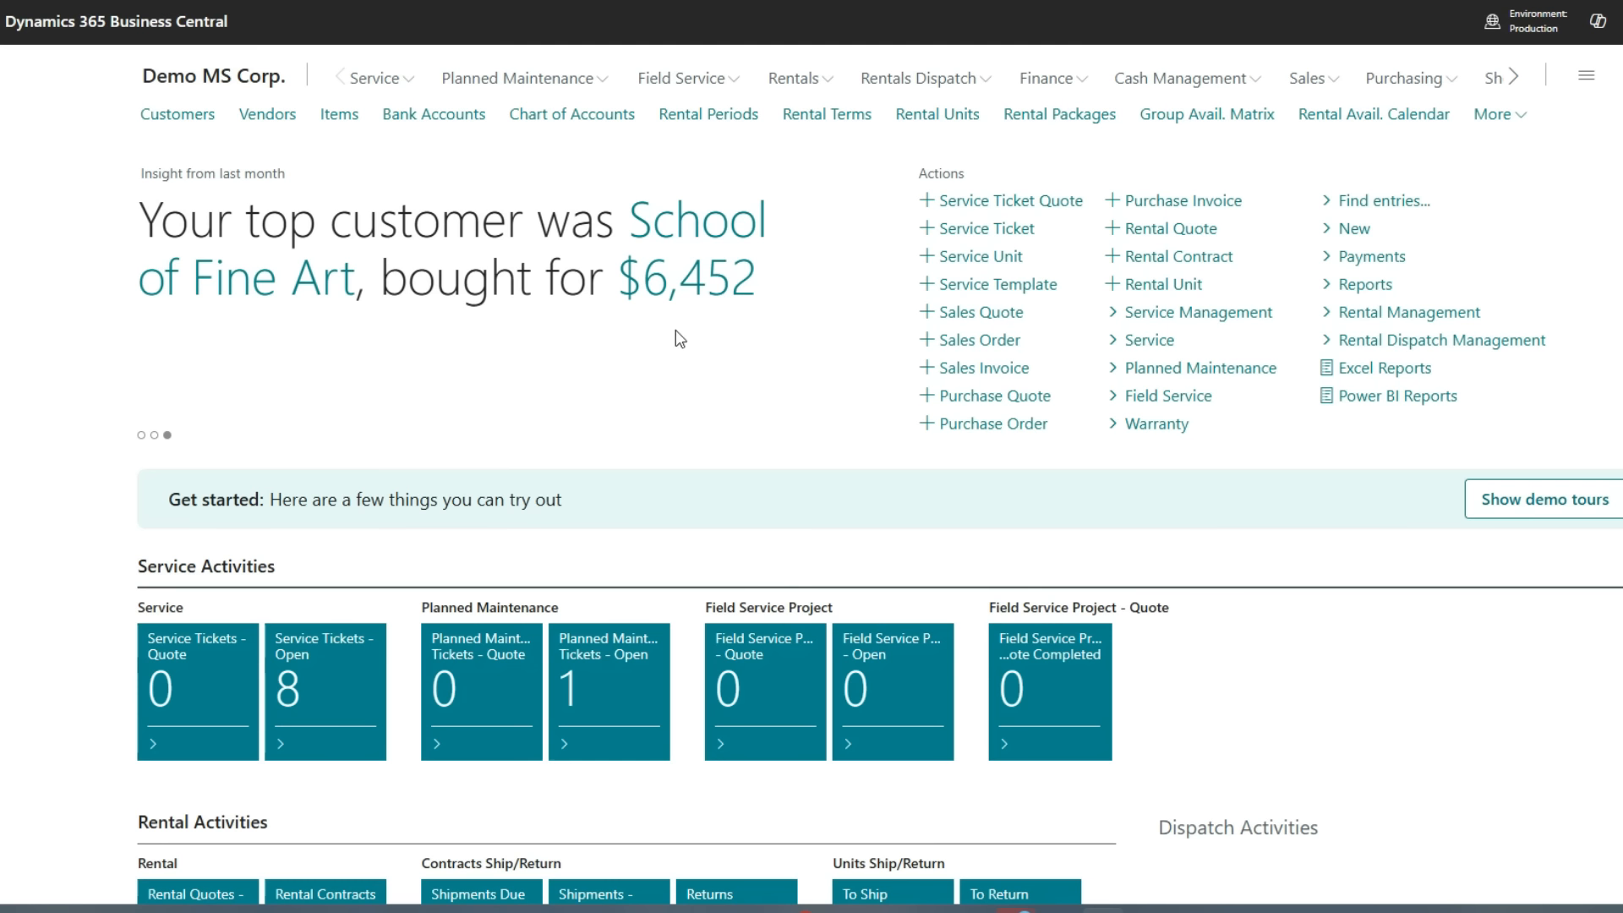
click(799, 80)
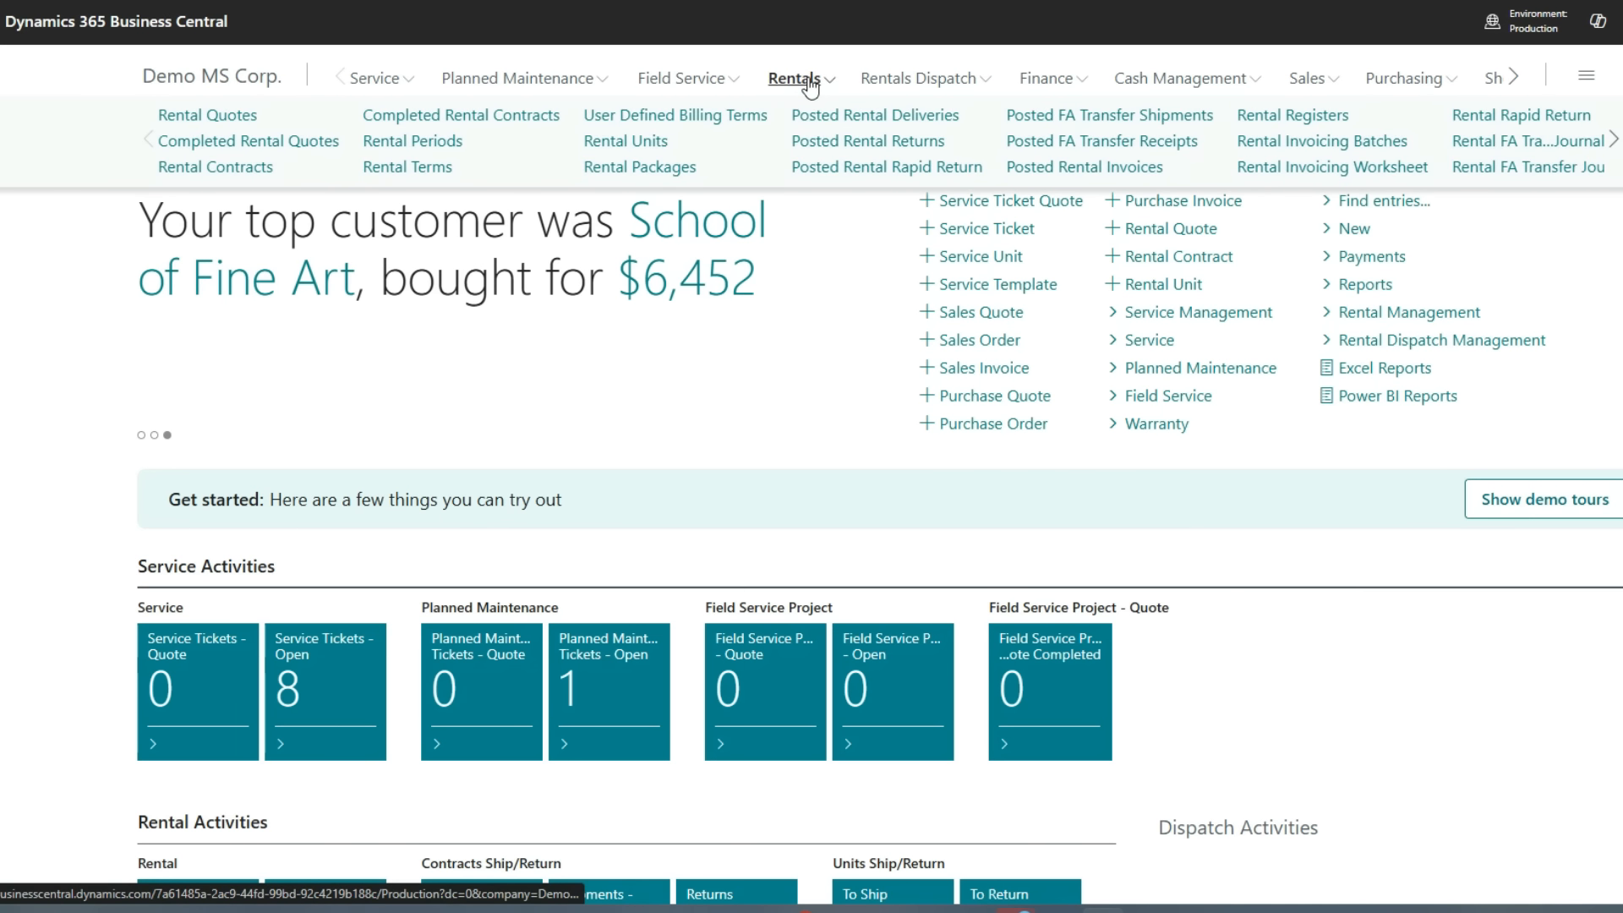
click(203, 129)
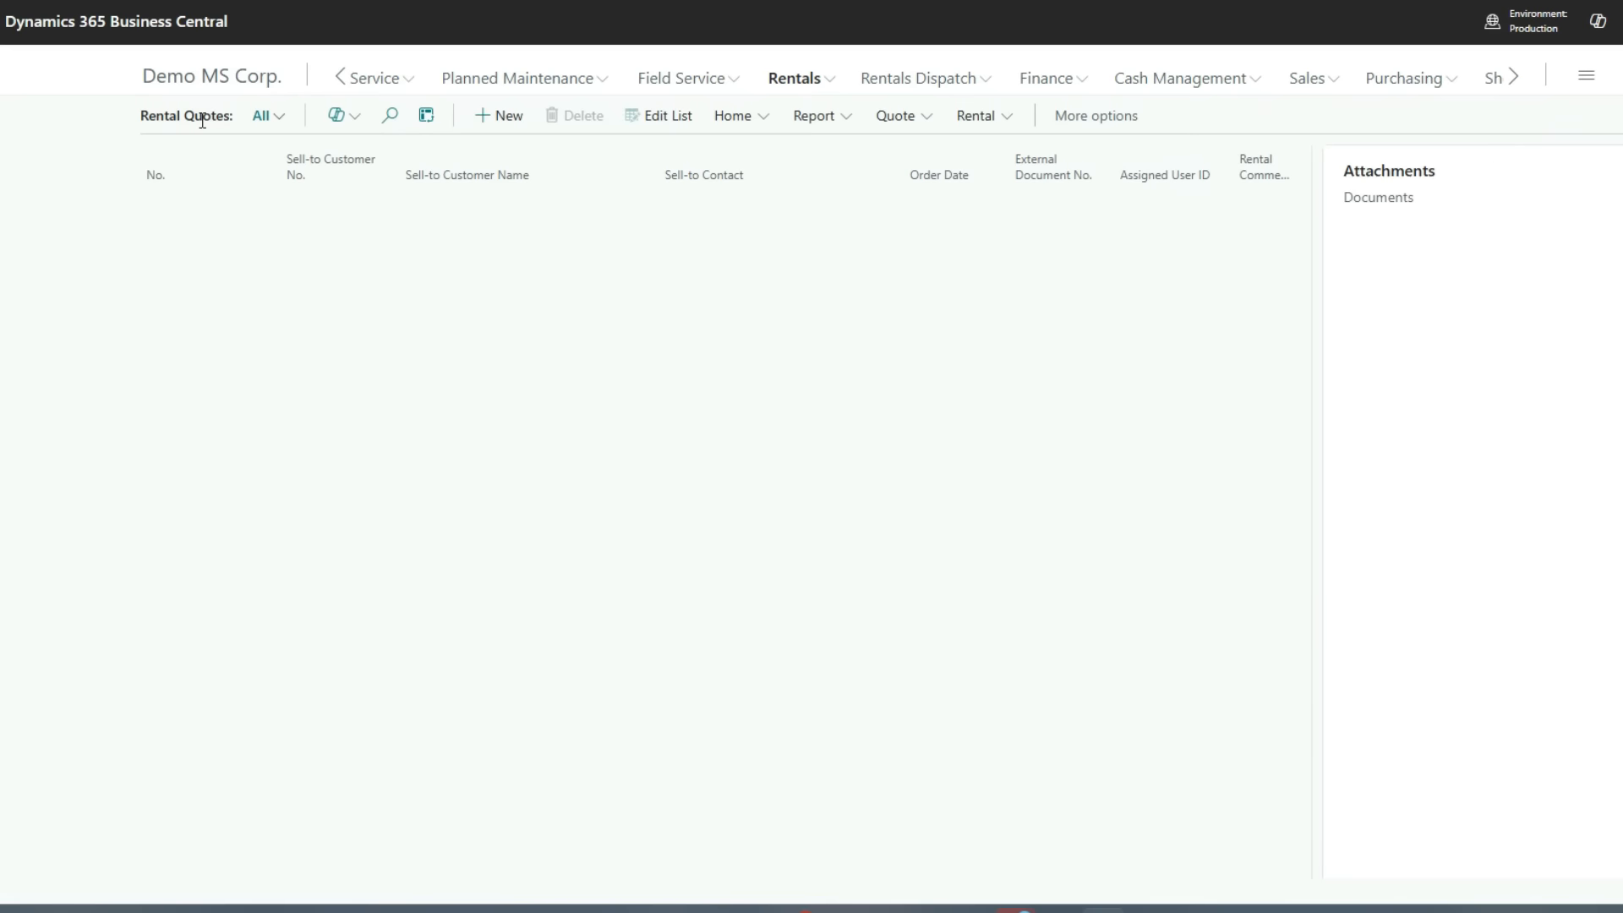
click(479, 116)
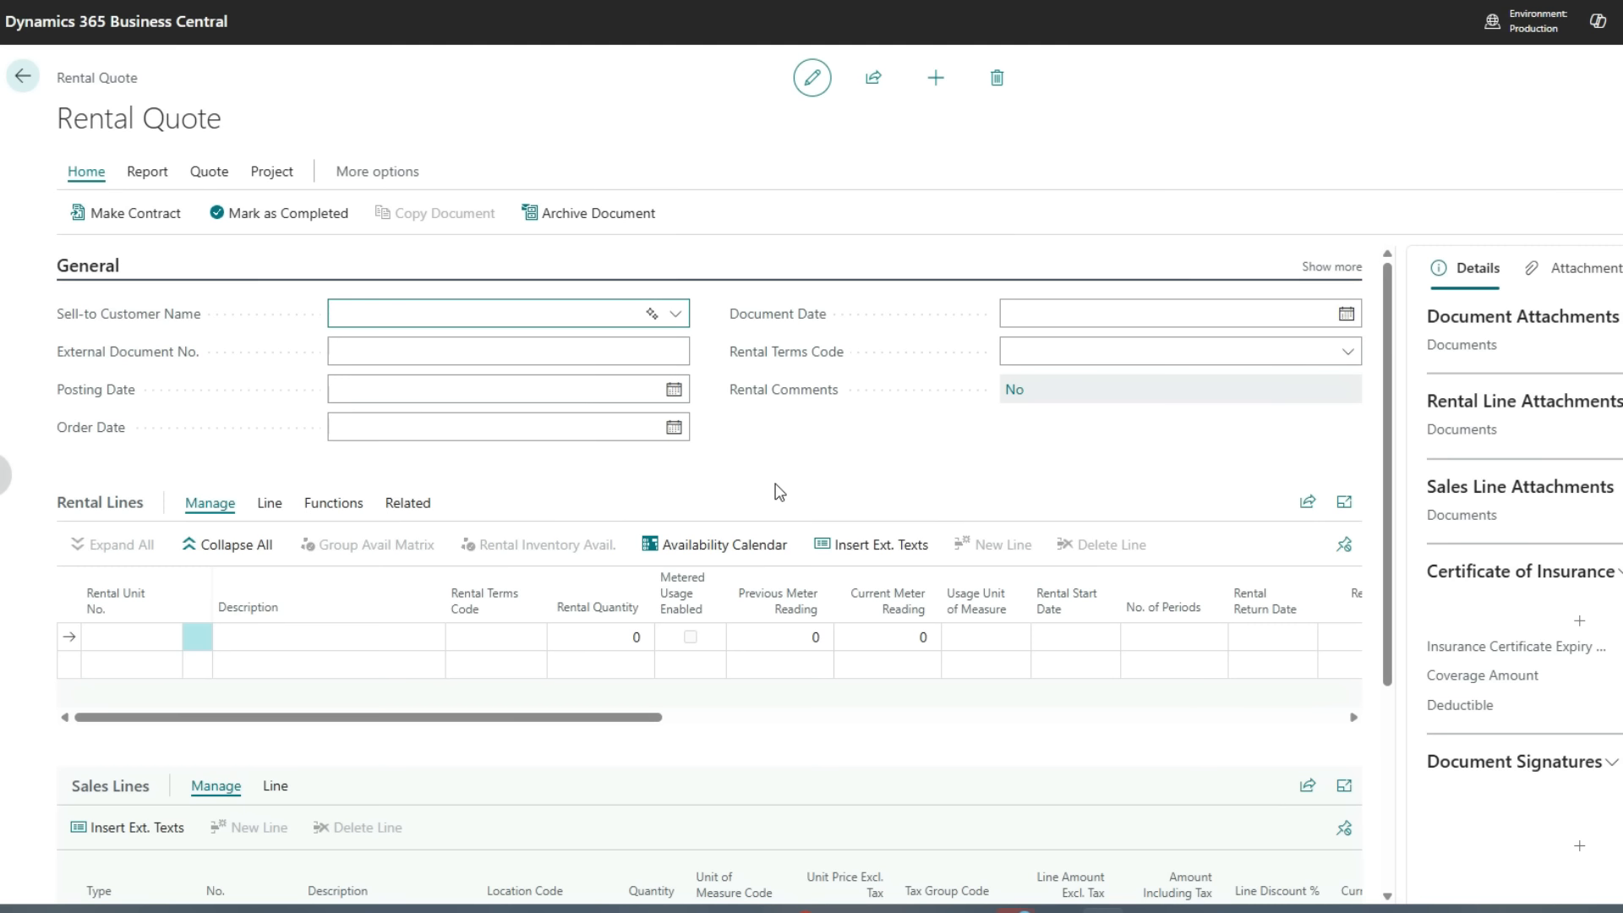
Set the quote's sell-to customer to School of Fine Art
click(676, 315)
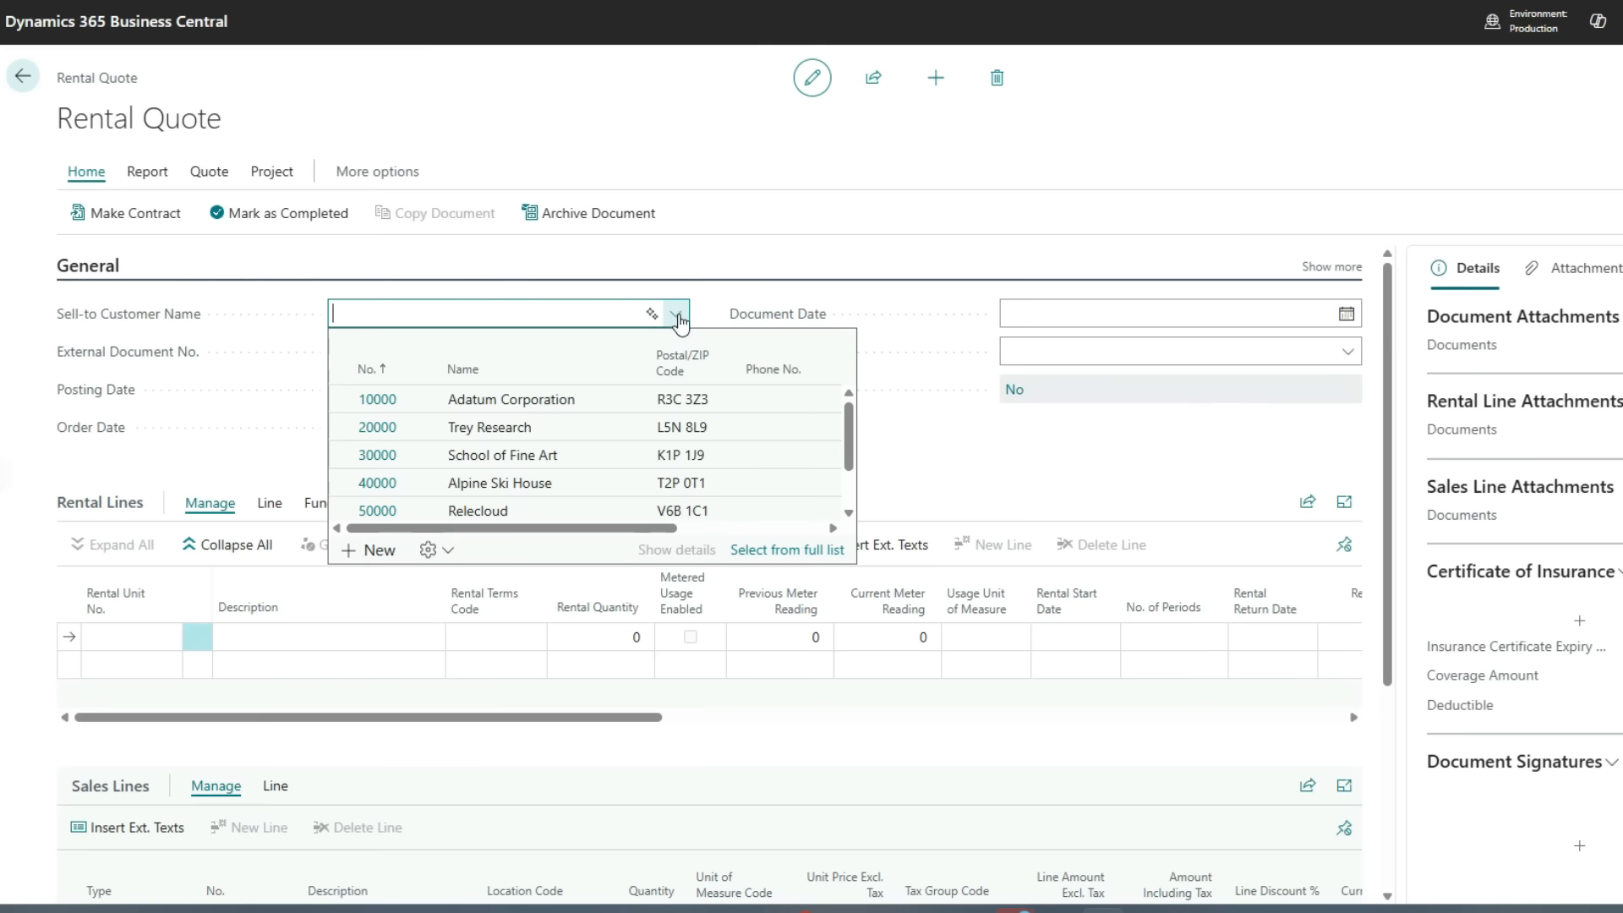
click(499, 454)
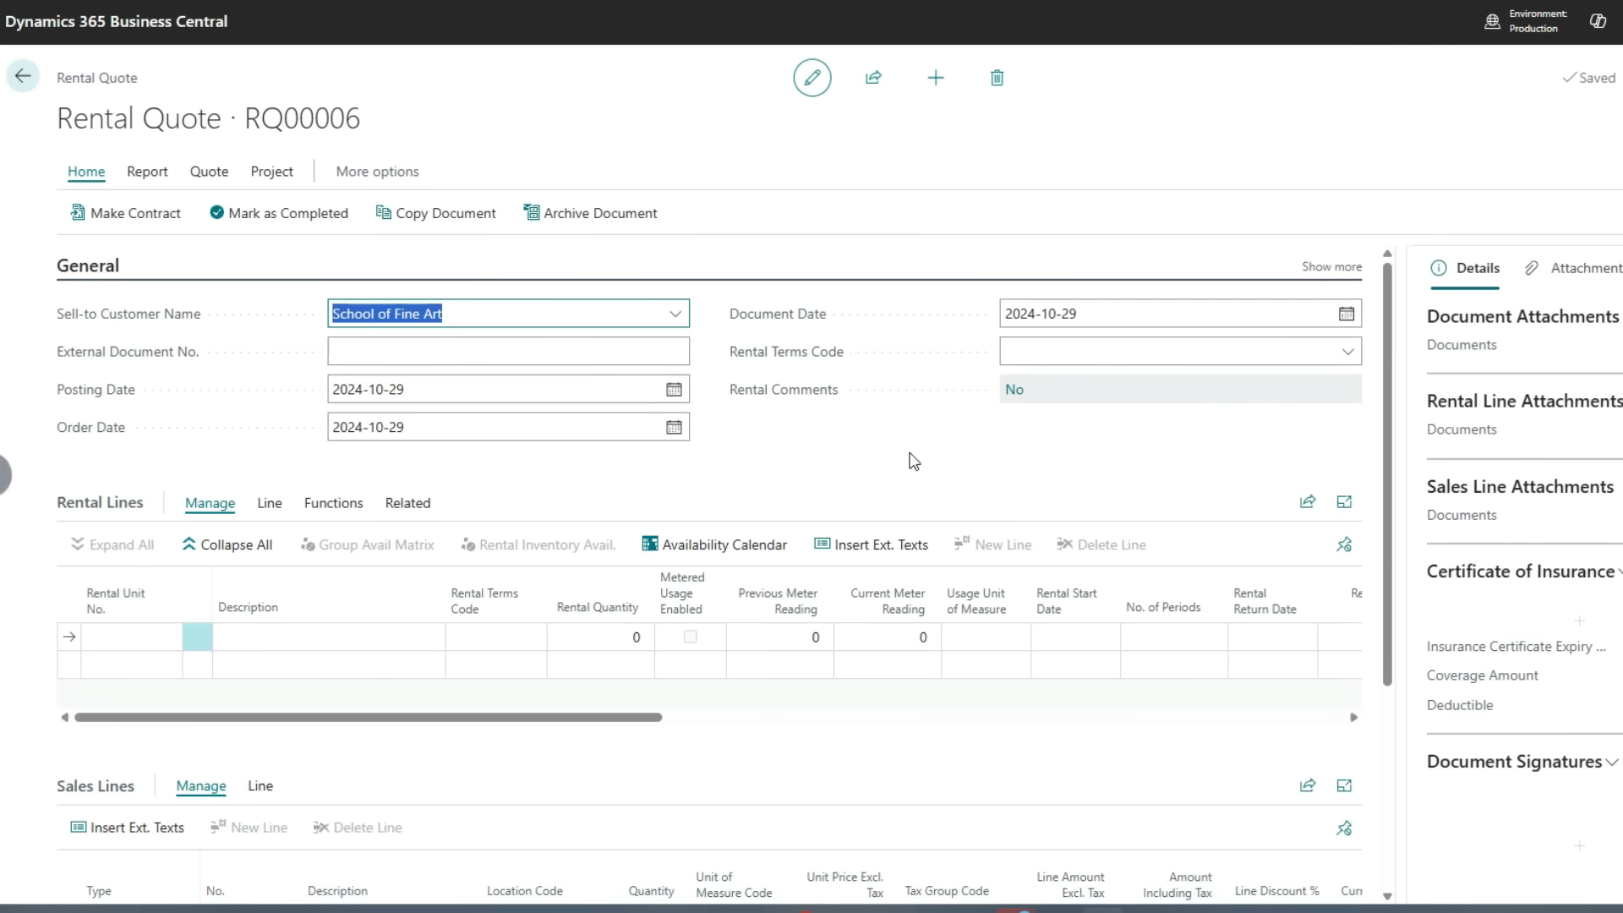
click(913, 461)
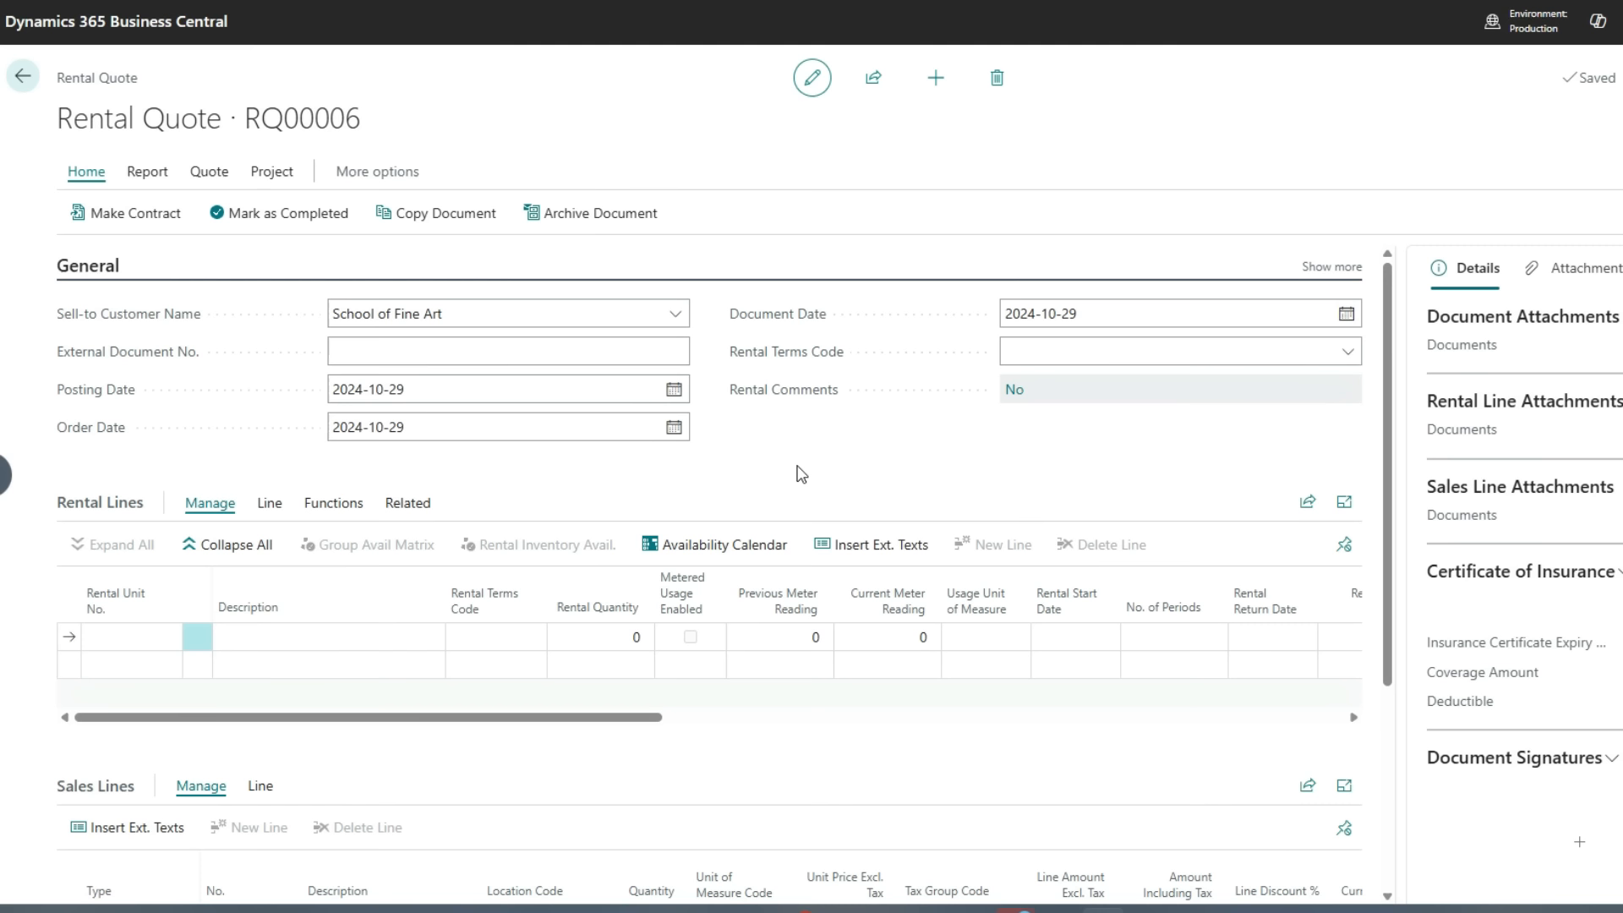
Add a rental line for the RU00011 wheel loader group, found by searching the rental unit list for wheel
click(127, 636)
click(168, 637)
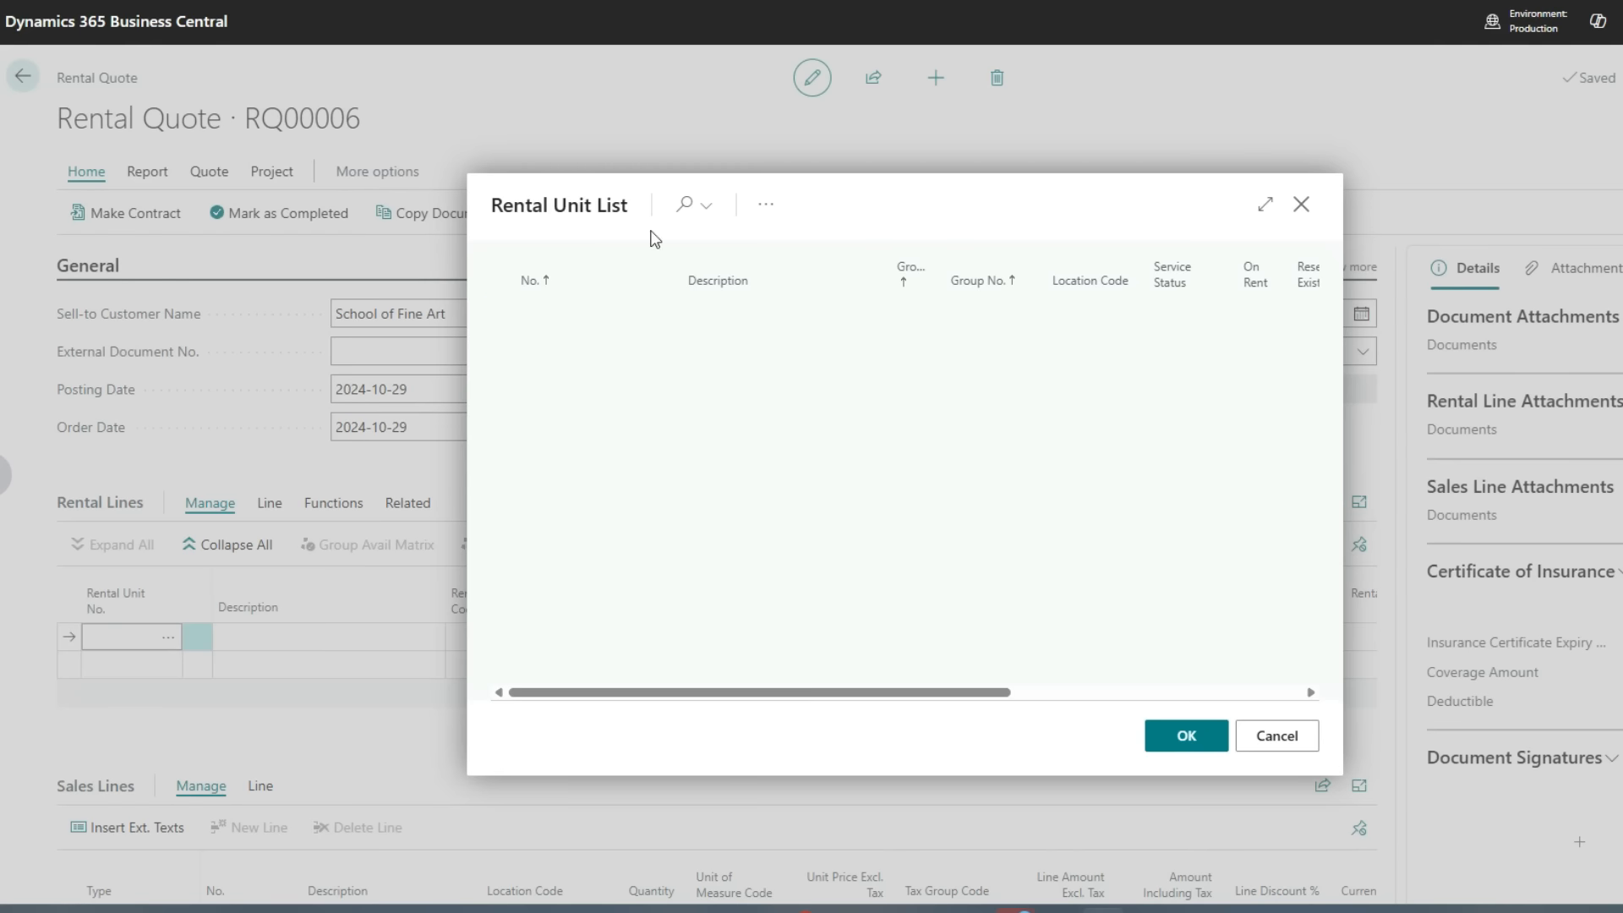
click(687, 206)
text(wheel)
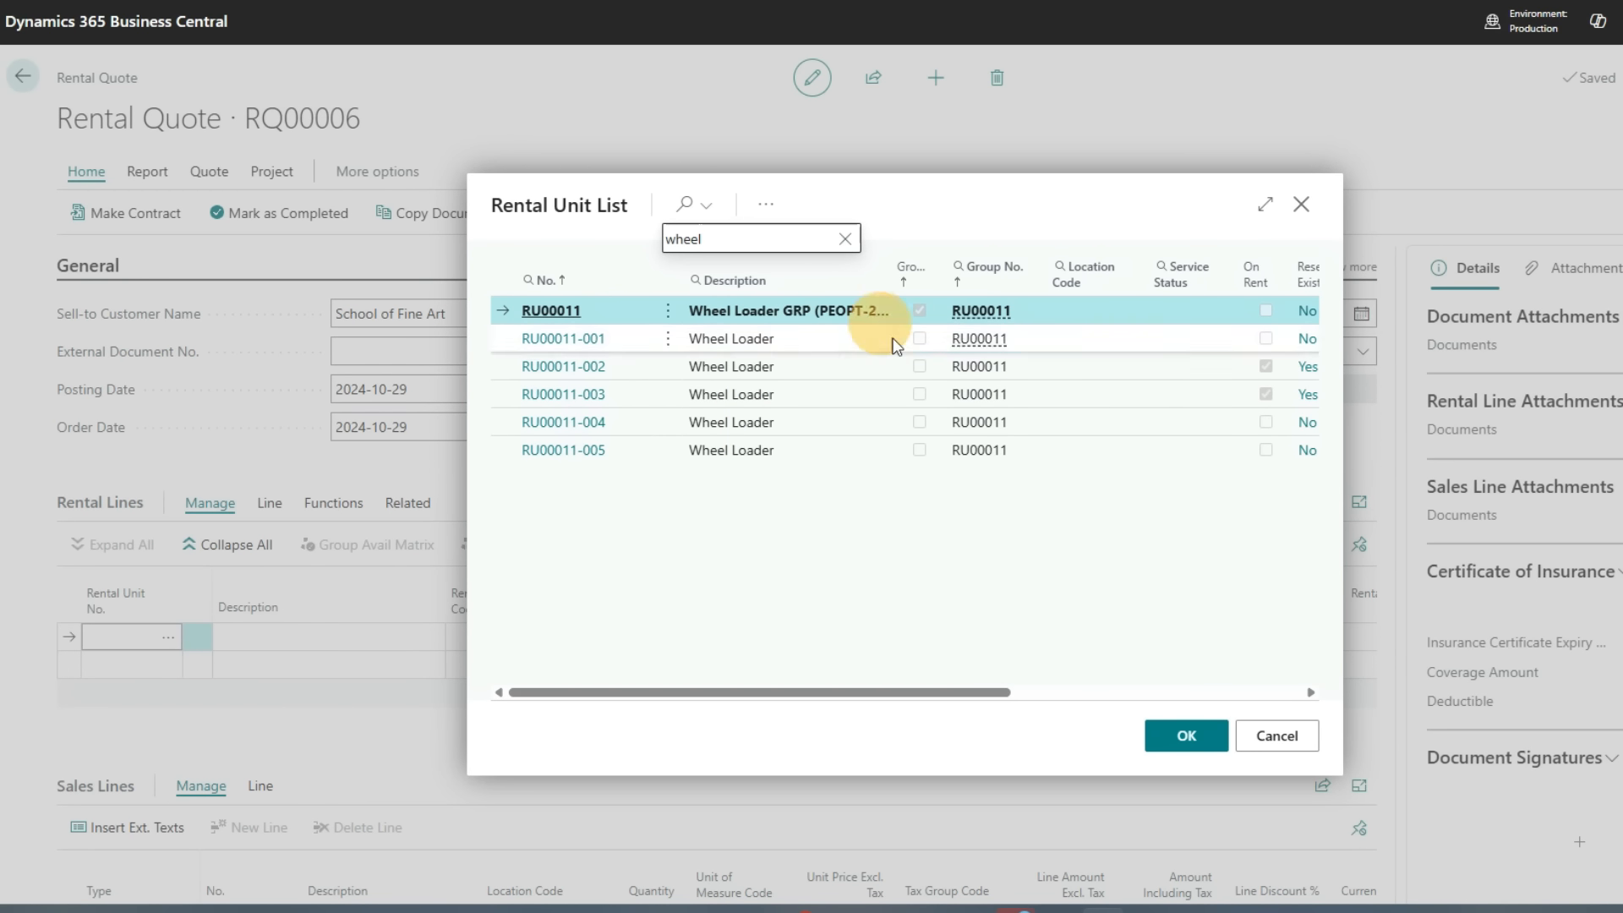
click(1165, 746)
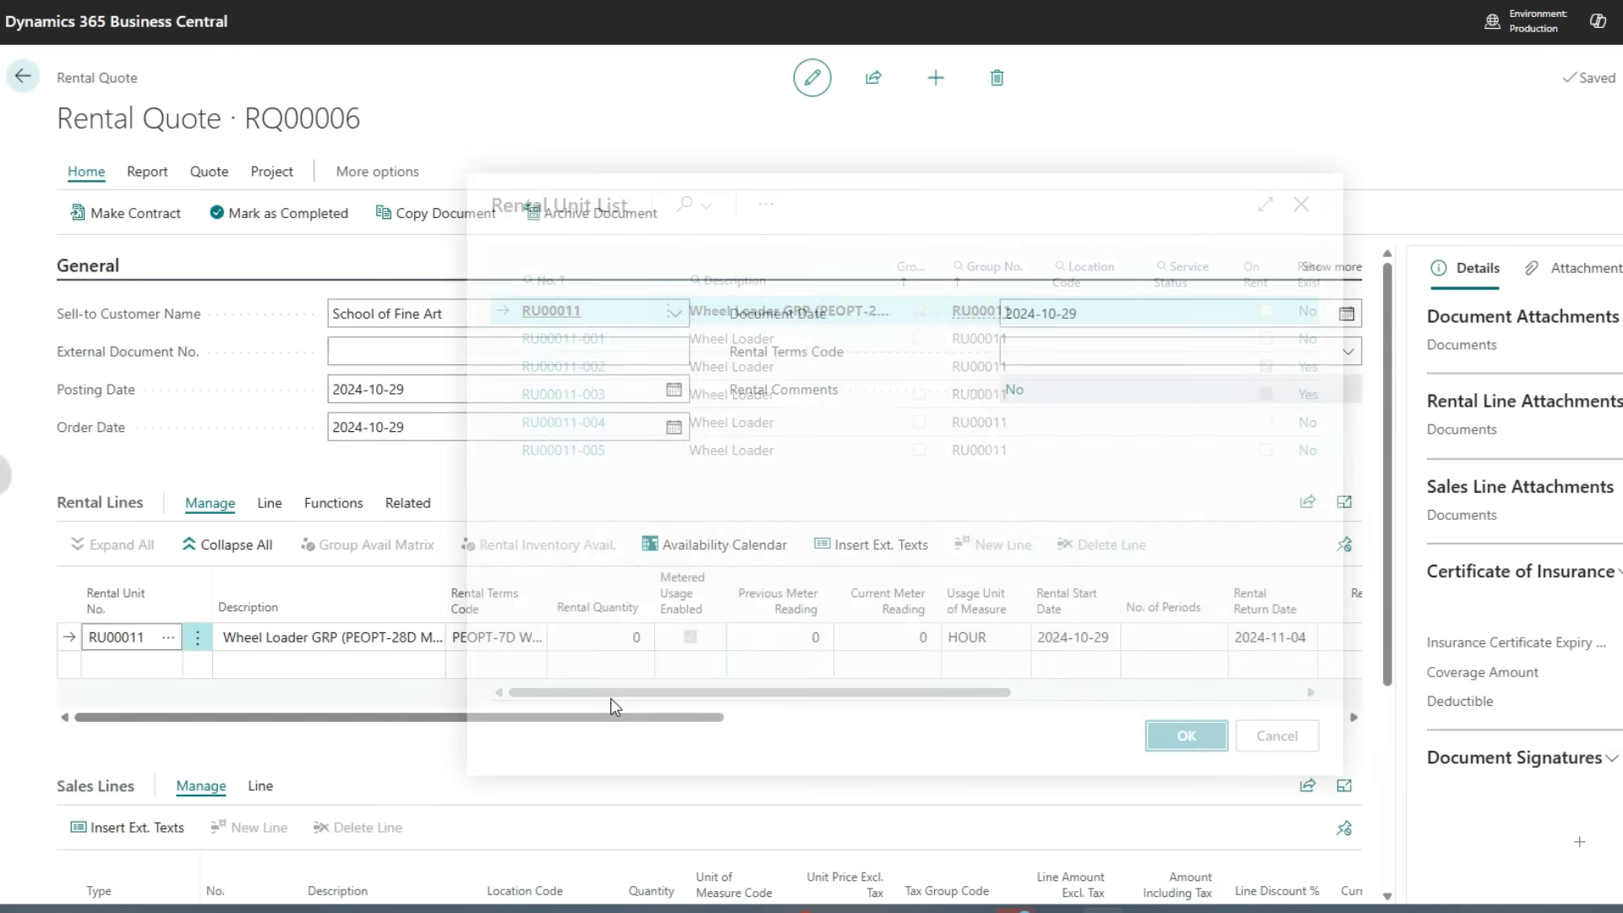
Set the wheel loader group line's rental quantity to 2
click(623, 635)
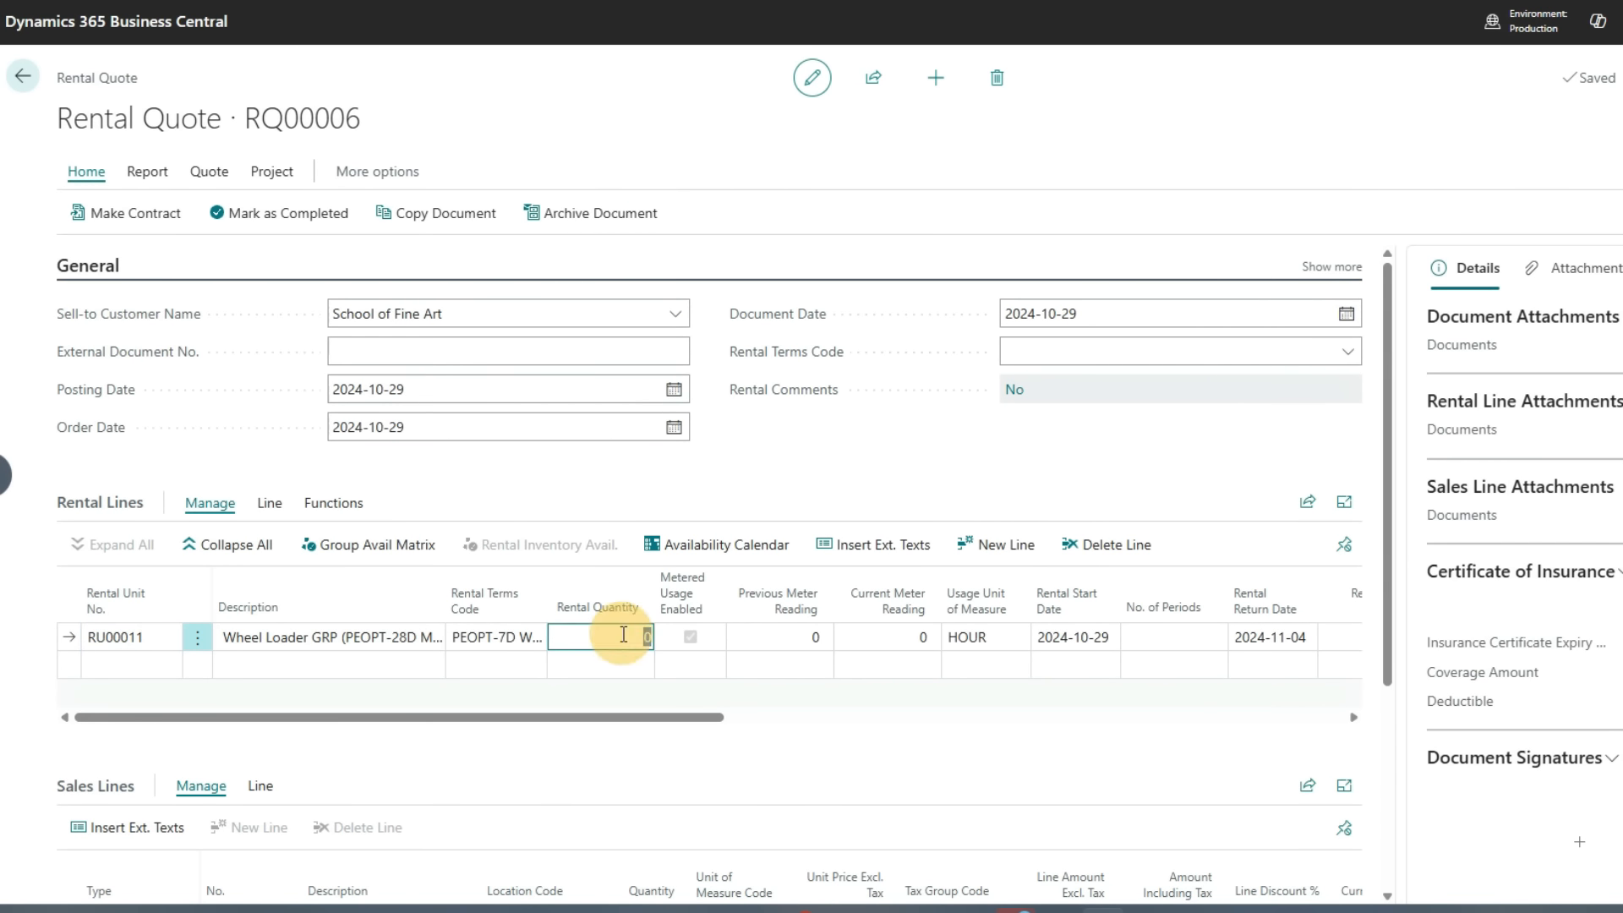
text(2)
key(Tab)
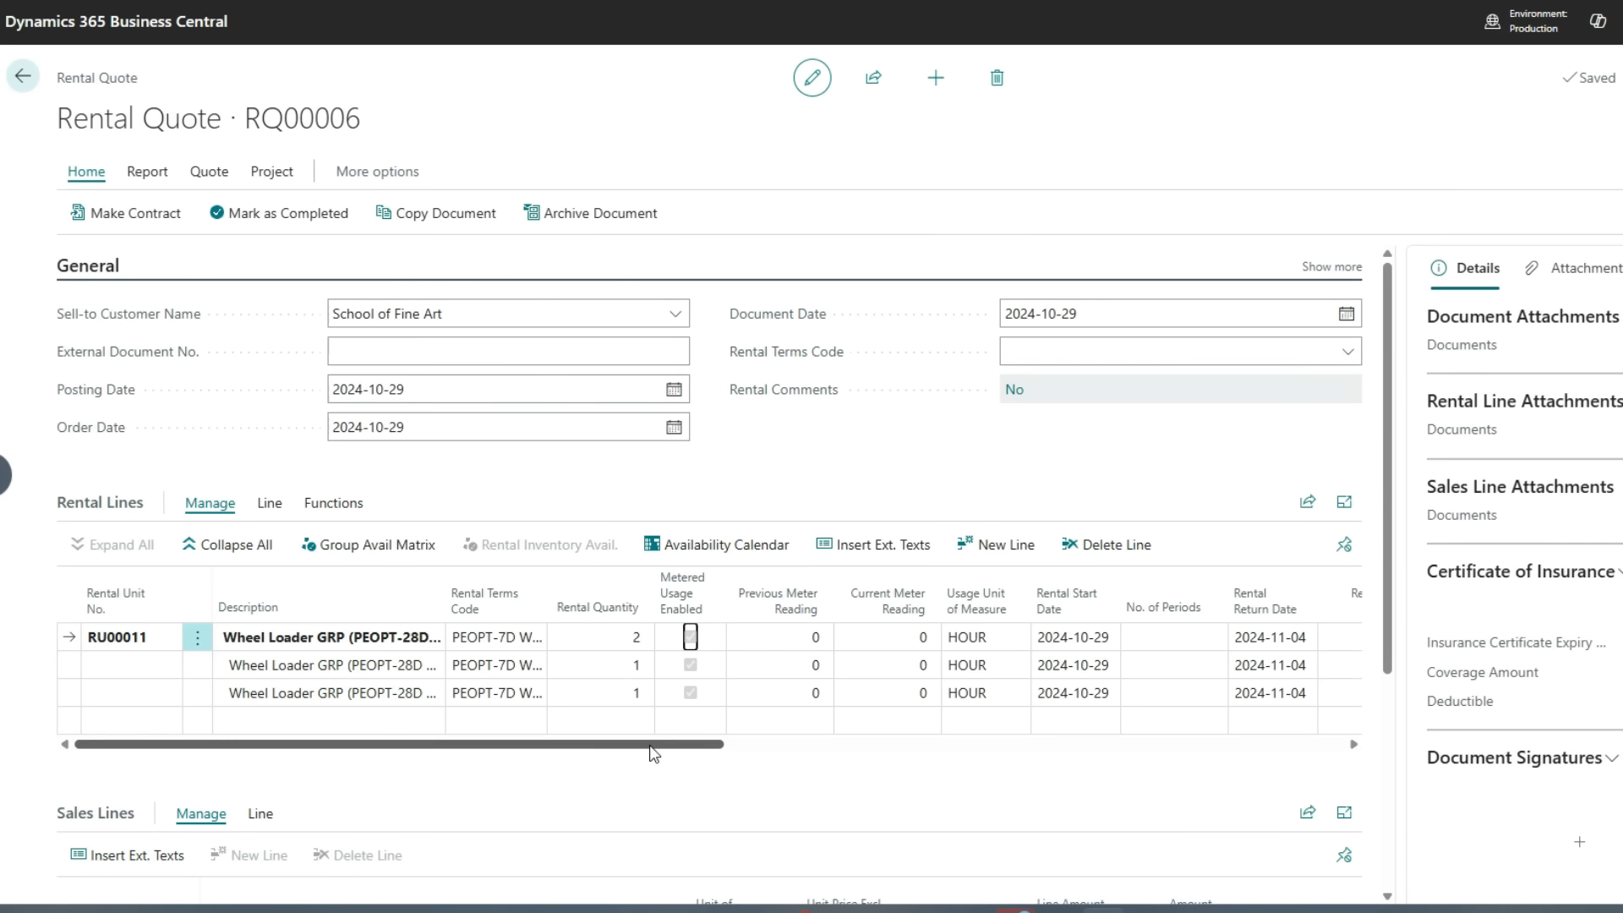
Set the rental return date of the wheel loader lines to 2024-12-31
drag(654, 751, 839, 752)
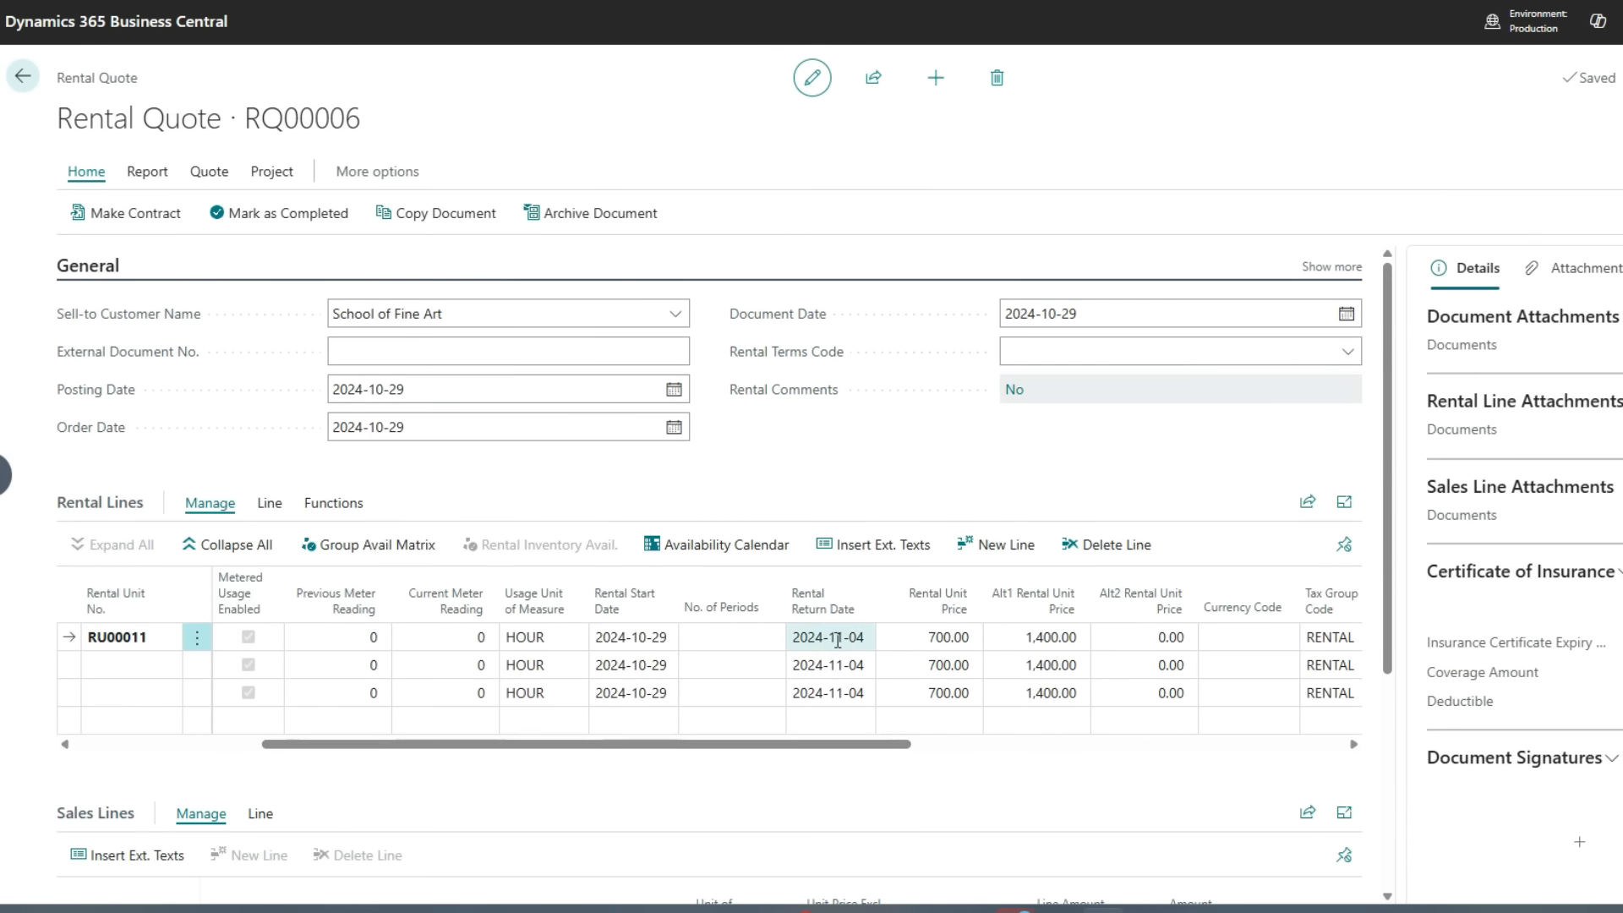
click(651, 639)
click(816, 636)
click(818, 635)
text(20241231)
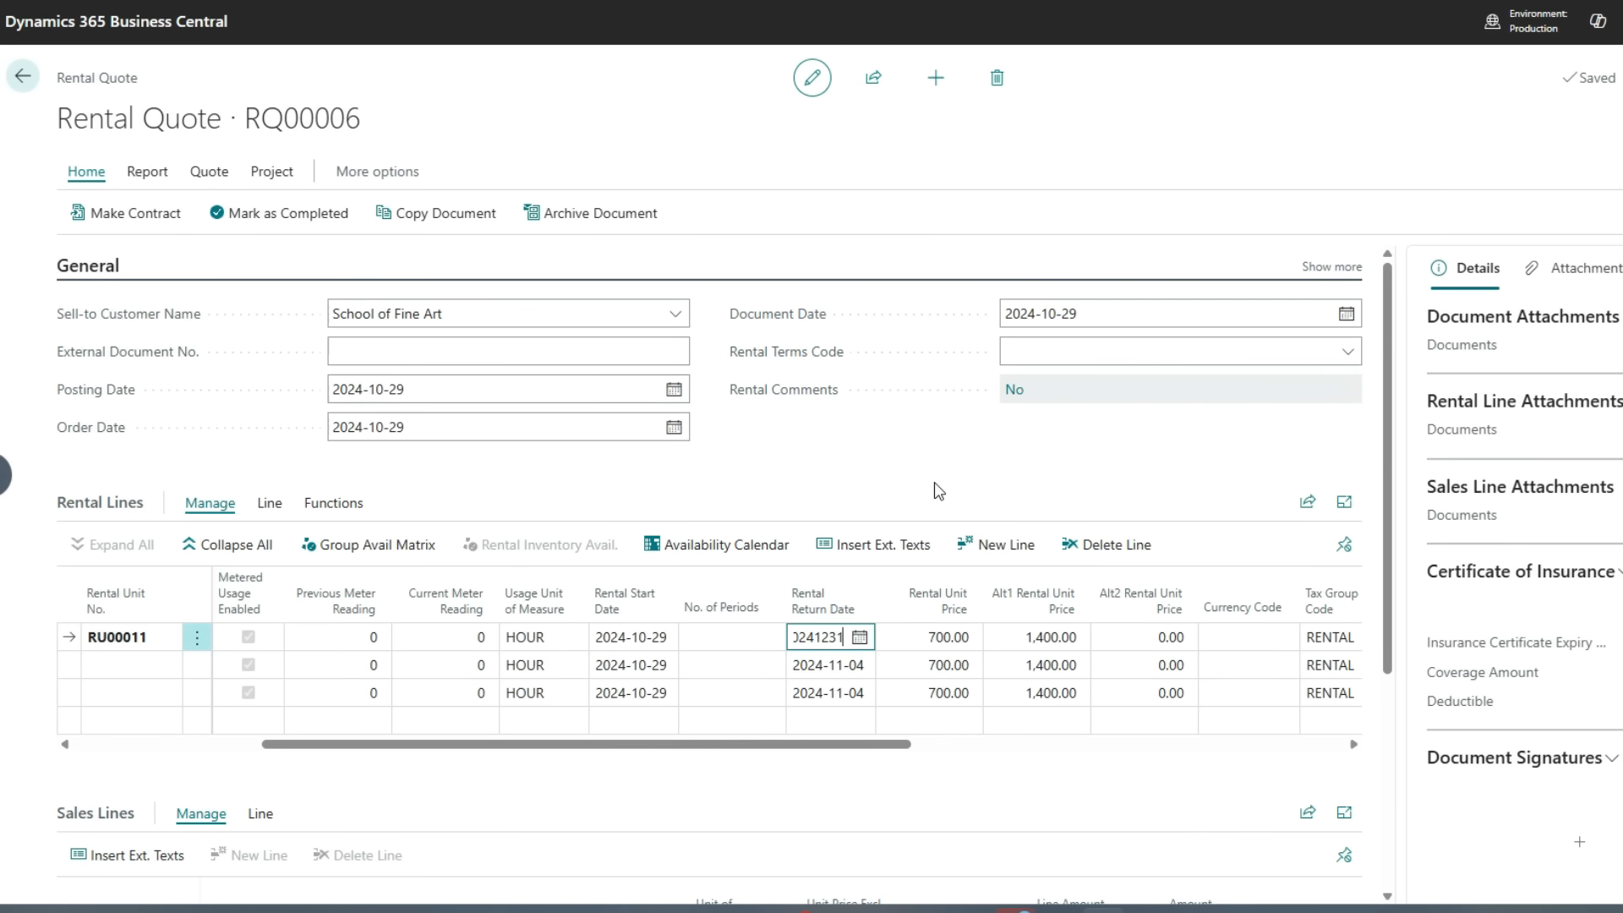
key(Down)
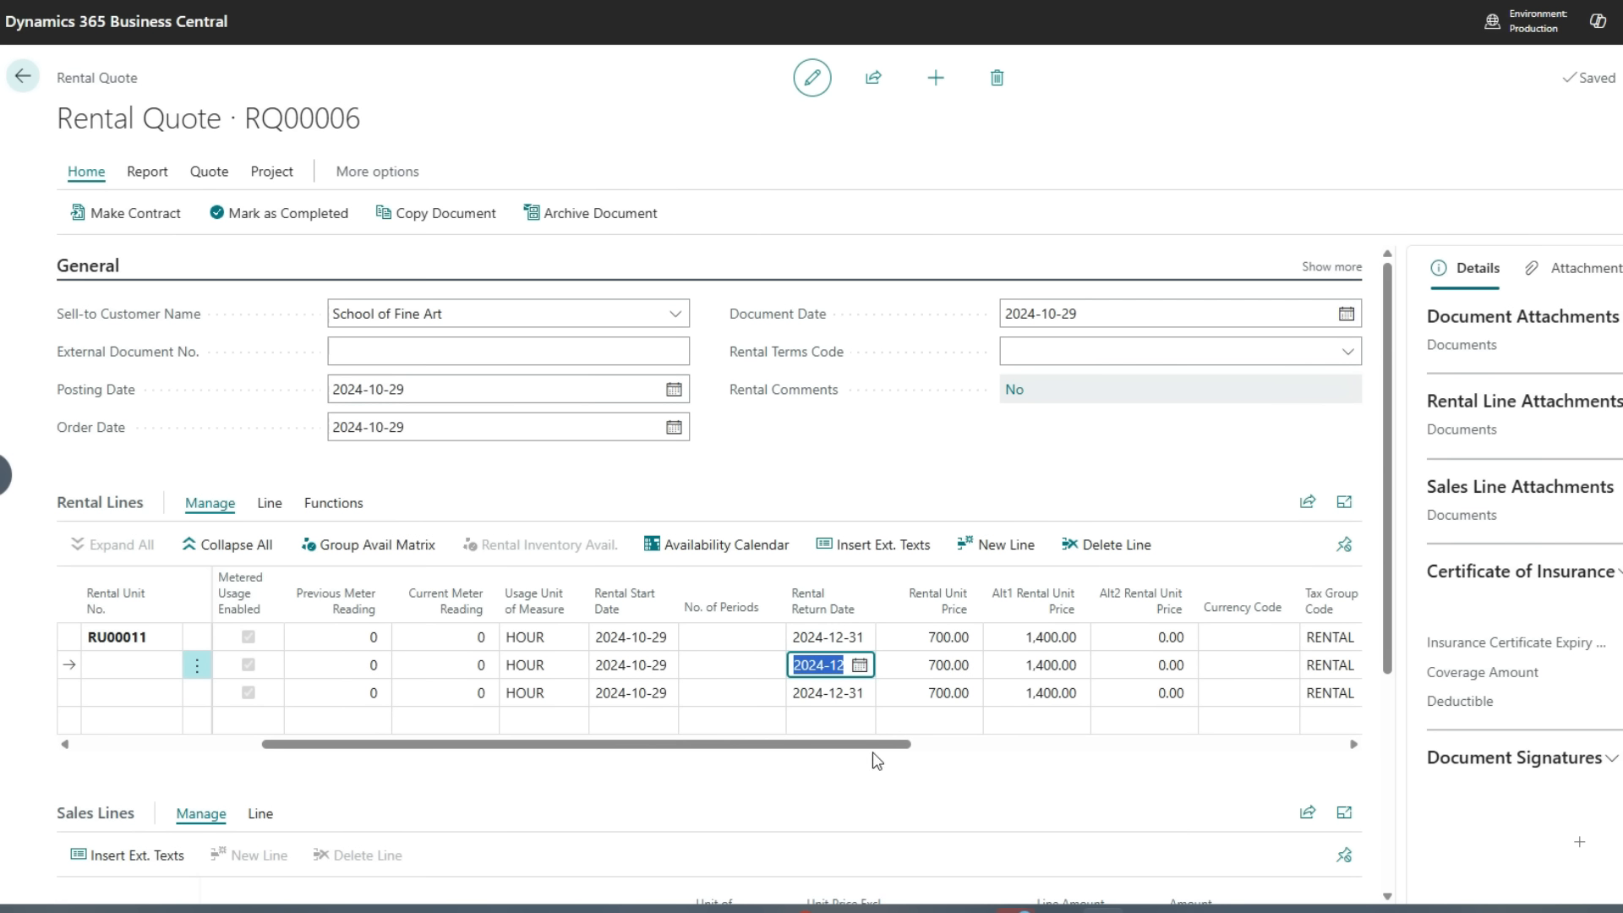
Check the wheel loader group's availability matrix and the group's existing rental reservations
drag(872, 743, 924, 747)
drag(924, 747, 508, 776)
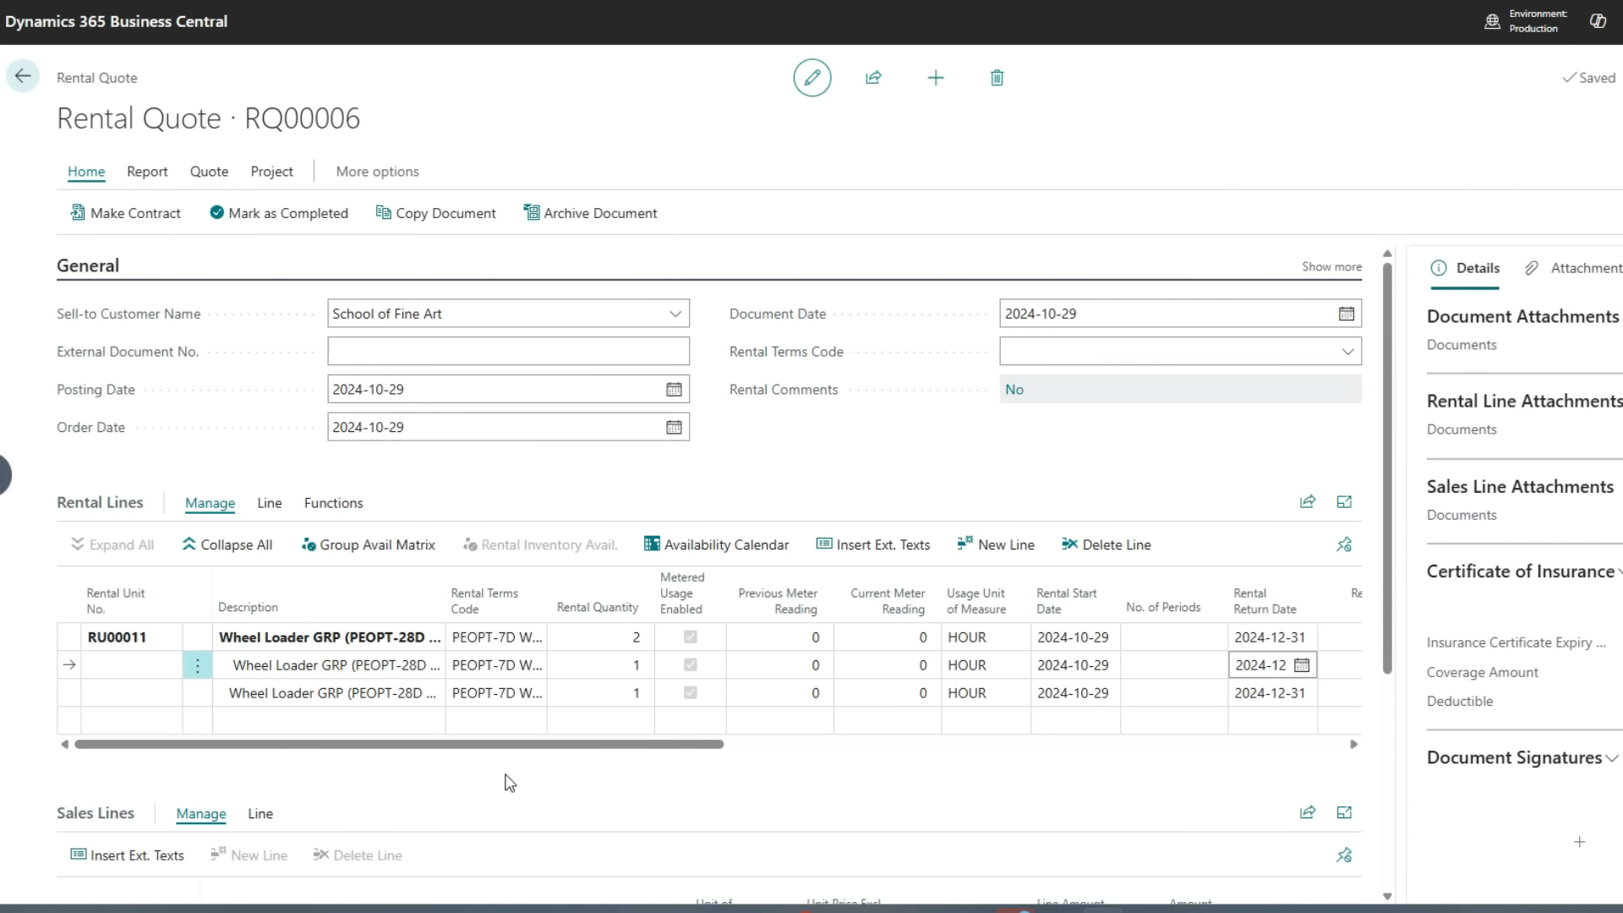
click(411, 545)
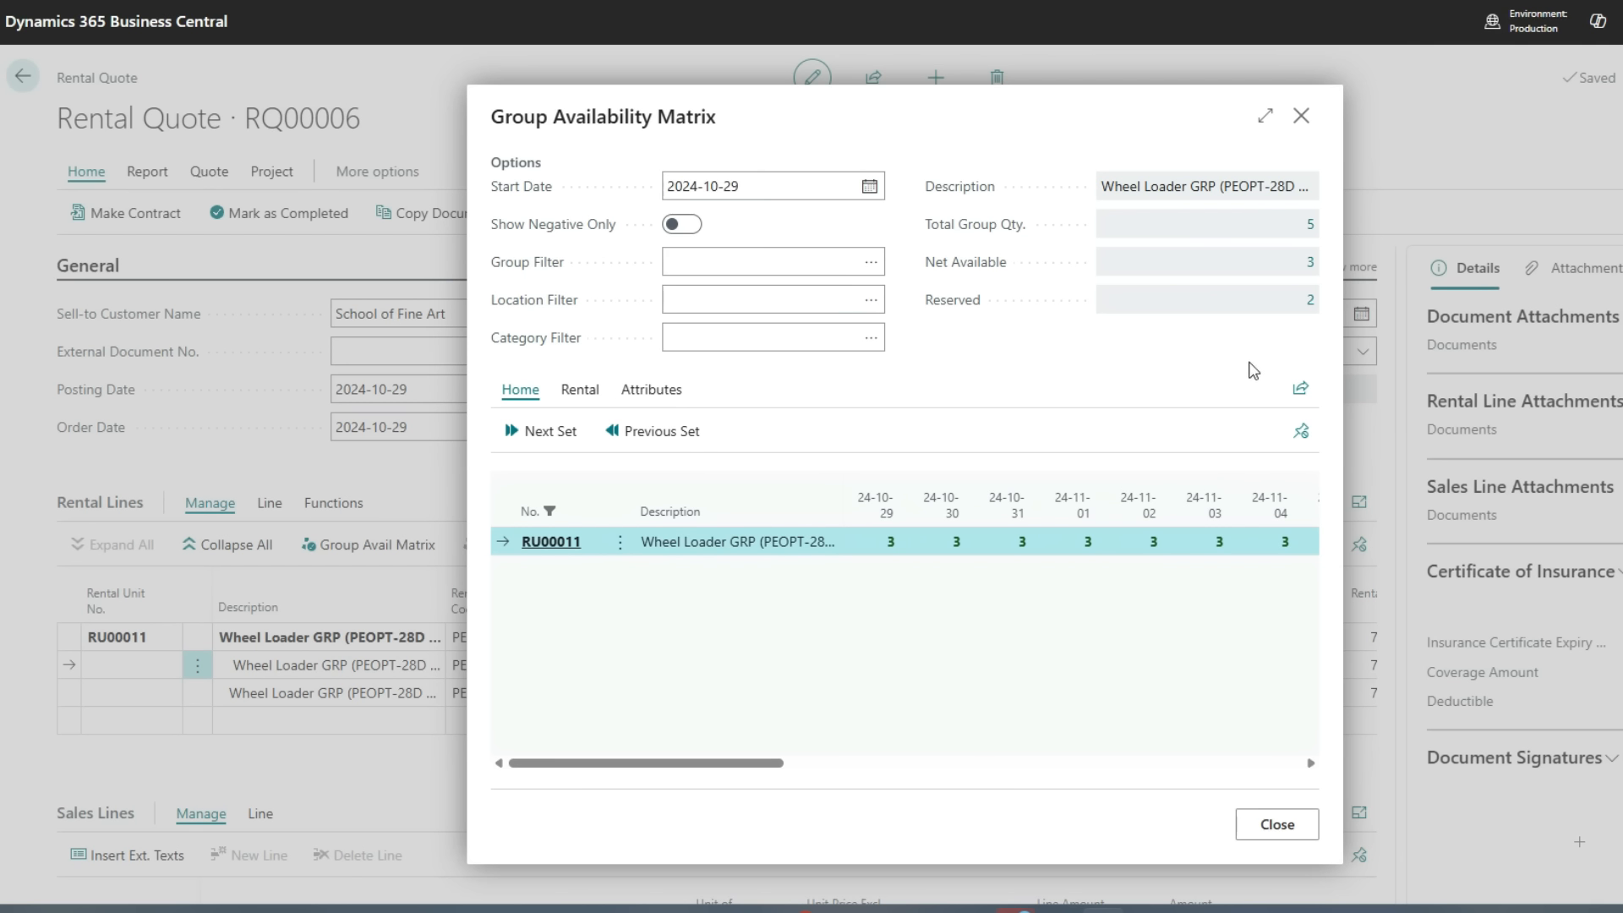
click(1308, 303)
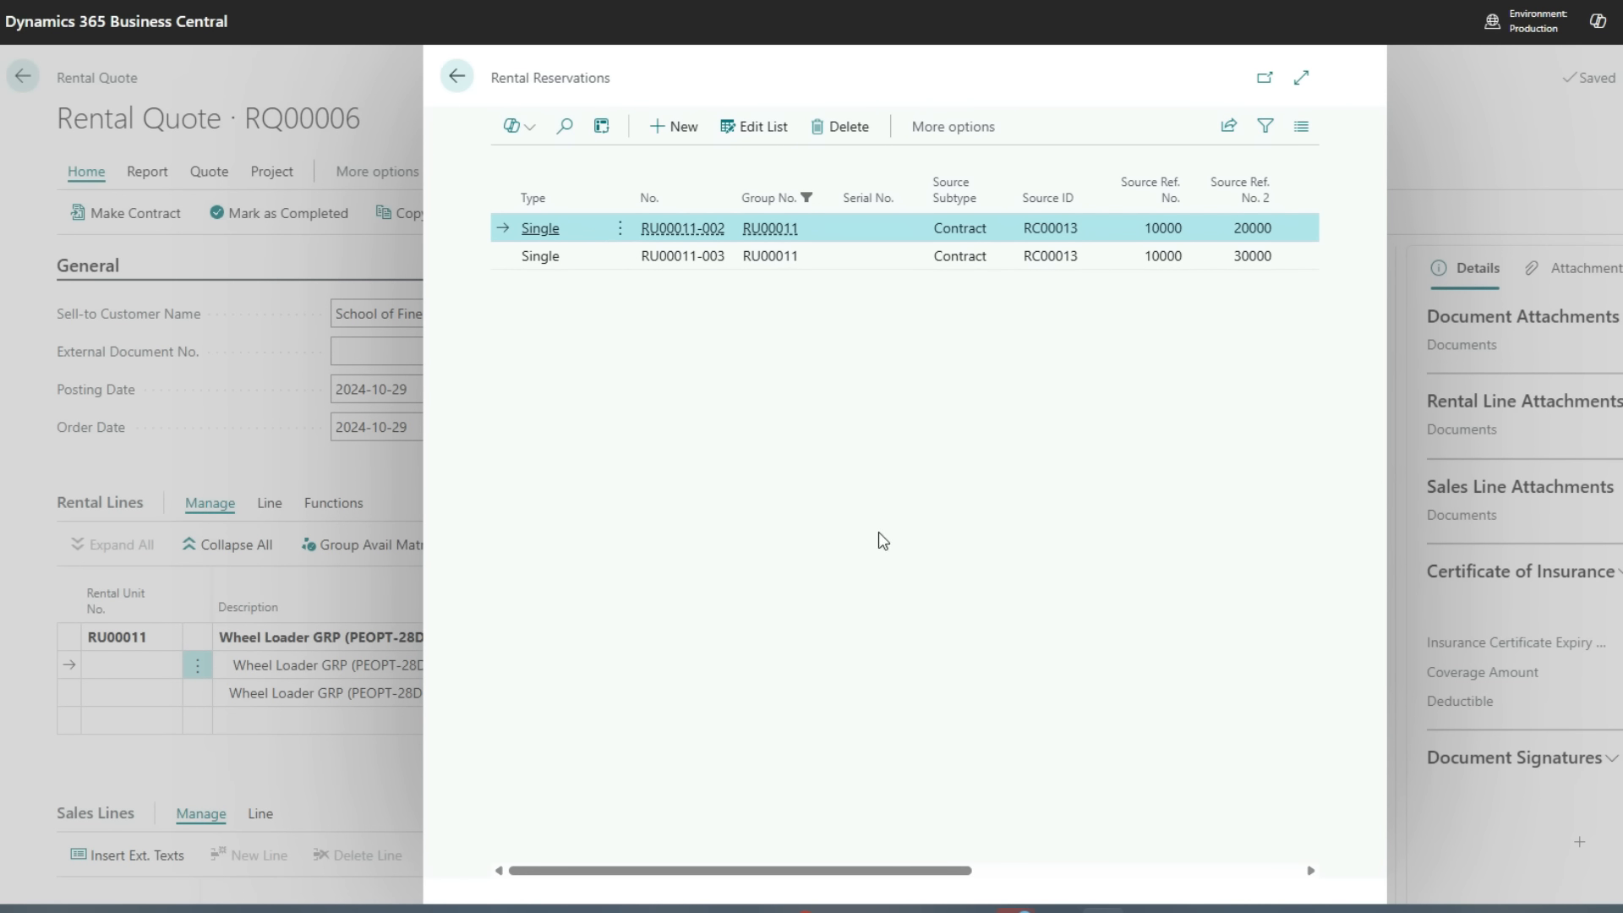
click(456, 77)
click(1267, 825)
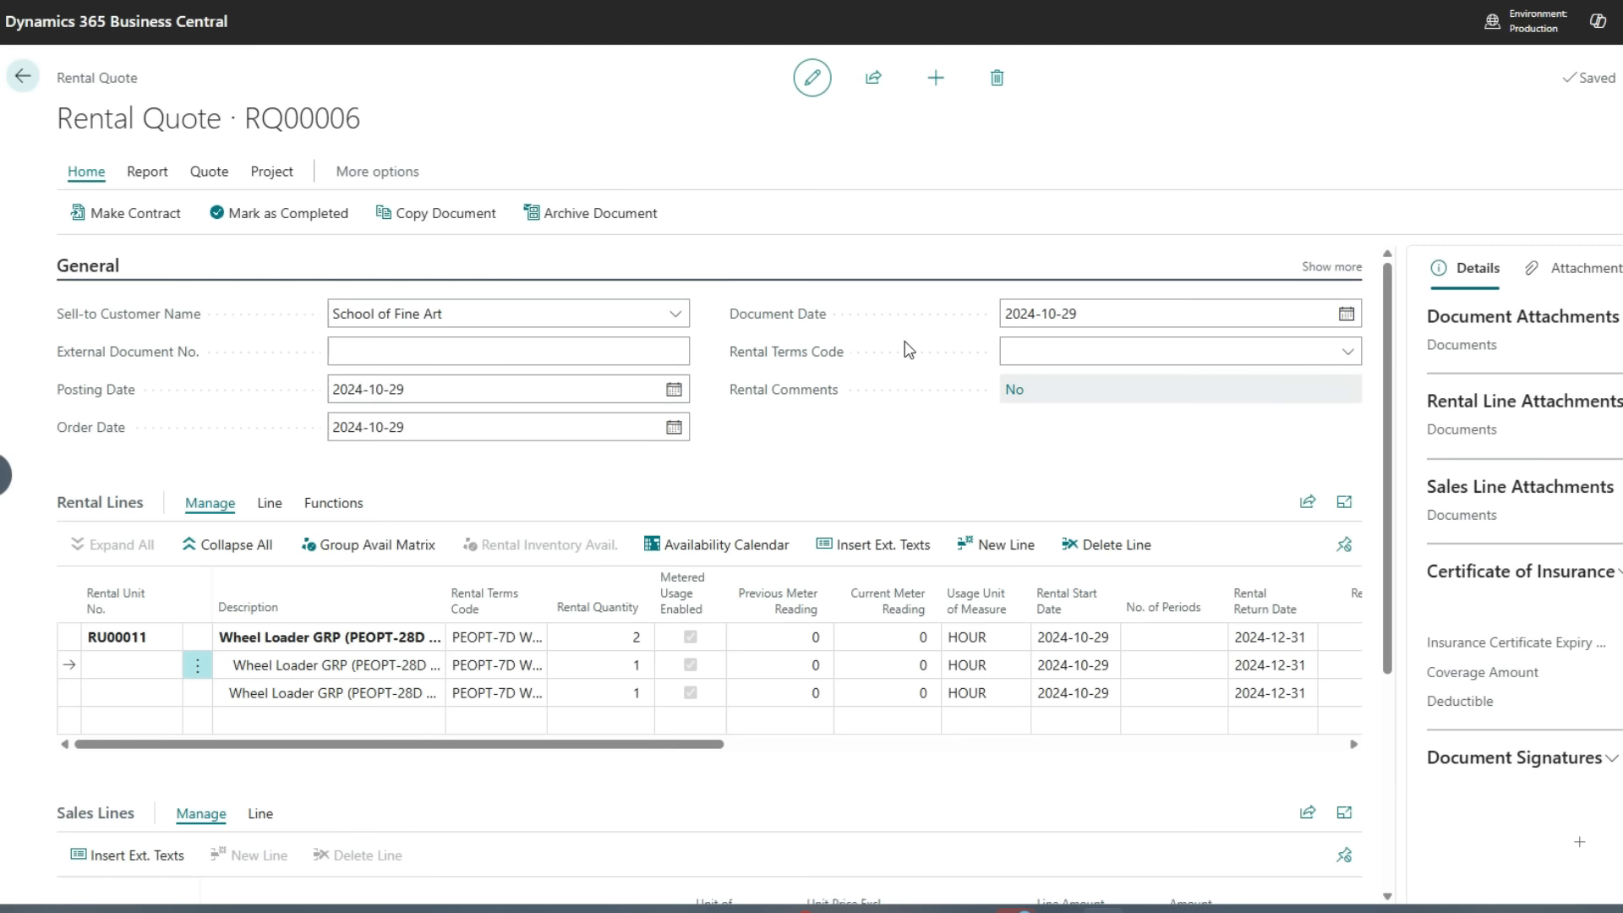
Capture a document signature with the signer's full name and initials, draw it, and accept and sign
click(1612, 759)
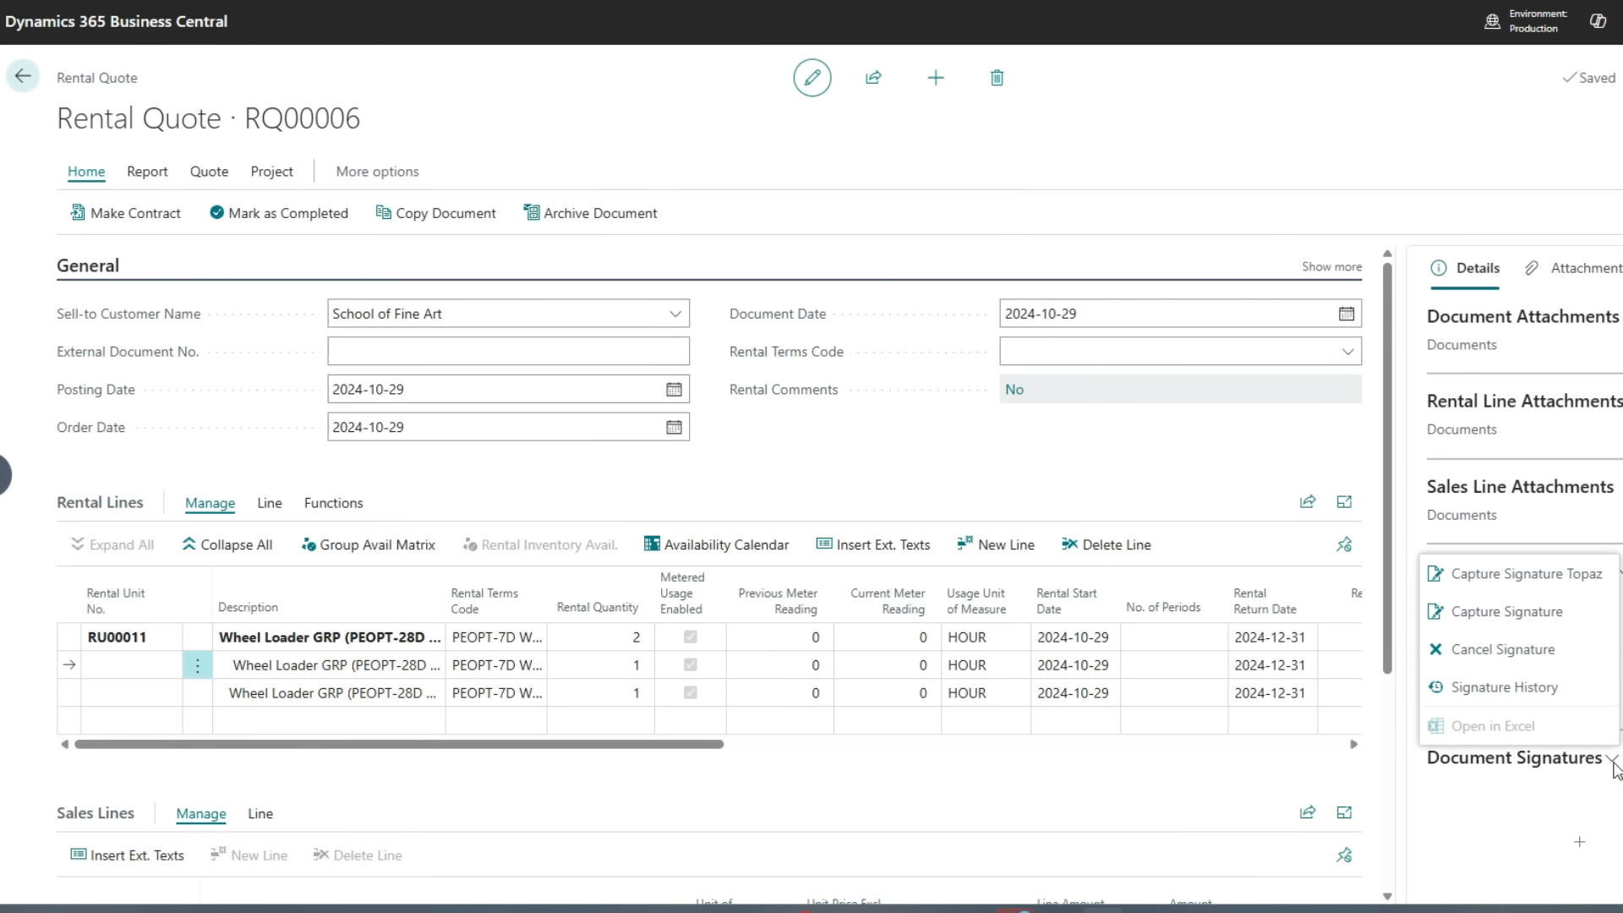
click(1555, 617)
text(MS)
key(Tab)
text(MS)
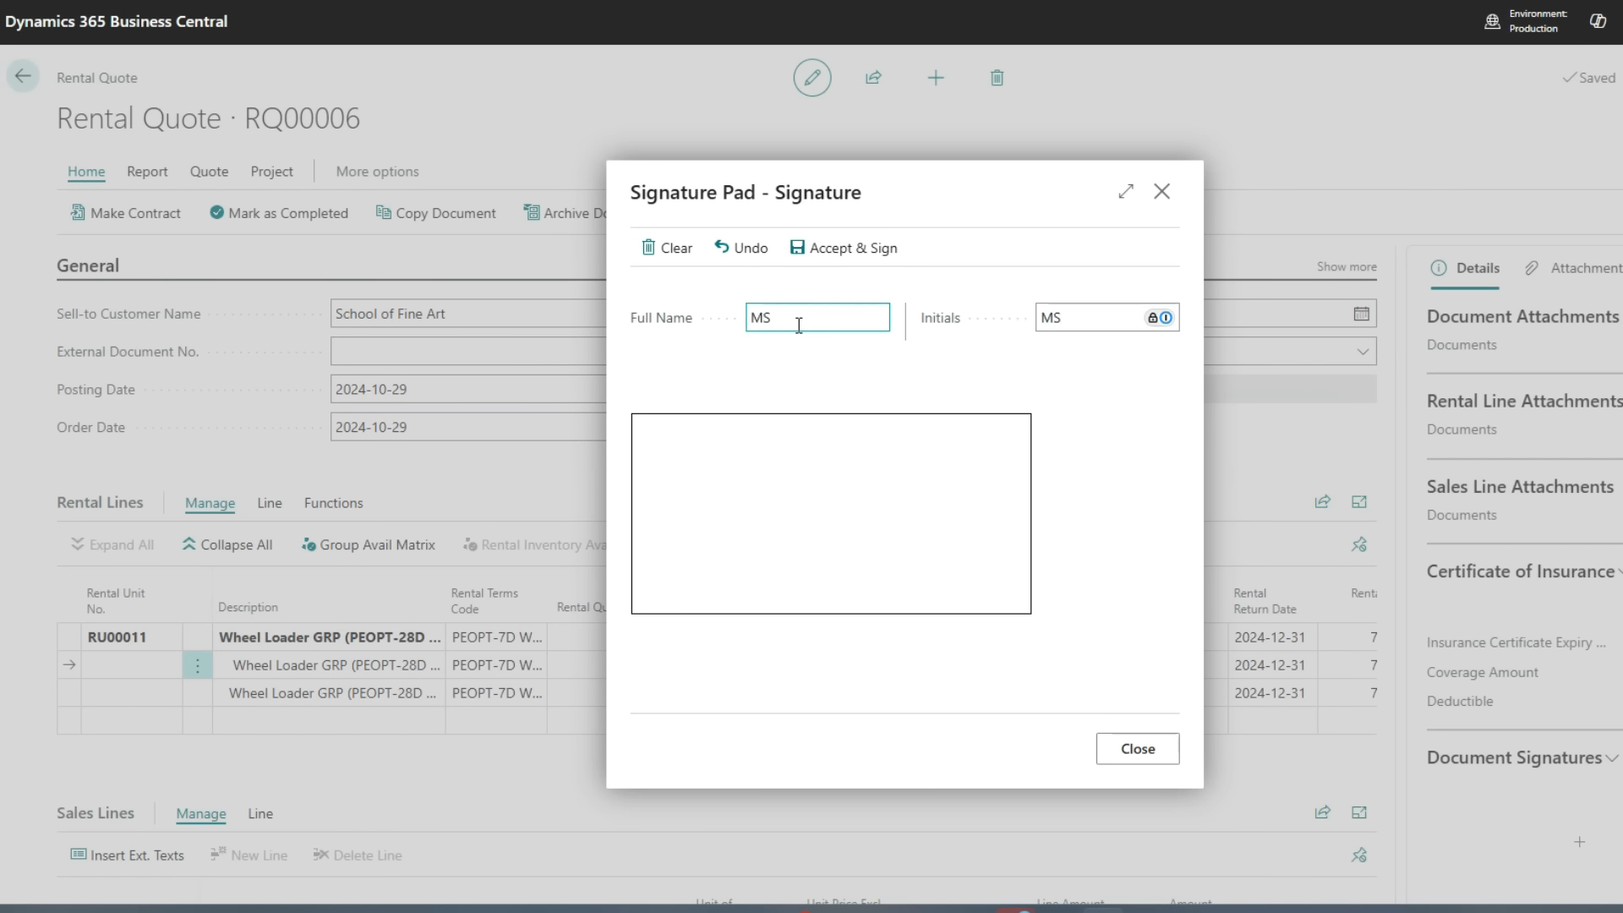
click(792, 483)
click(831, 470)
drag(800, 505, 878, 512)
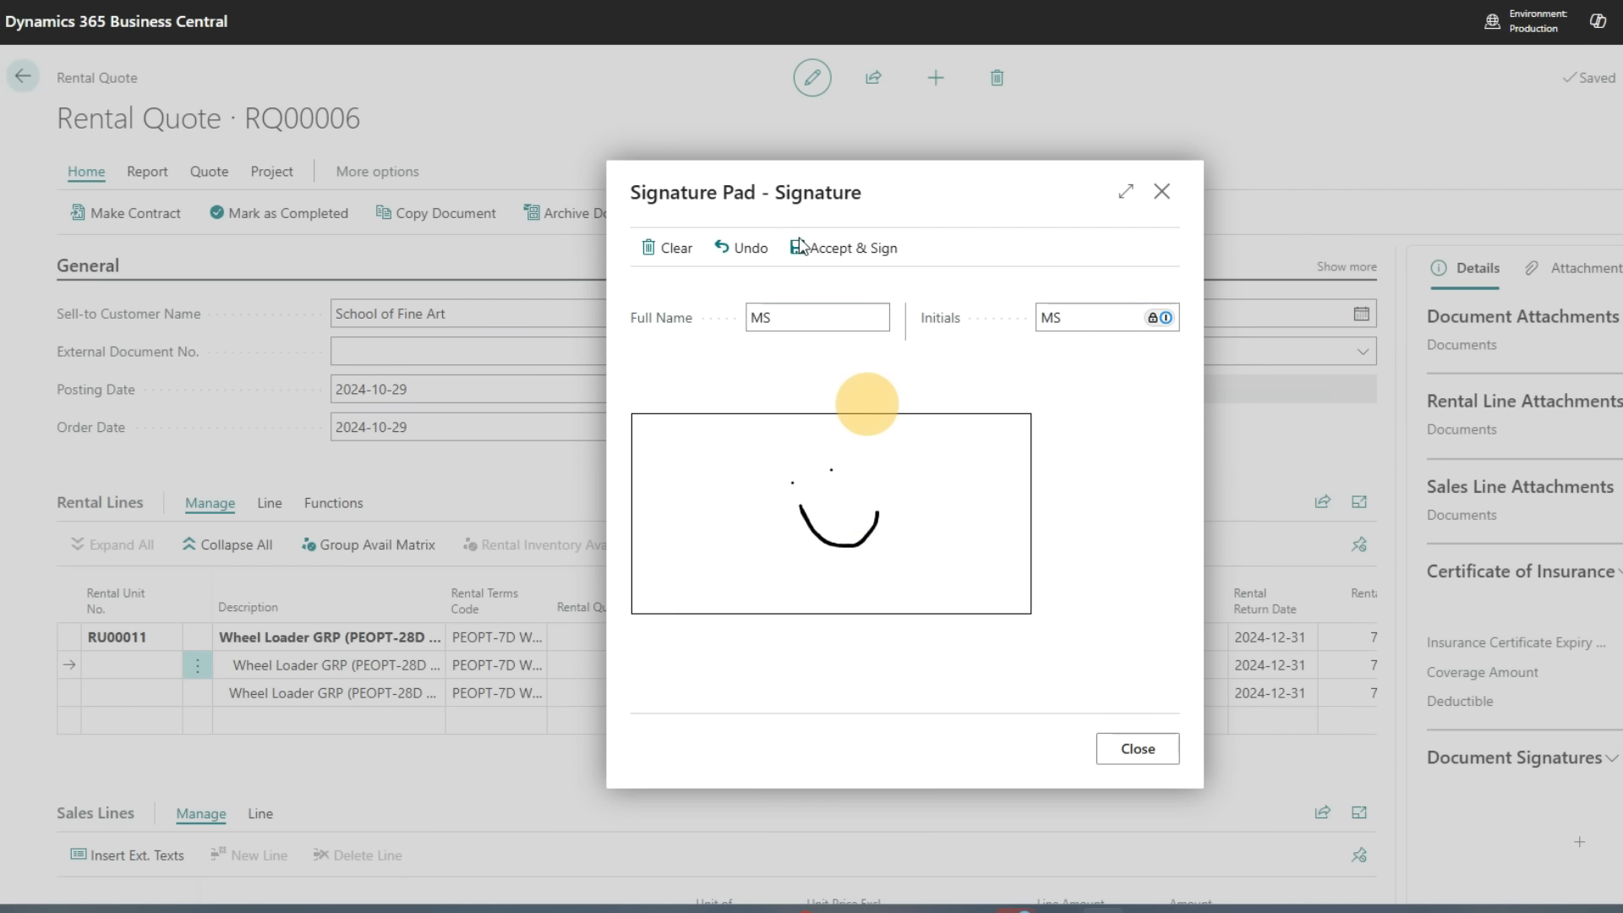
click(845, 246)
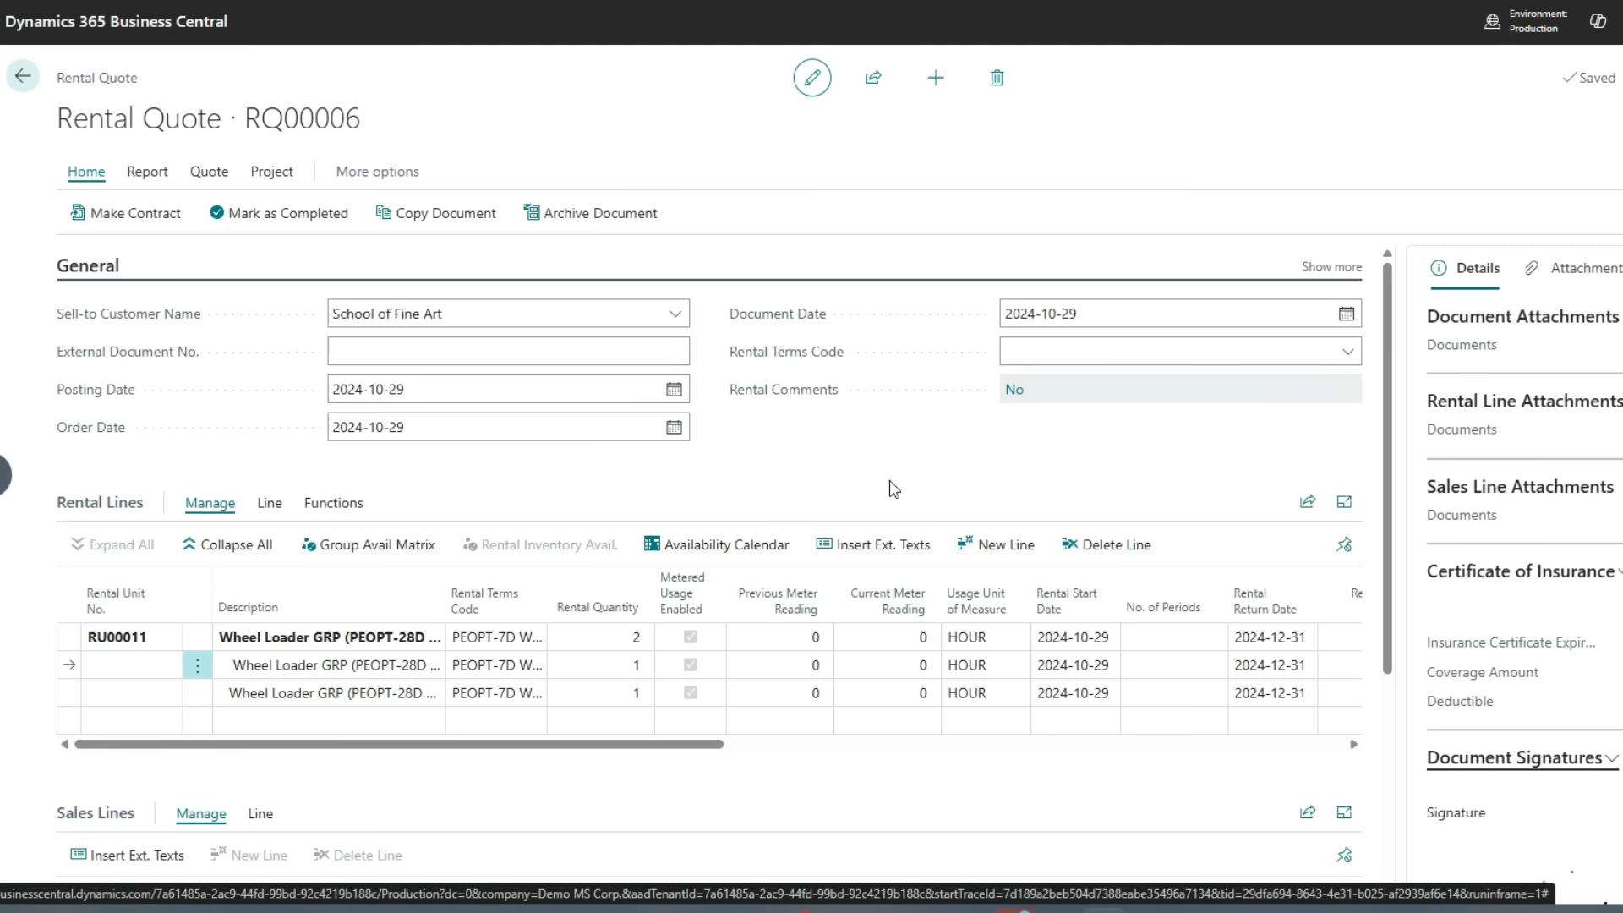
Convert the rental quote into a rental contract
click(139, 215)
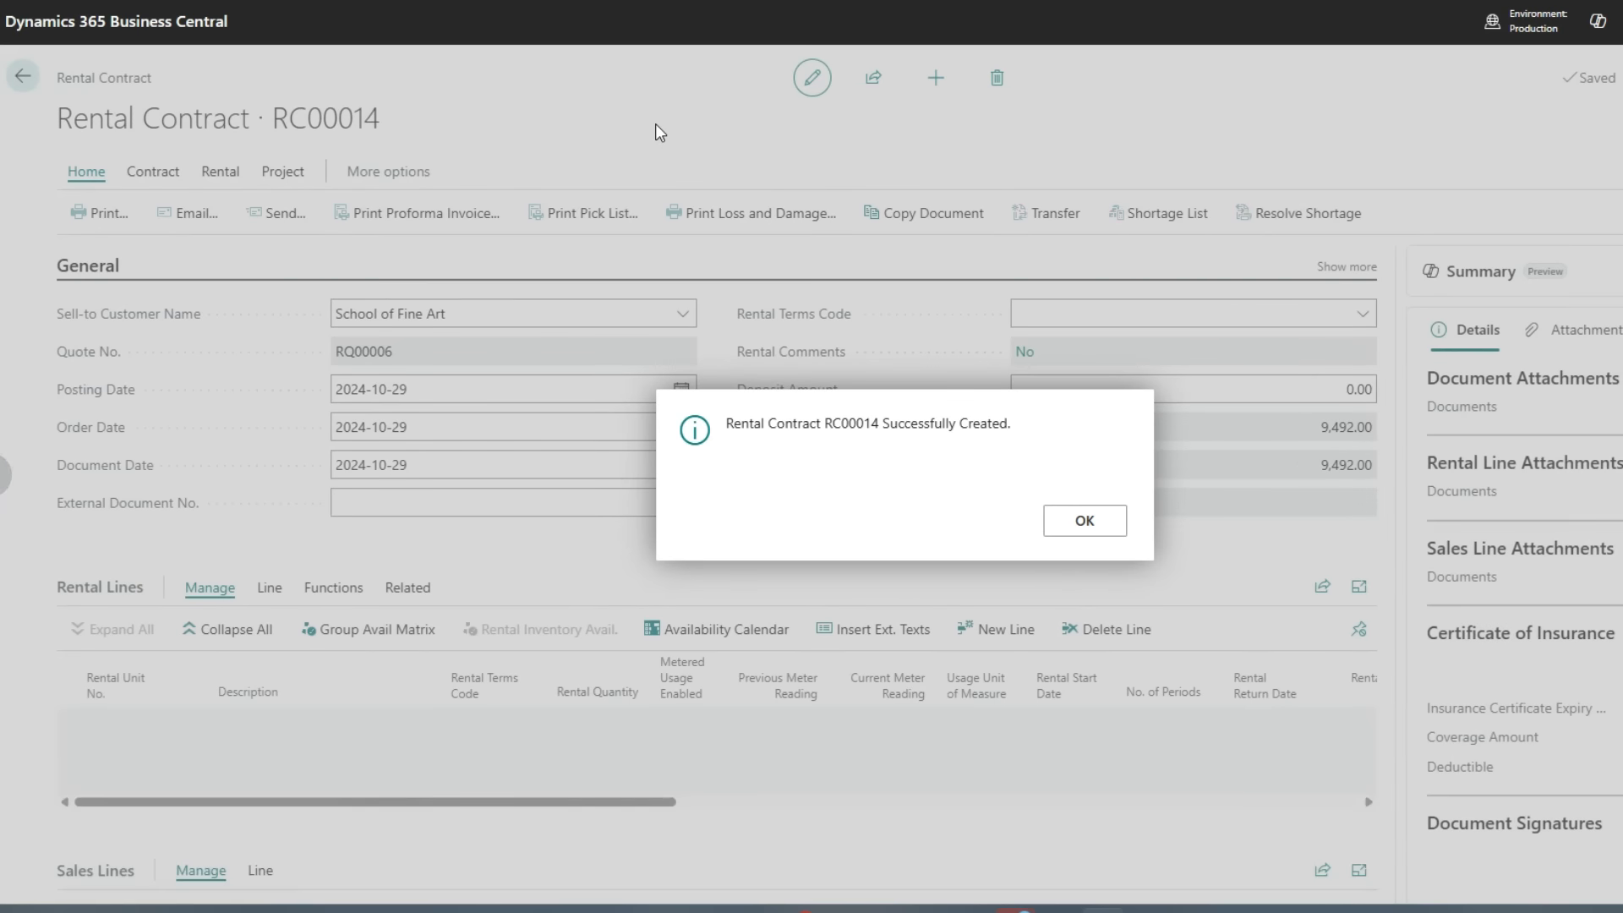
click(1084, 519)
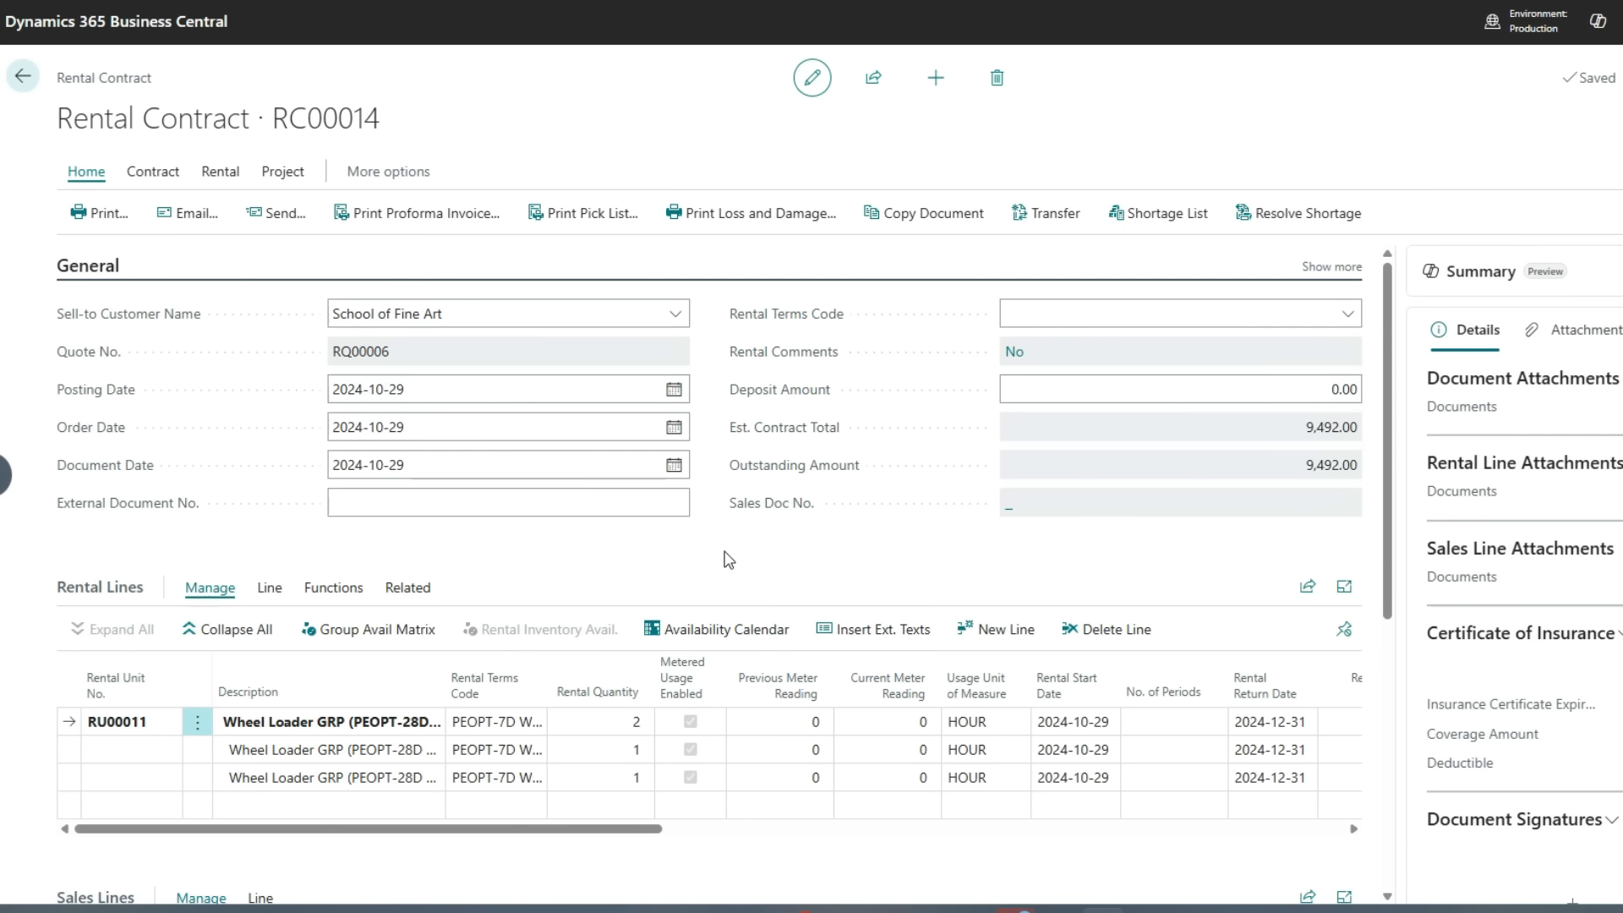
Add a sales line for item 1003 Rental Delivery with quantity 1
scroll(728, 559, down, 3)
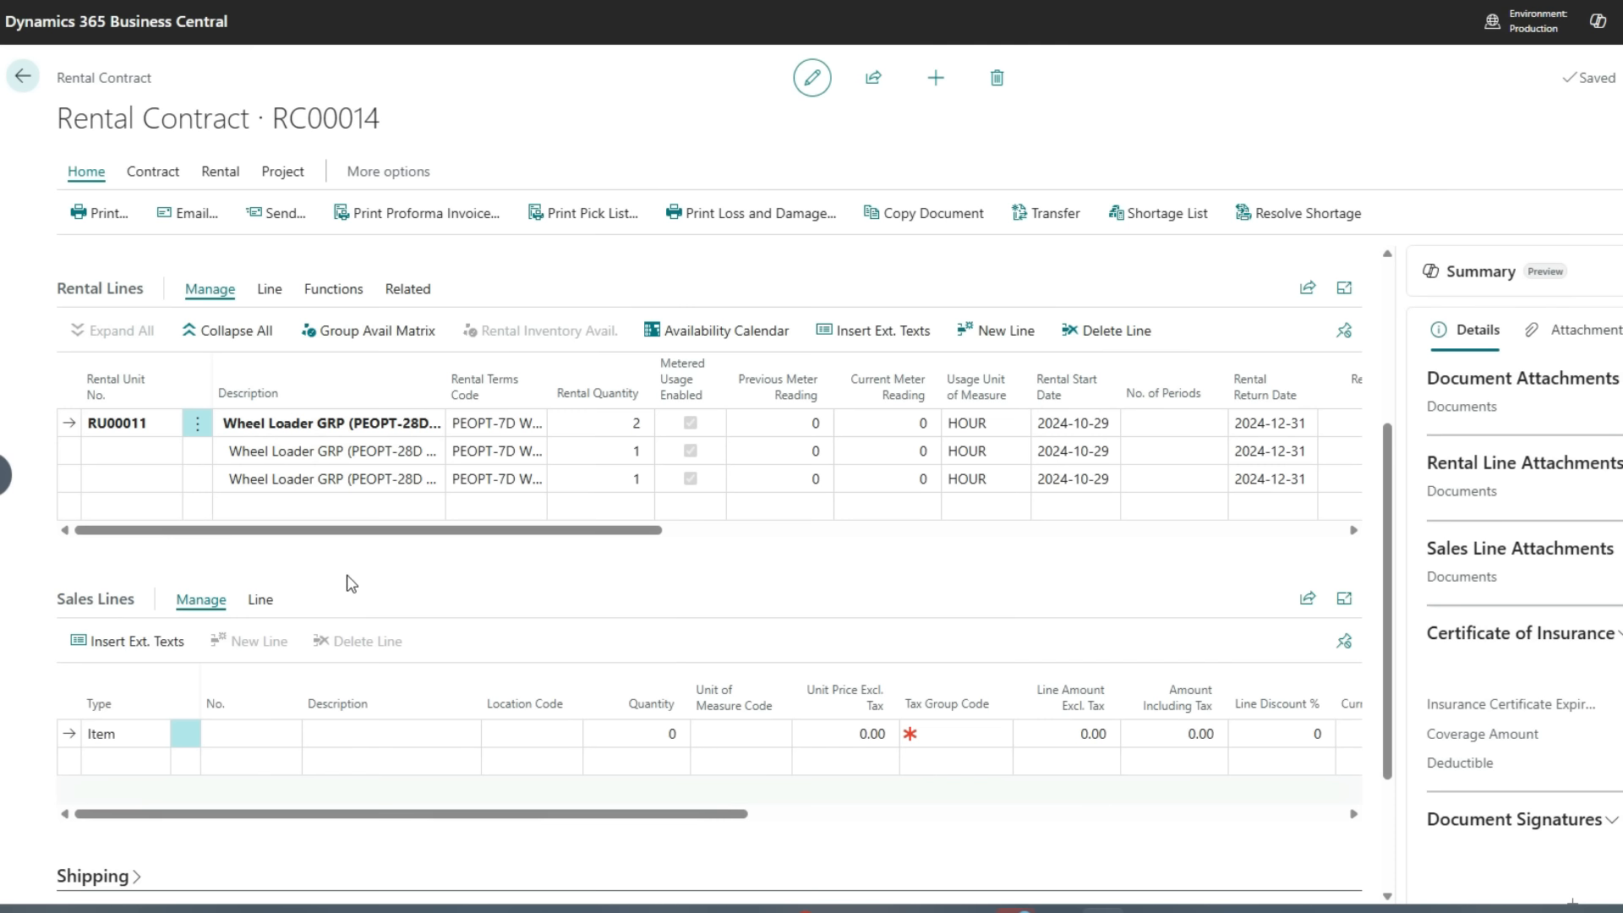
click(247, 733)
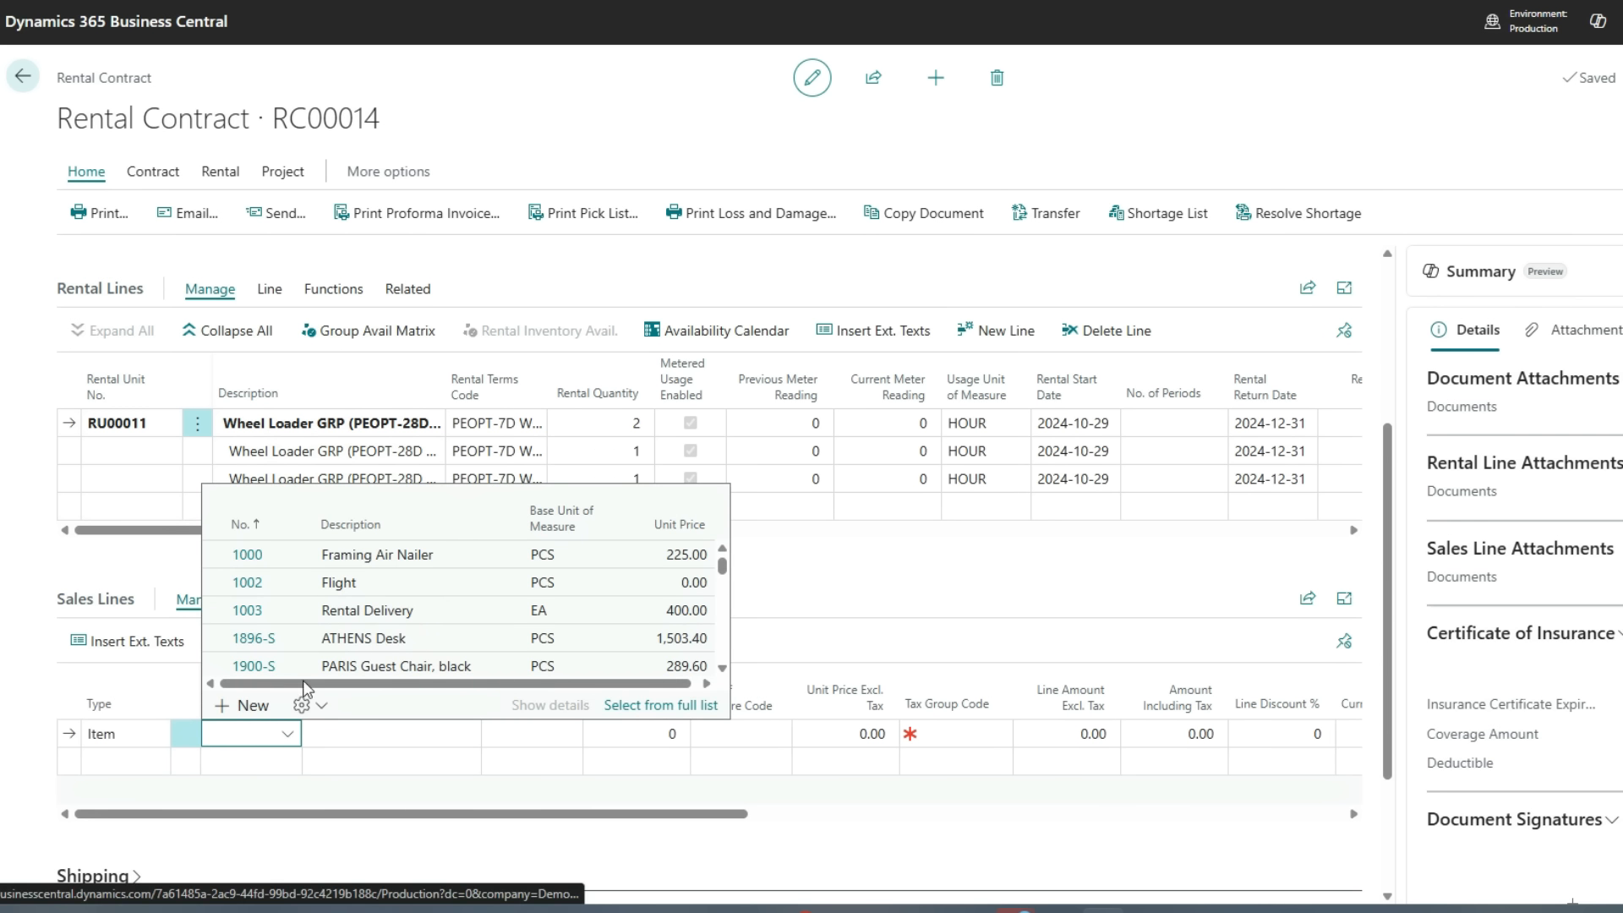
click(363, 610)
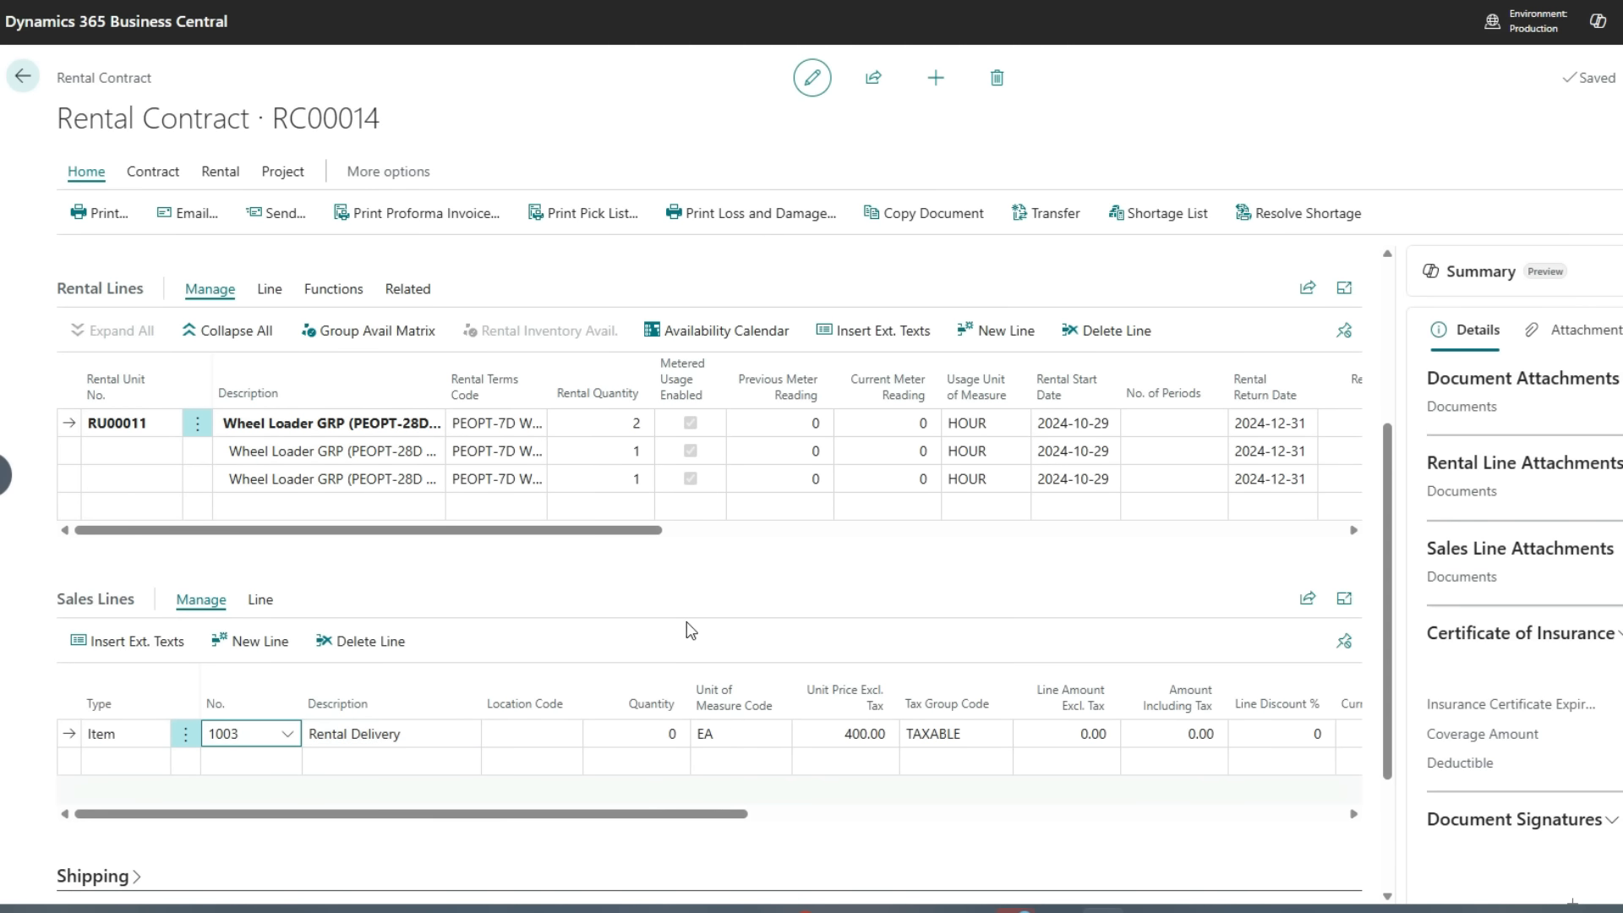
click(632, 730)
text(1)
key(Tab)
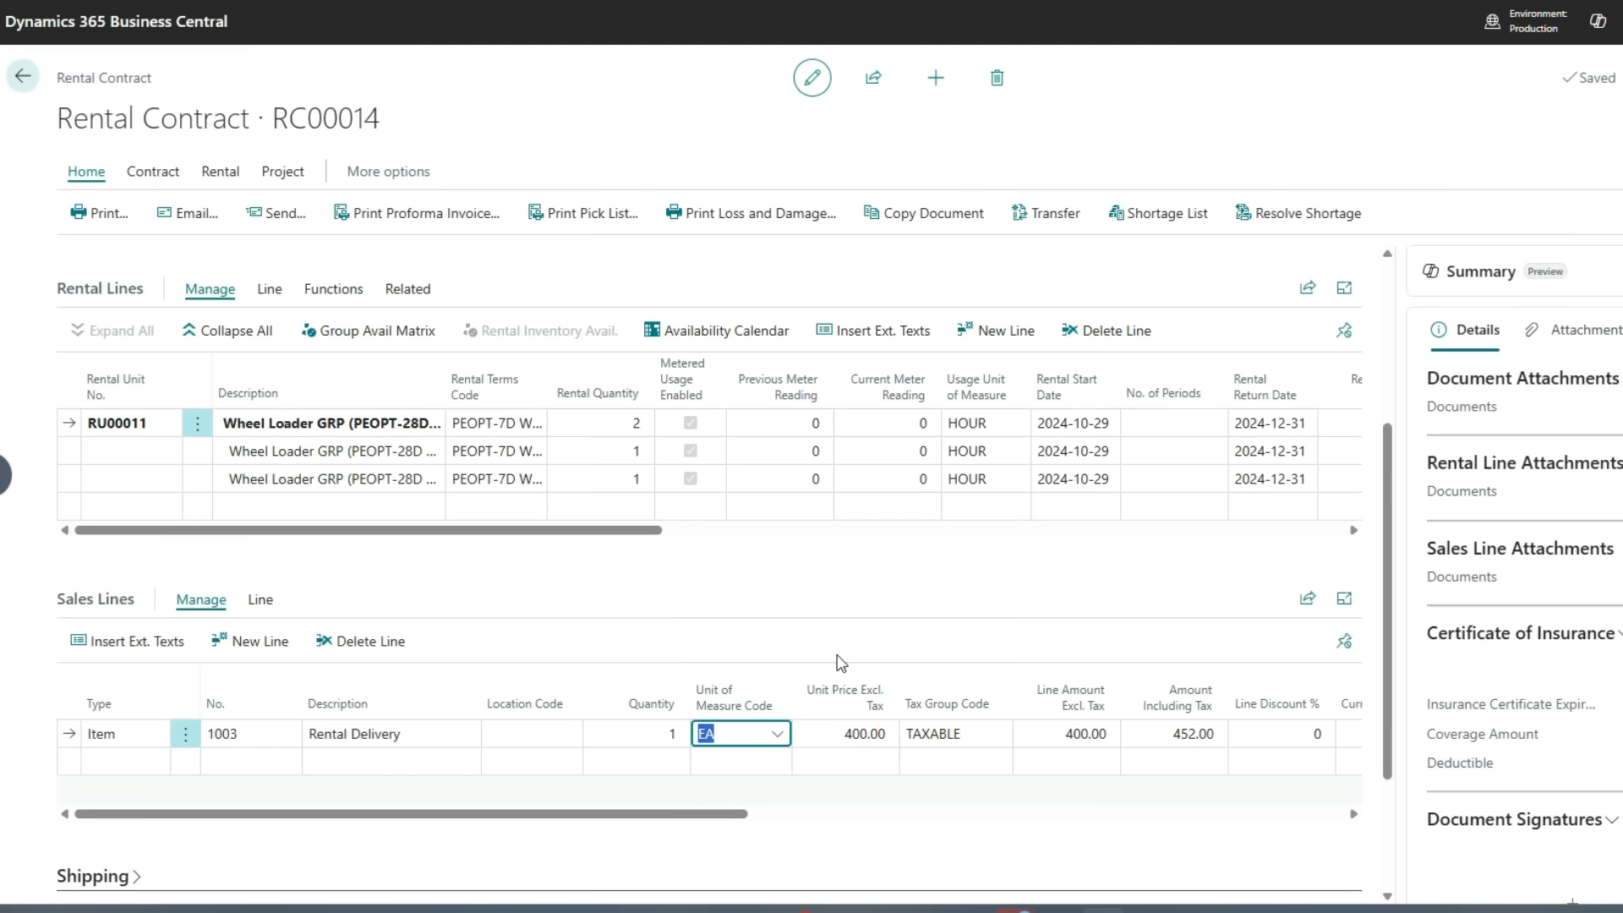
Assign rental units RU00011-004 and RU00011-005 to the two wheel loader group lines
click(1029, 544)
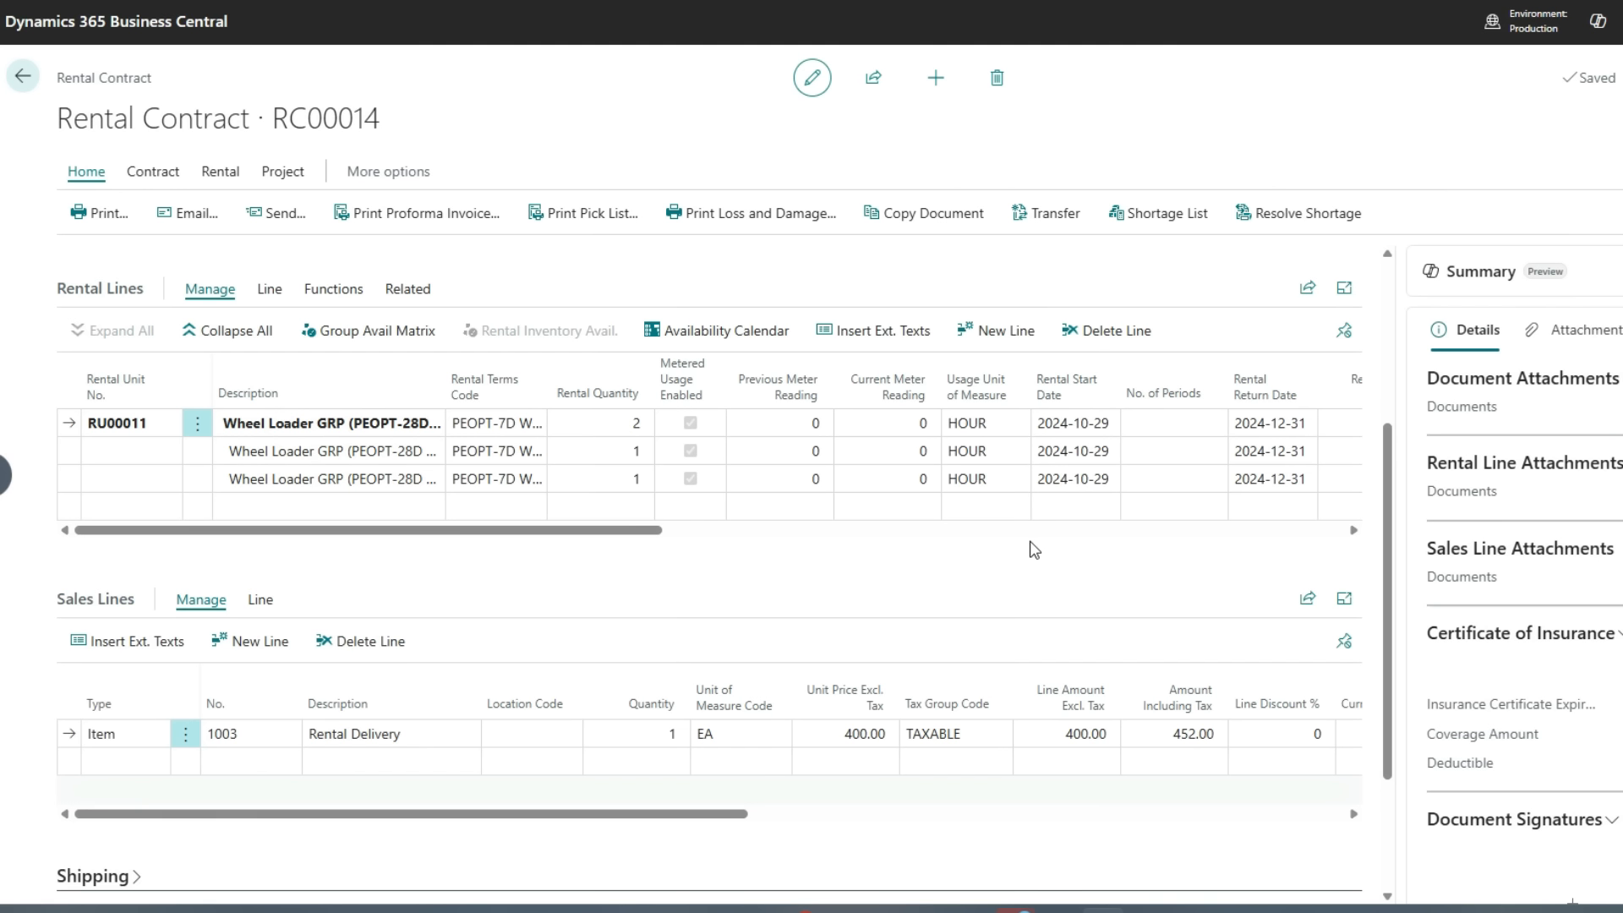
click(963, 566)
scroll(947, 587, up, 3)
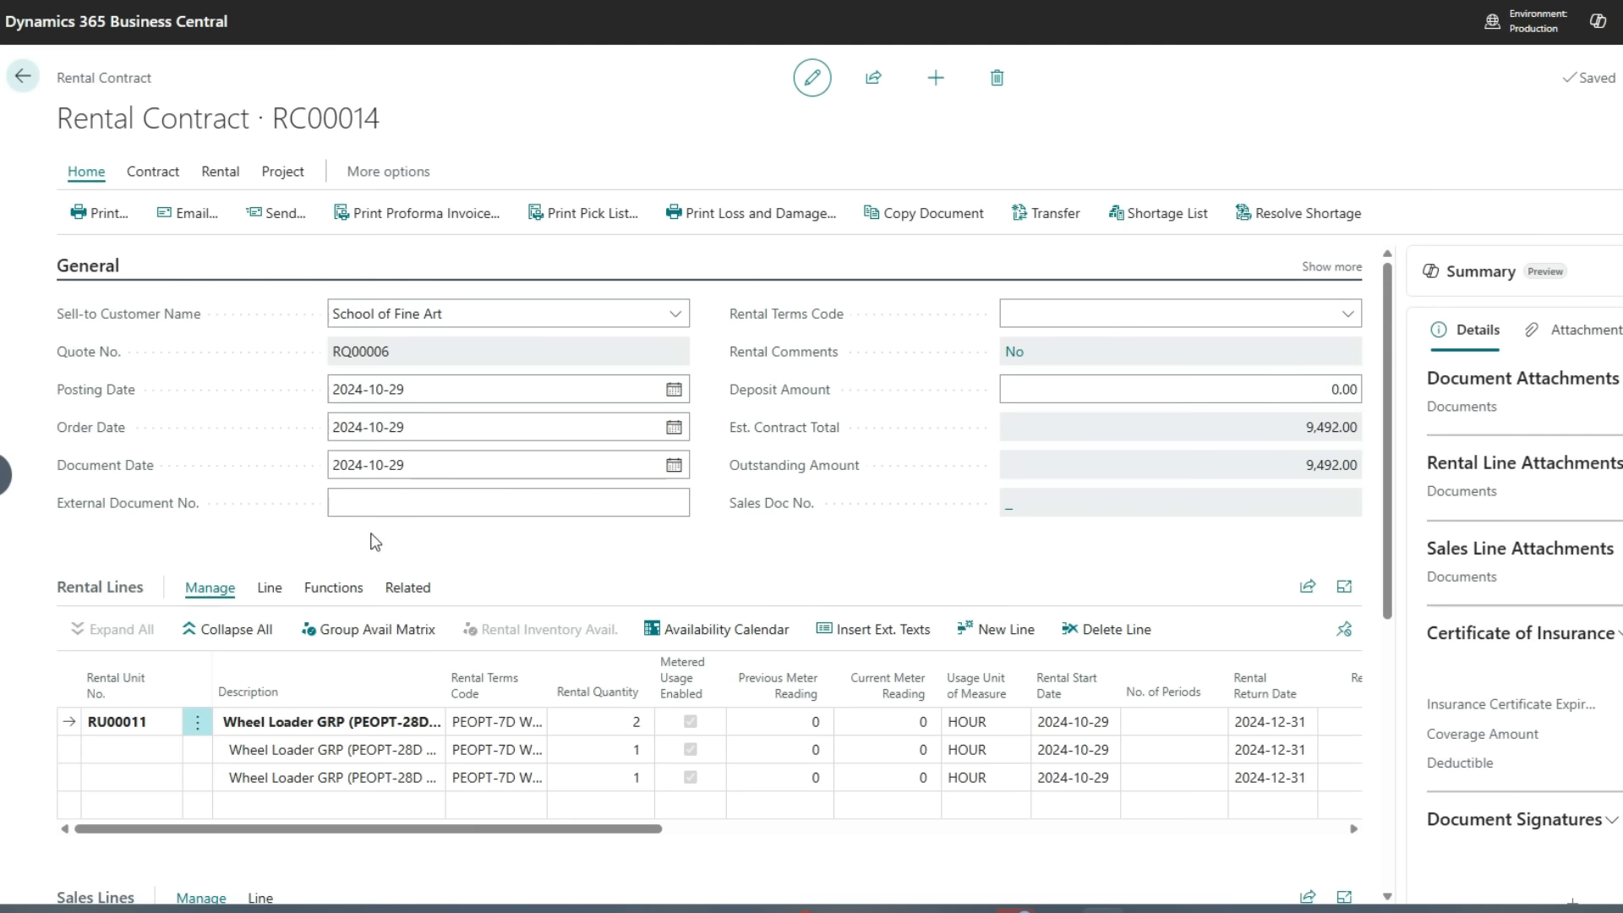
click(134, 764)
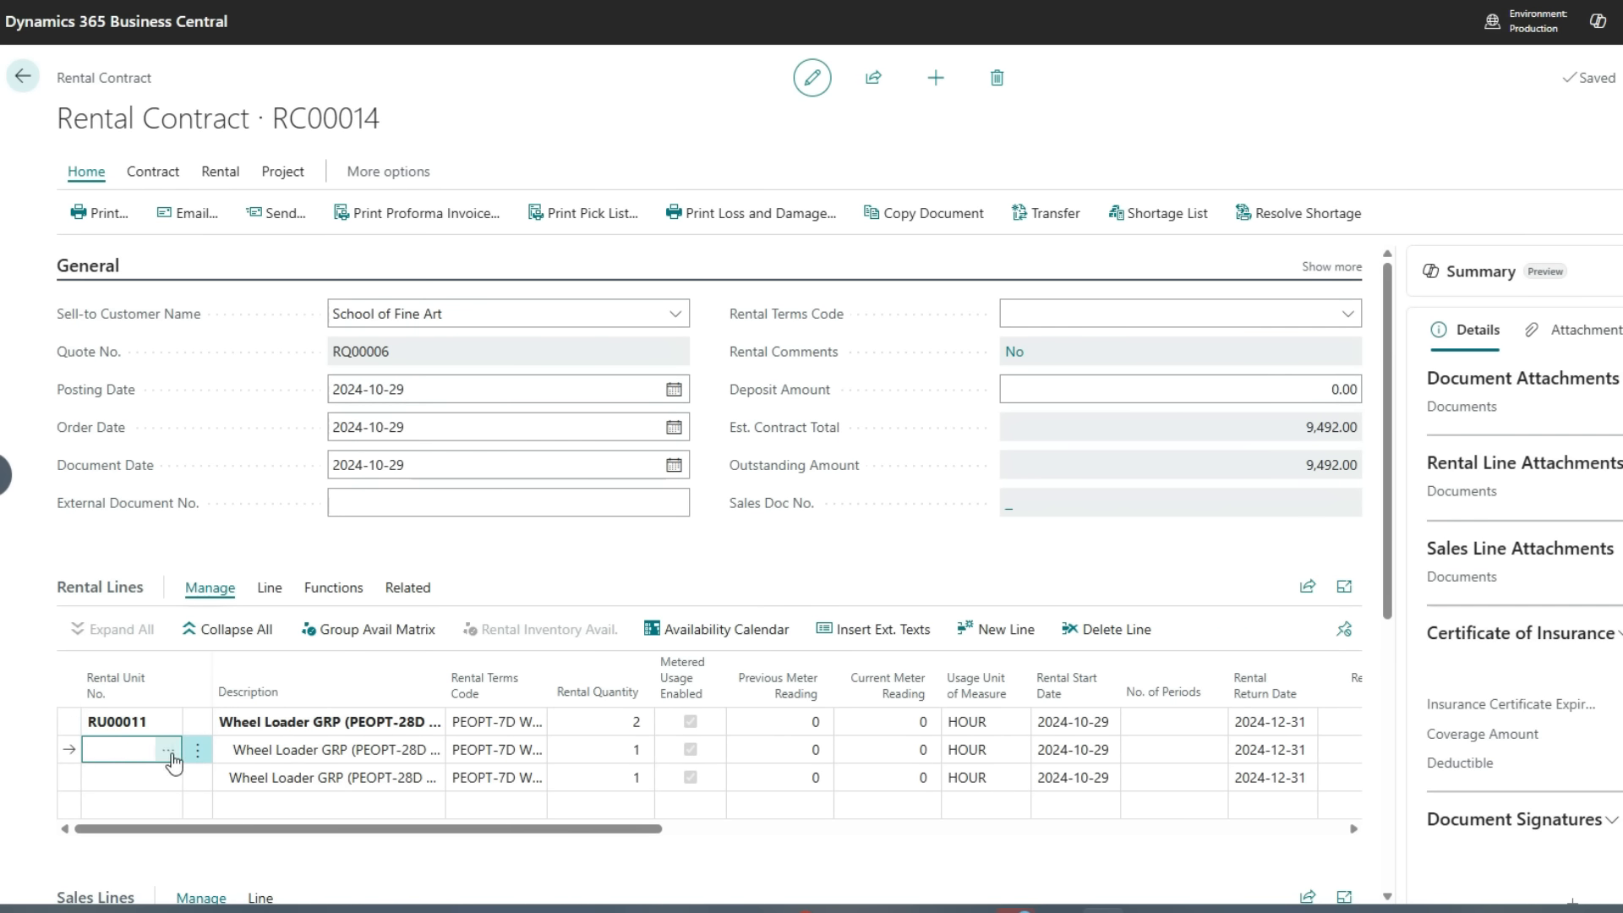
click(169, 752)
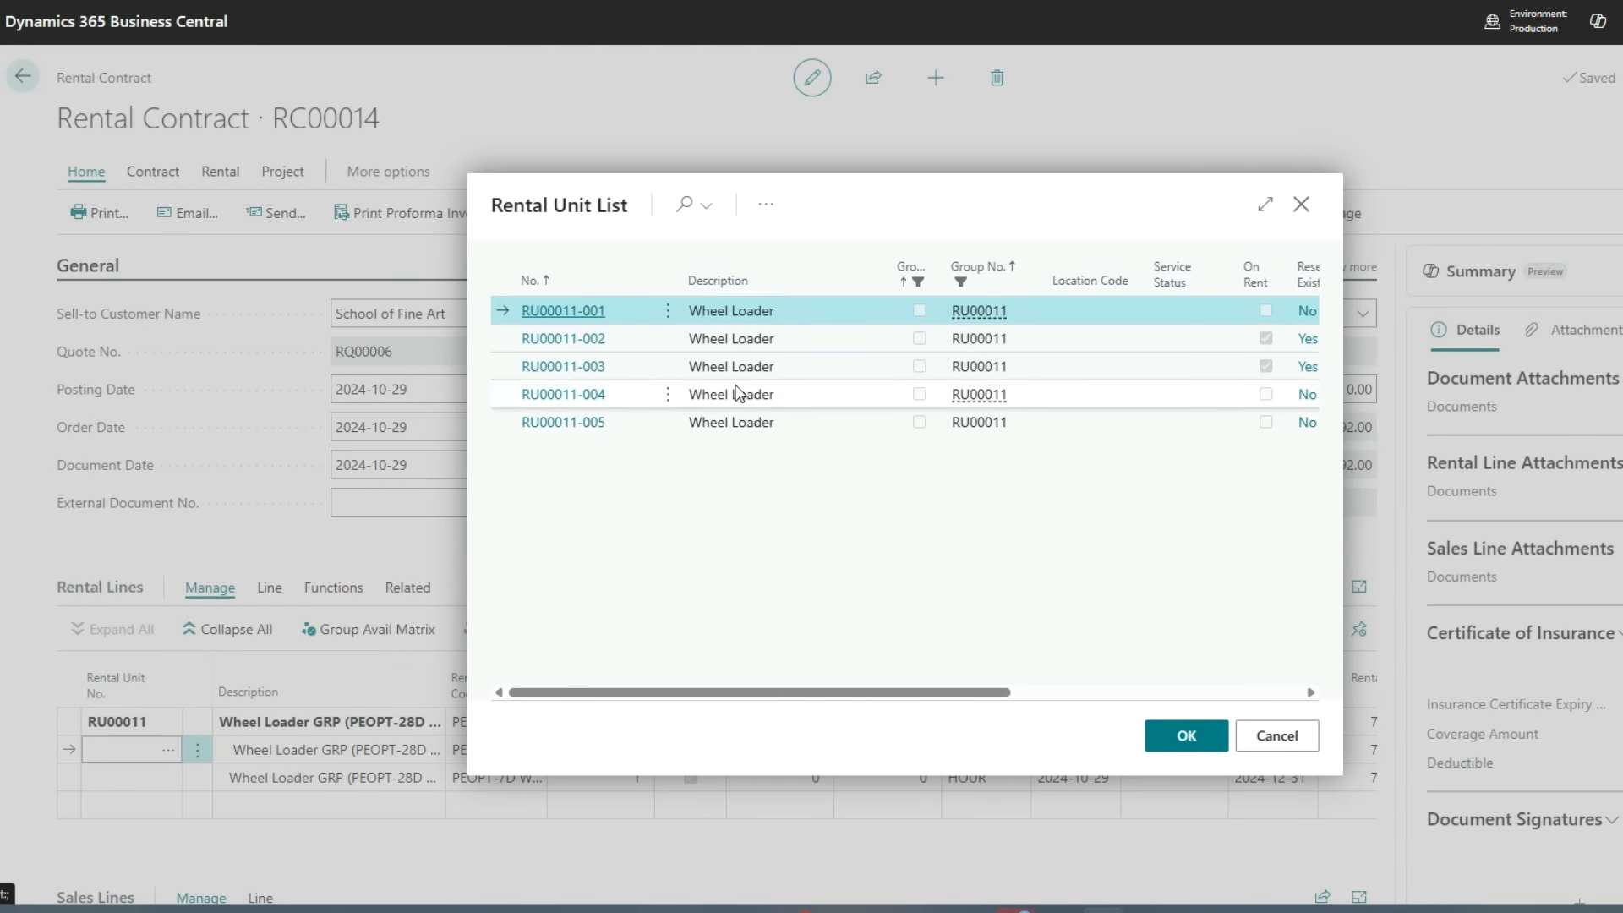
click(735, 393)
click(1187, 742)
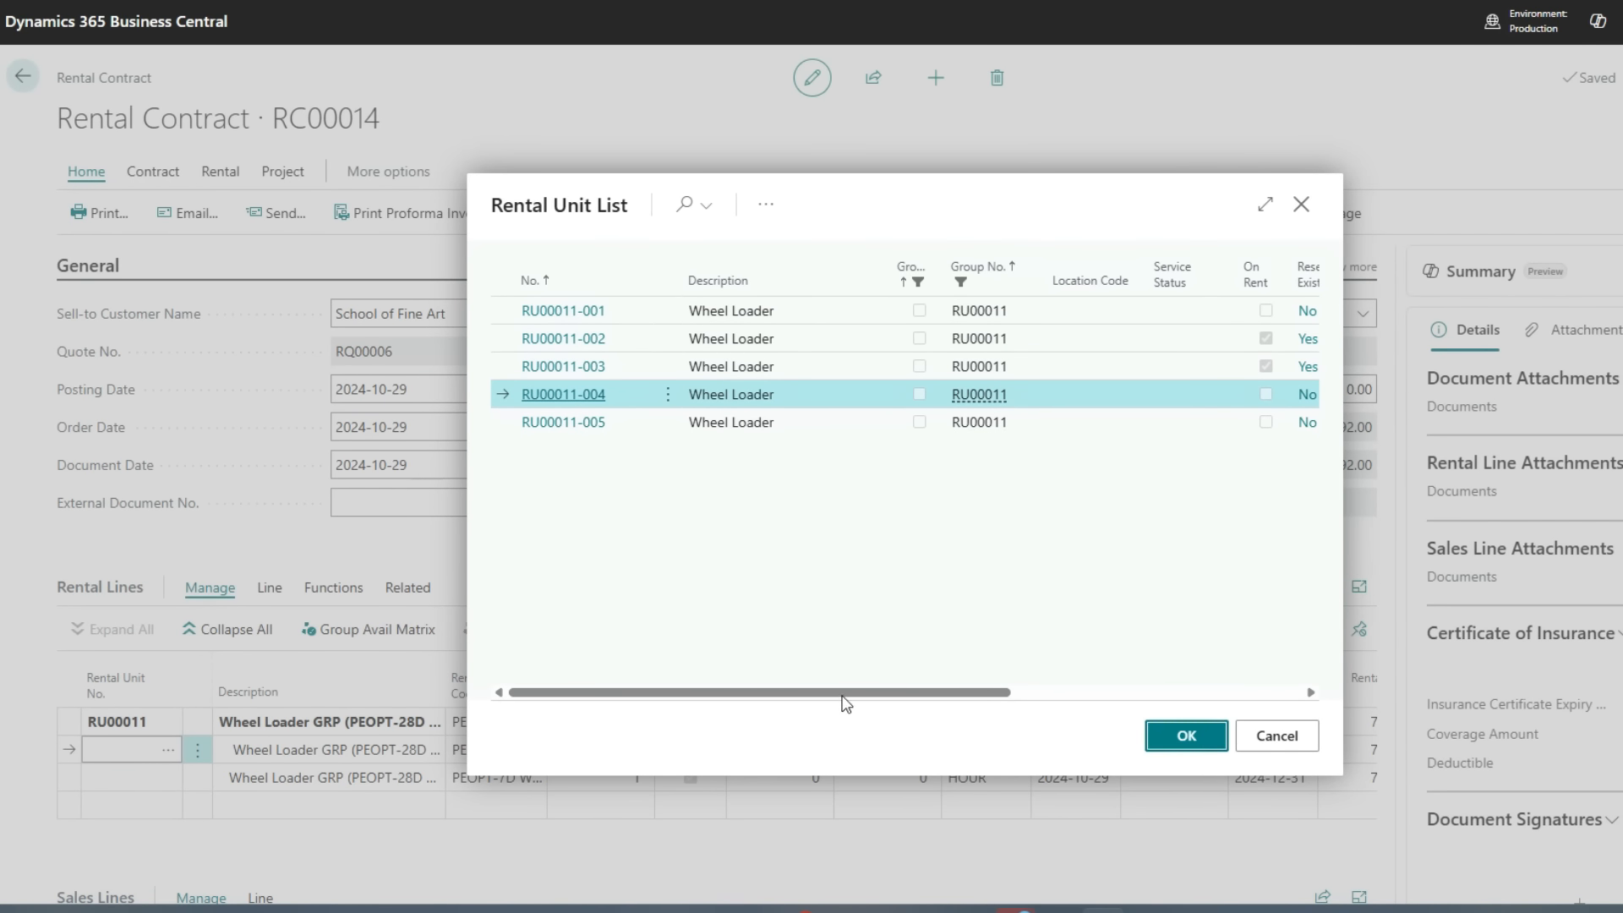
click(135, 778)
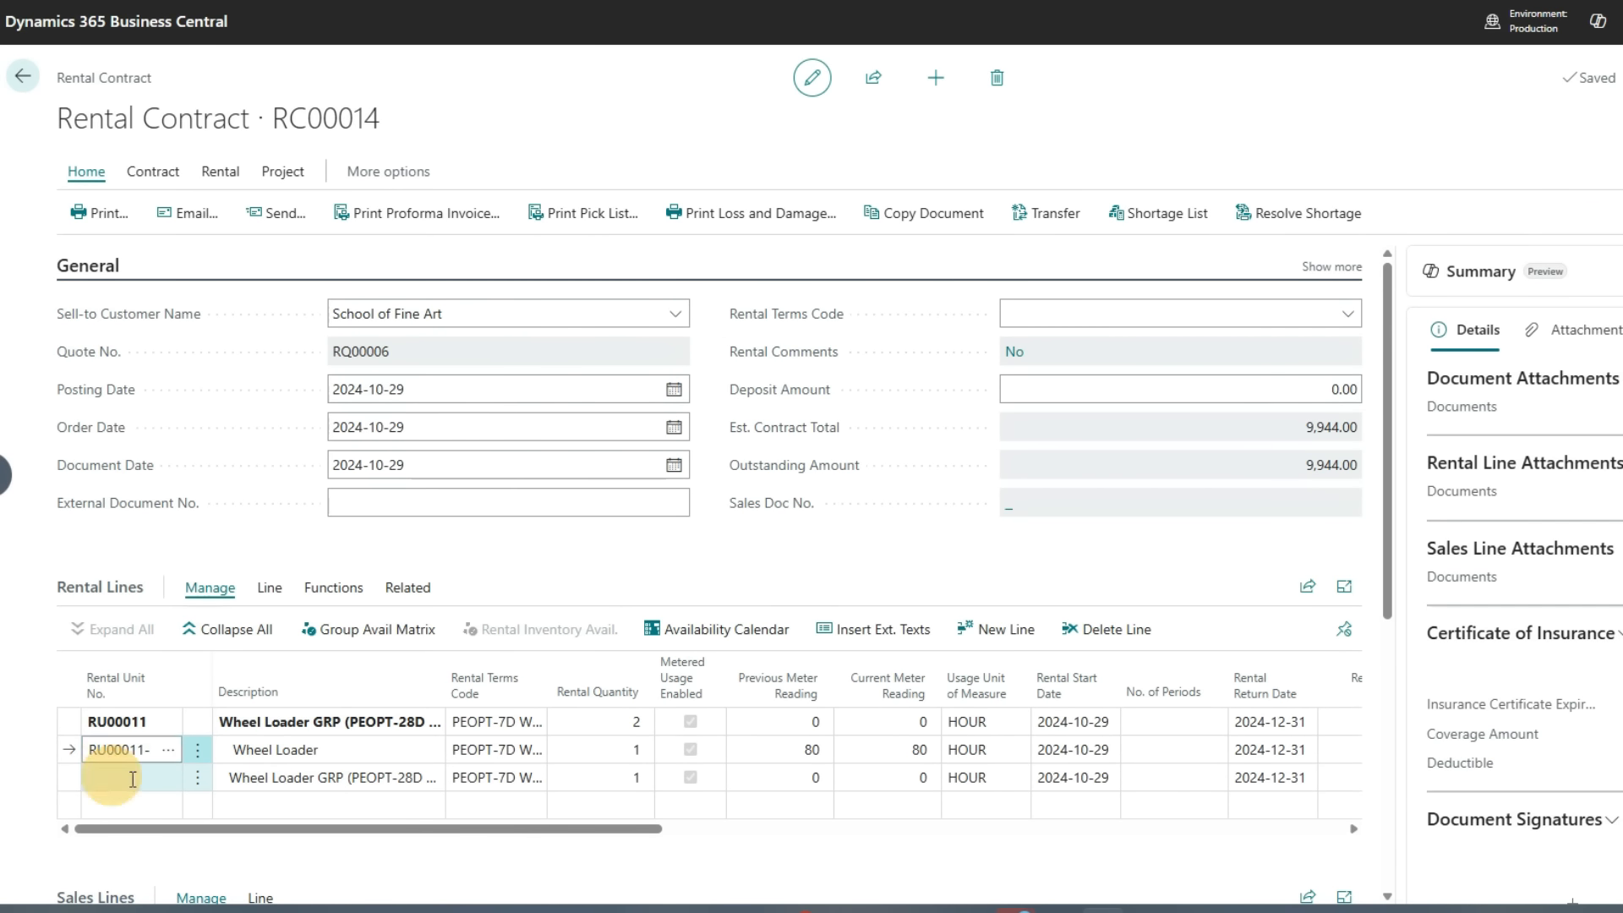
click(170, 780)
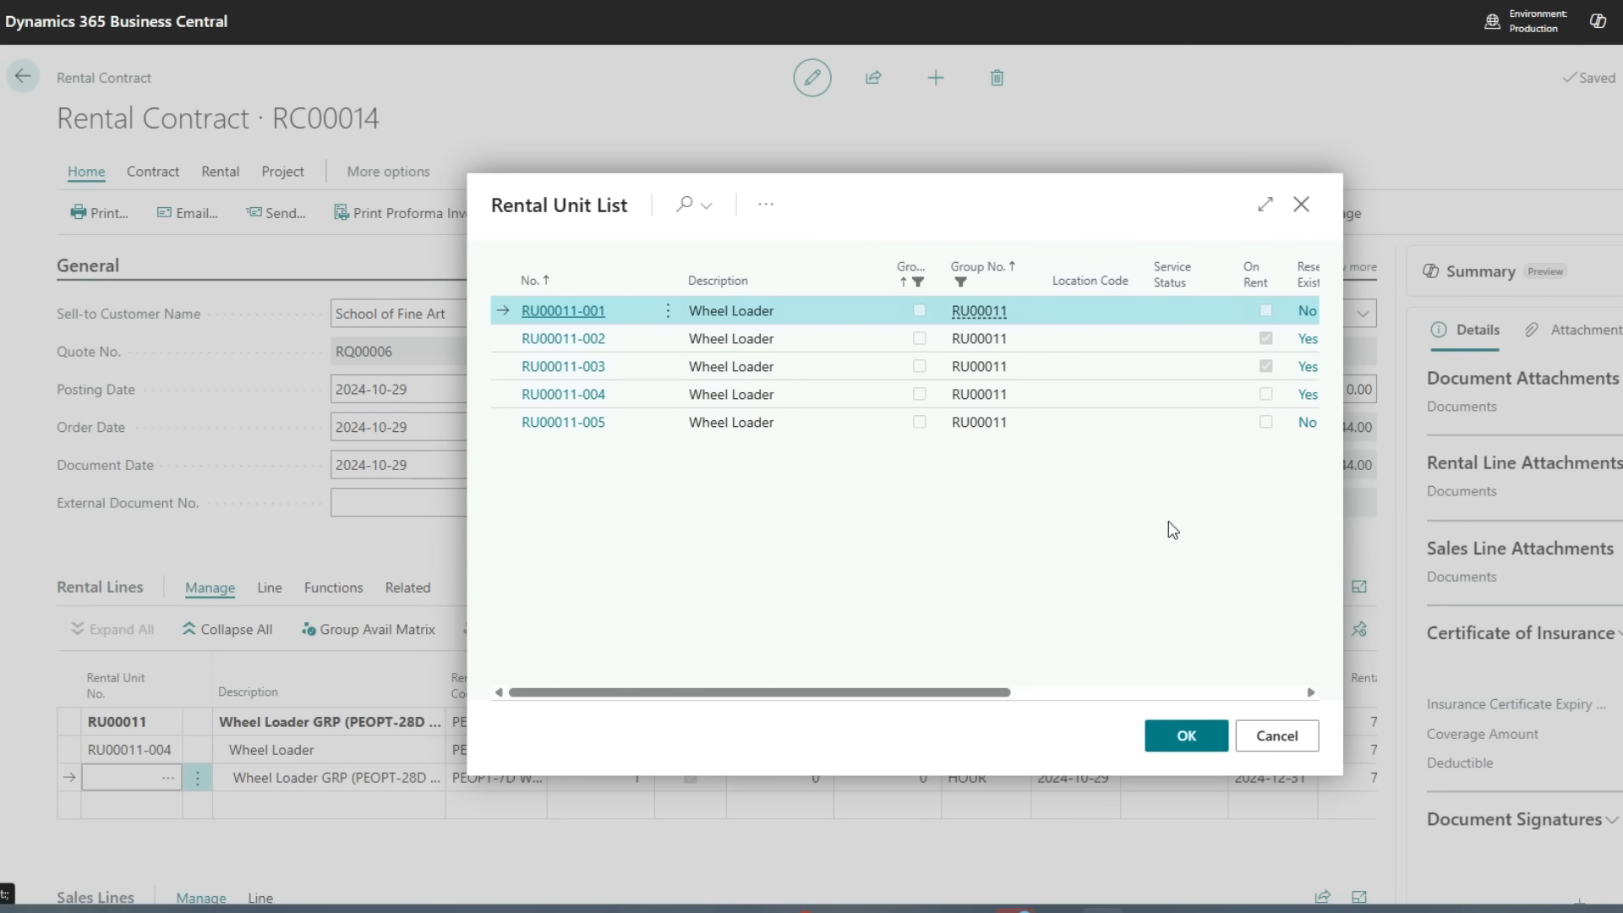
click(1057, 420)
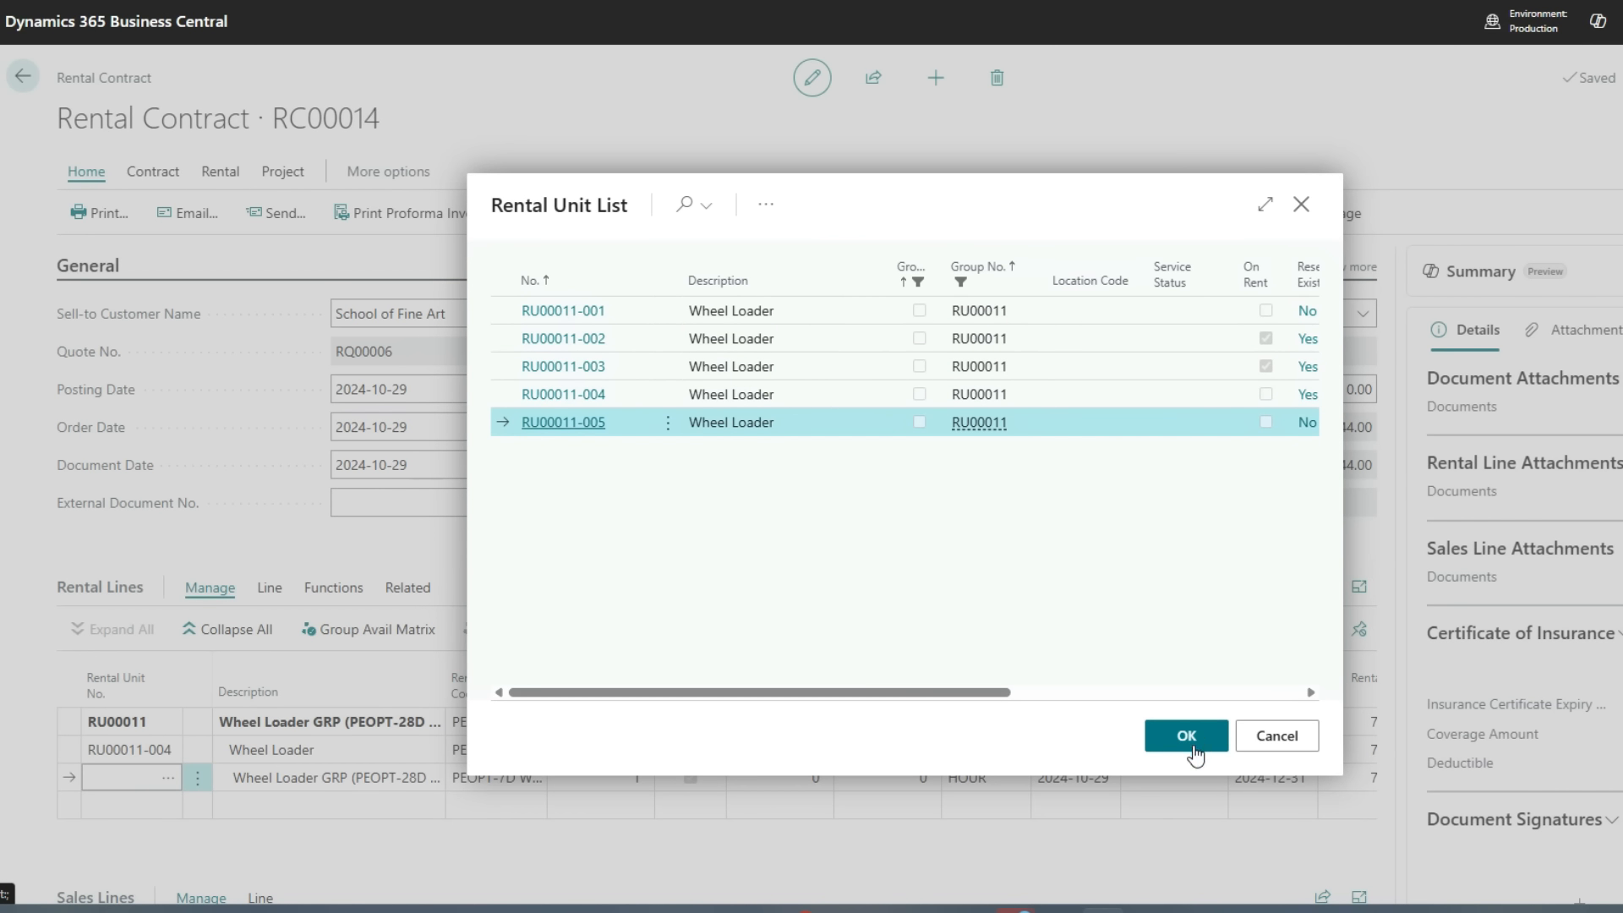
click(1187, 737)
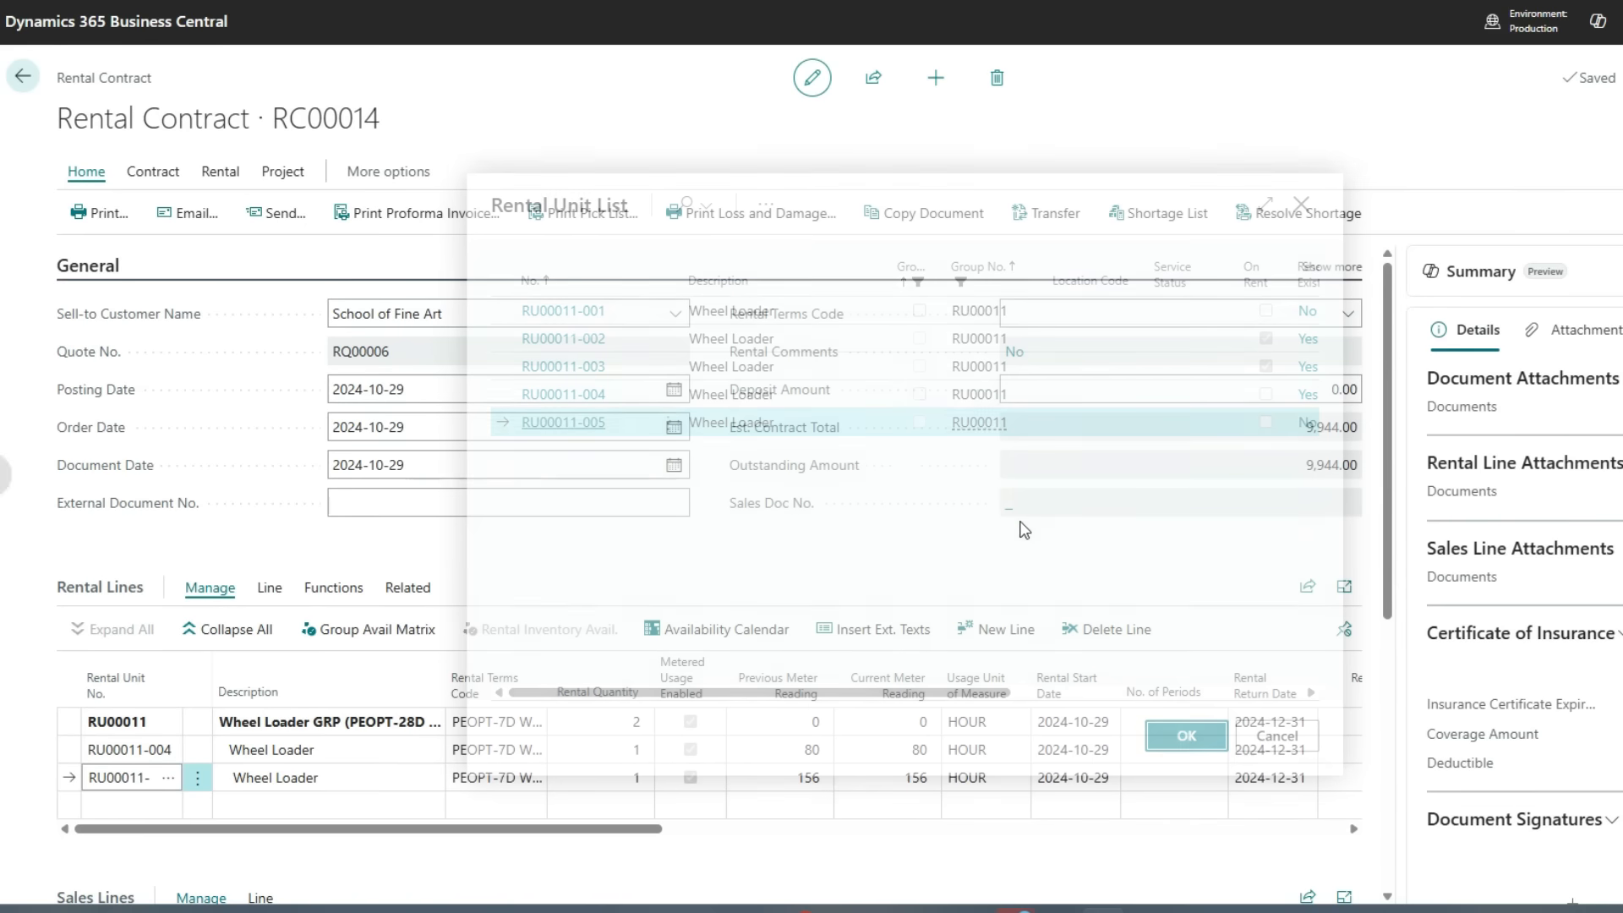
click(388, 755)
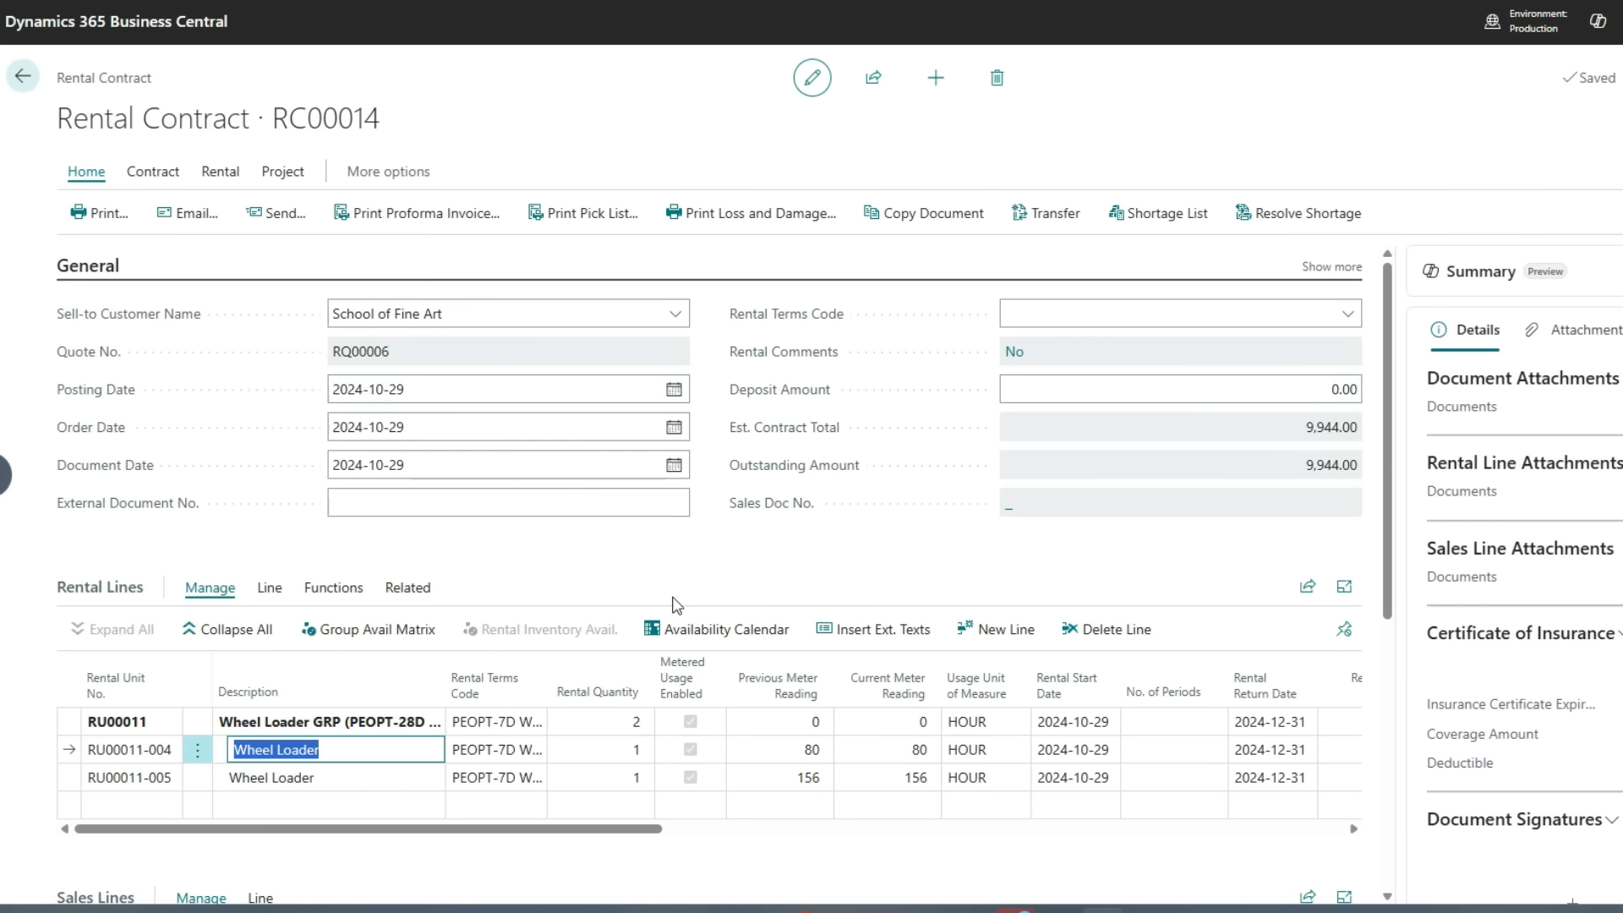
Review the wheel loader group's availability calendar
click(674, 640)
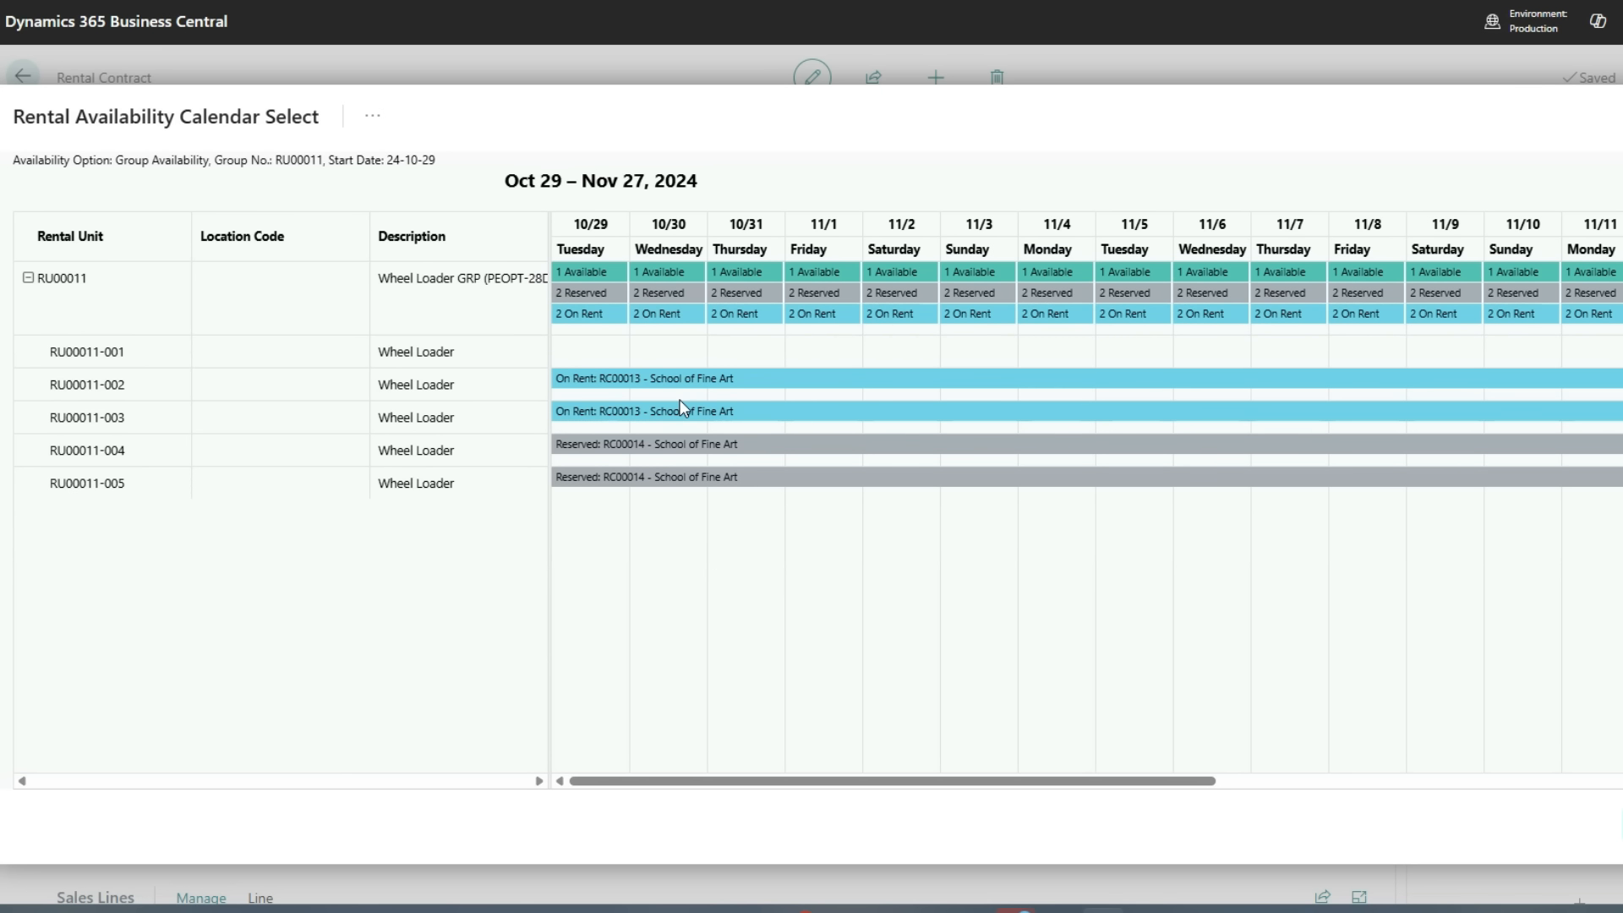
click(1621, 824)
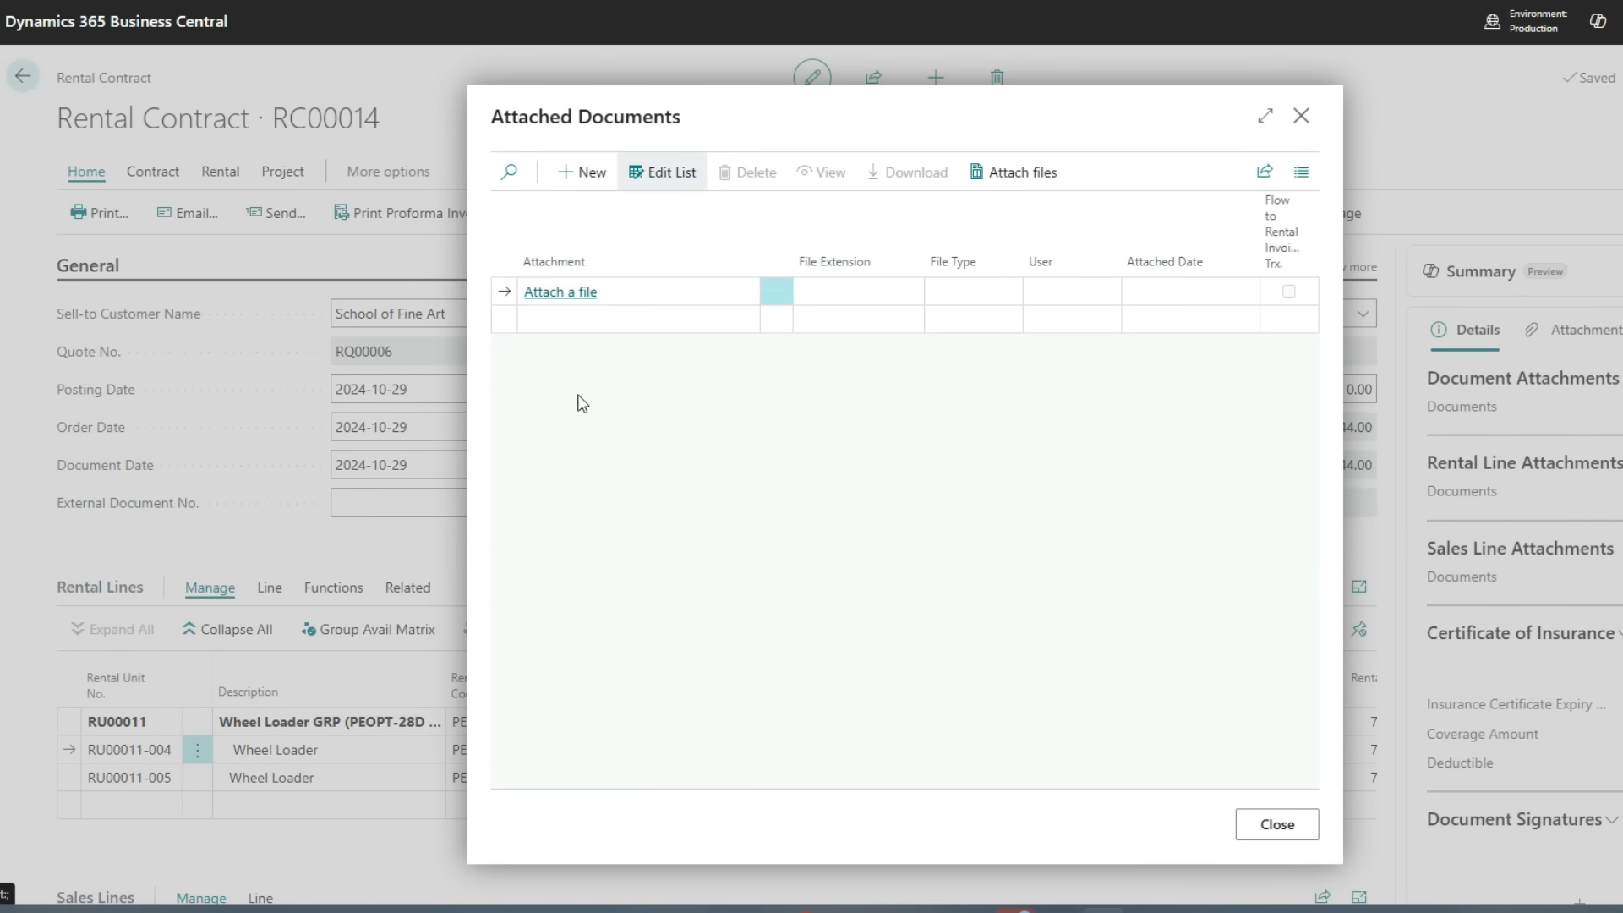
Attach the Sample_Rental_Contract PDF file to the rental contract's documents
click(556, 293)
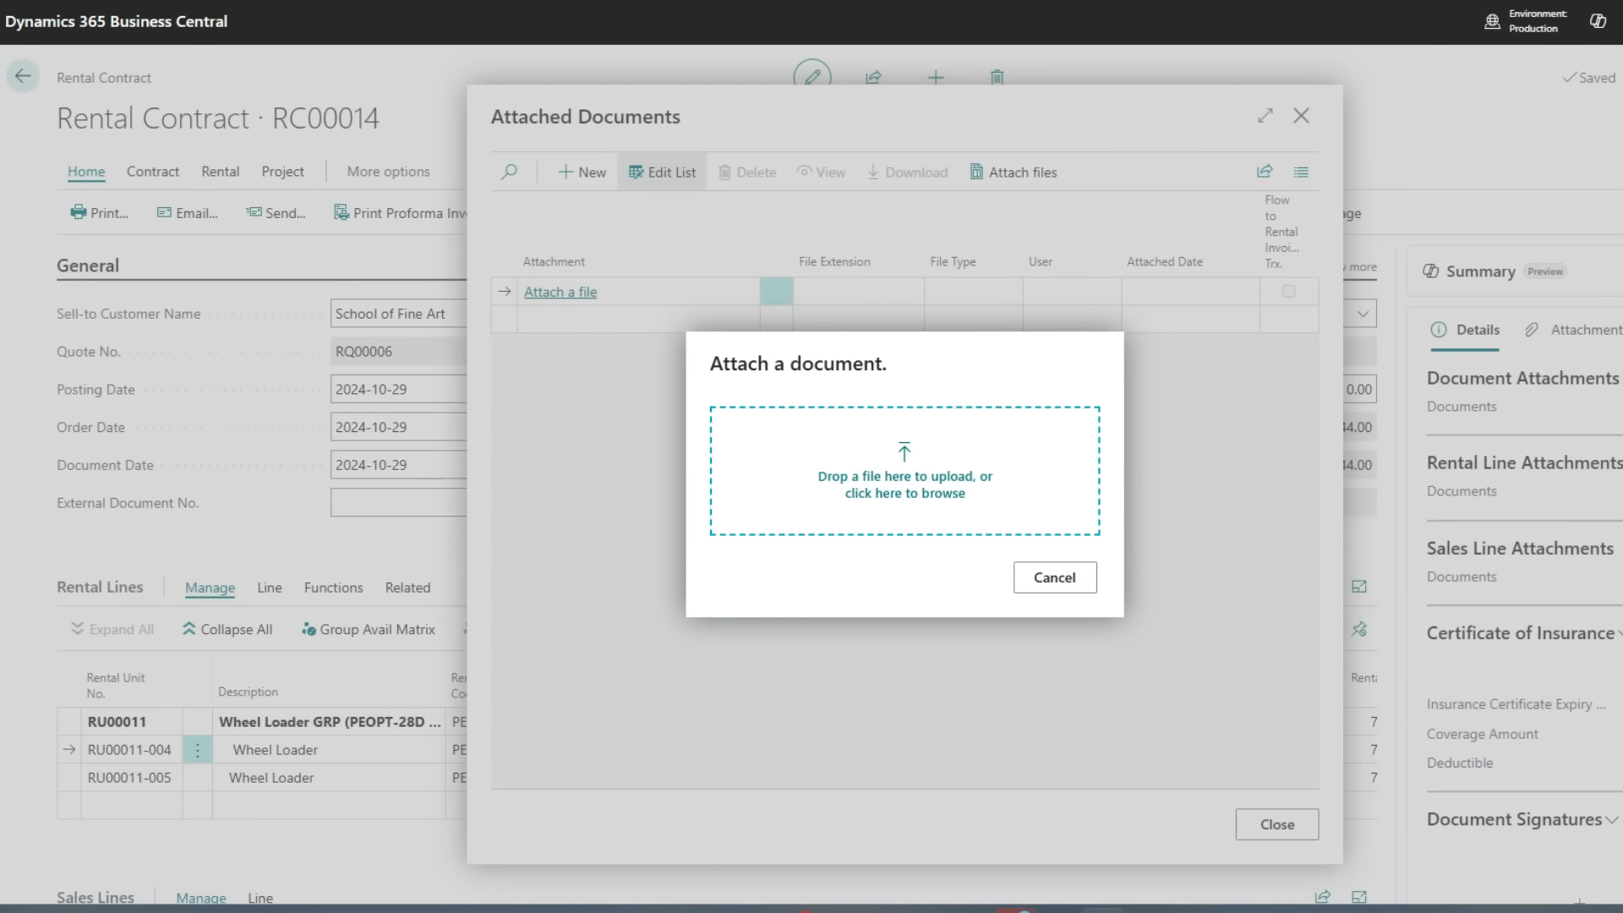
drag(279, 541, 971, 543)
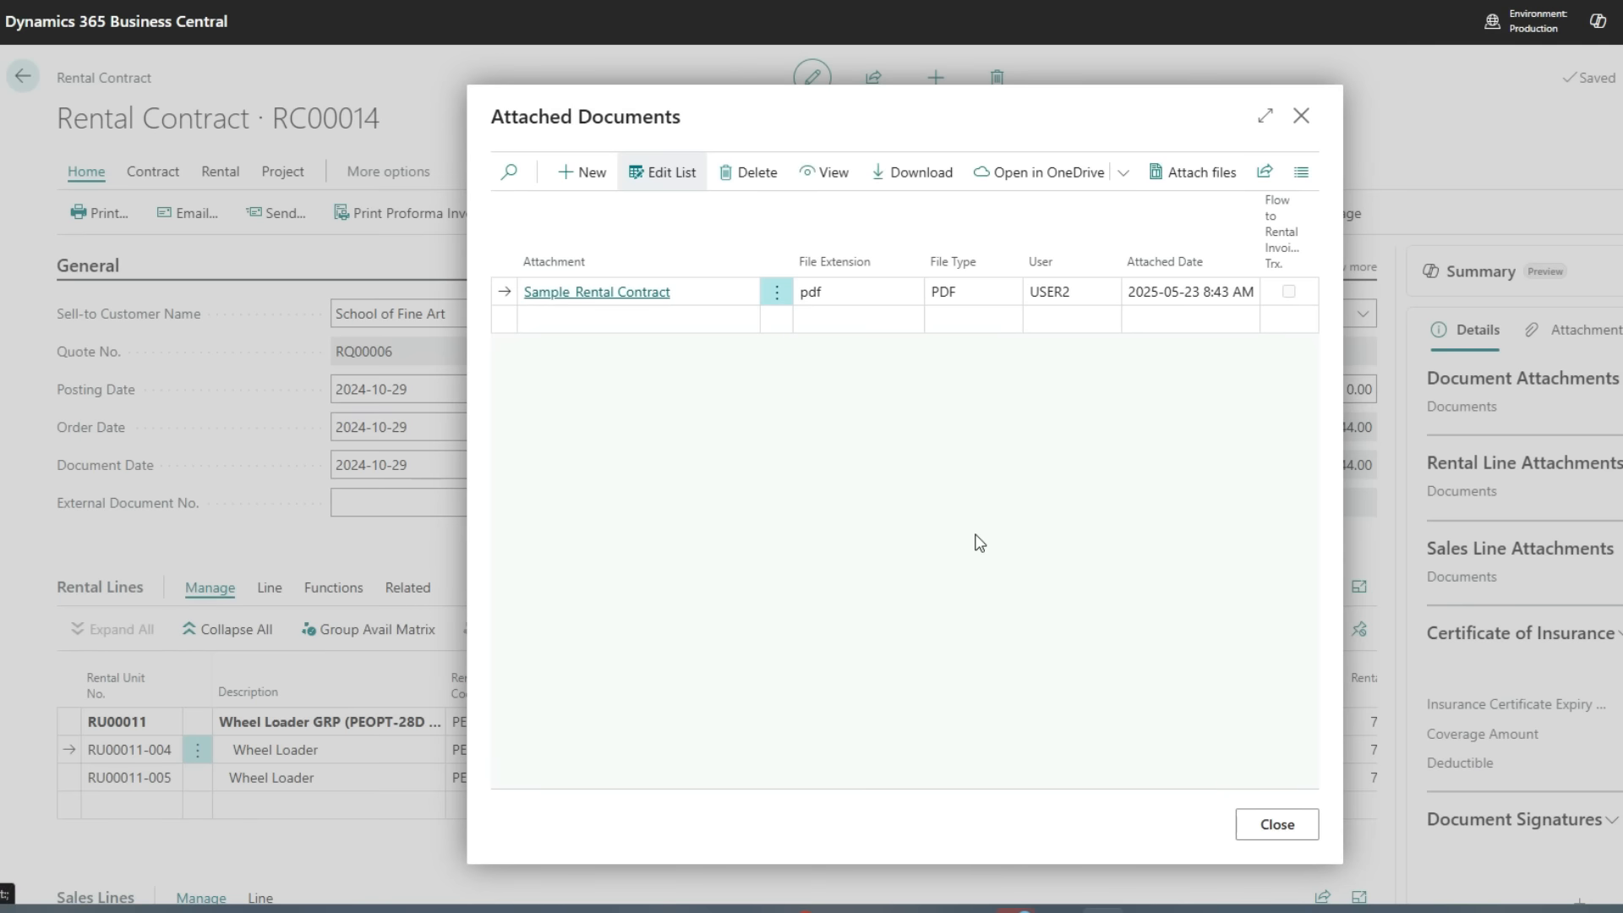
click(1248, 820)
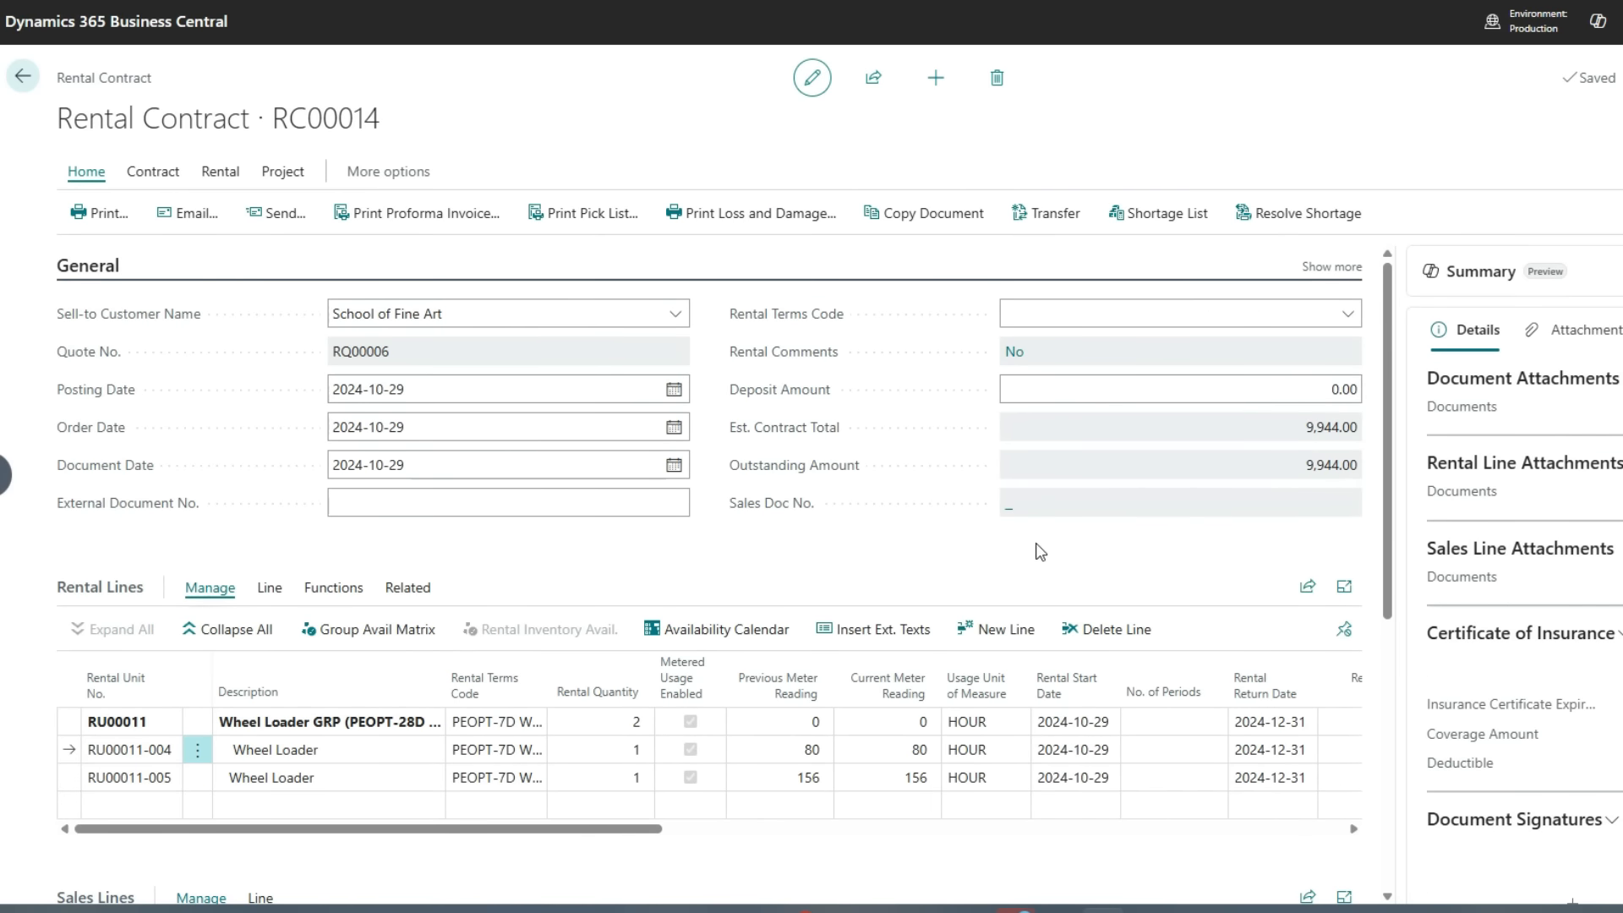
scroll(698, 530, down, 3)
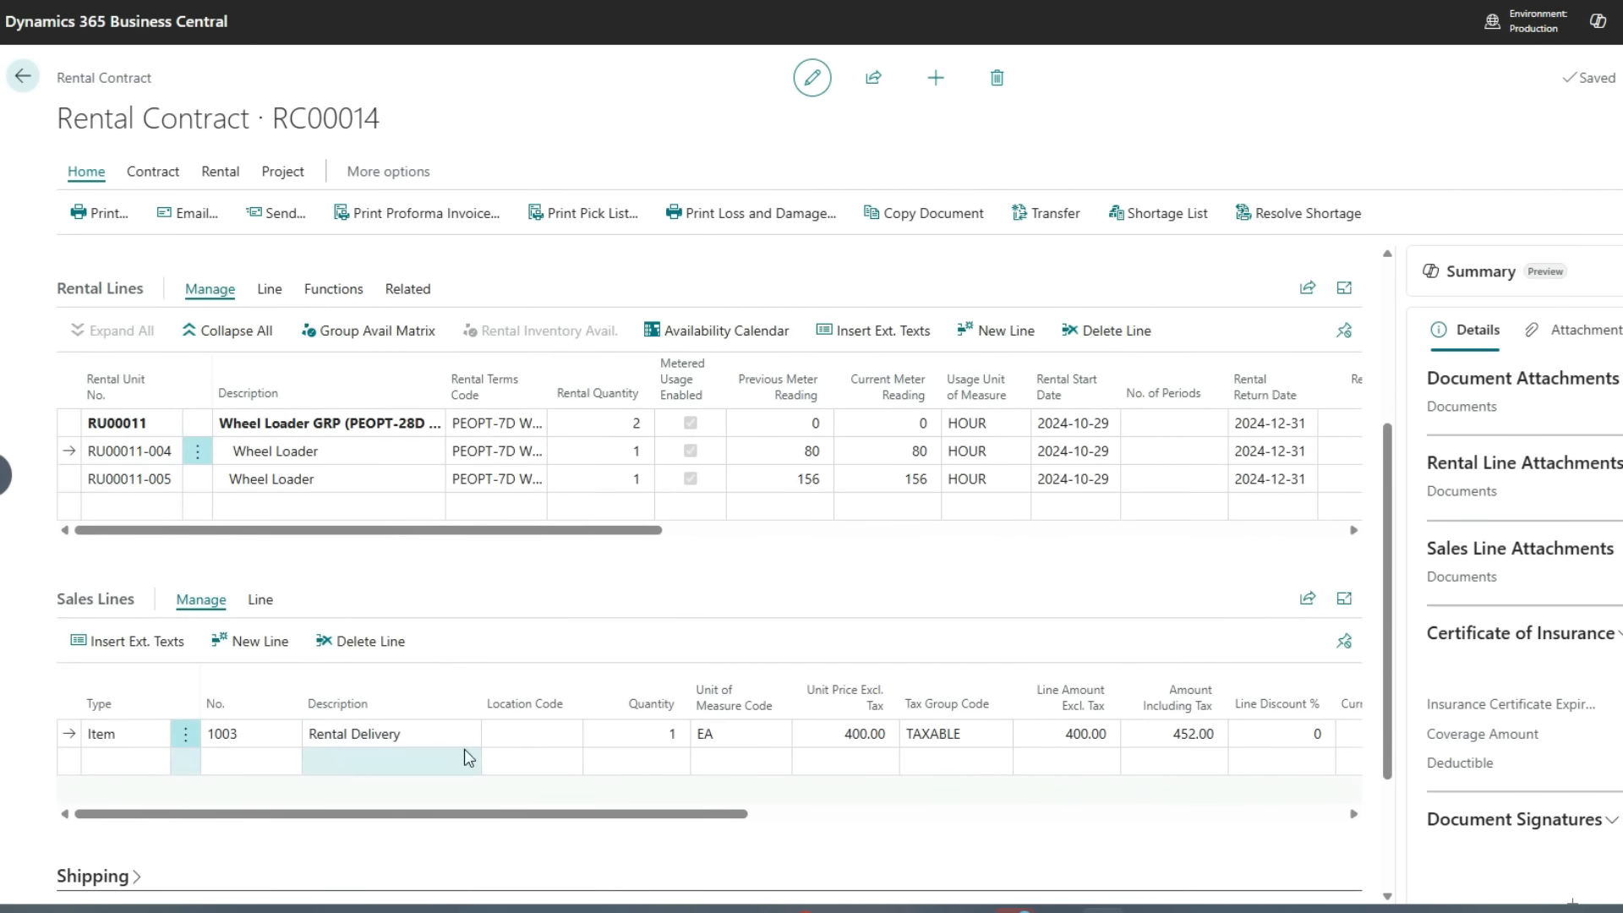
Open the customer's certificate of insurance record from the contract summary and close it
scroll(653, 576, up, 3)
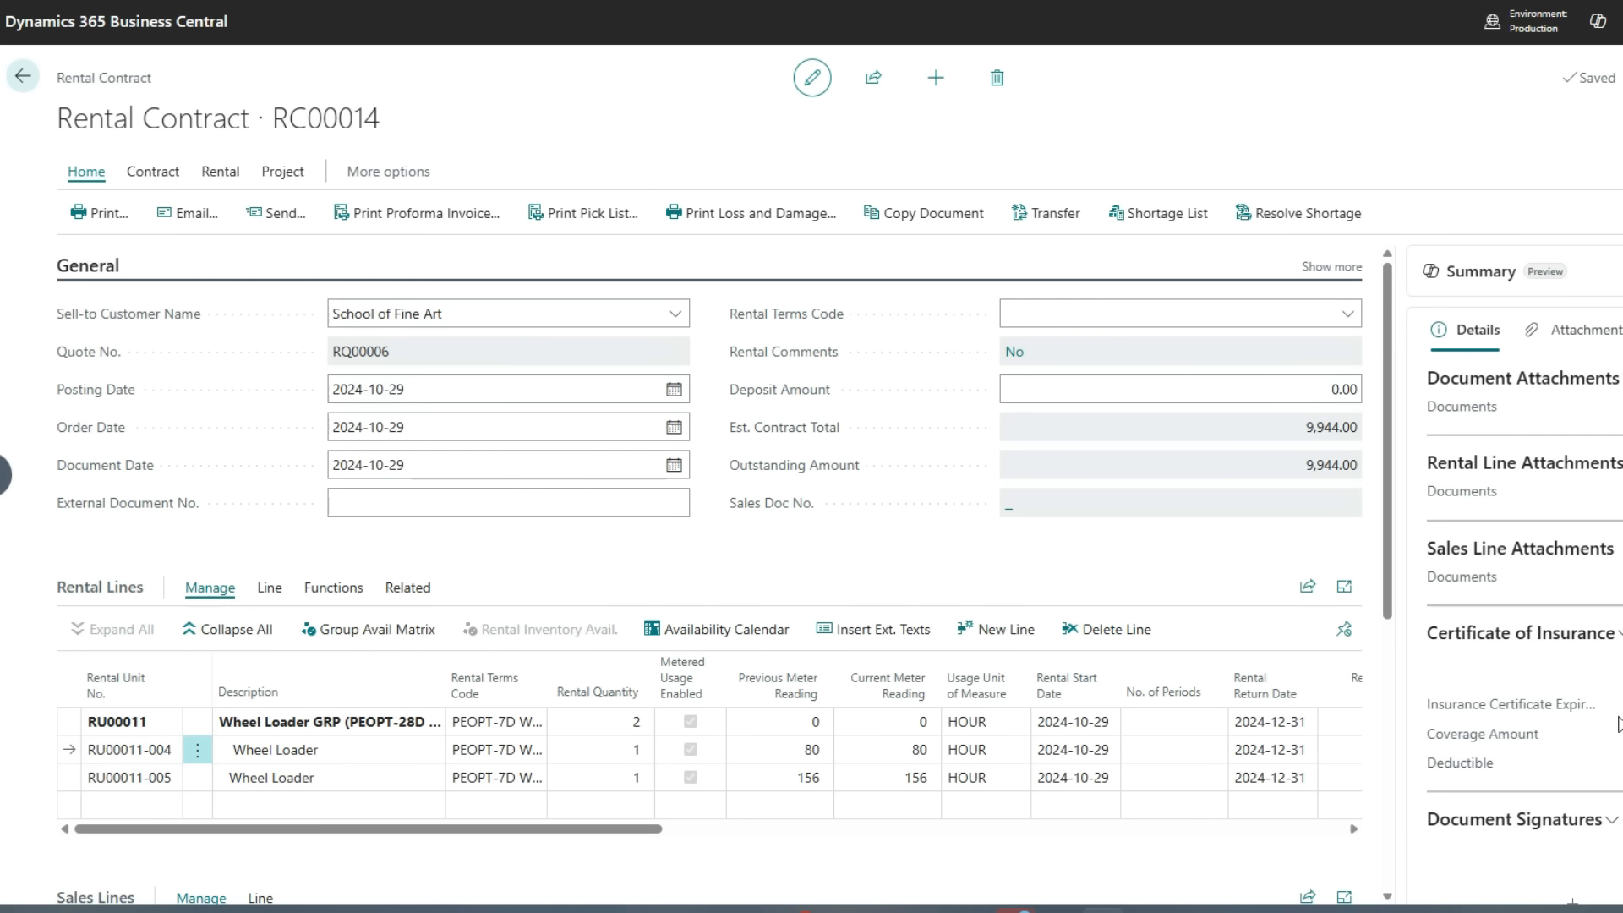
click(1513, 634)
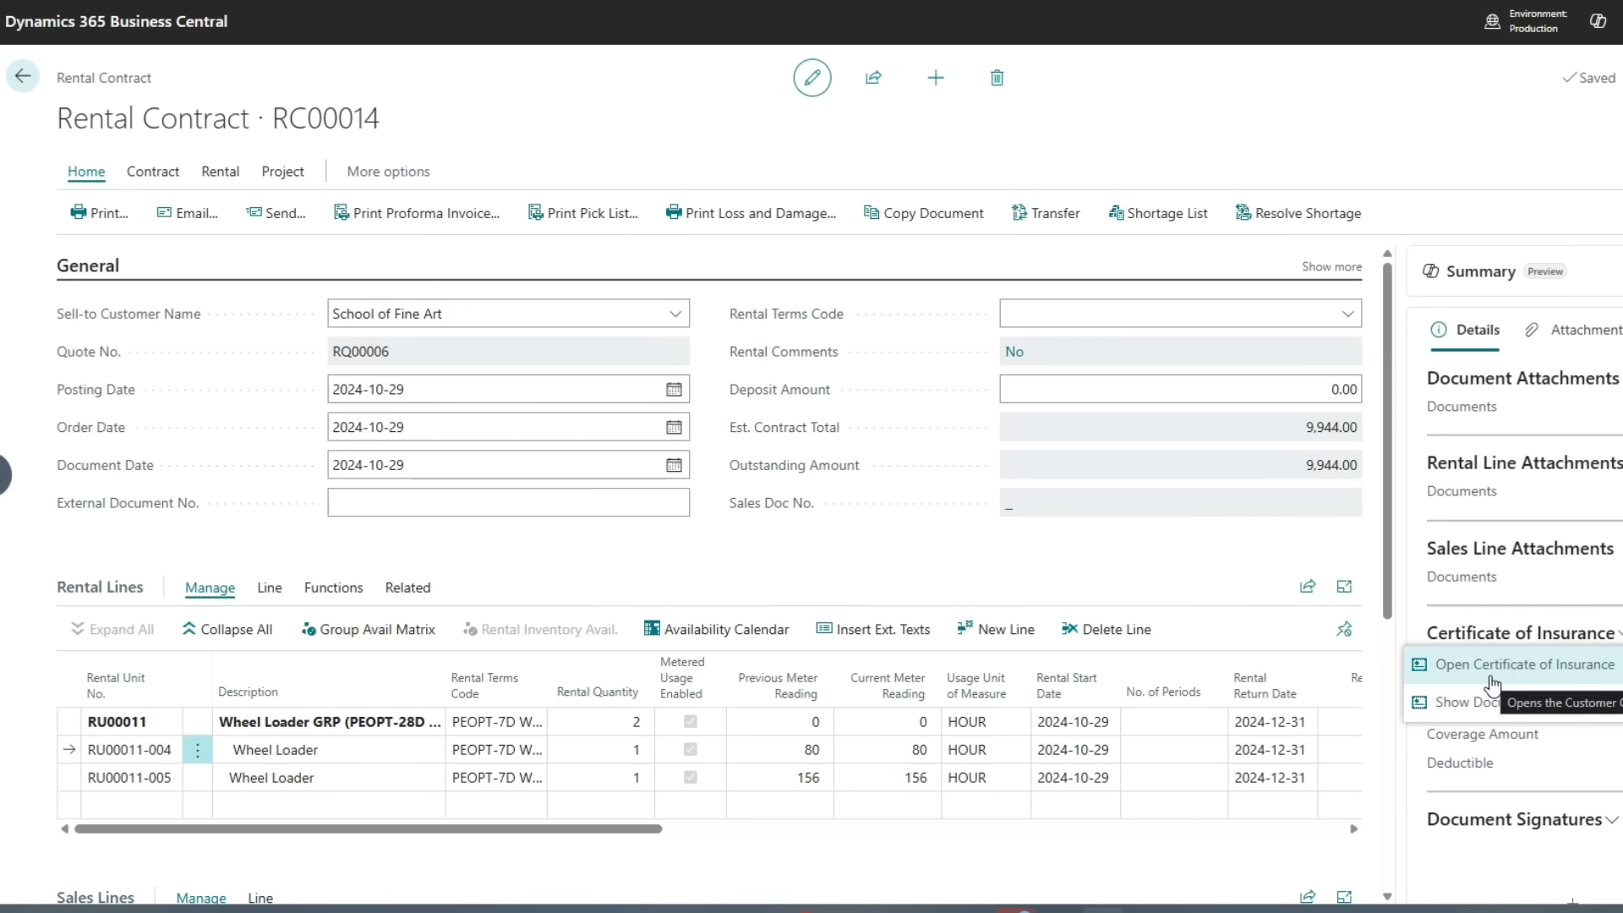
click(1492, 676)
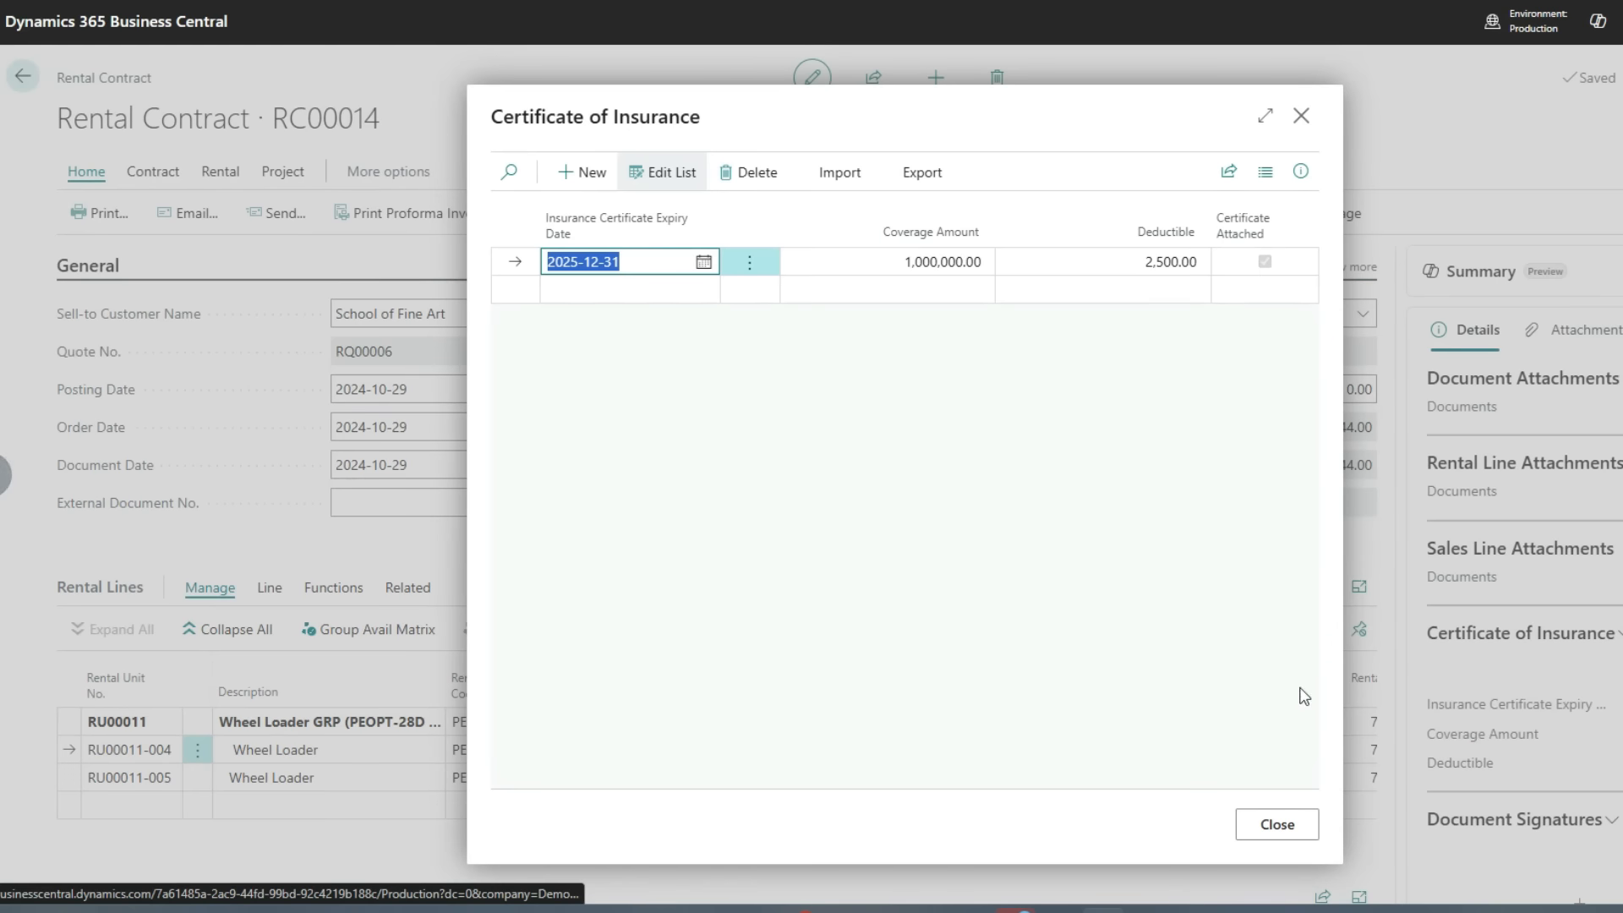
click(995, 545)
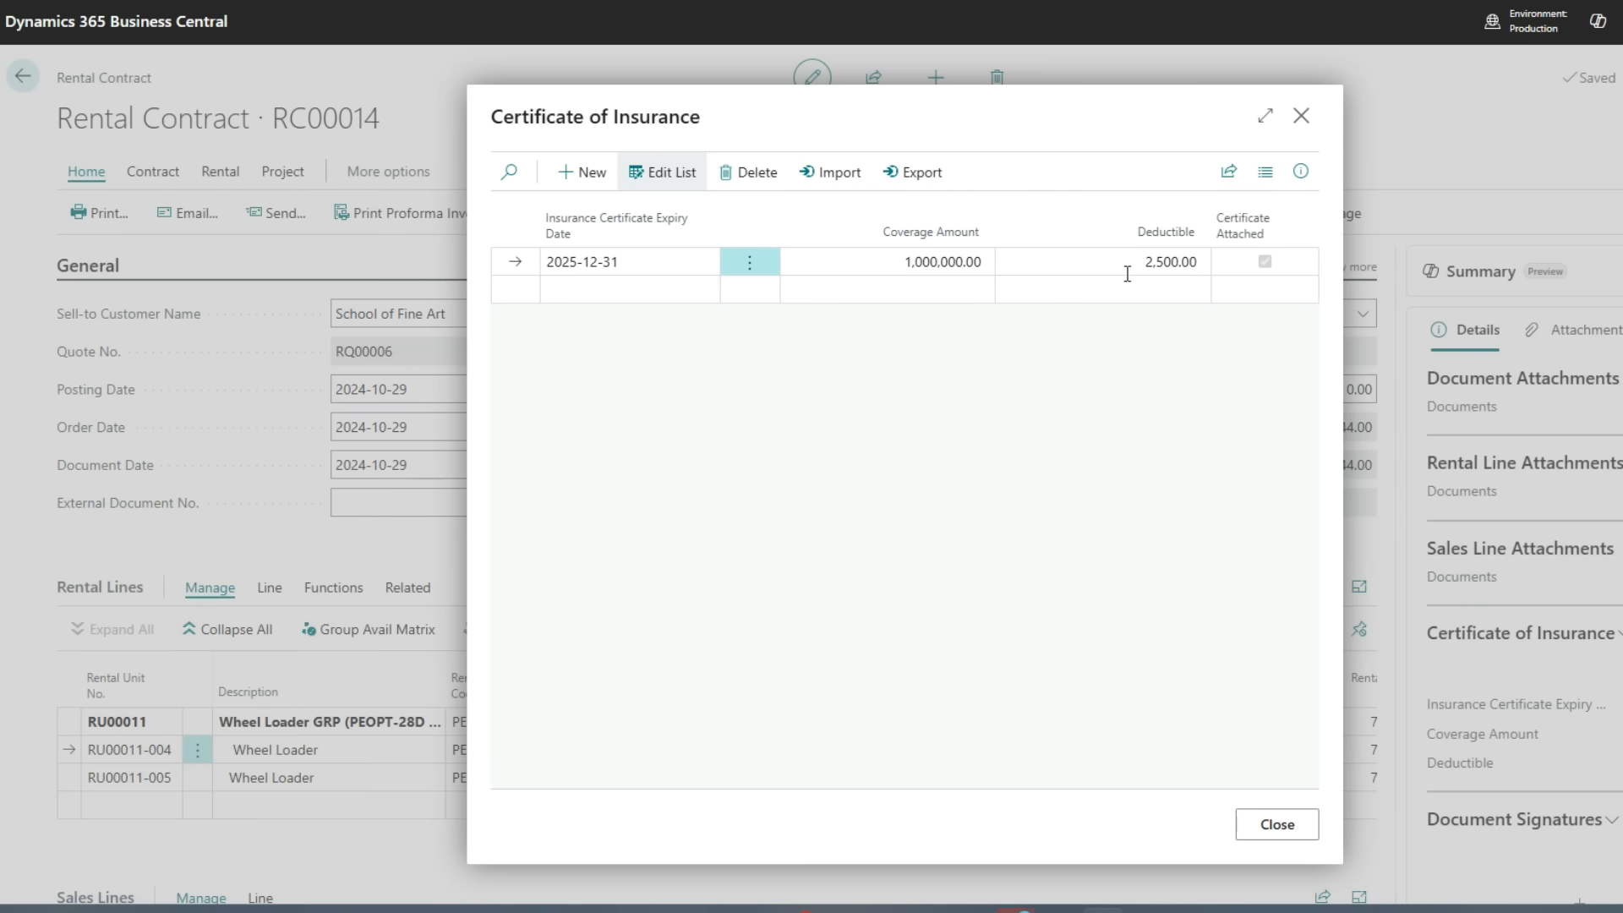
click(1301, 116)
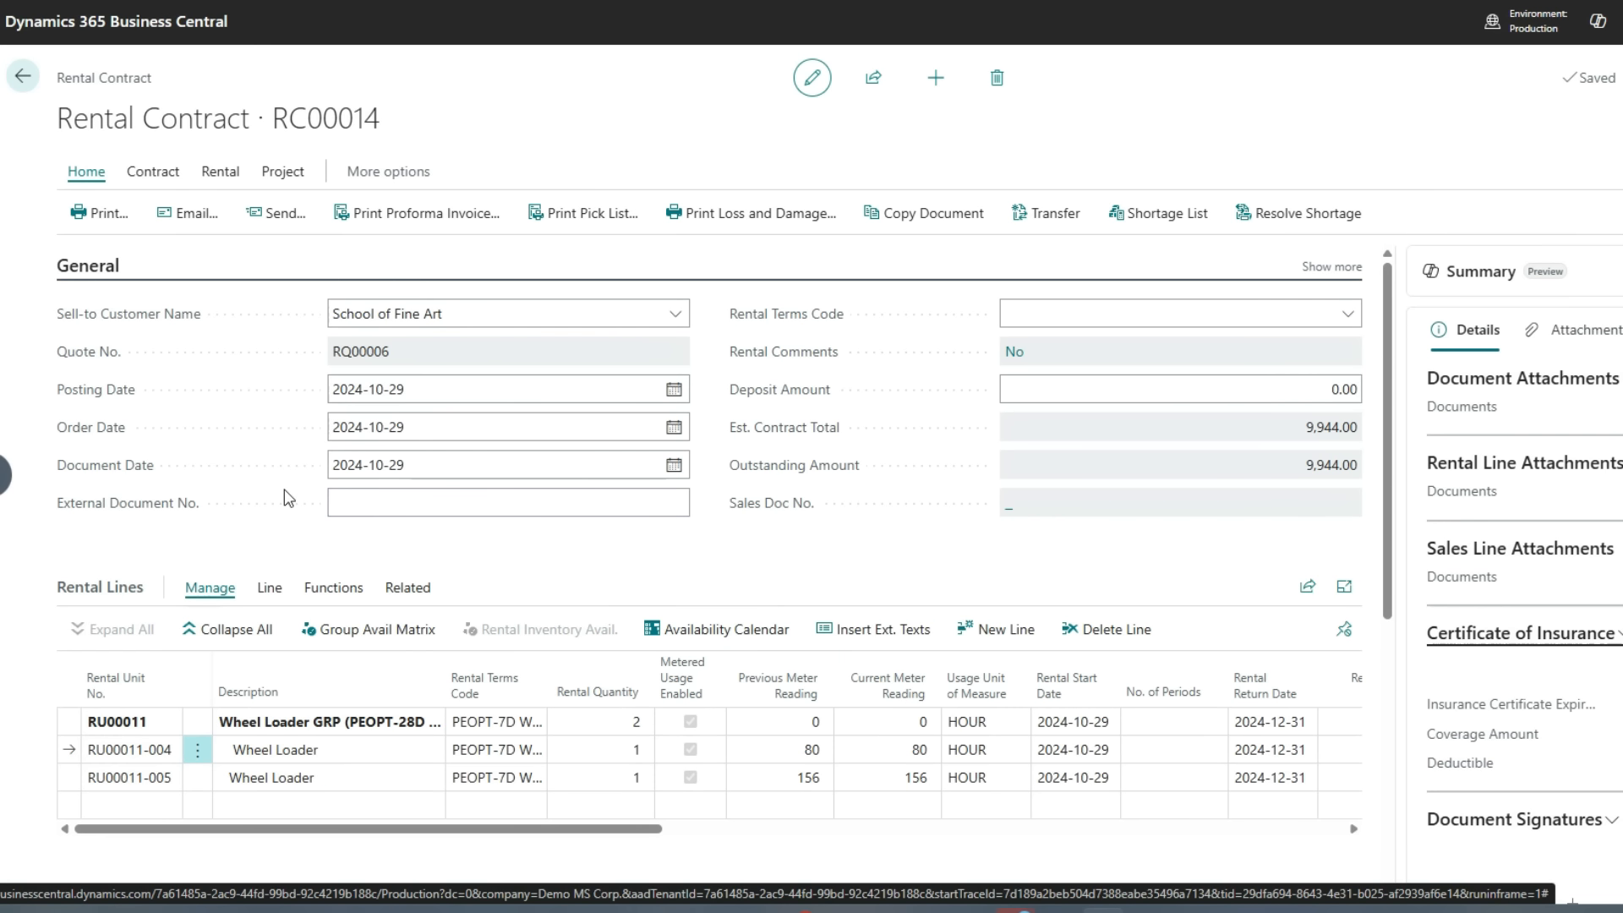
Post the shipment of the rental contract's wheel loaders and delivery line
click(164, 180)
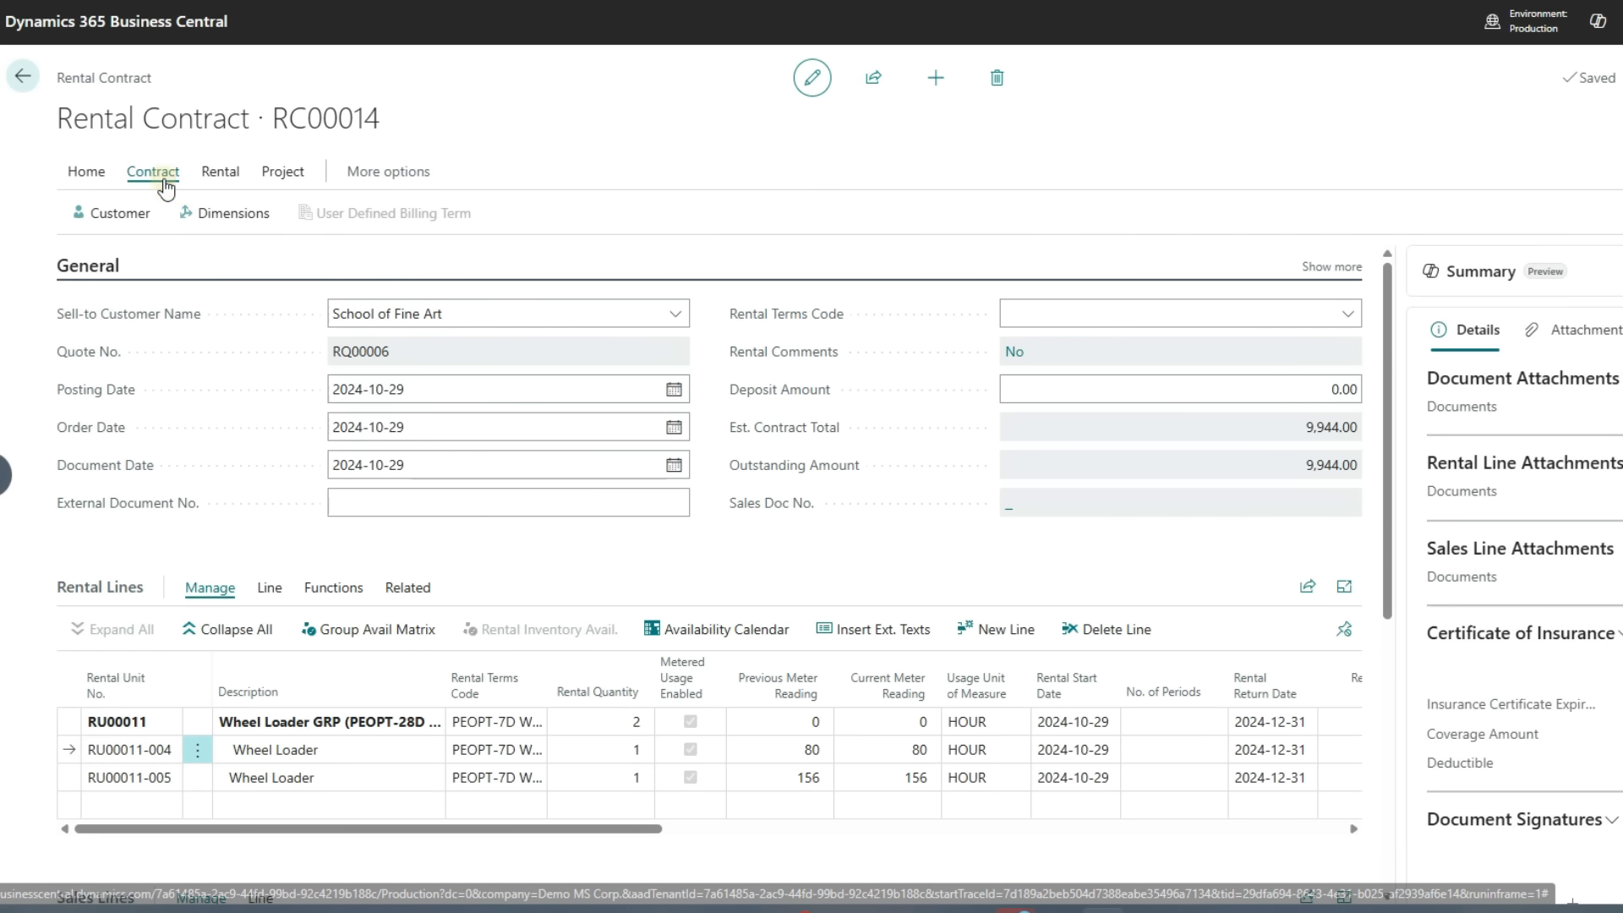
click(221, 173)
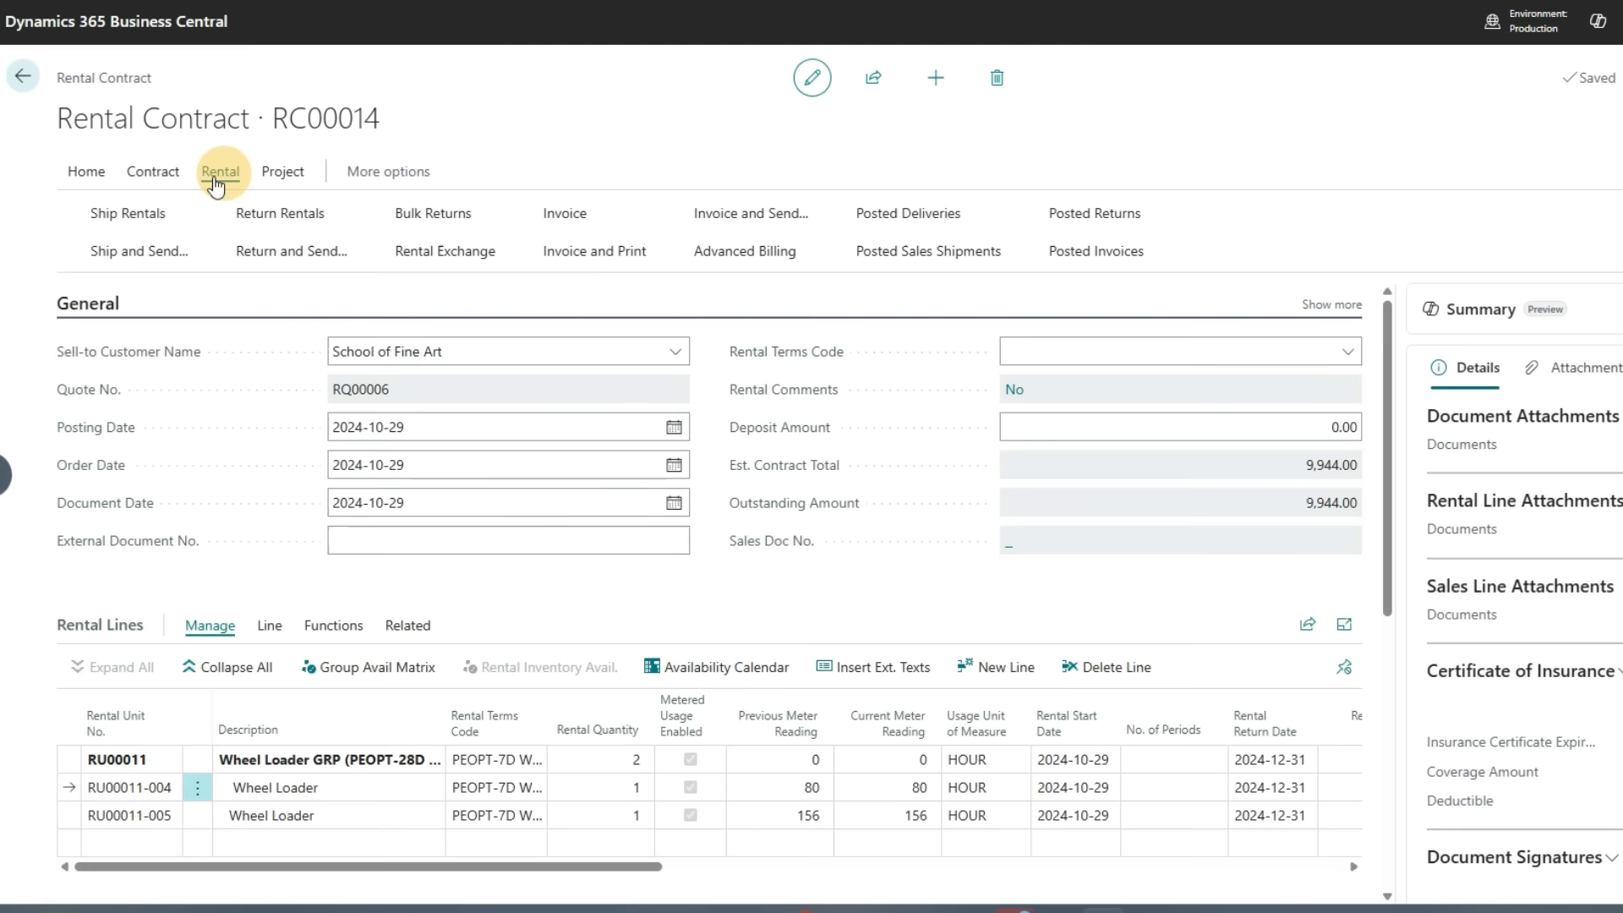
click(126, 215)
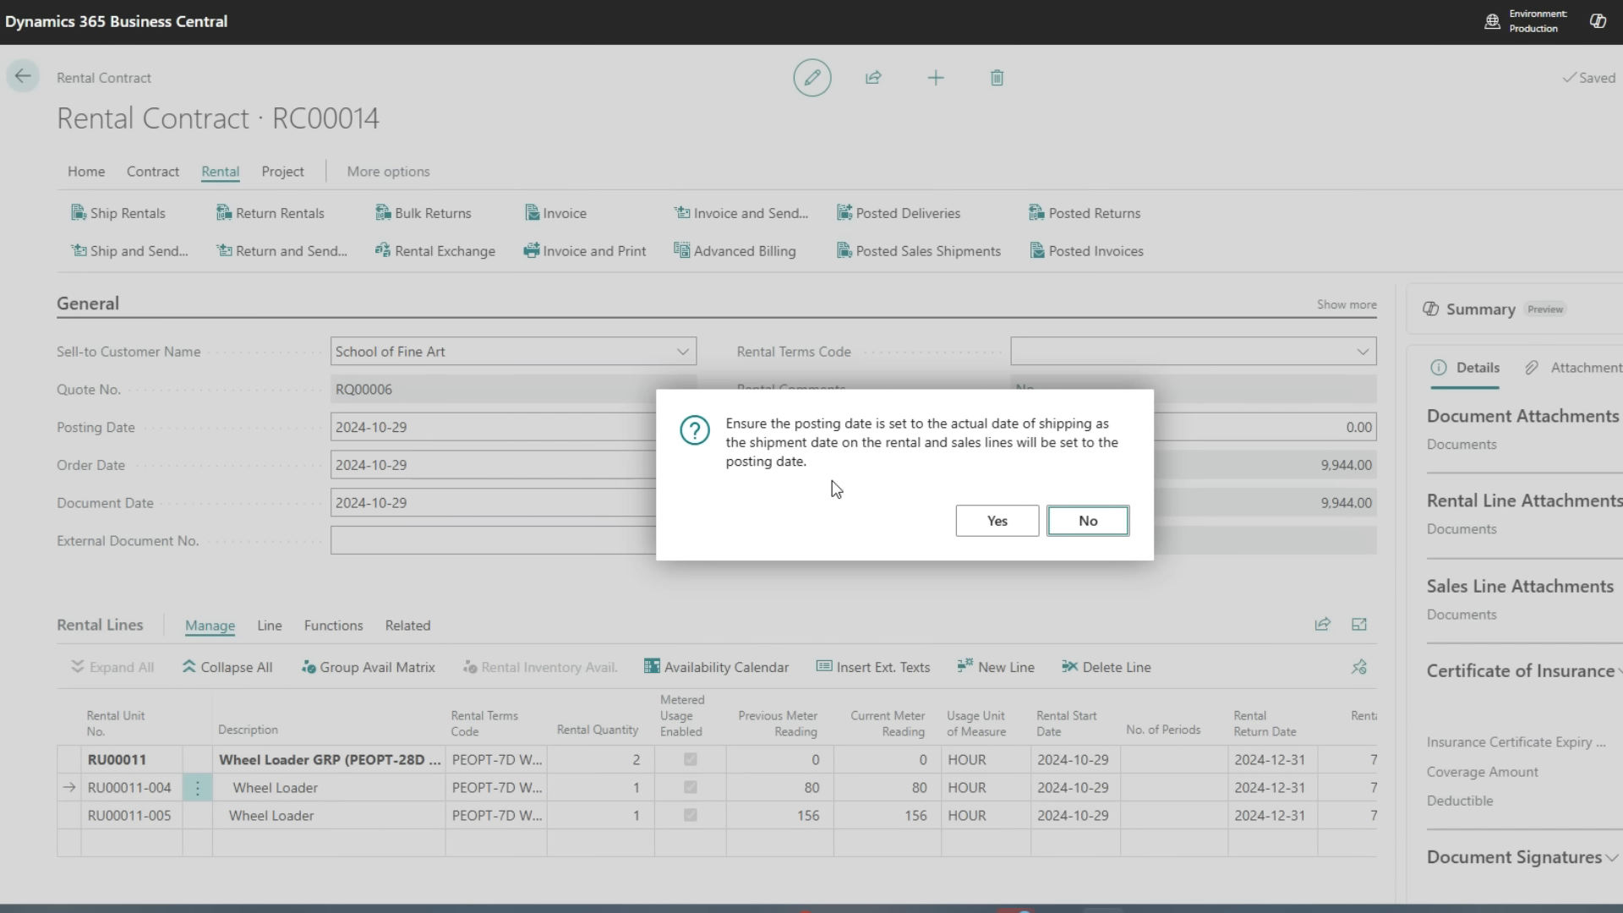
click(989, 519)
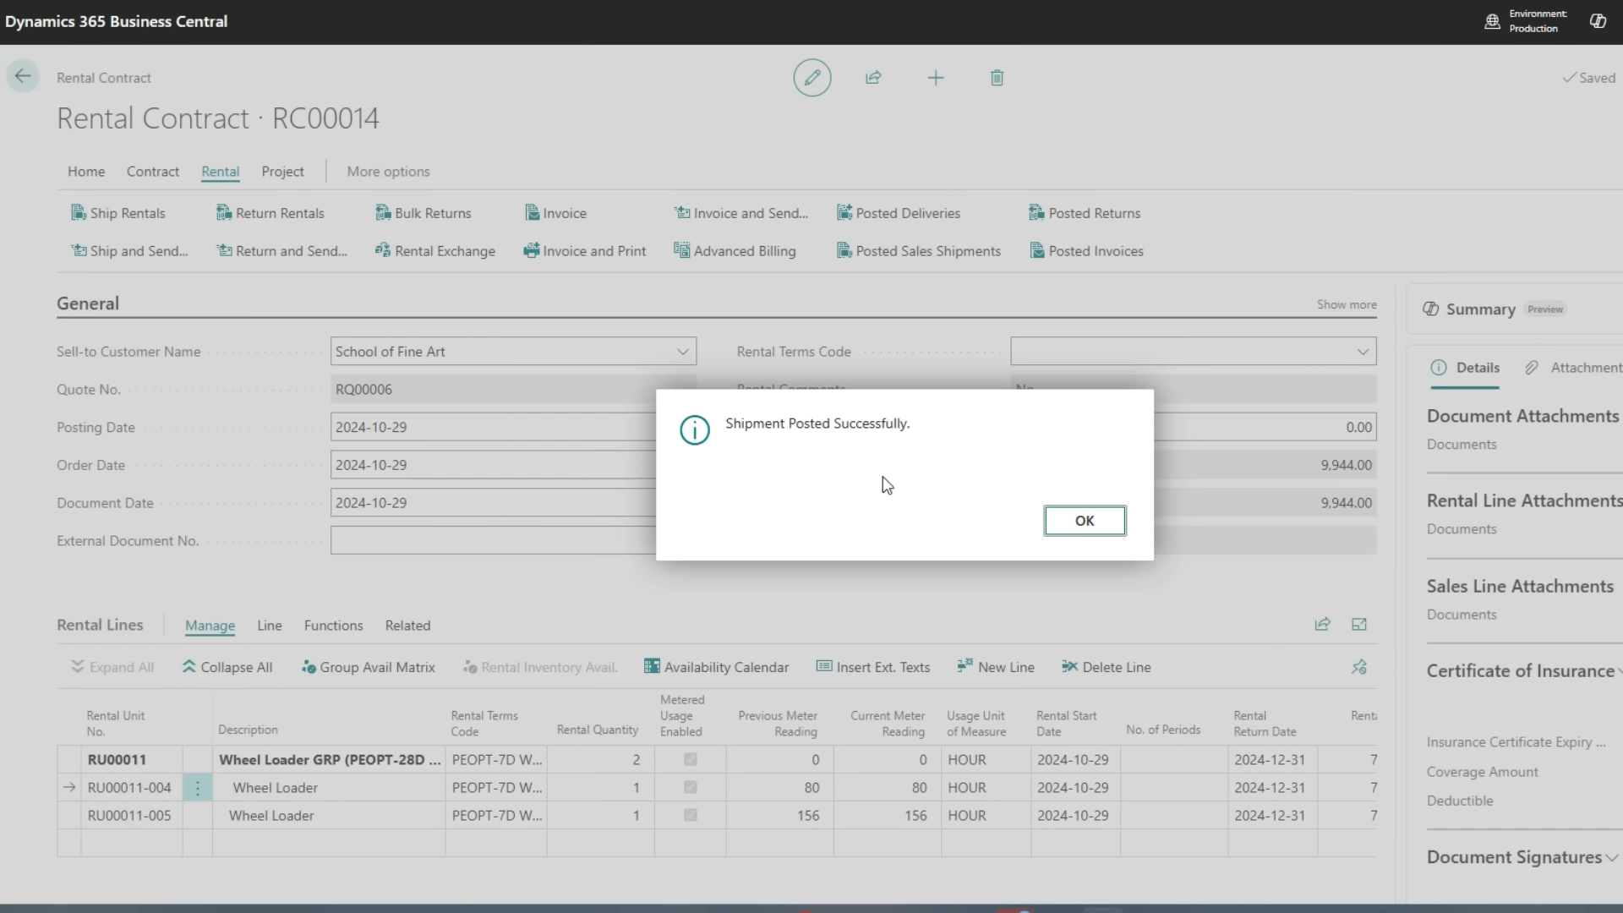
click(1072, 518)
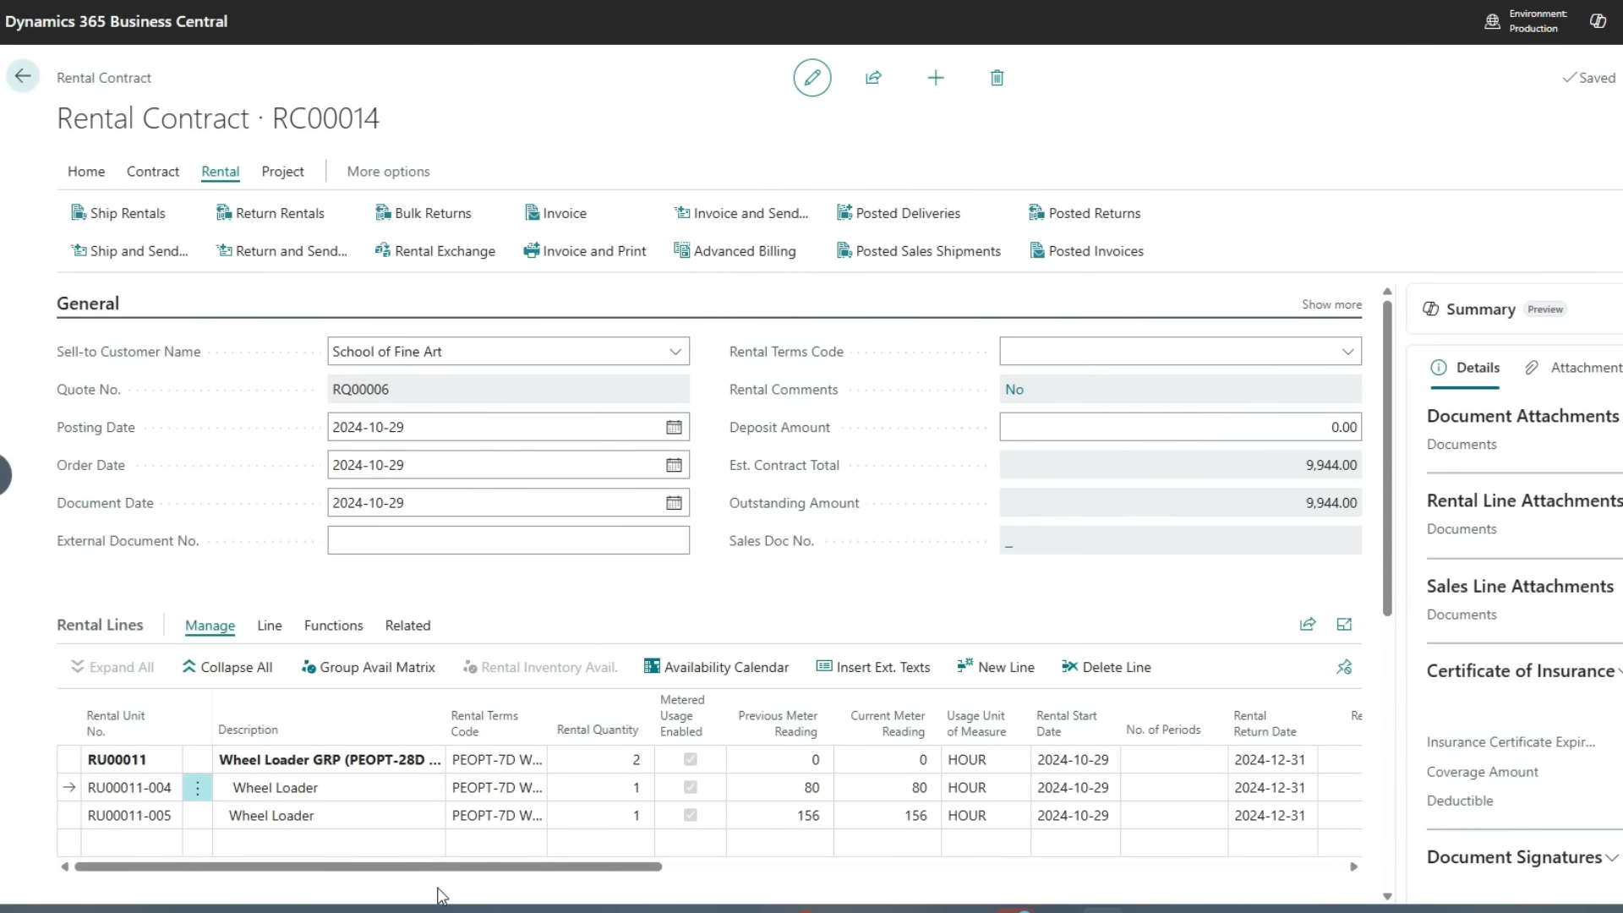
Check the rental lines' quantities on rent and the wheel loader group's availability calendar
drag(449, 868, 947, 884)
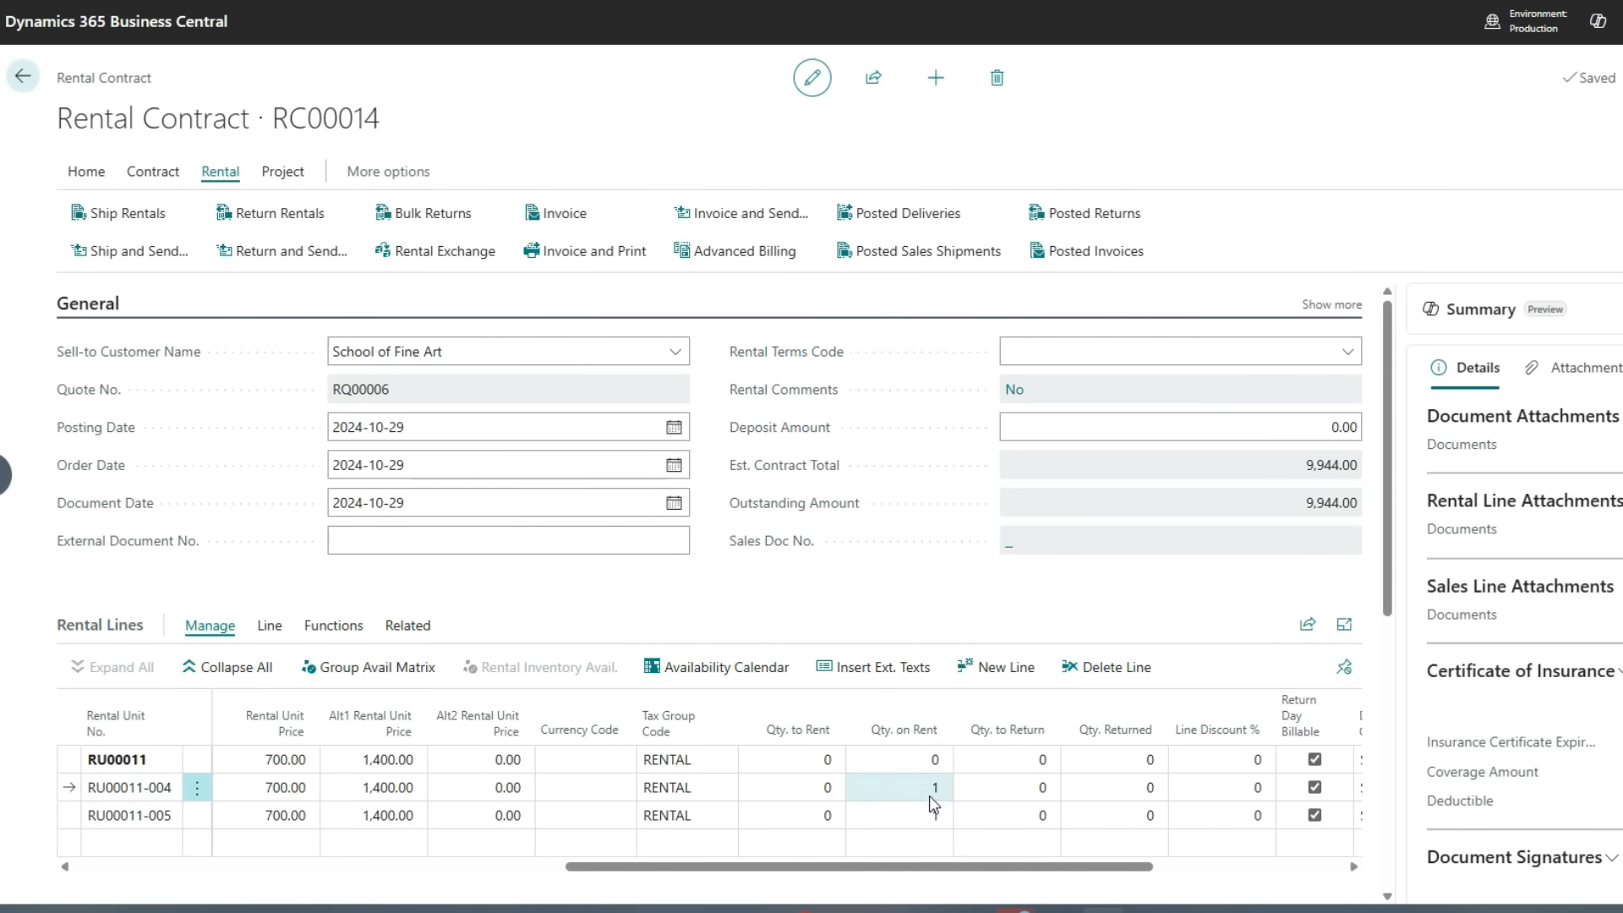
click(686, 668)
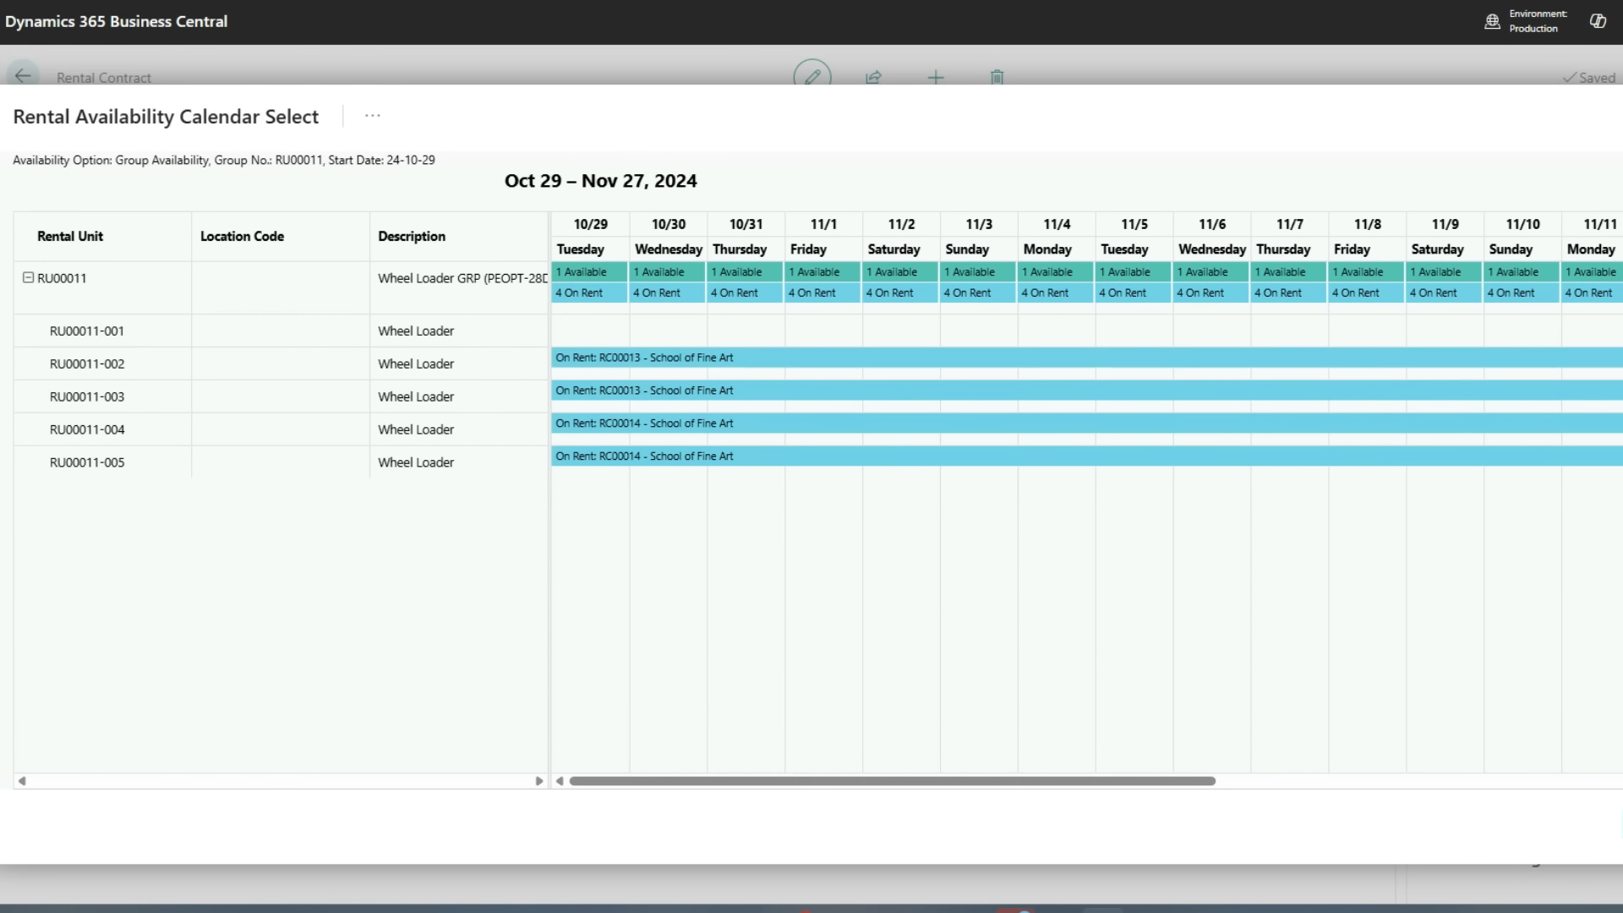
key(Escape)
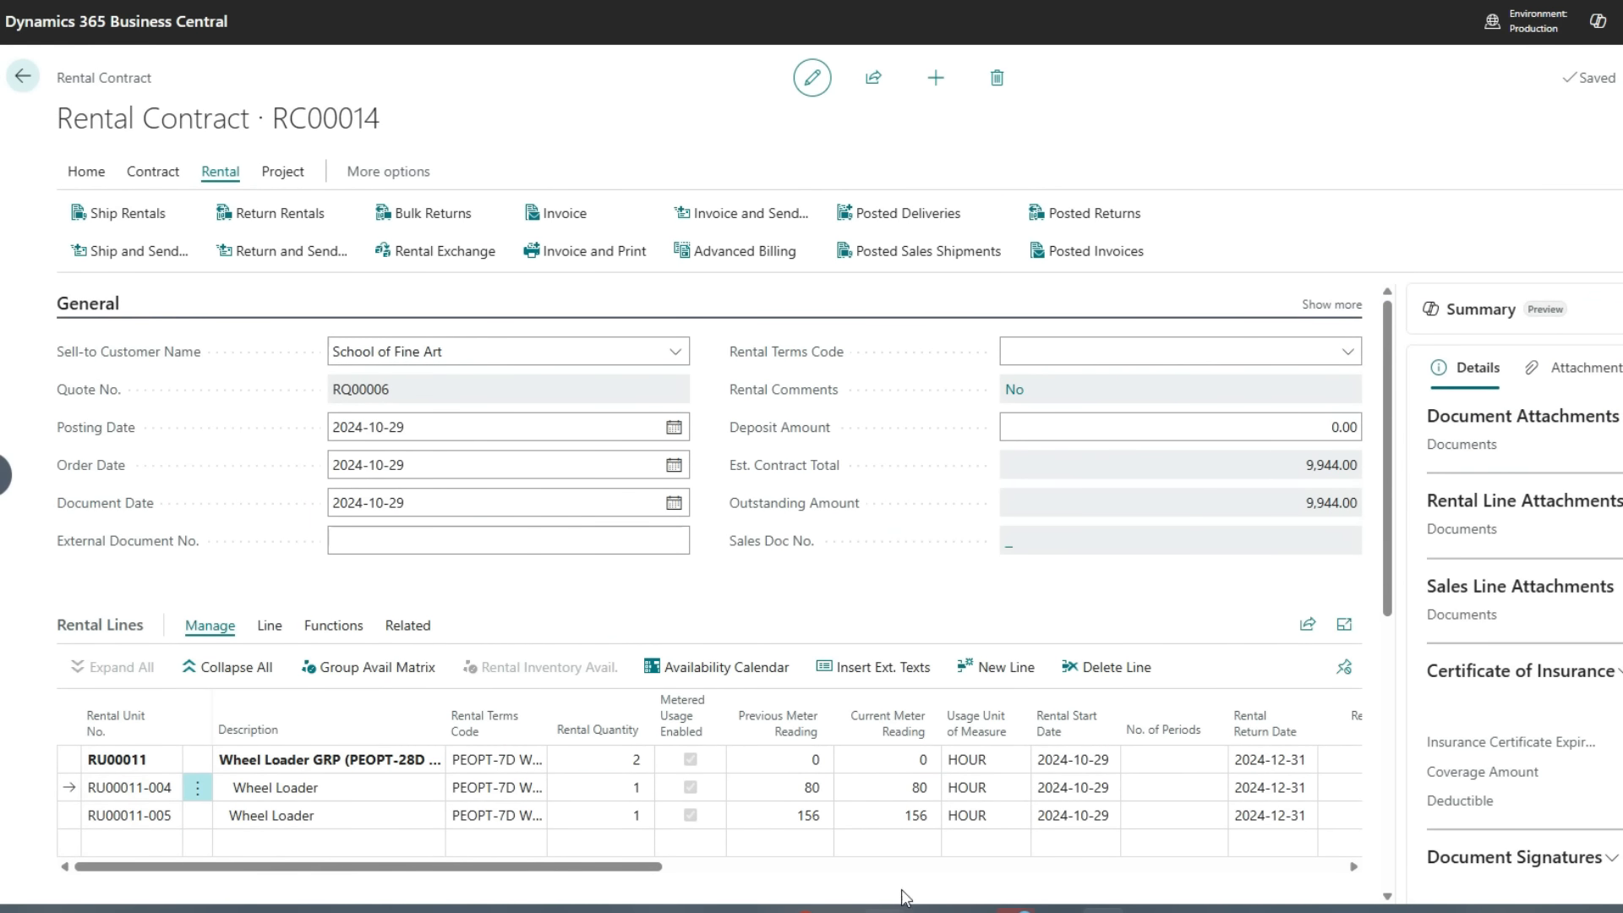
drag(454, 866, 315, 896)
Set the posting date and the wheel loader group's rental return date to 2024-11-29
mouse_move(701, 741)
click(549, 422)
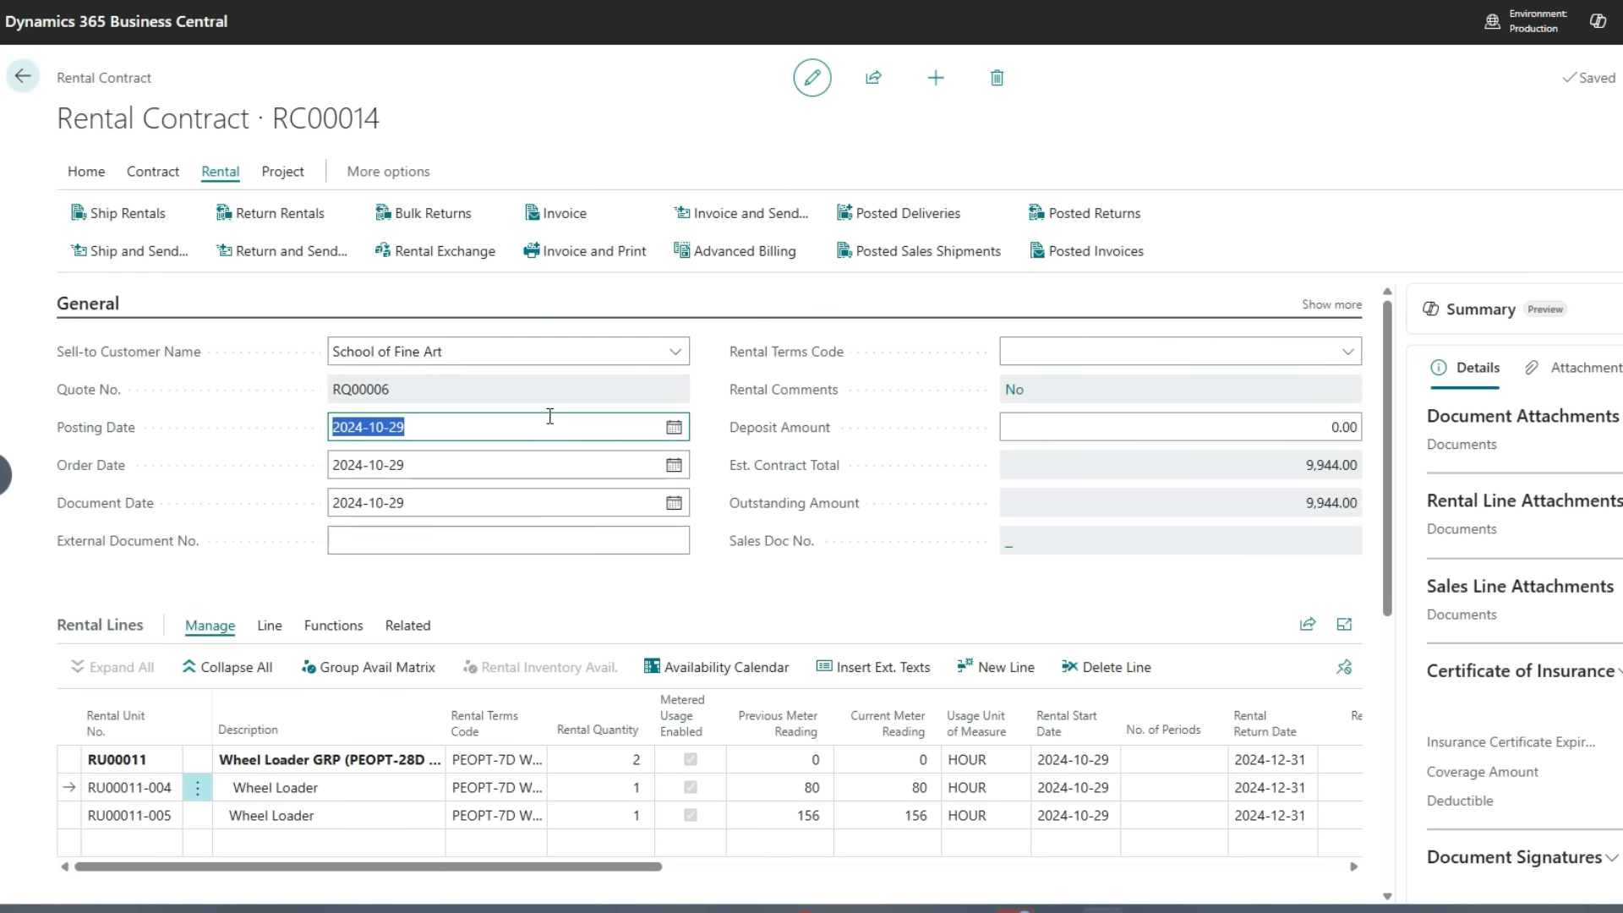
text(202411)
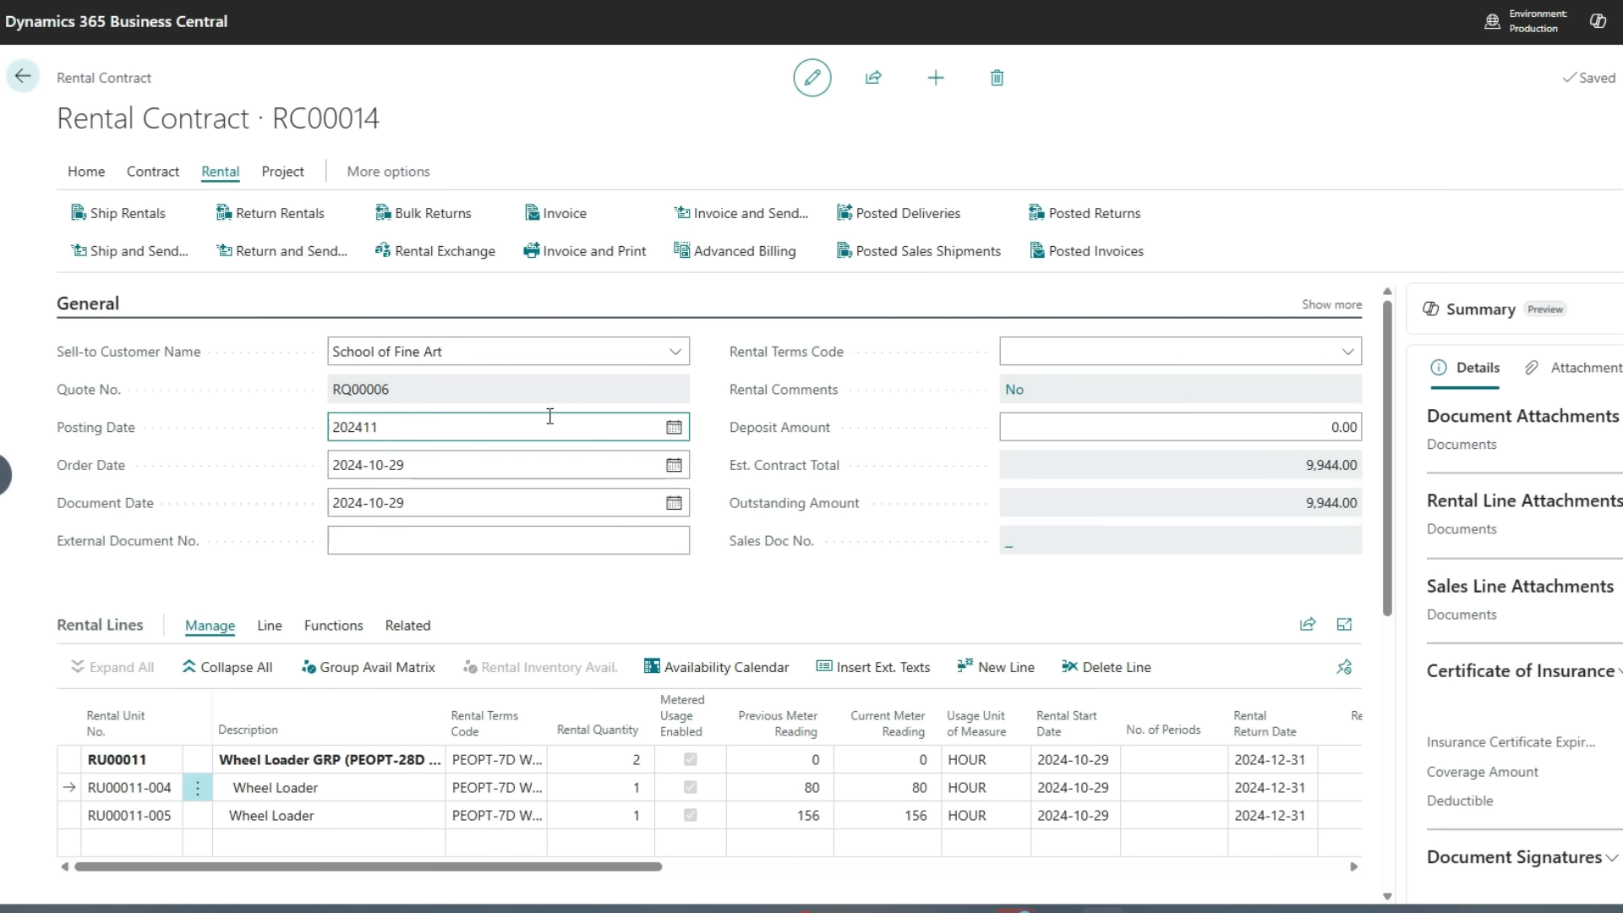
text(29)
key(ctrl+a)
key(Tab)
key(Tab)
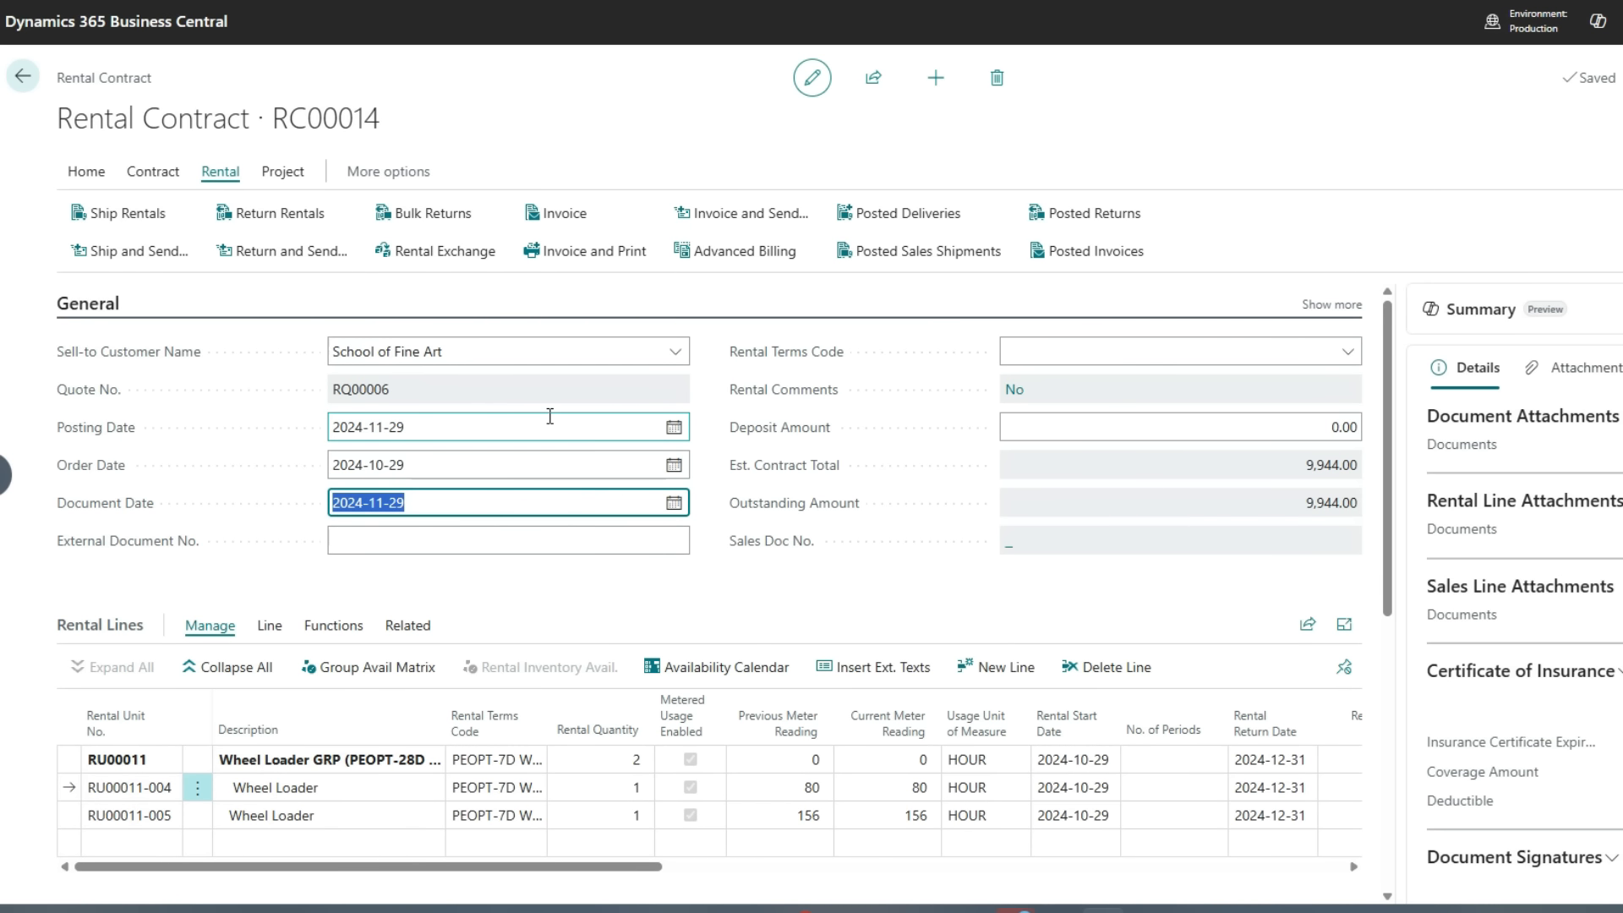
click(1285, 761)
text(2024-11-29)
key(Down)
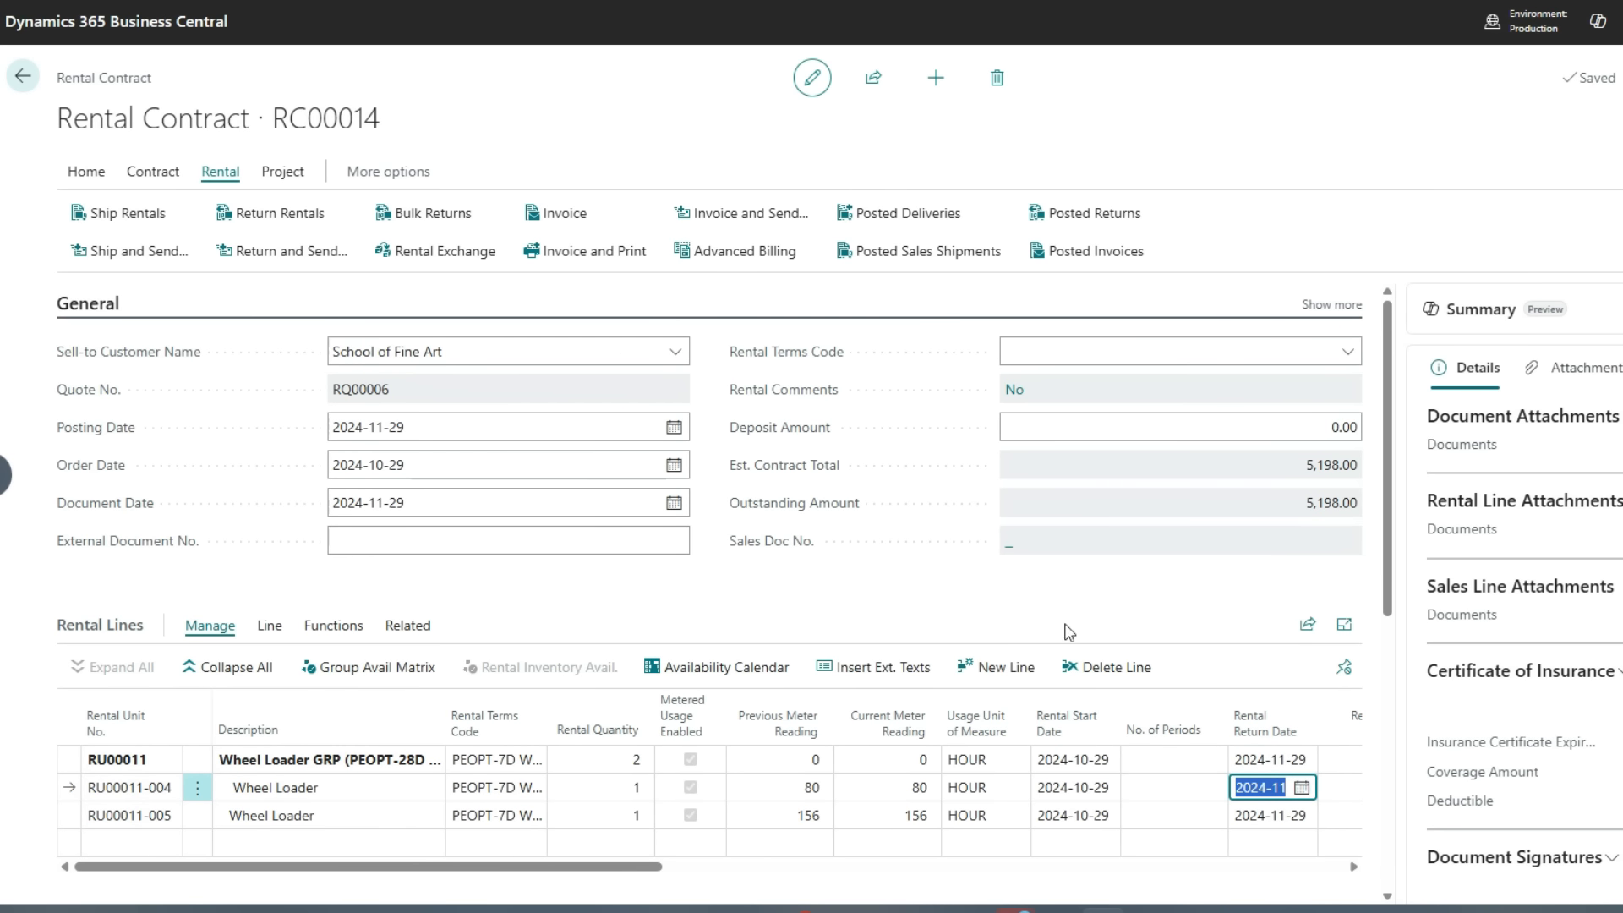
Enter current meter readings of 92 for RU00011-004 and 170 for RU00011-005
click(874, 786)
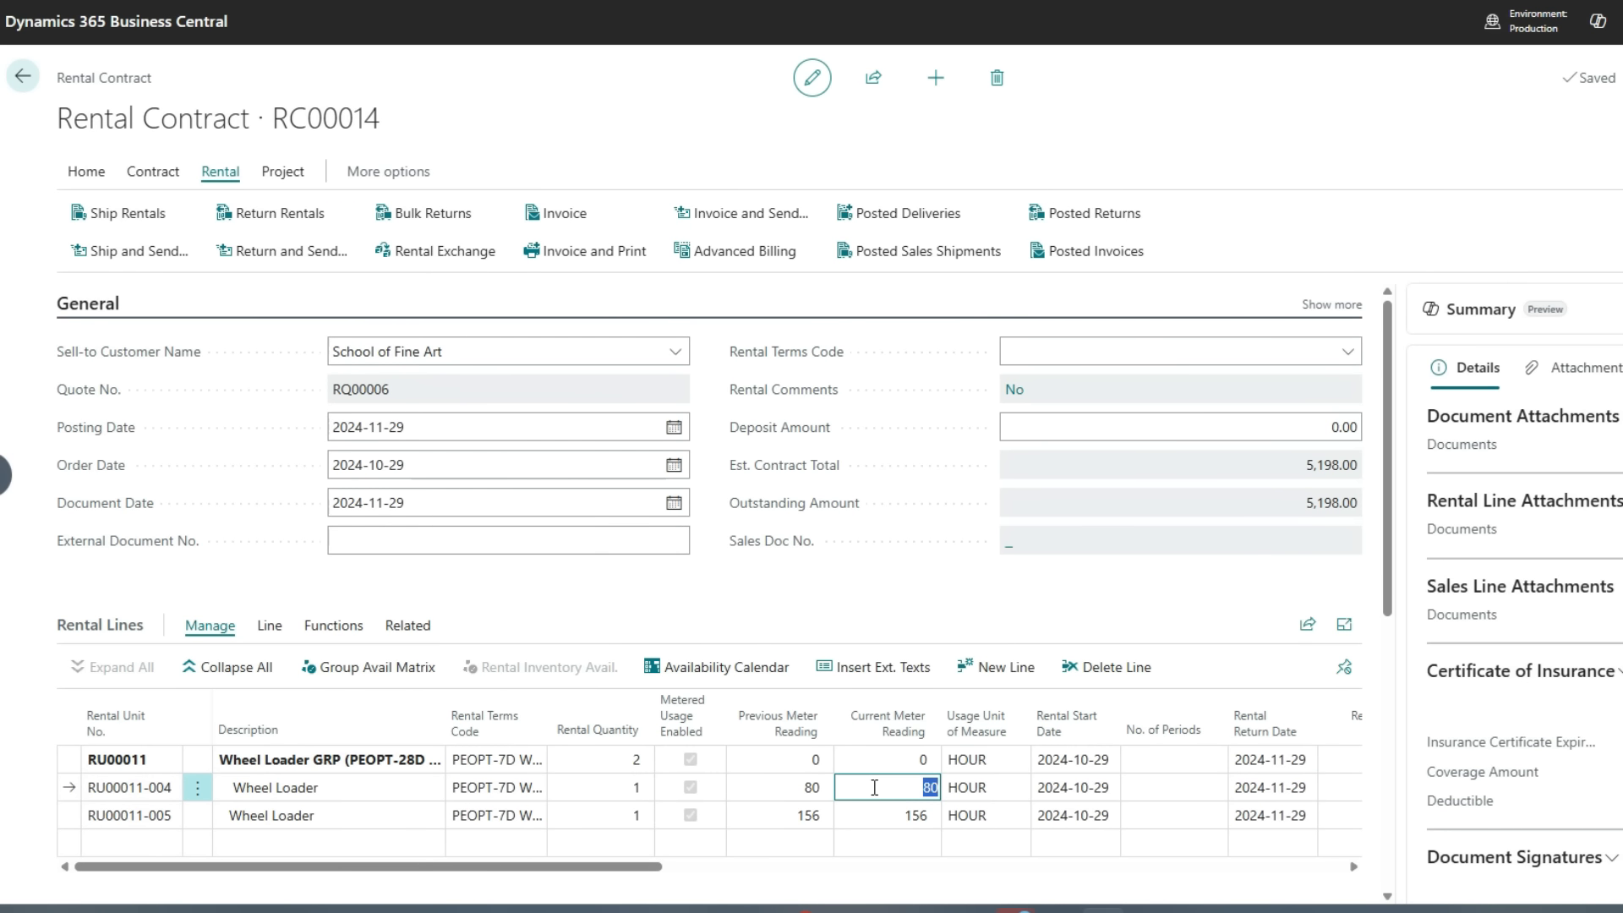
text(92)
key(Return)
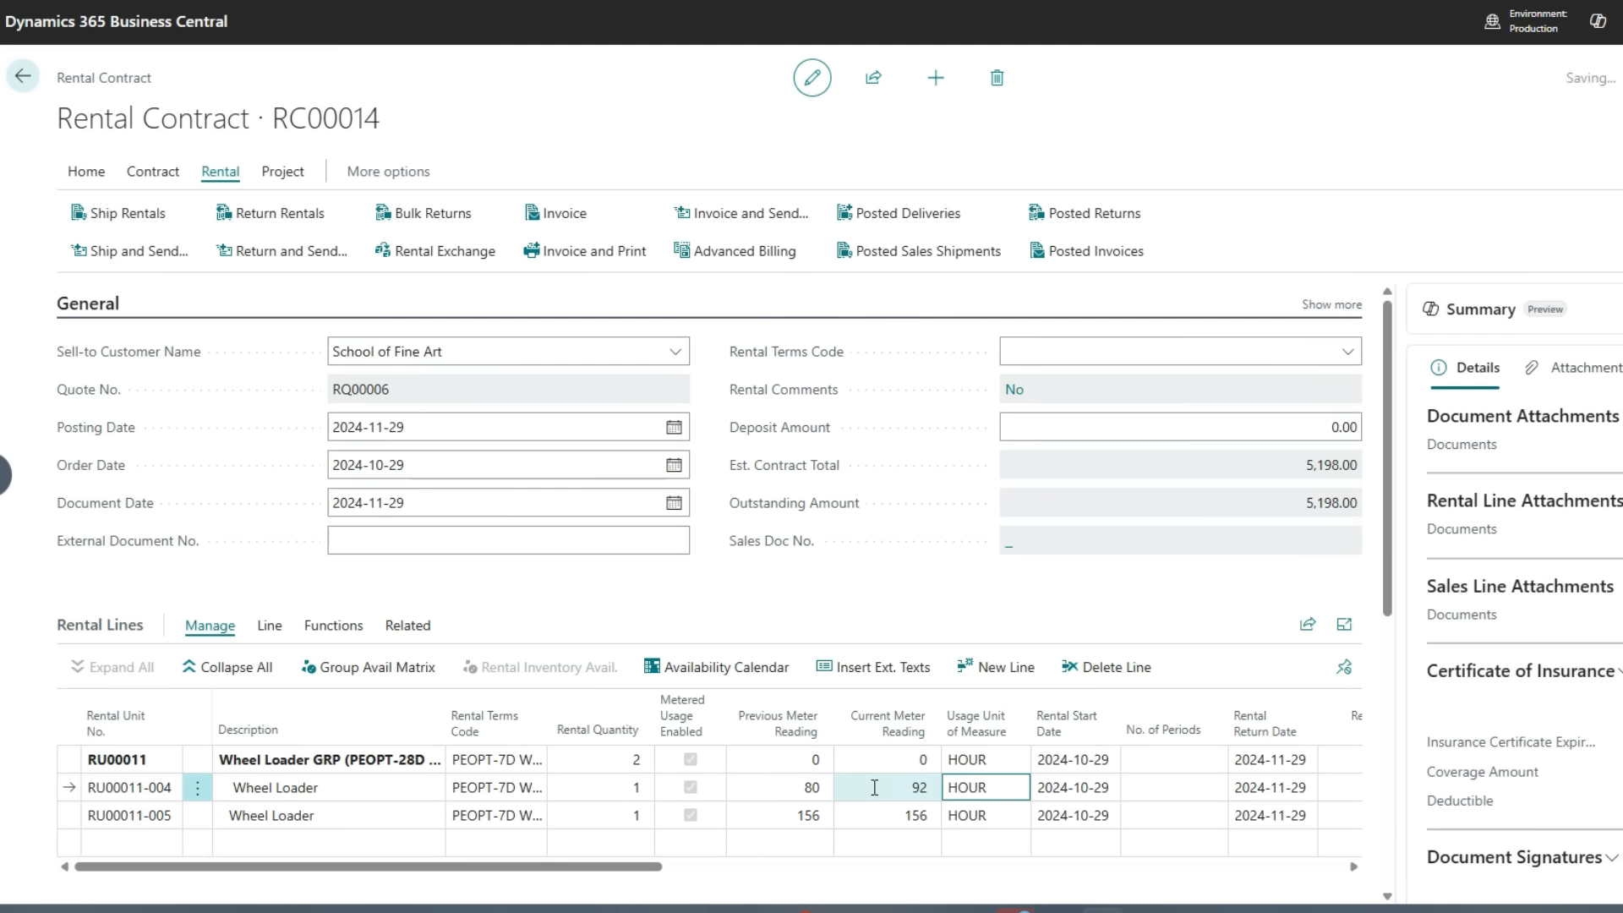
key(shift+Tab)
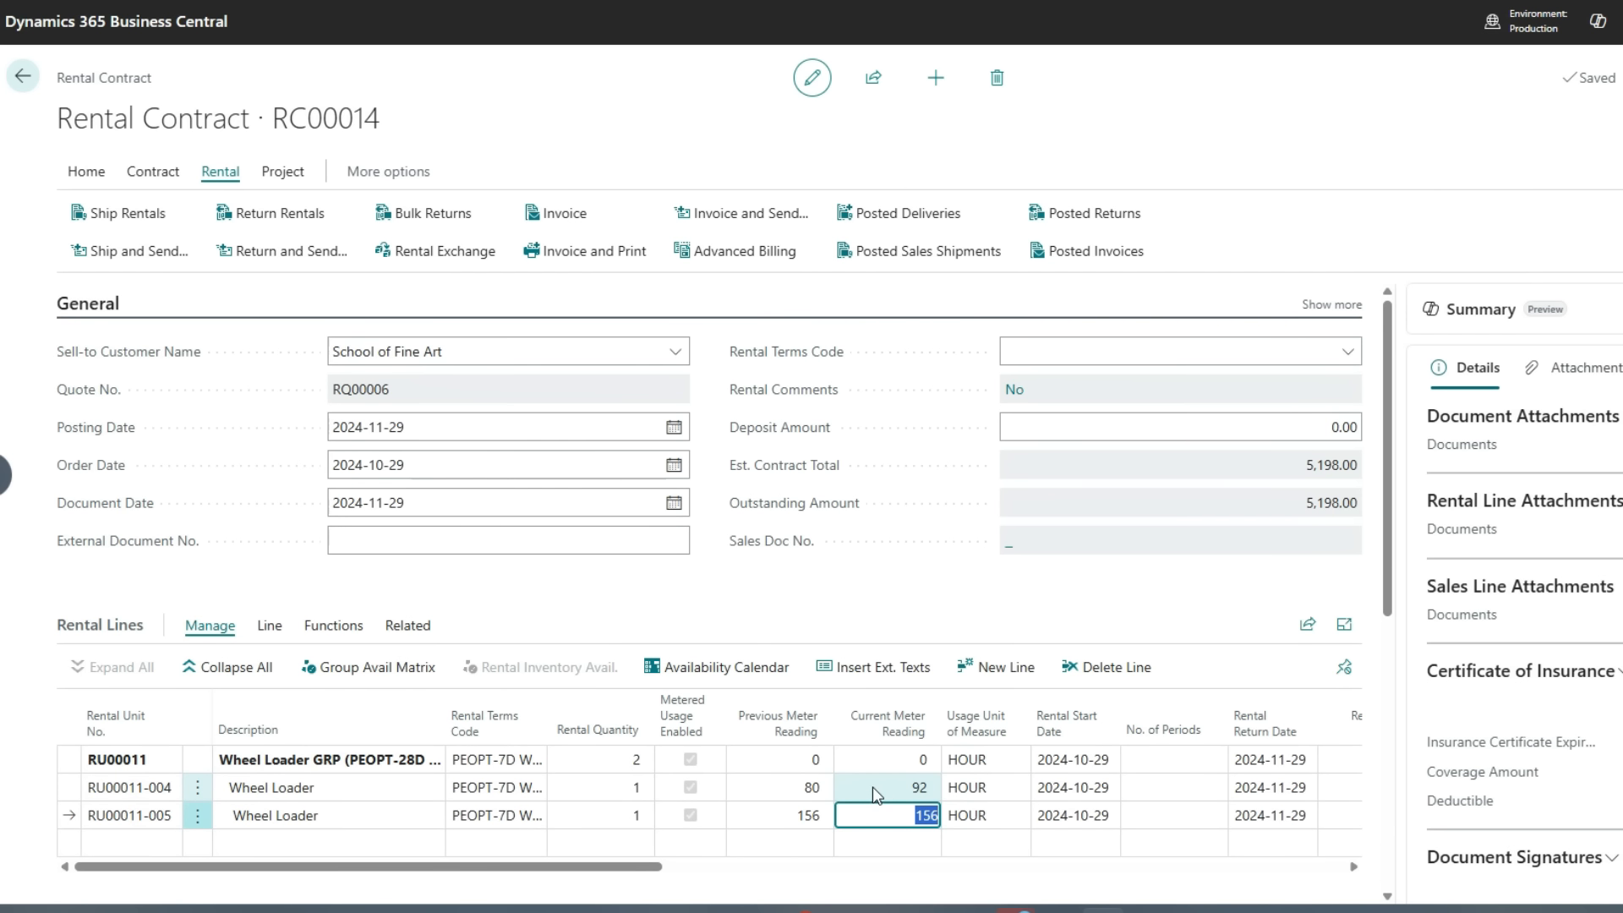
text(170)
key(Tab)
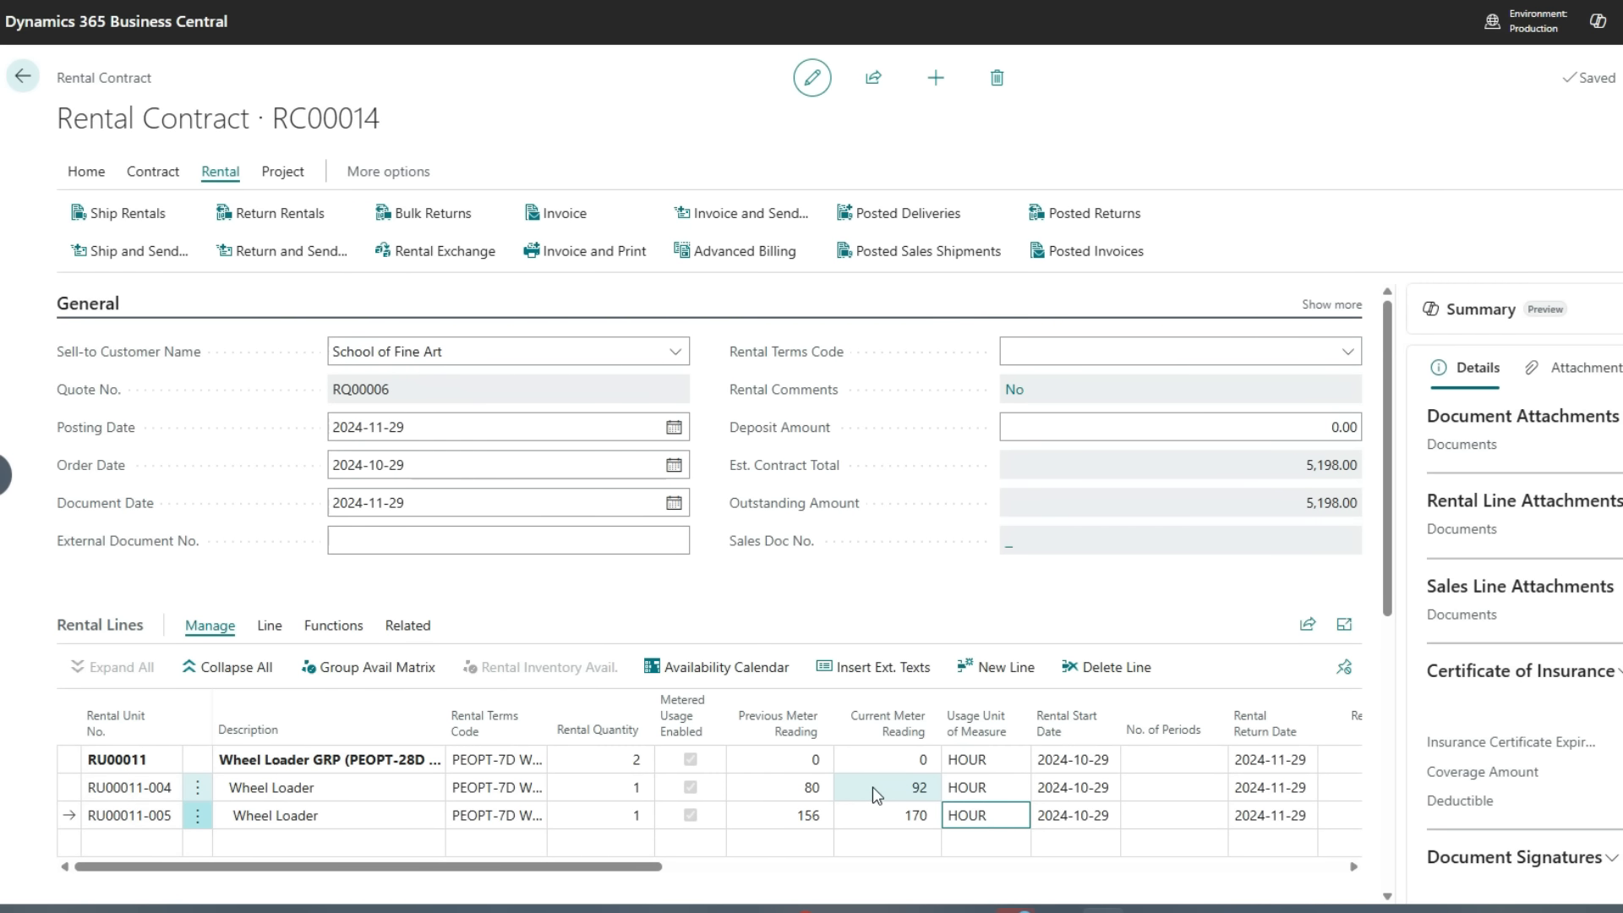
Set the quantity to return to 1 on both wheel loader unit lines
key(Tab)
key(Tab)
key(Tab)
key(Tab)
key(Tab)
key(Tab)
key(Tab)
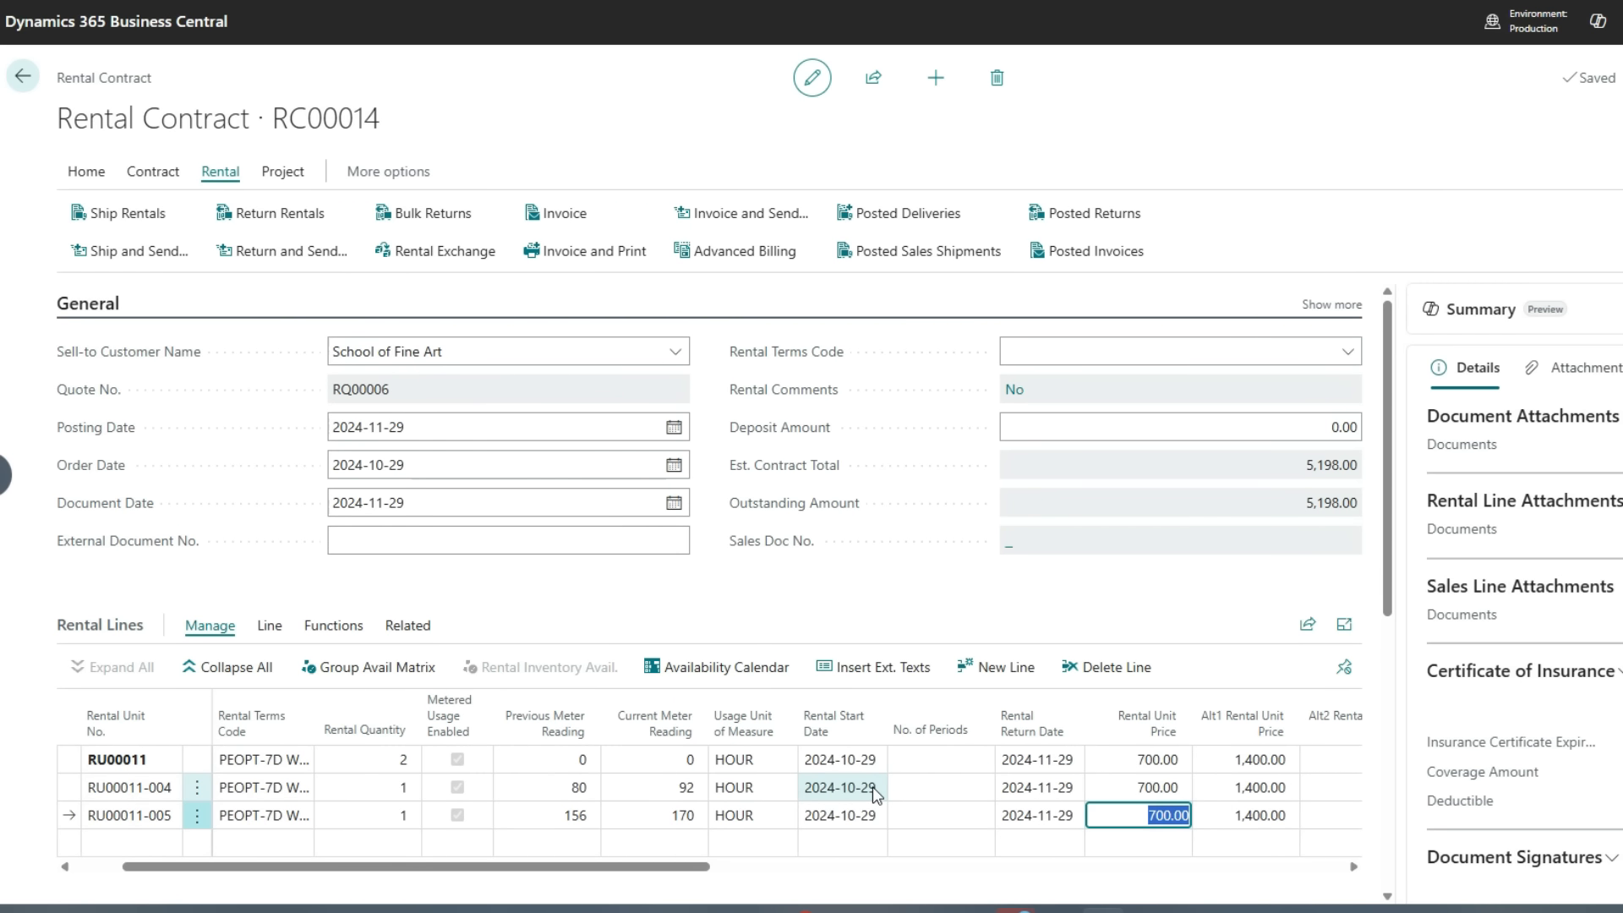
key(Tab)
key(Tab)
key(Tab)
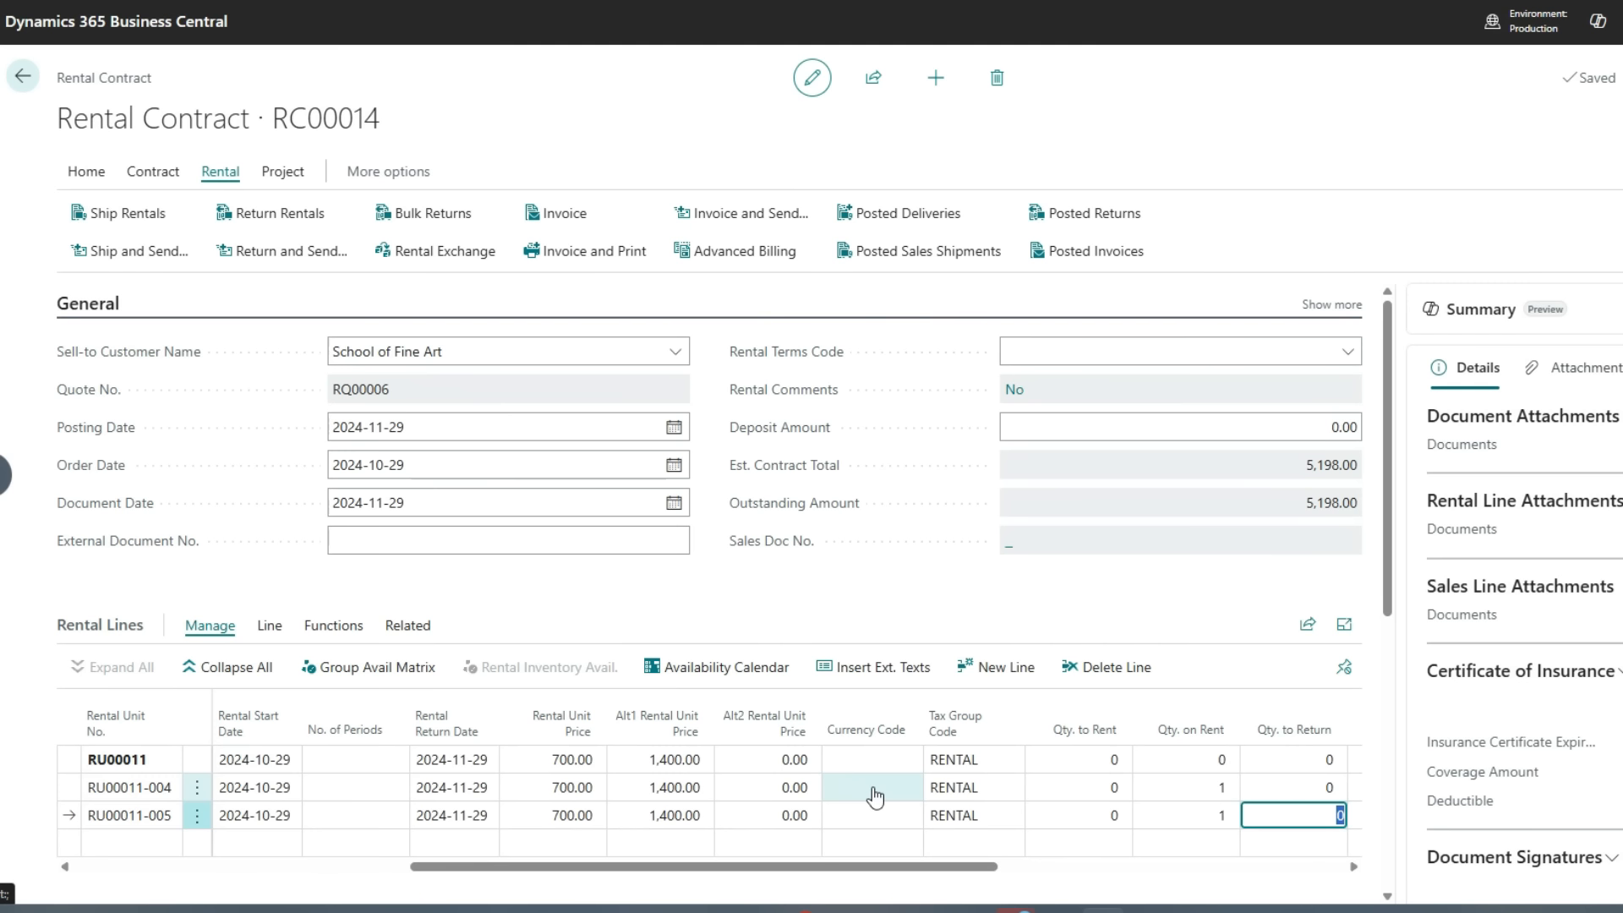
text(1)
key(Up)
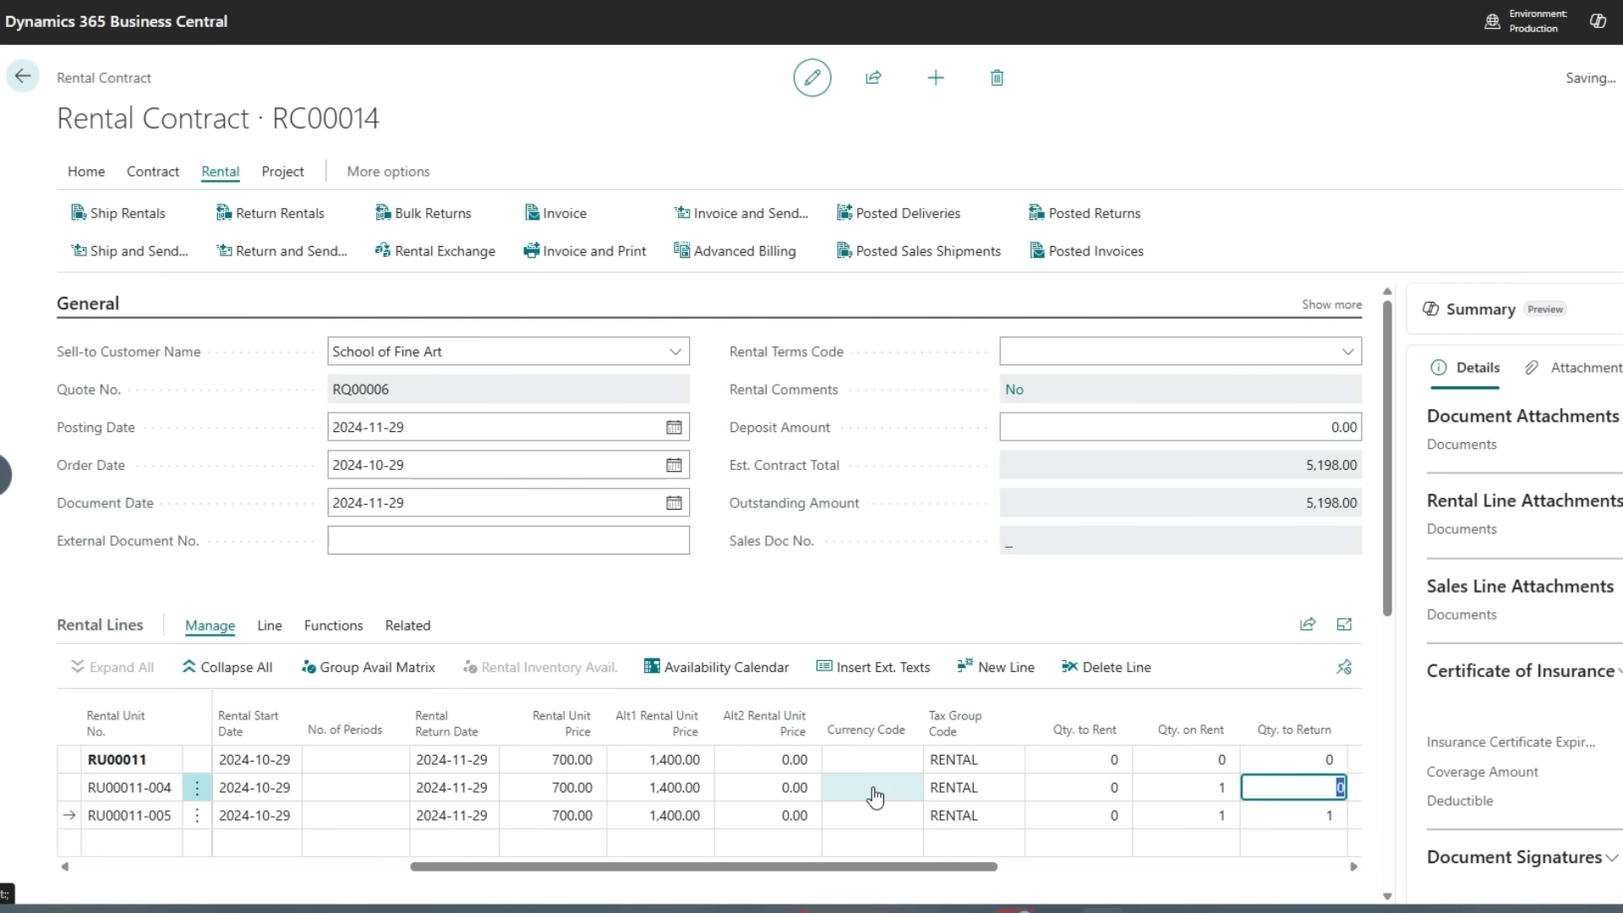
text(1)
key(Up)
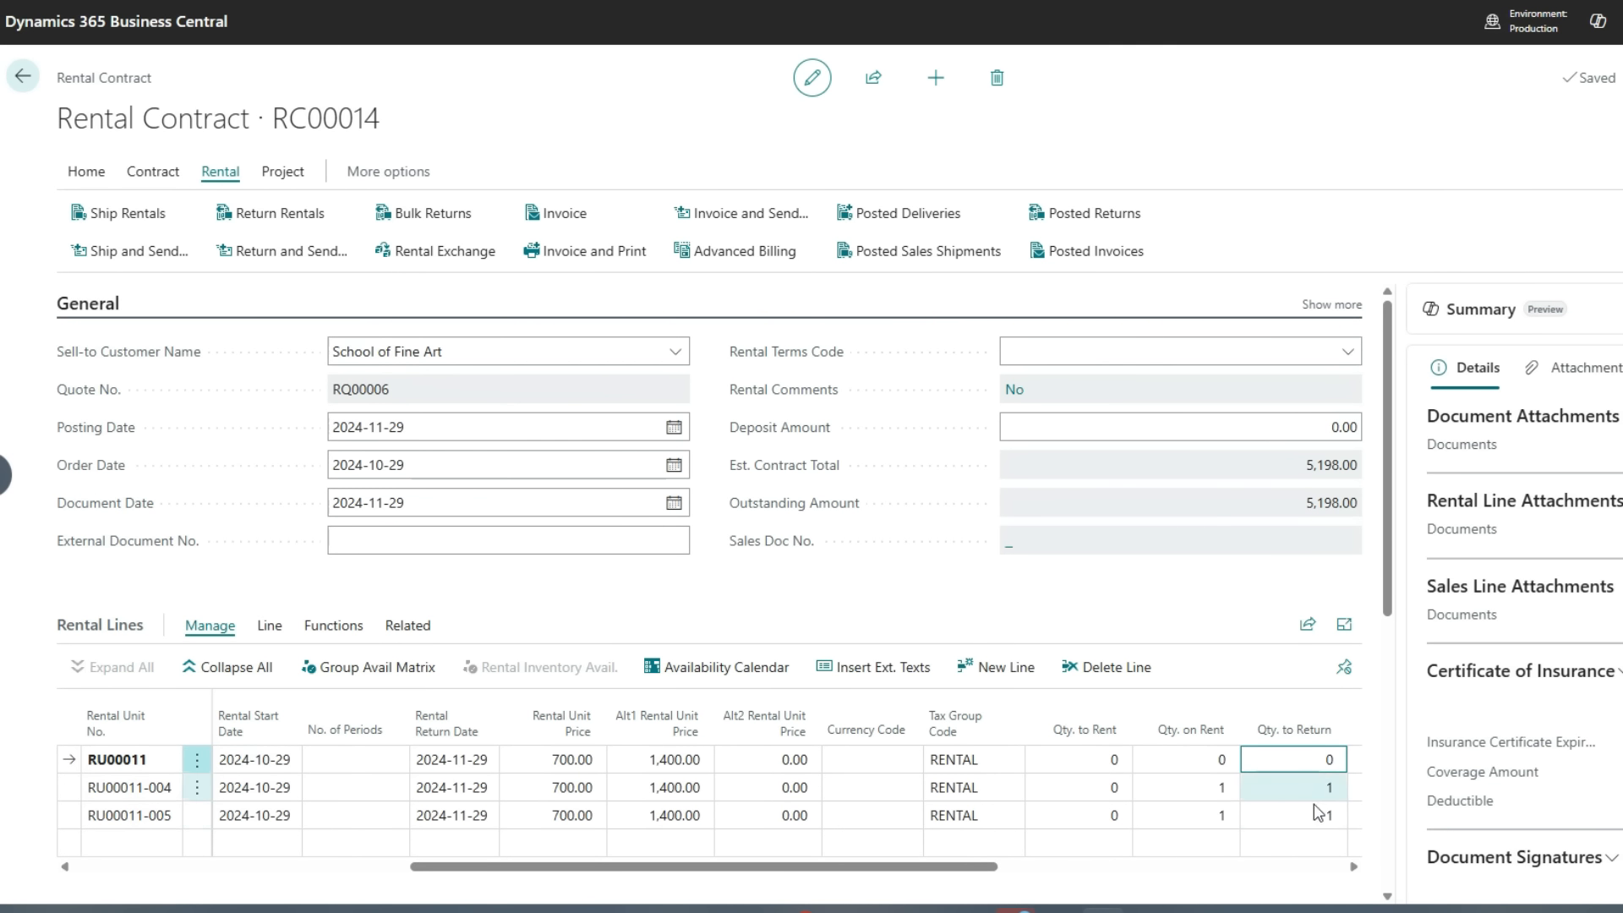
Post the return of the rental contract, creating and opening the return inspection service ticket
drag(535, 876, 38, 862)
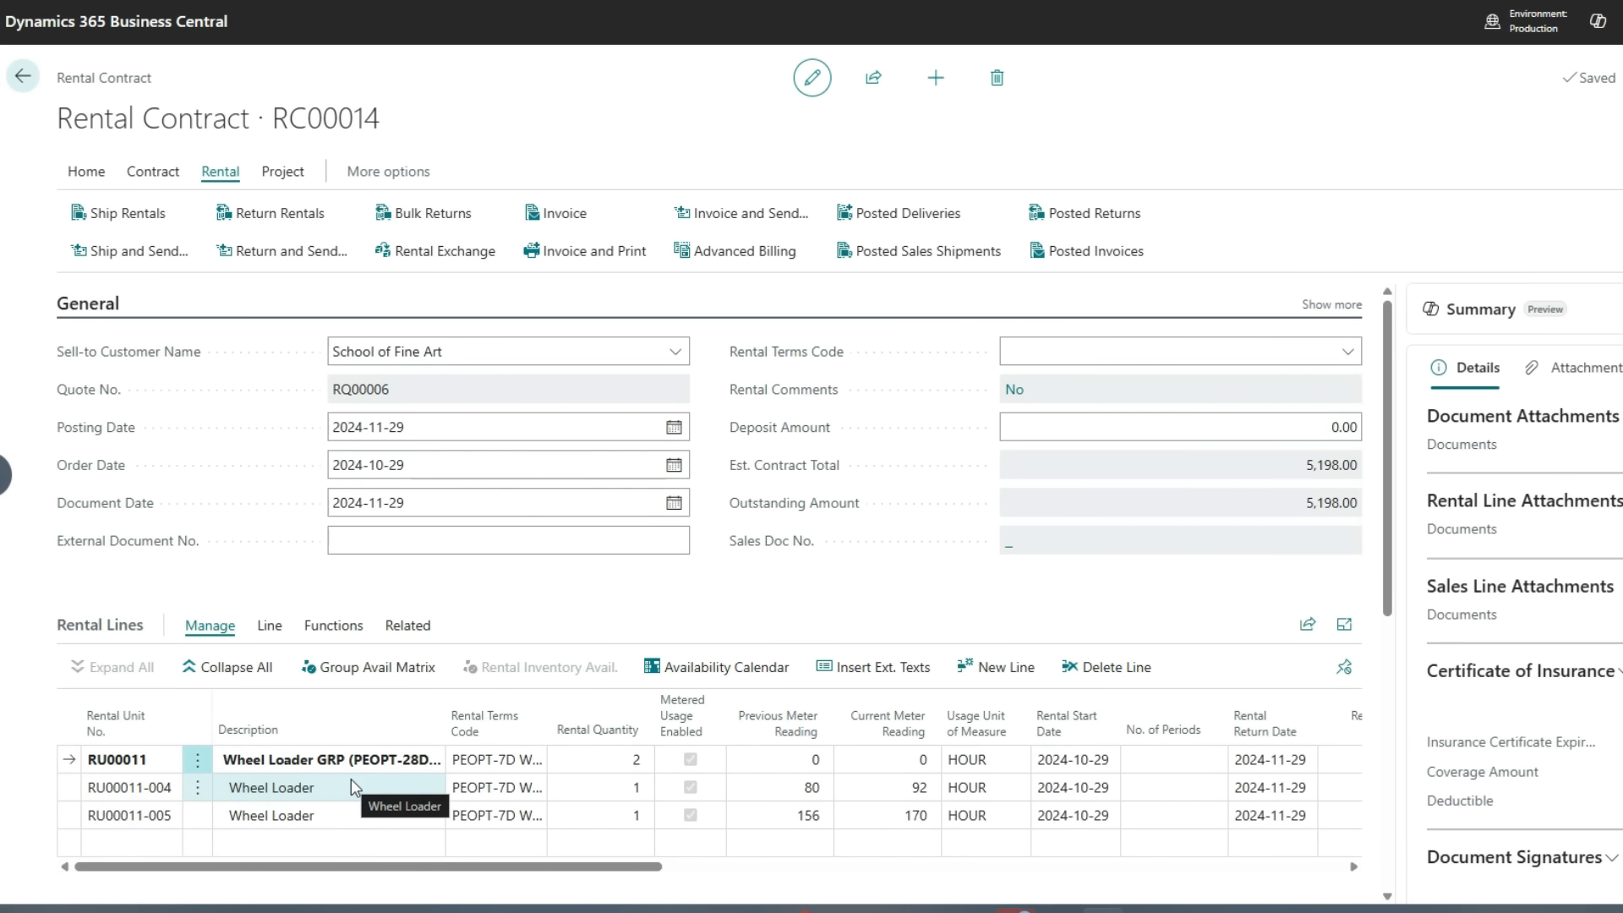
click(283, 216)
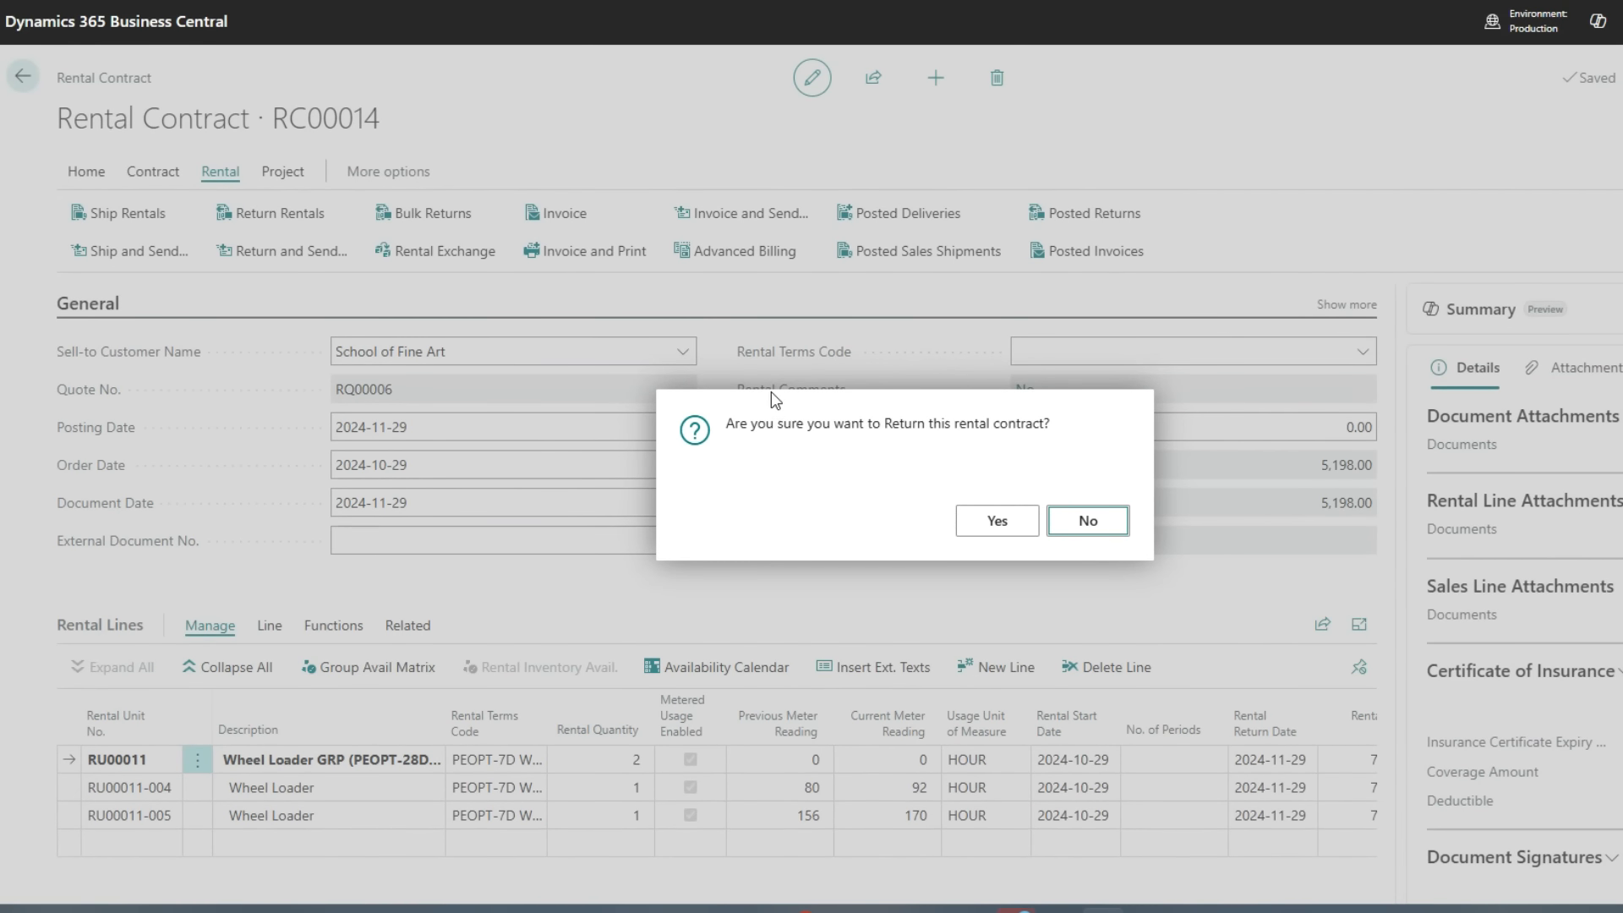
click(987, 524)
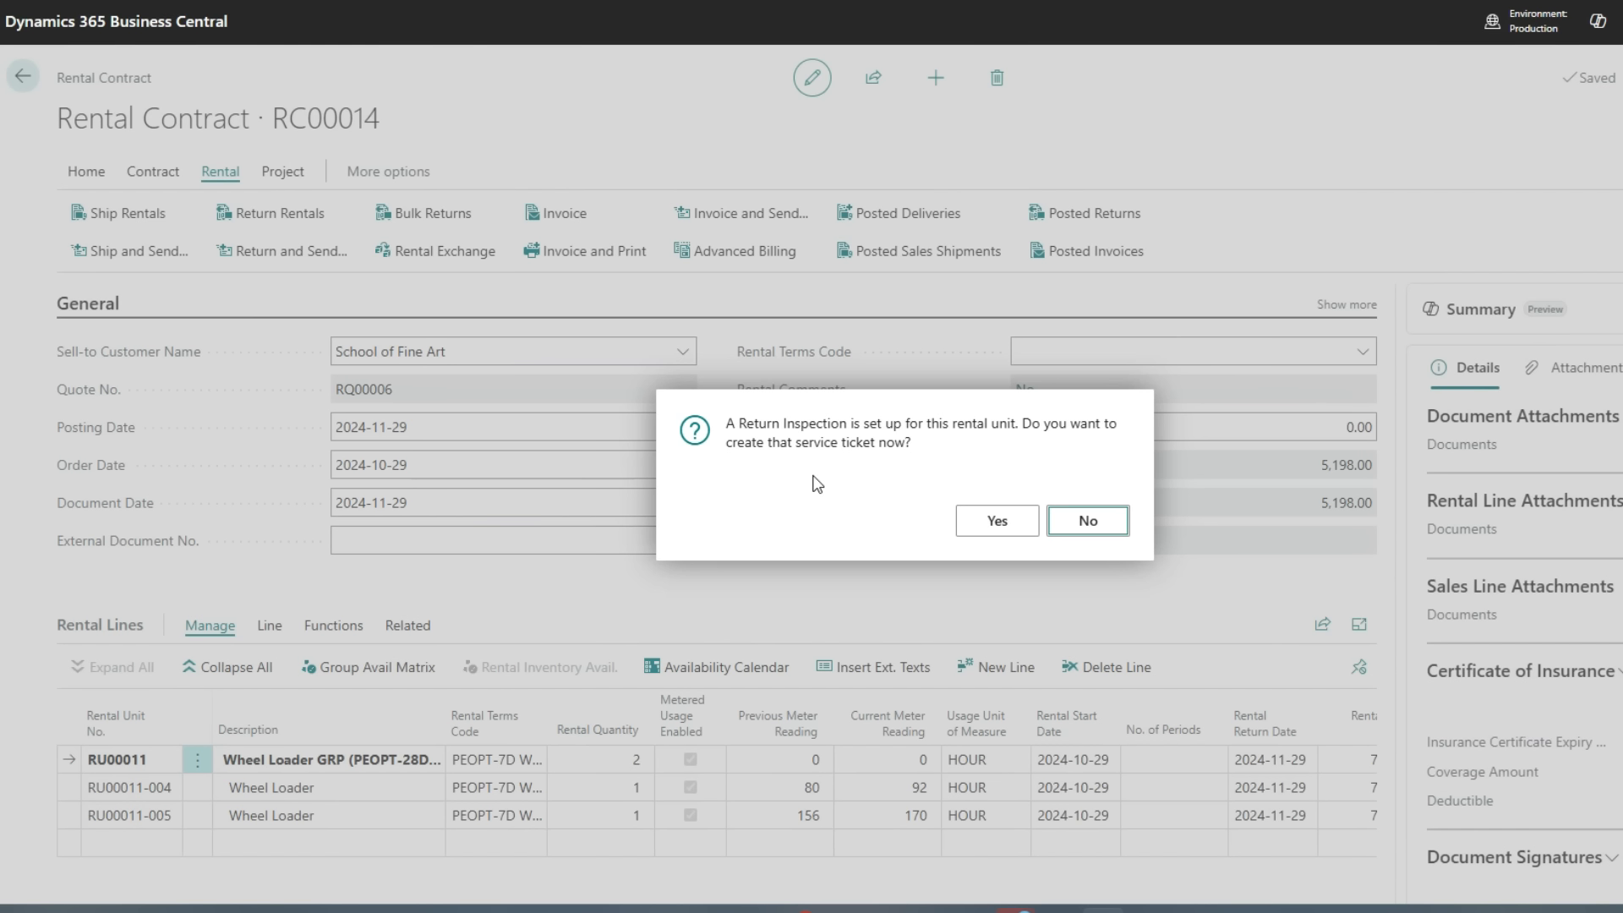
click(1000, 518)
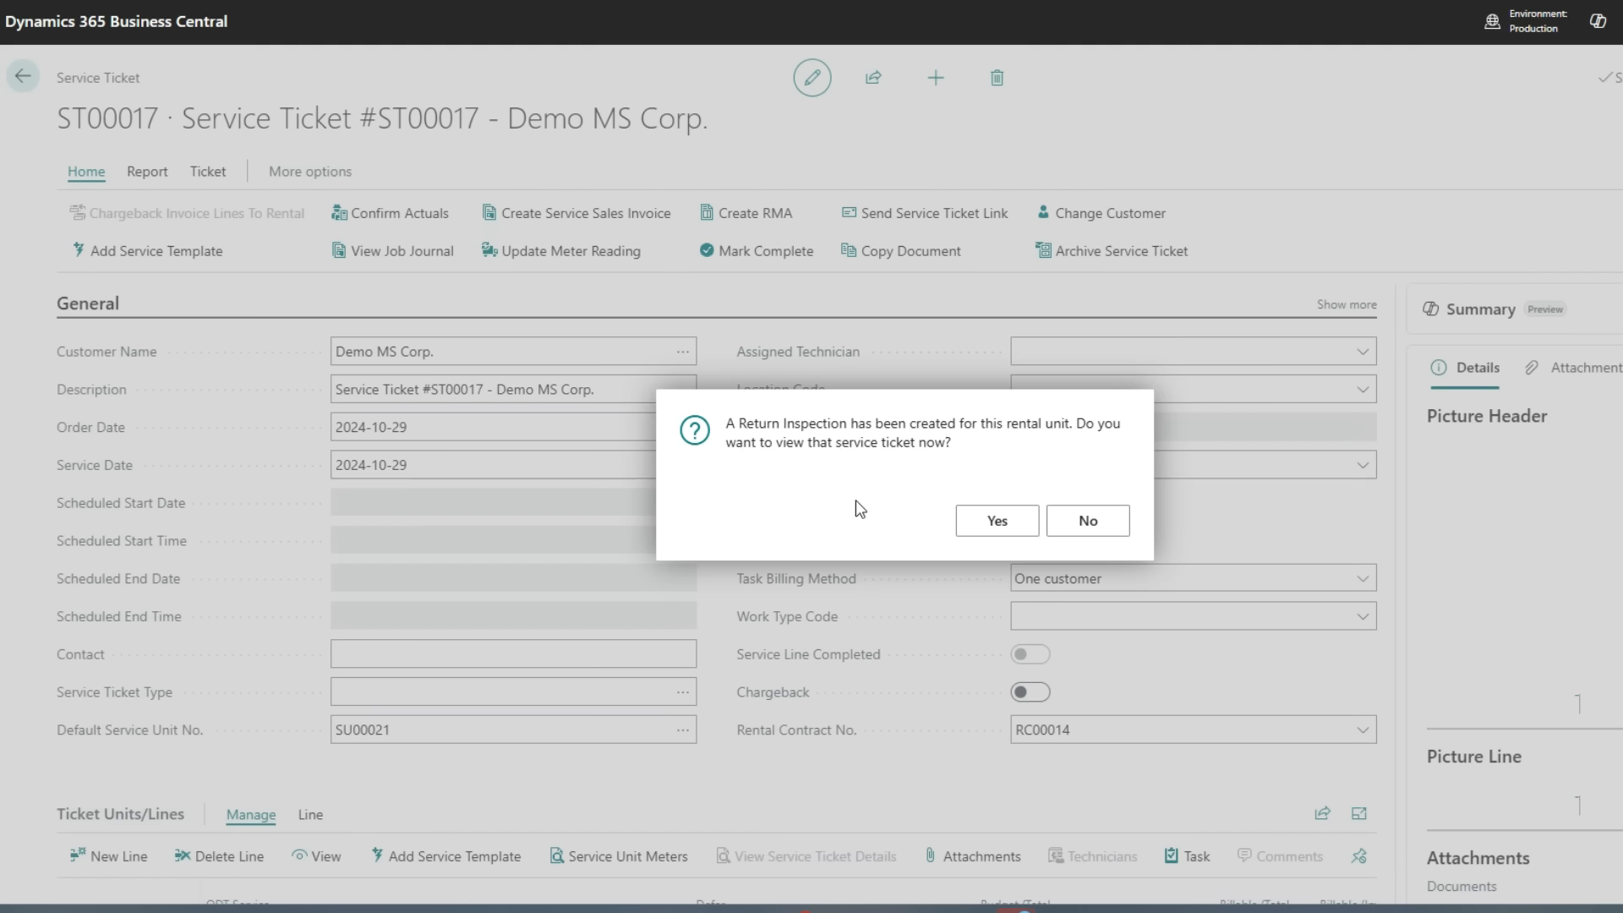
click(1000, 522)
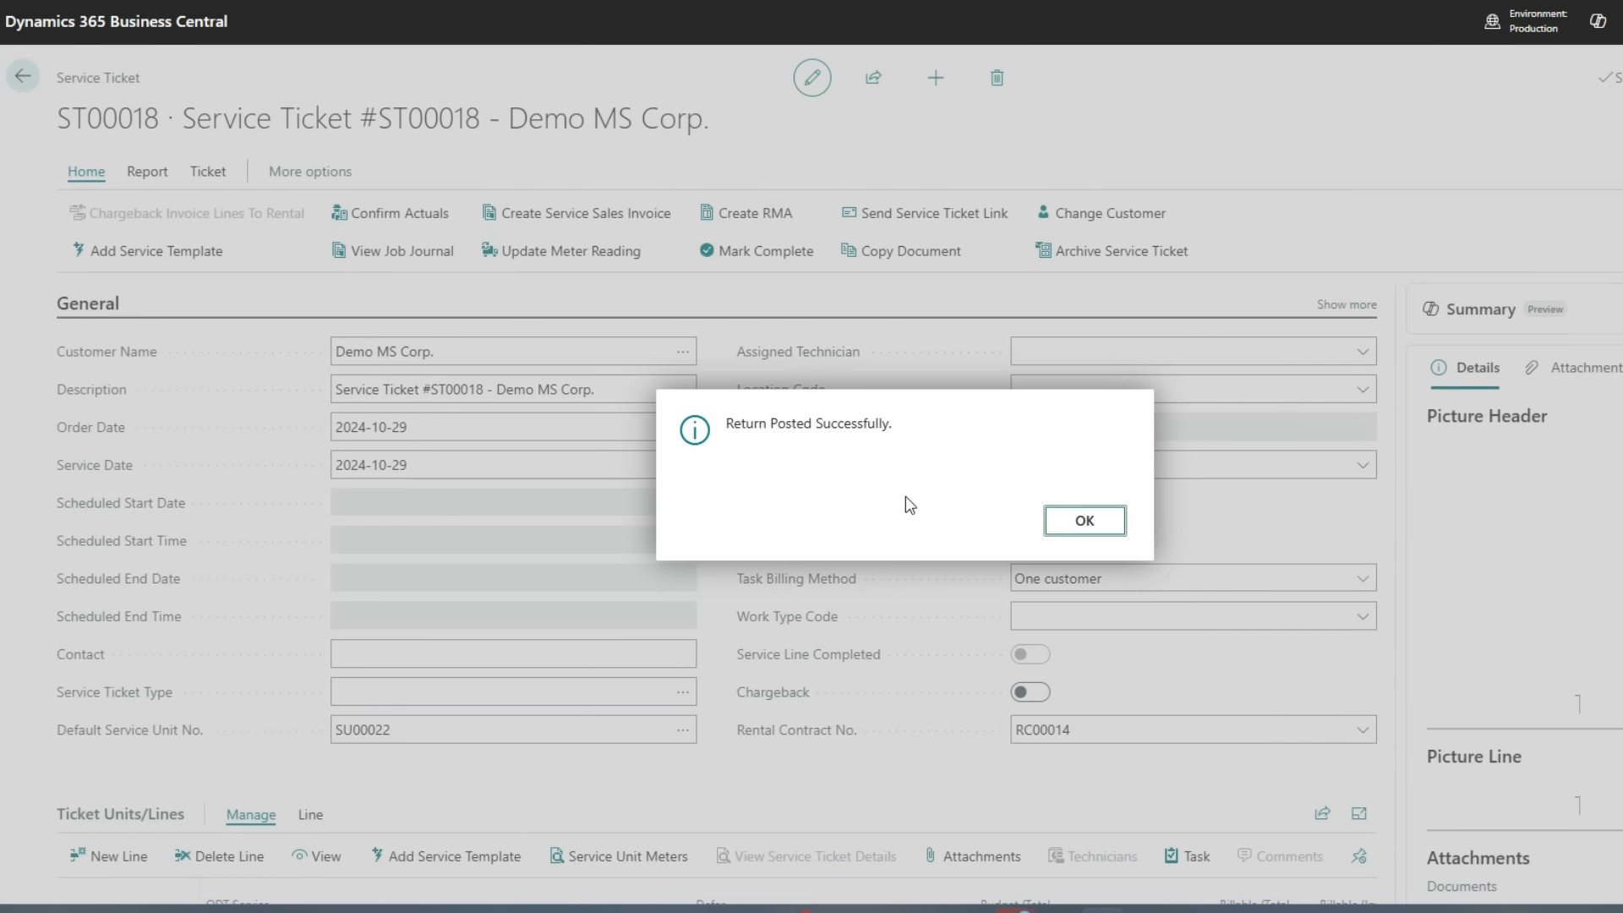
click(1081, 523)
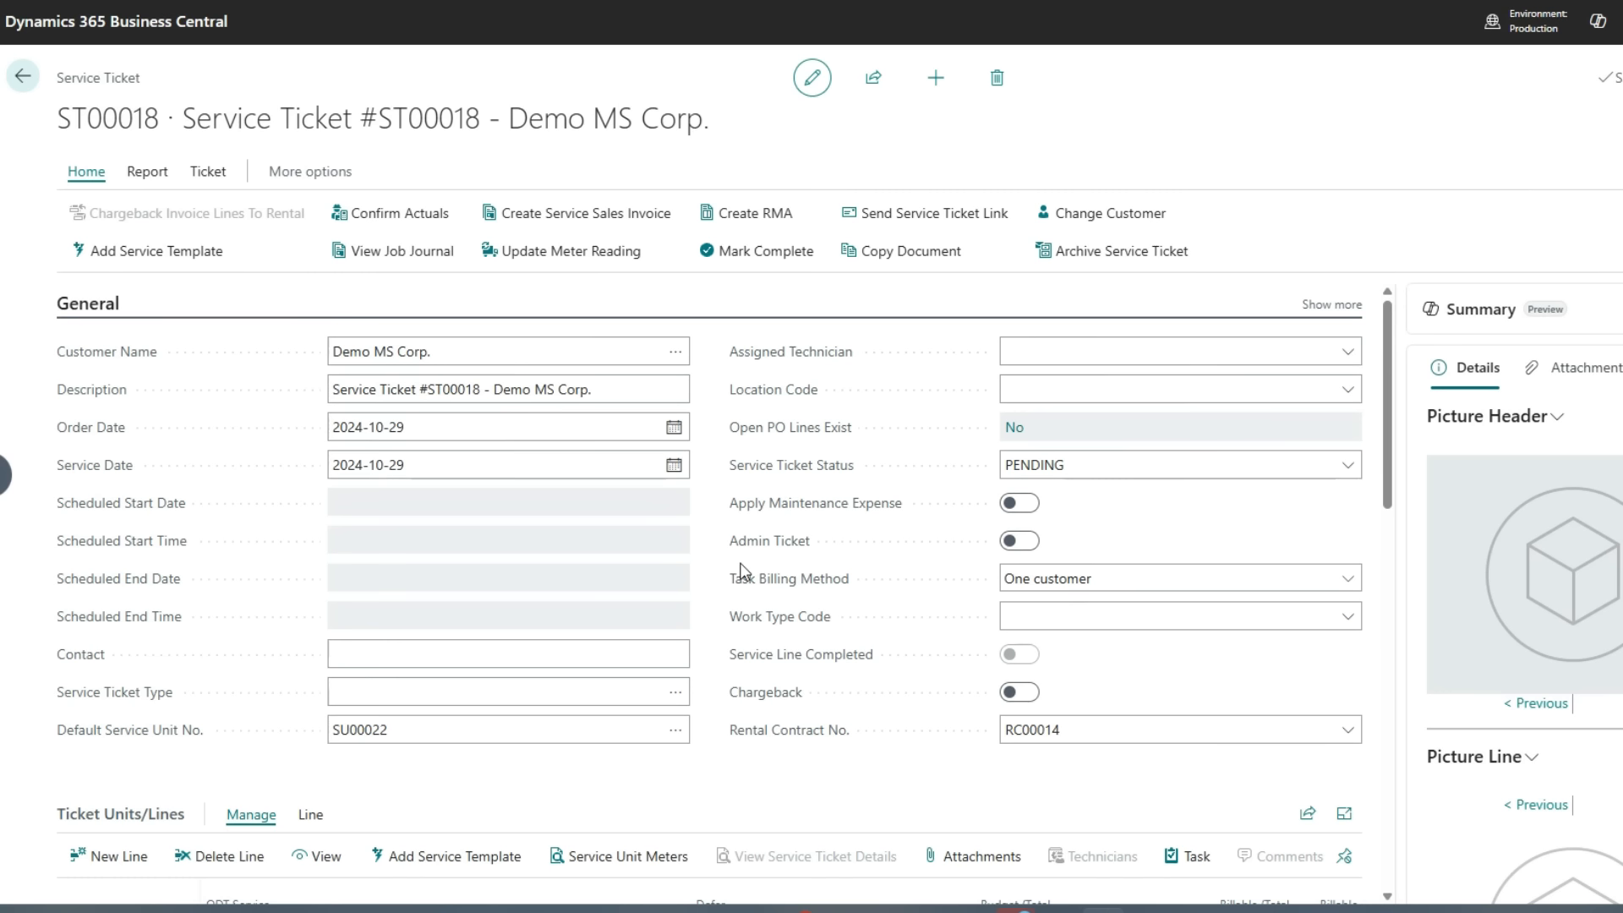
Review the return inspection task lines on the service ticket
scroll(777, 578, down, 6)
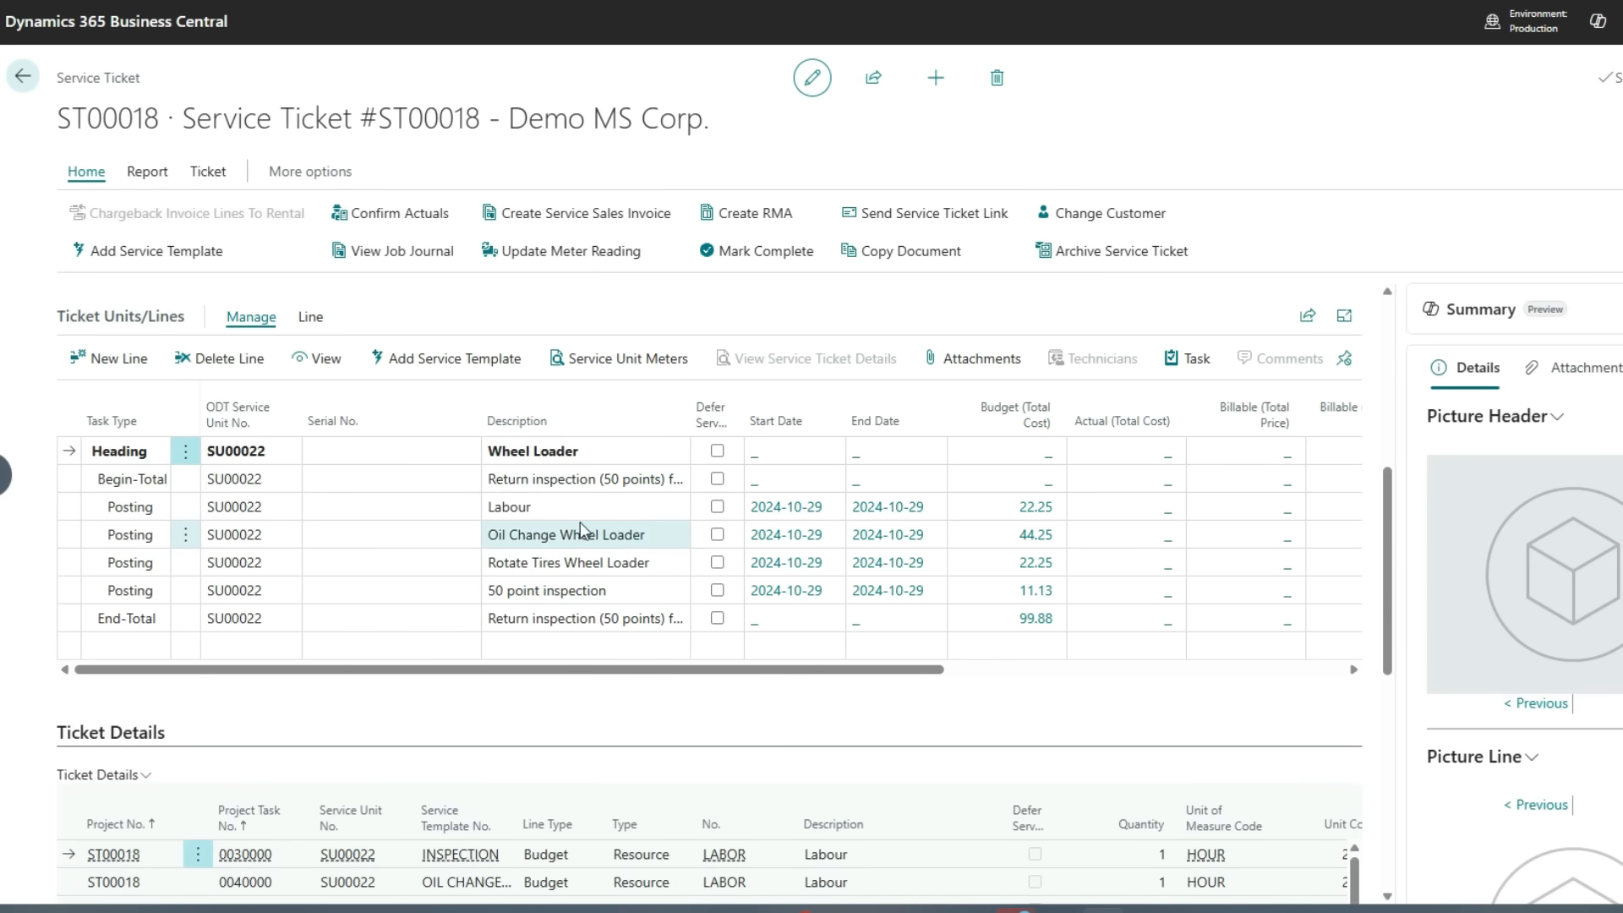
click(578, 479)
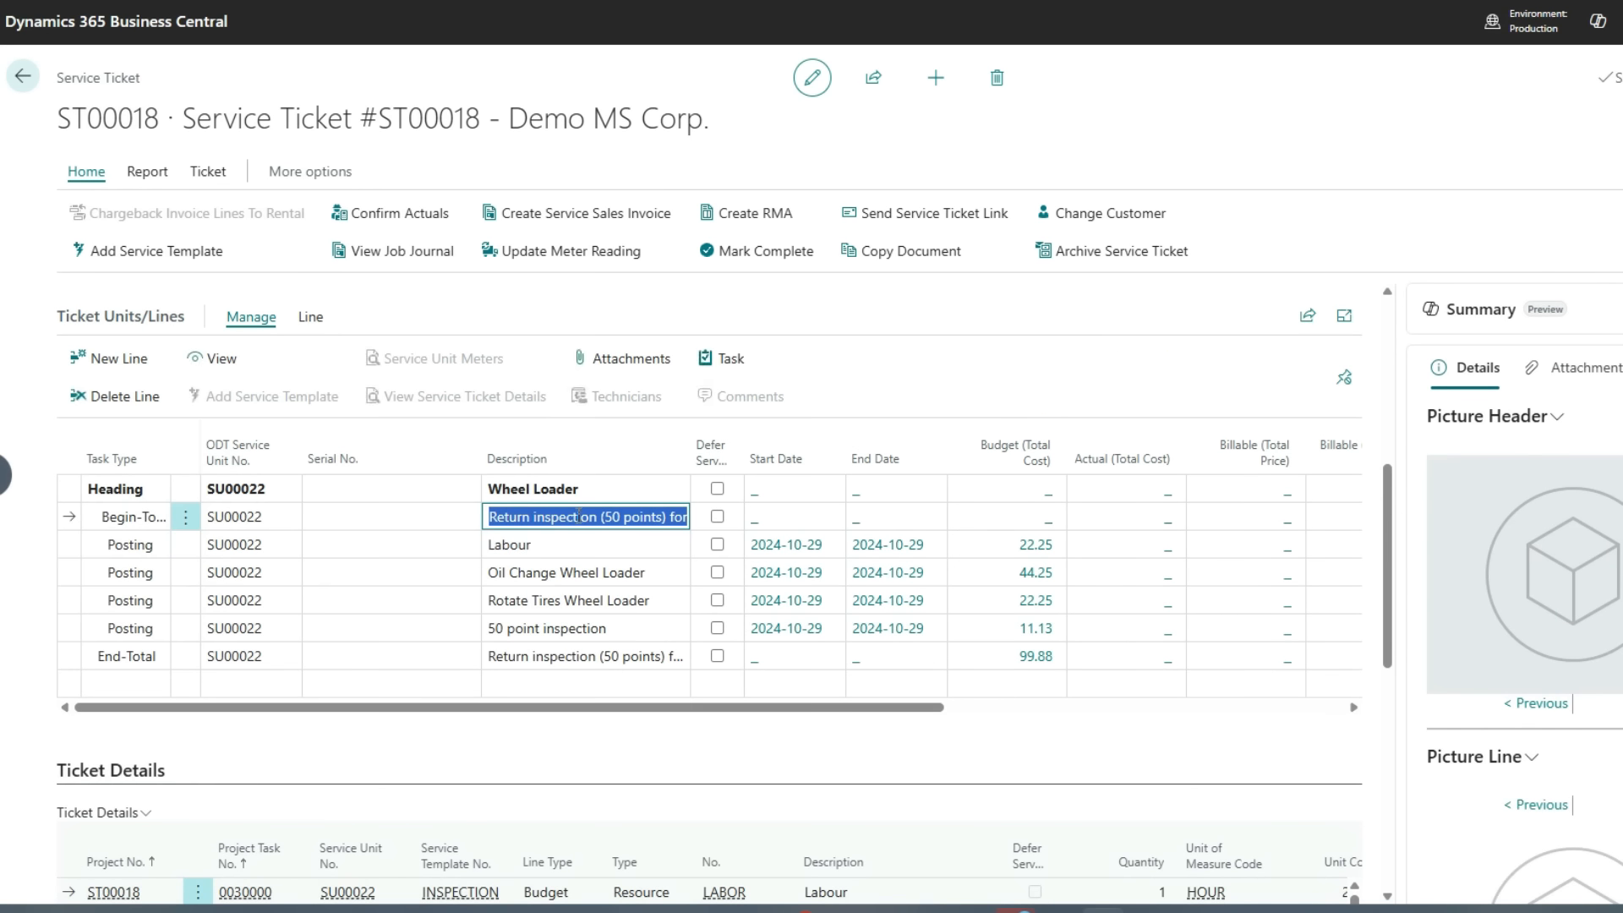
click(589, 557)
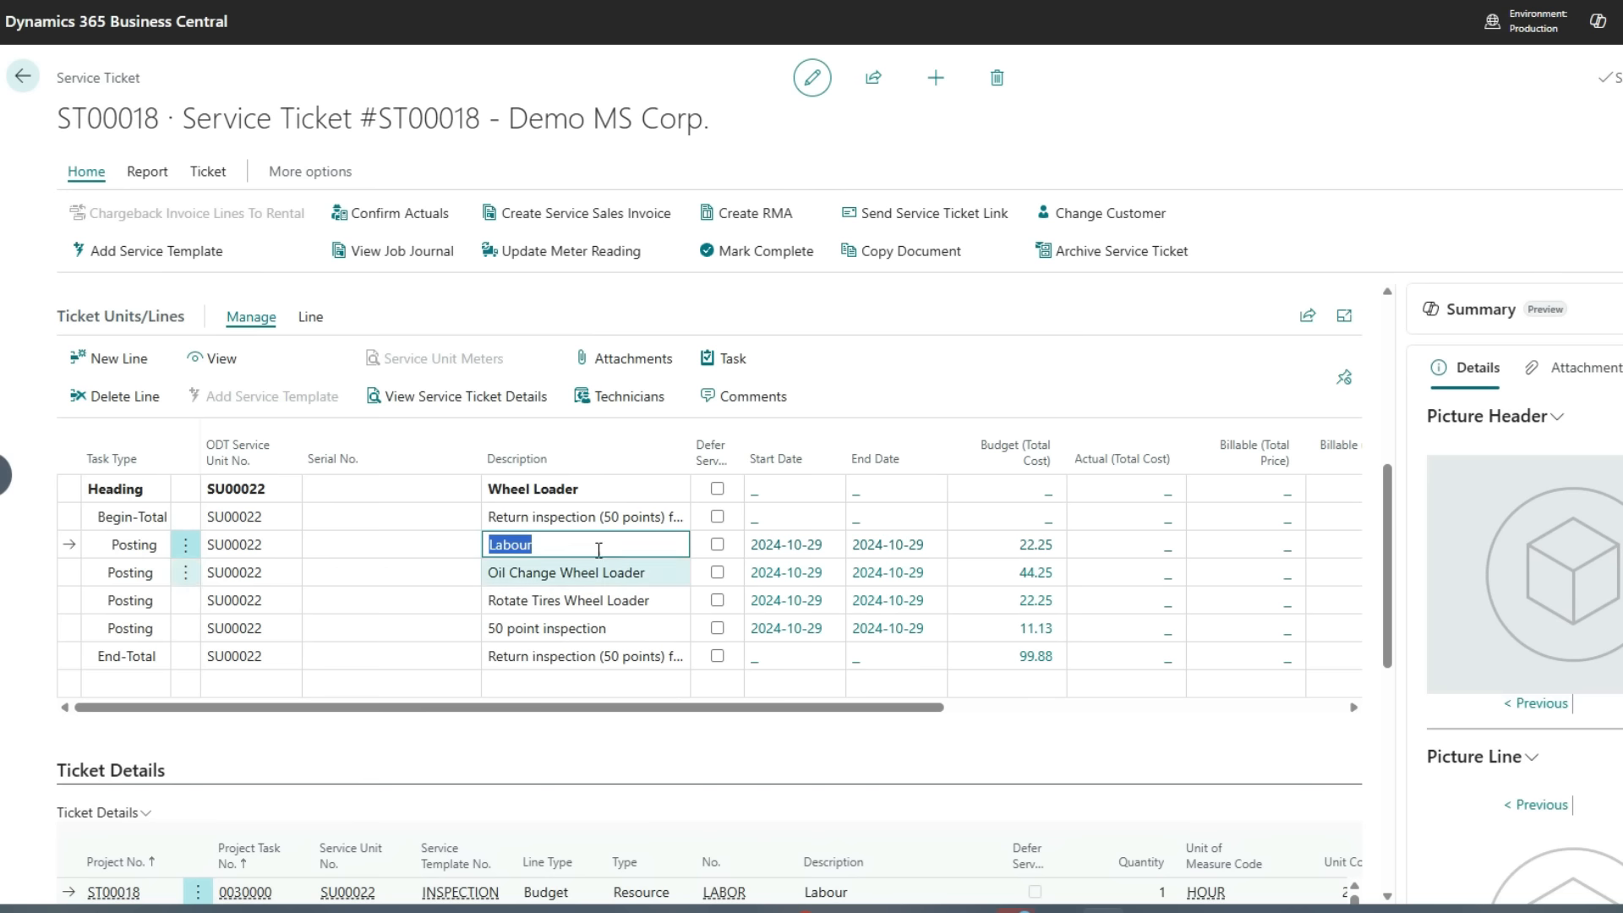
click(591, 580)
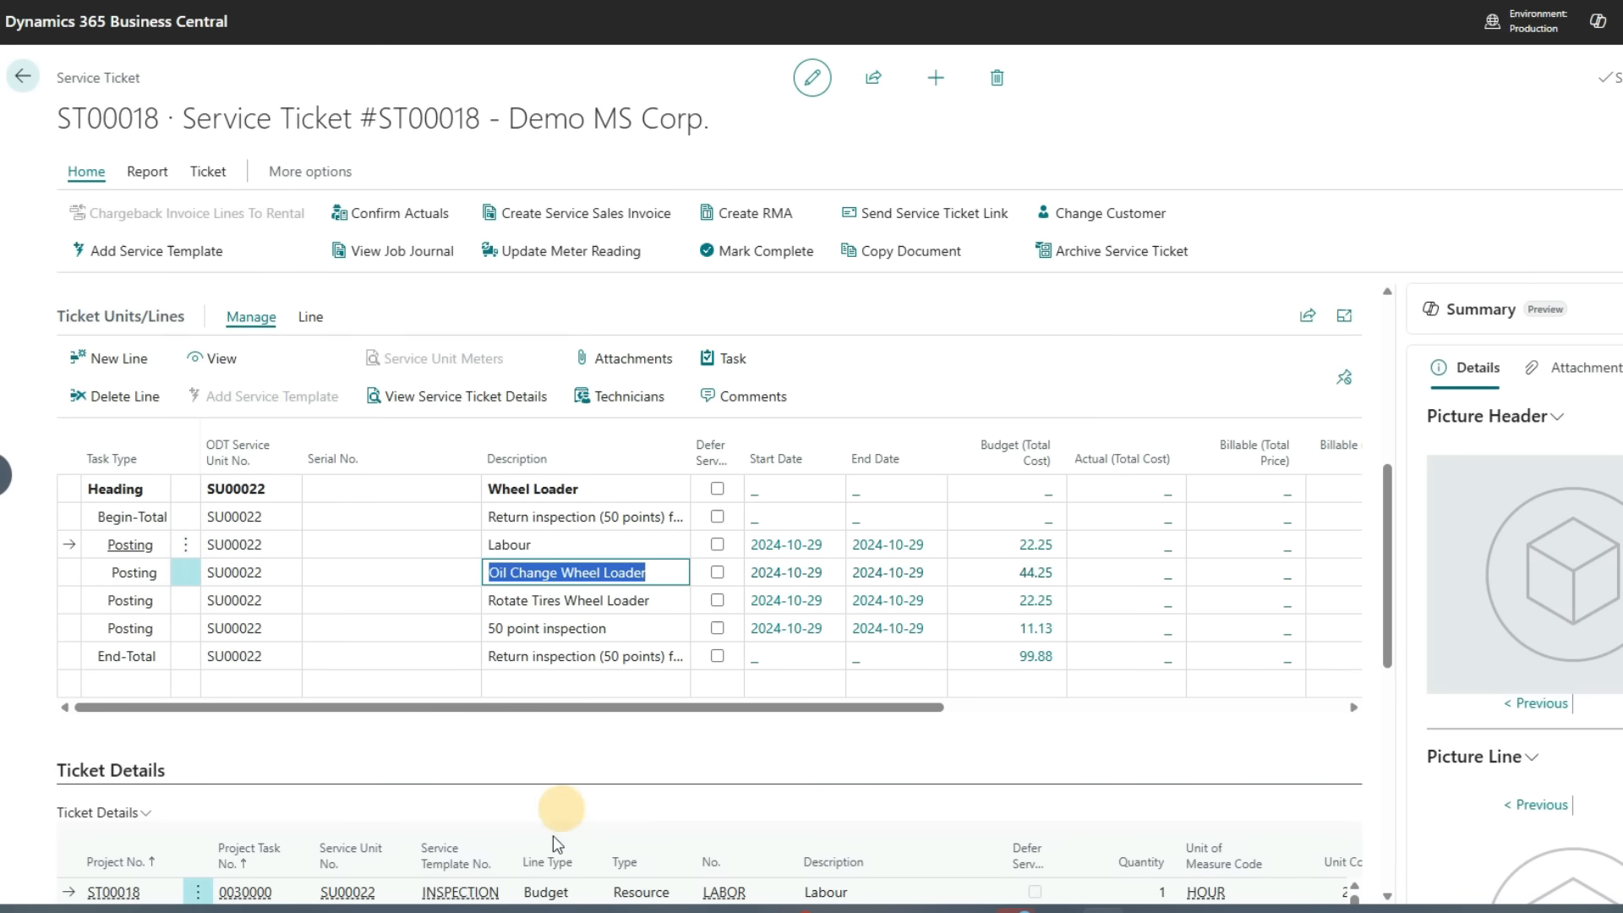
Open the service ticket's 50 Points inspection checklist and review its checklist details
click(570, 584)
click(570, 600)
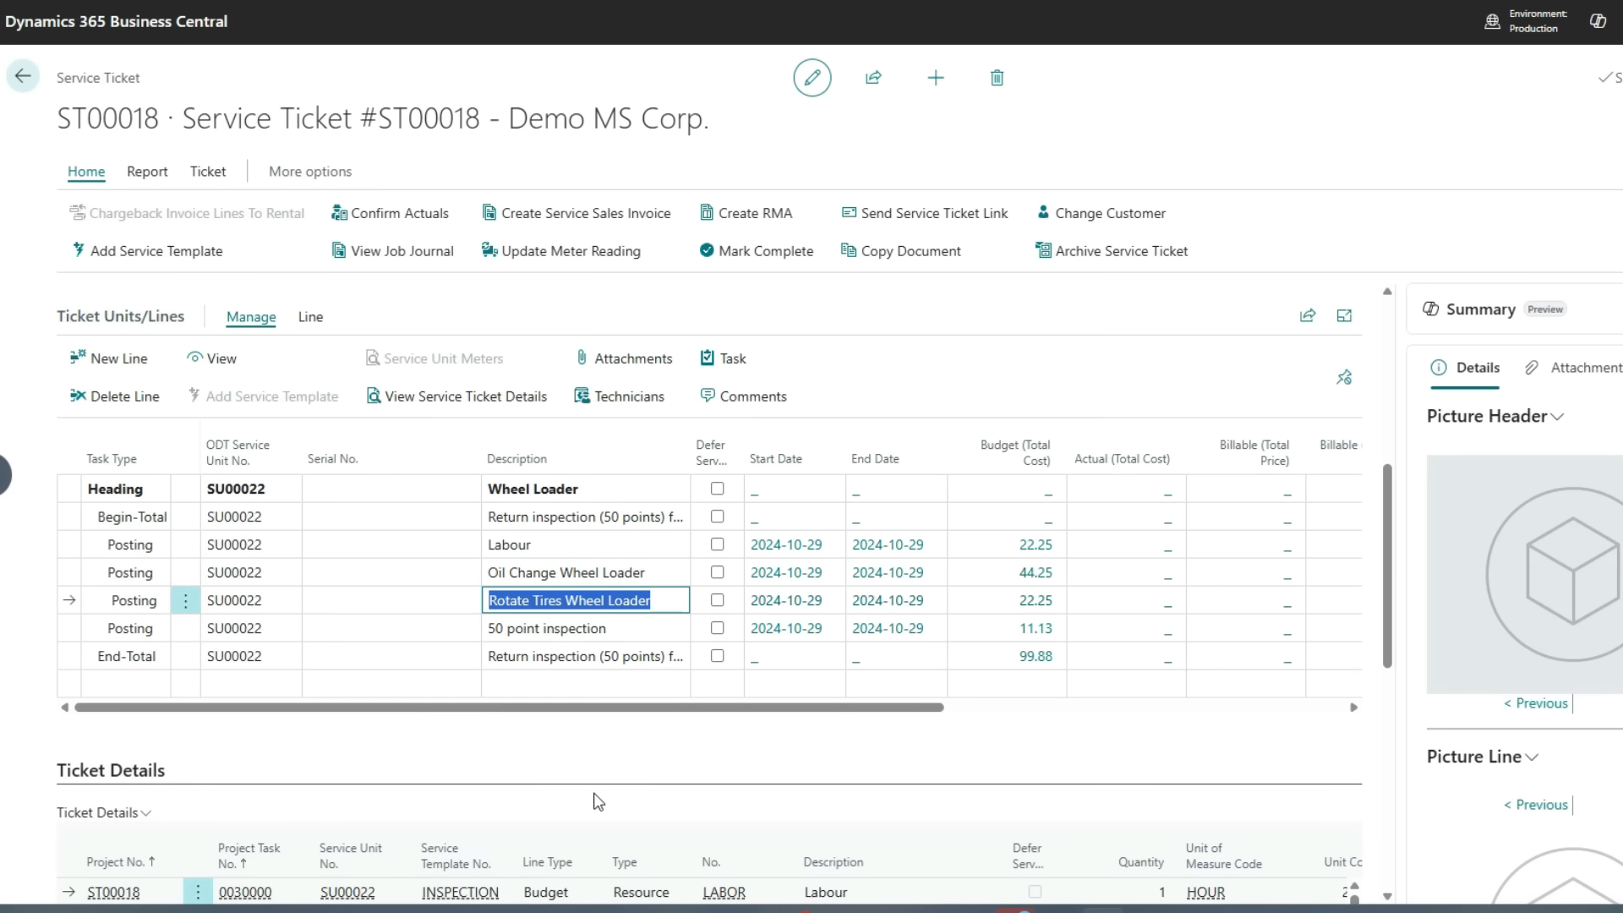
key(Down)
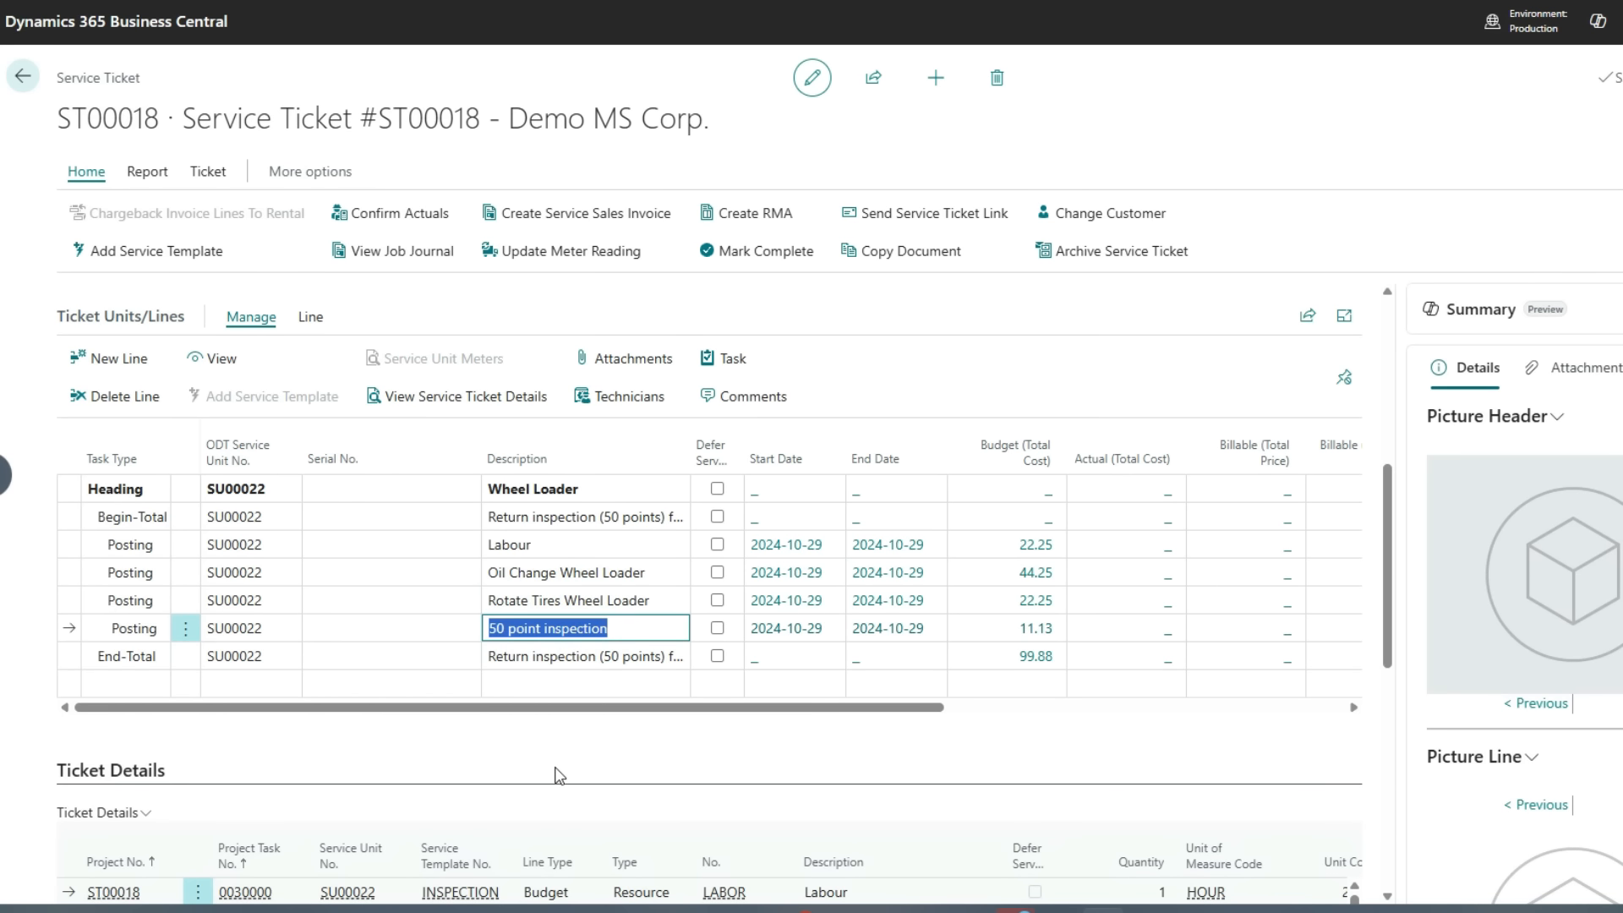
click(556, 767)
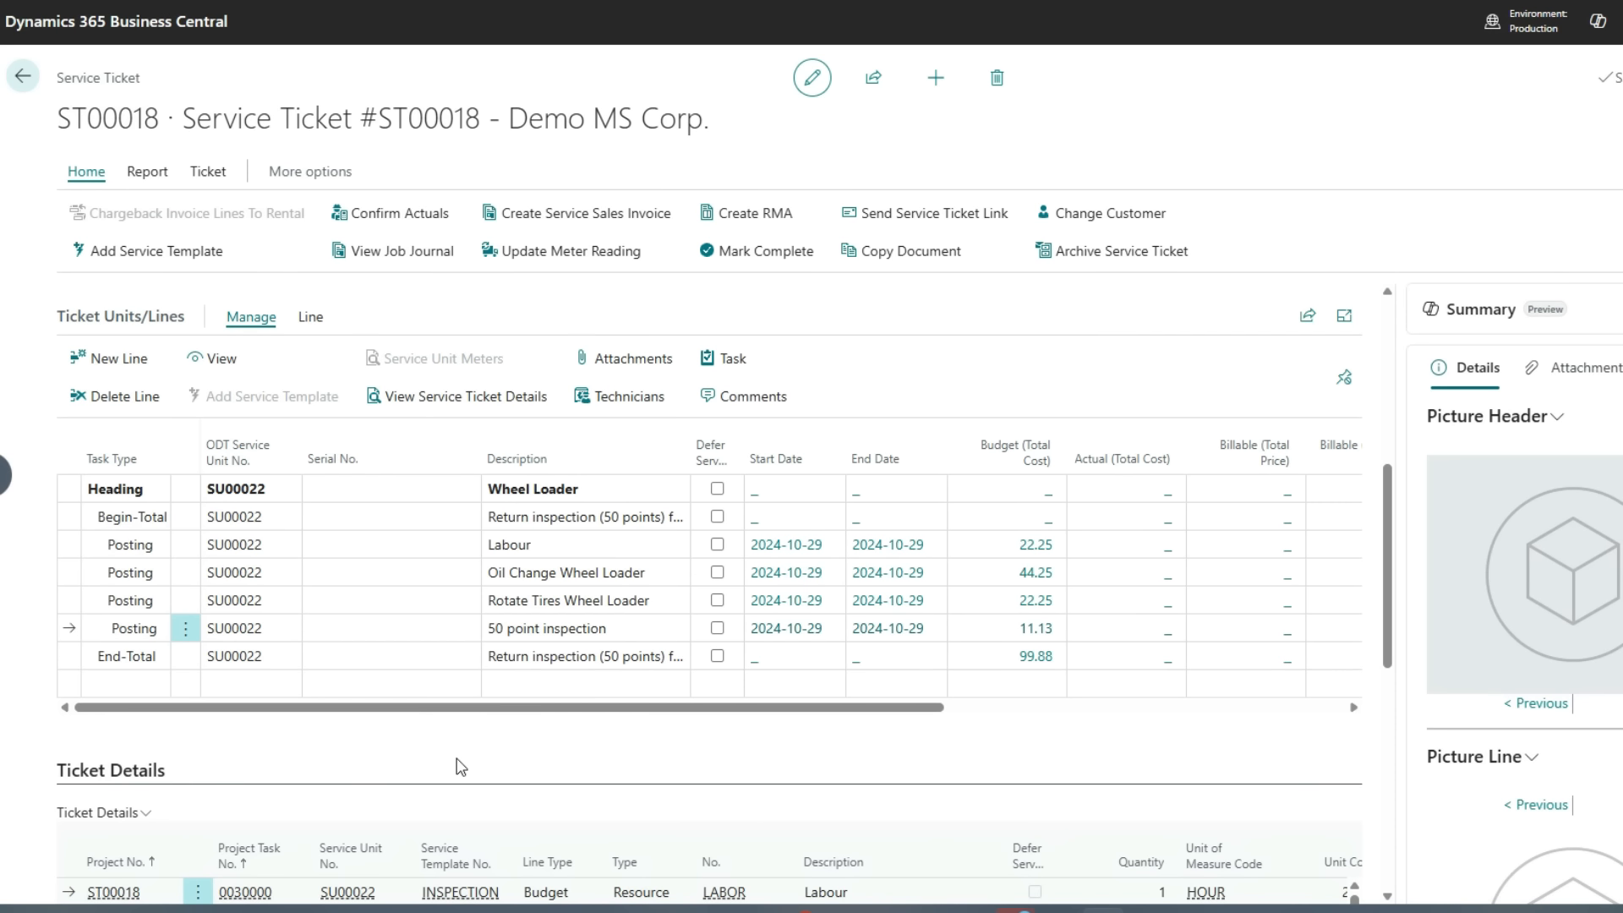
click(312, 318)
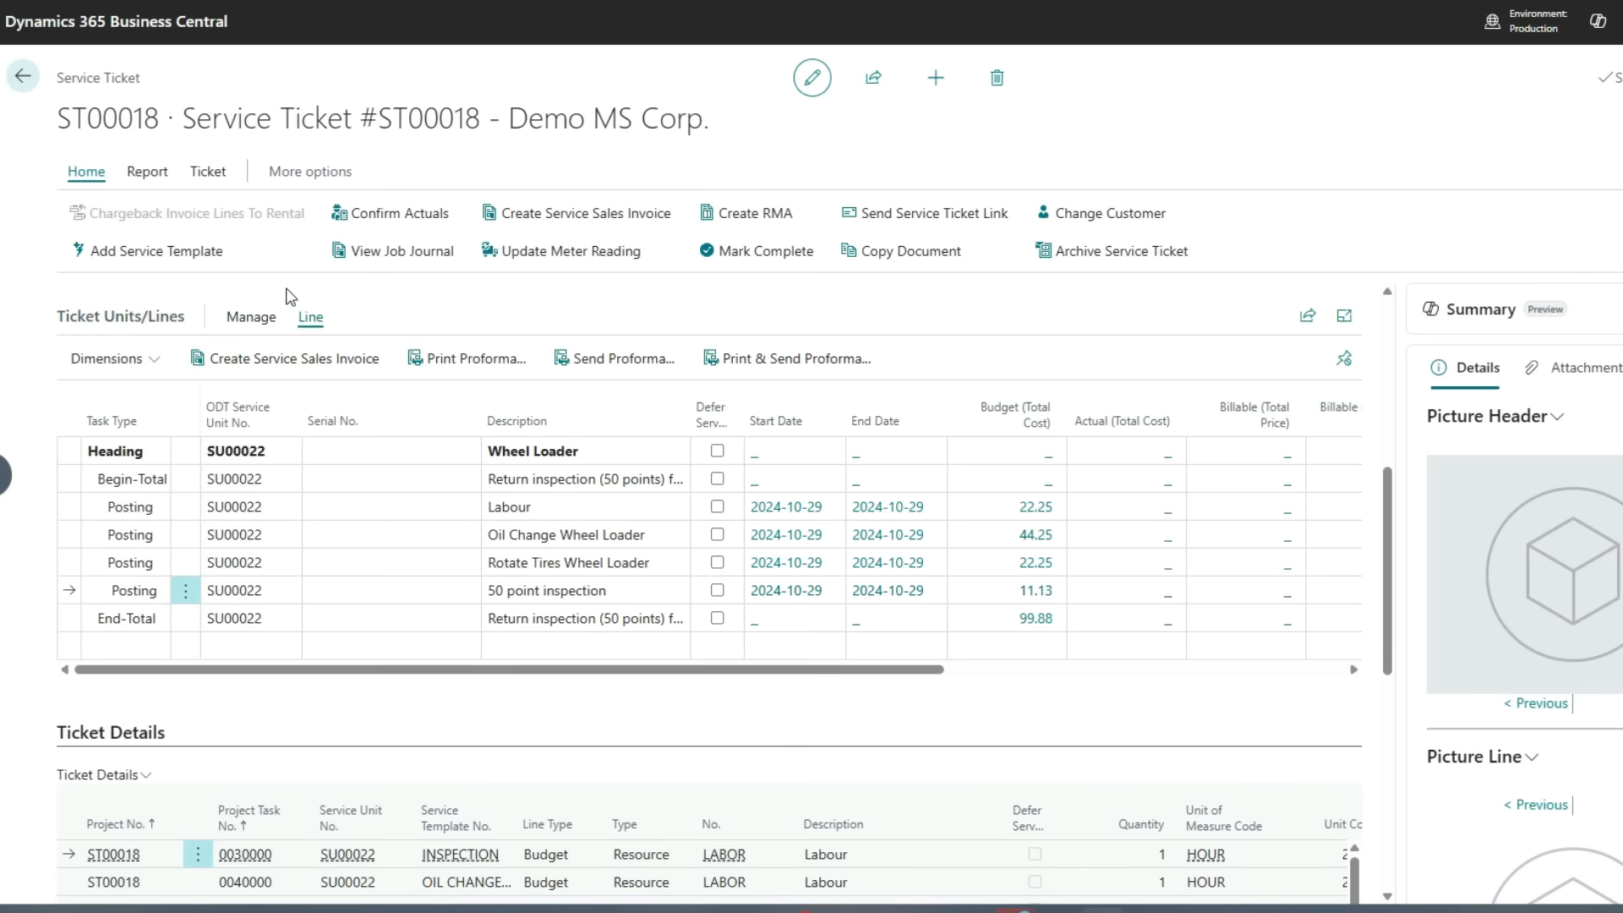
click(150, 173)
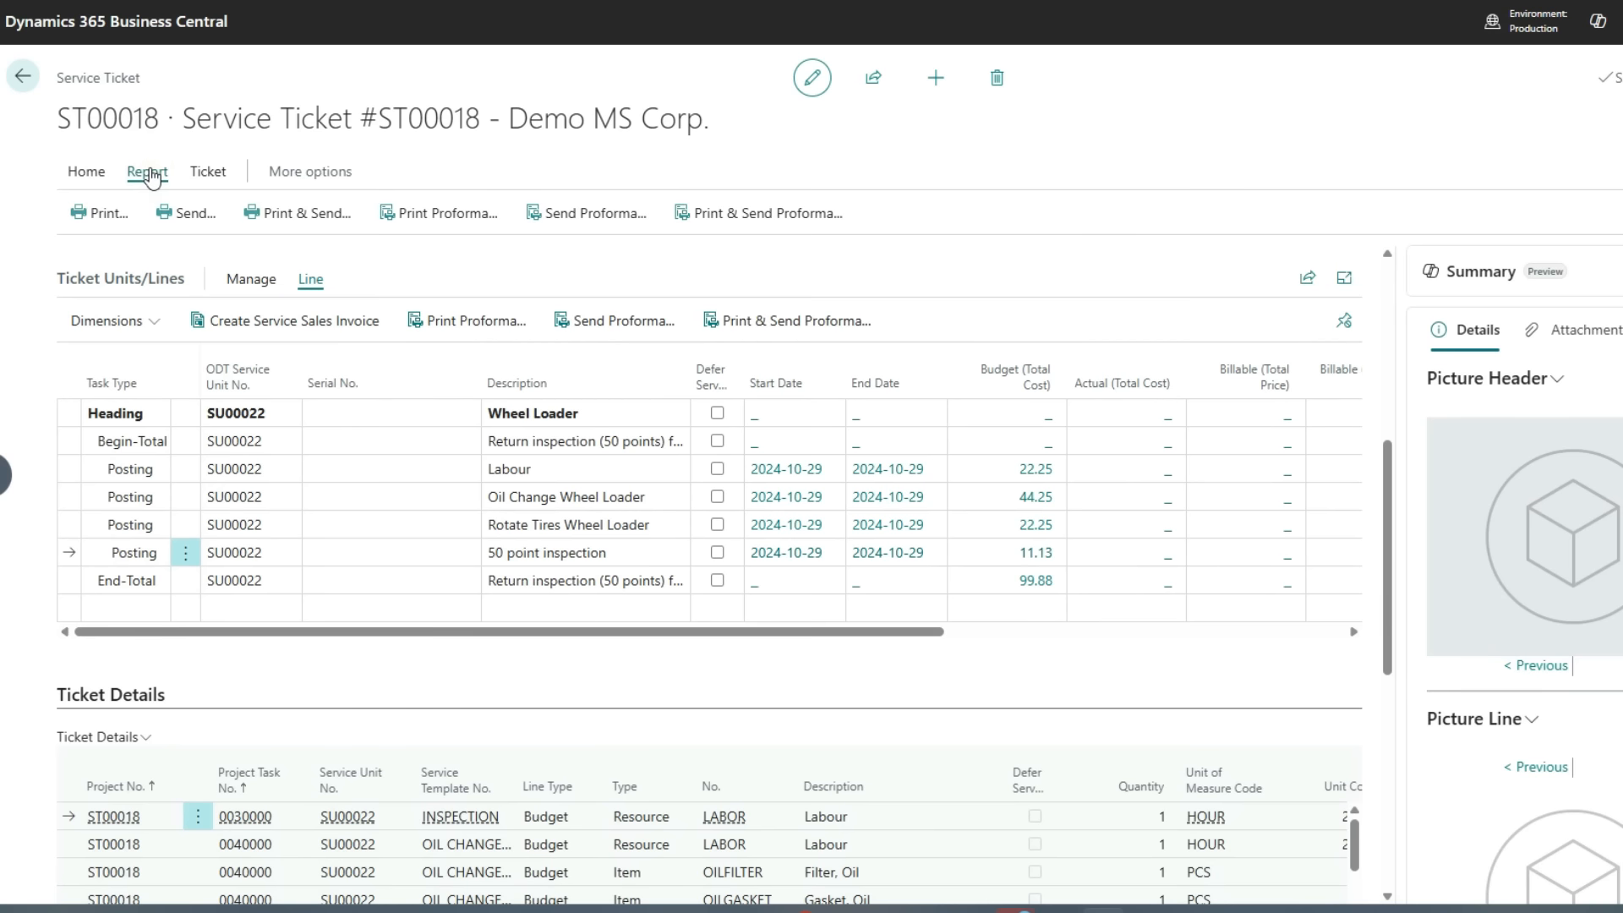
click(206, 173)
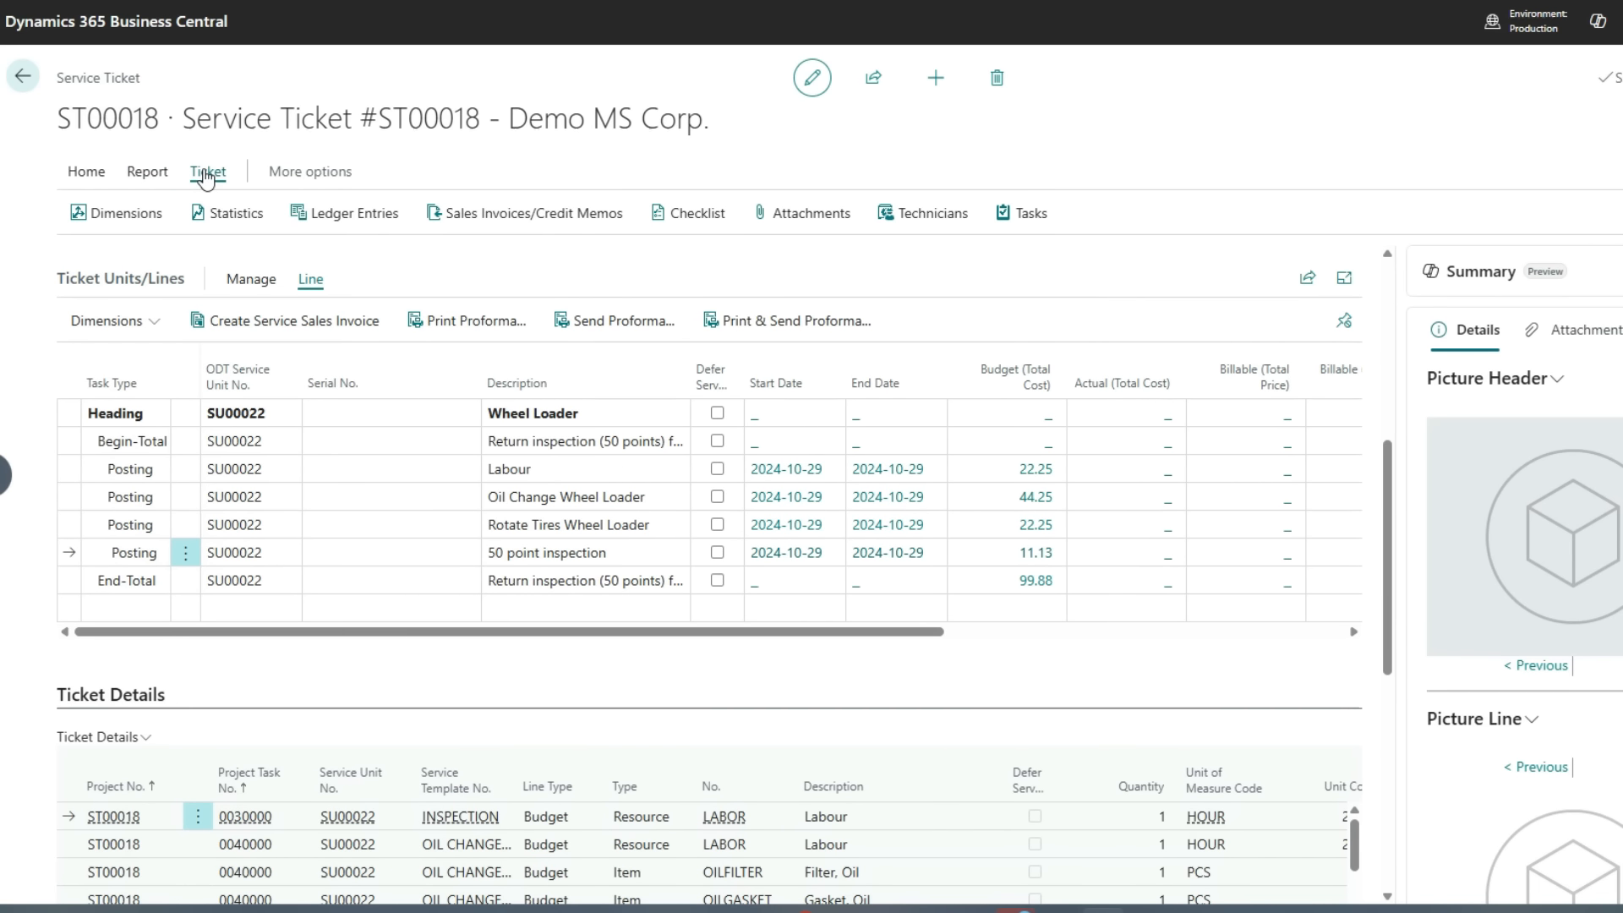
click(687, 221)
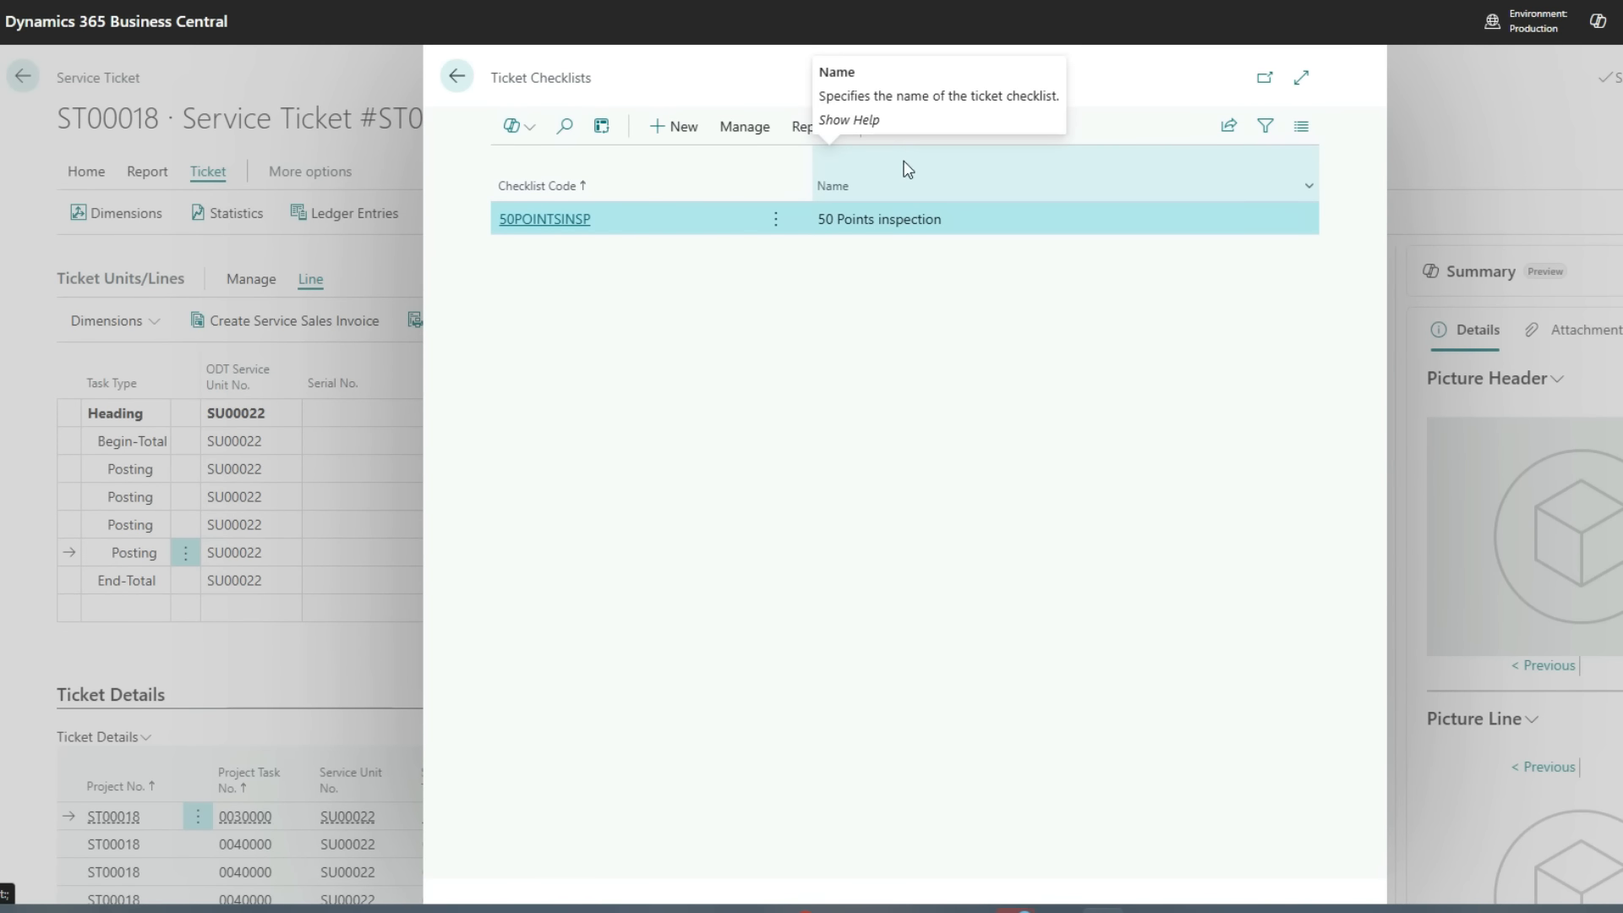
click(534, 224)
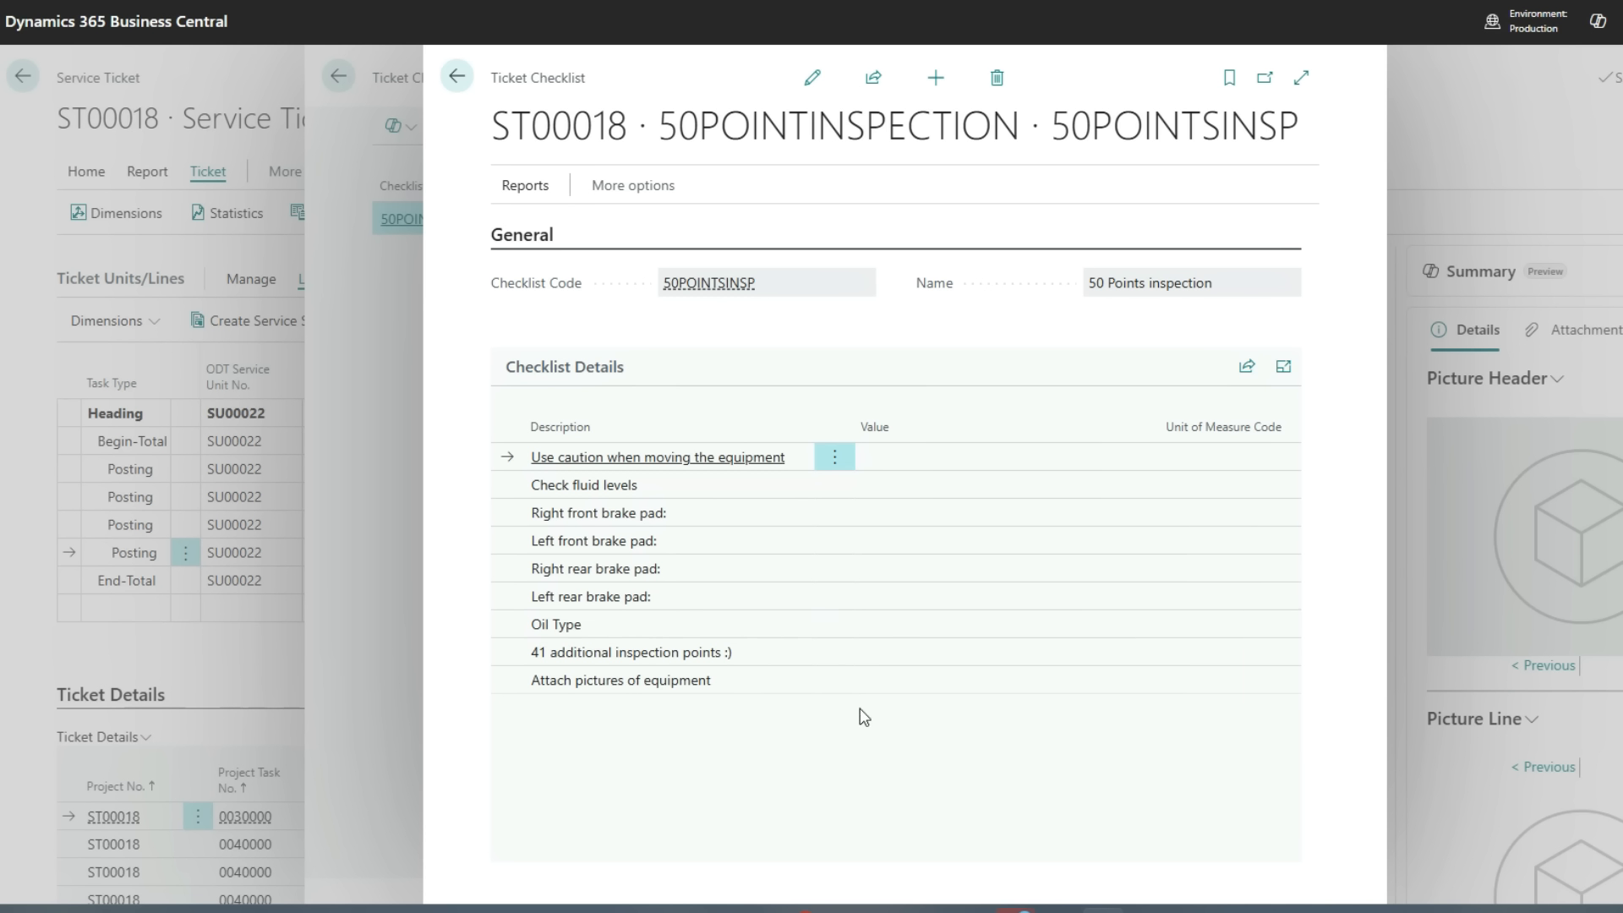
click(852, 737)
click(454, 78)
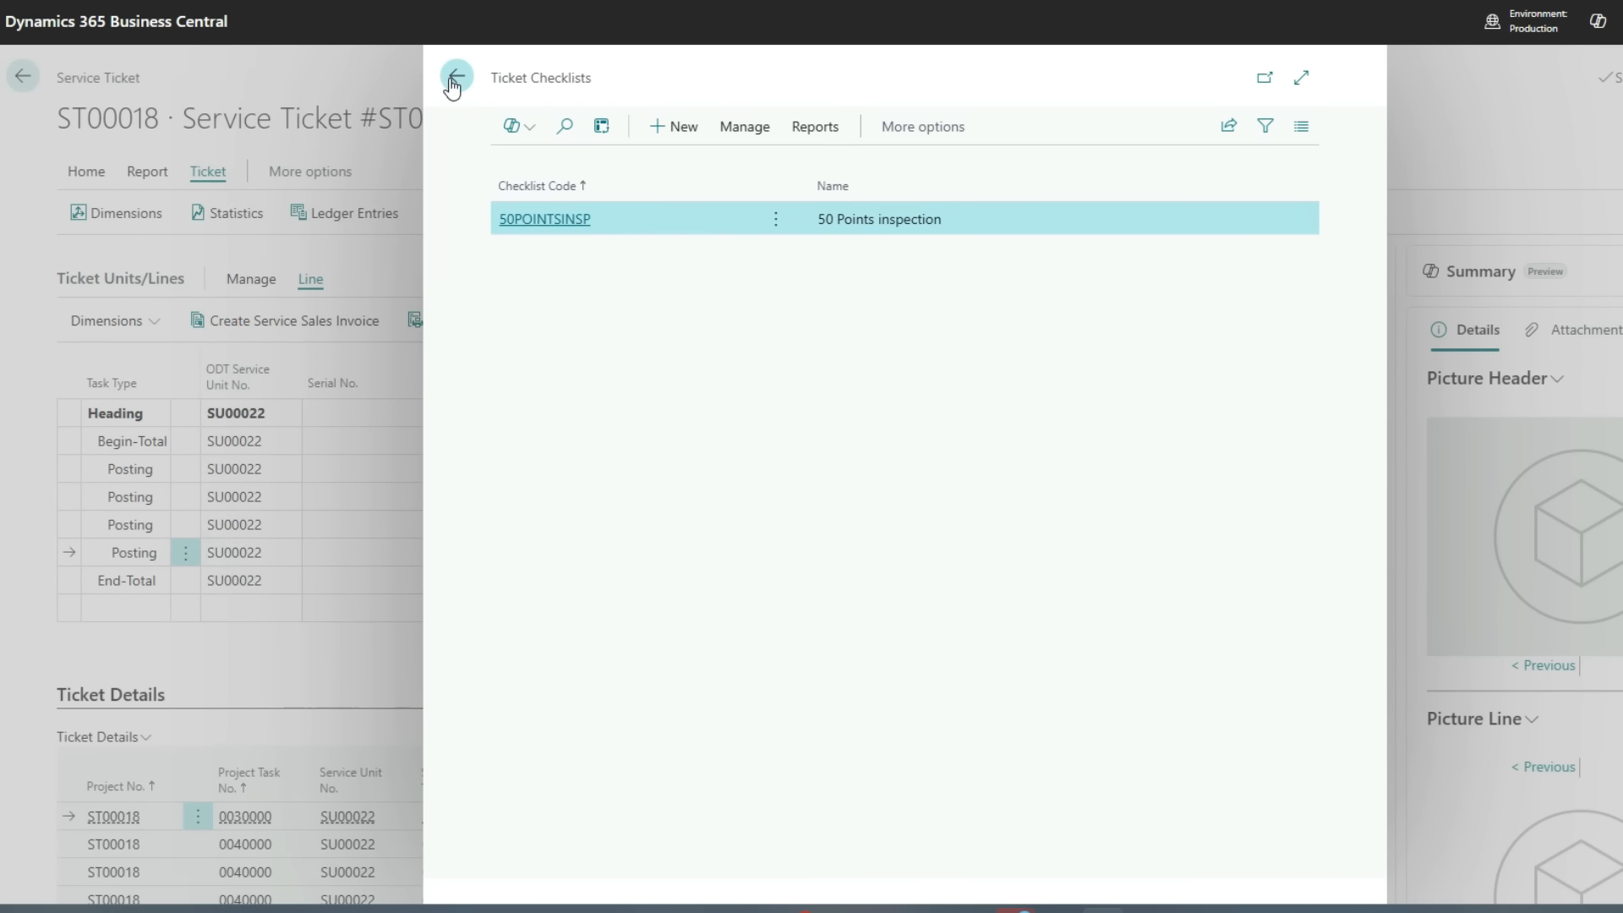
click(454, 78)
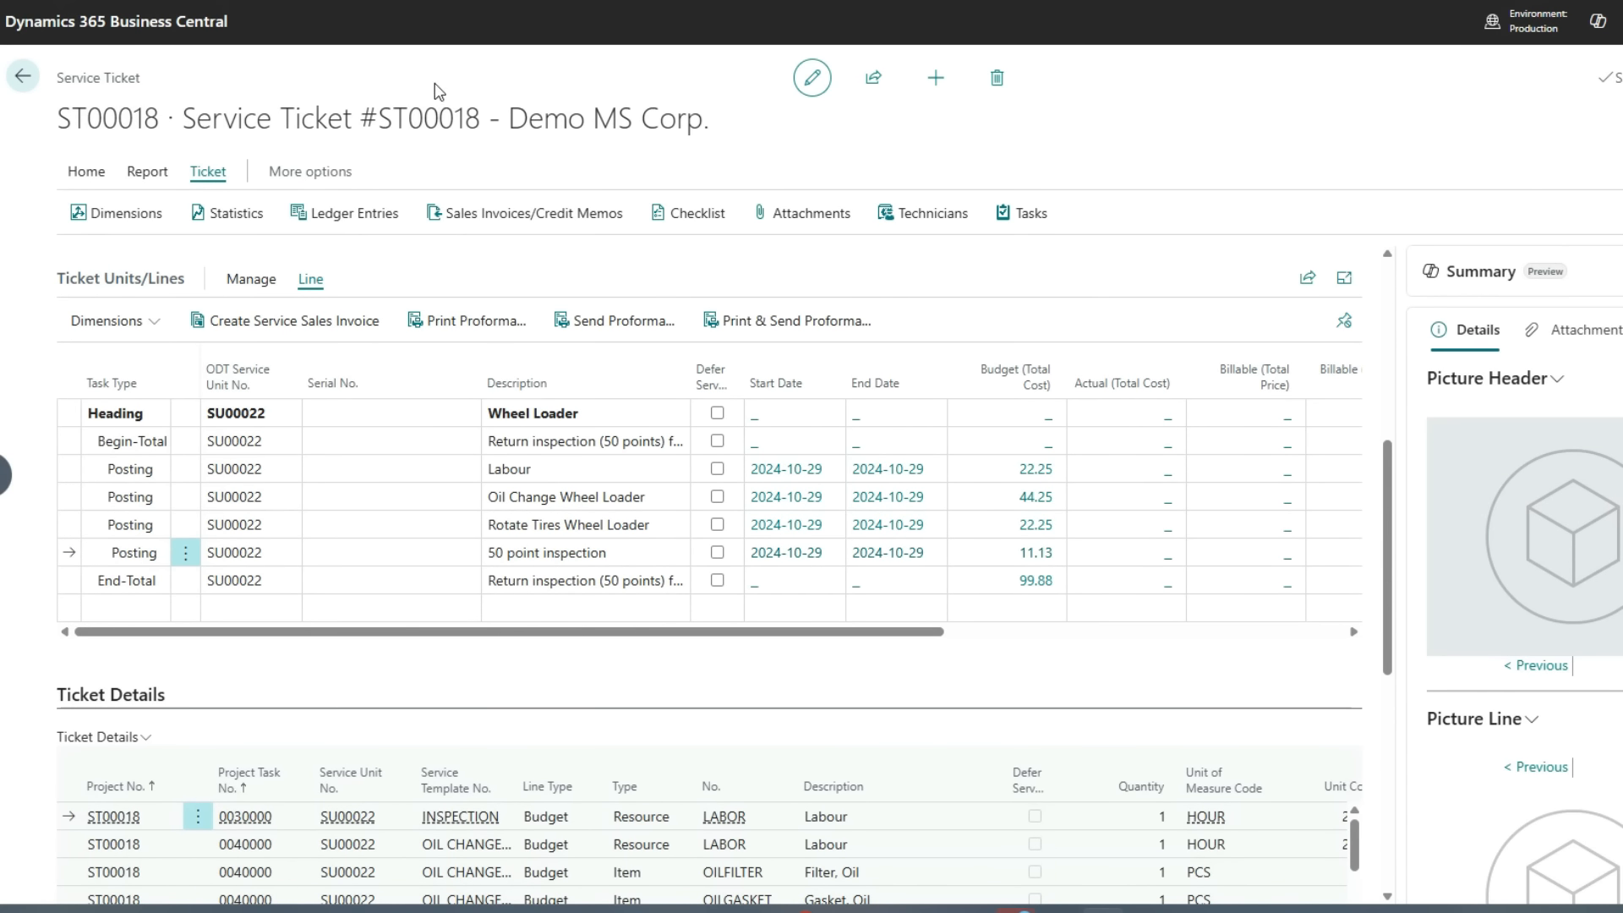
Go back to rental contract RC00014 and view the rental amount lines for wheel loader unit RU00011-004
click(93, 174)
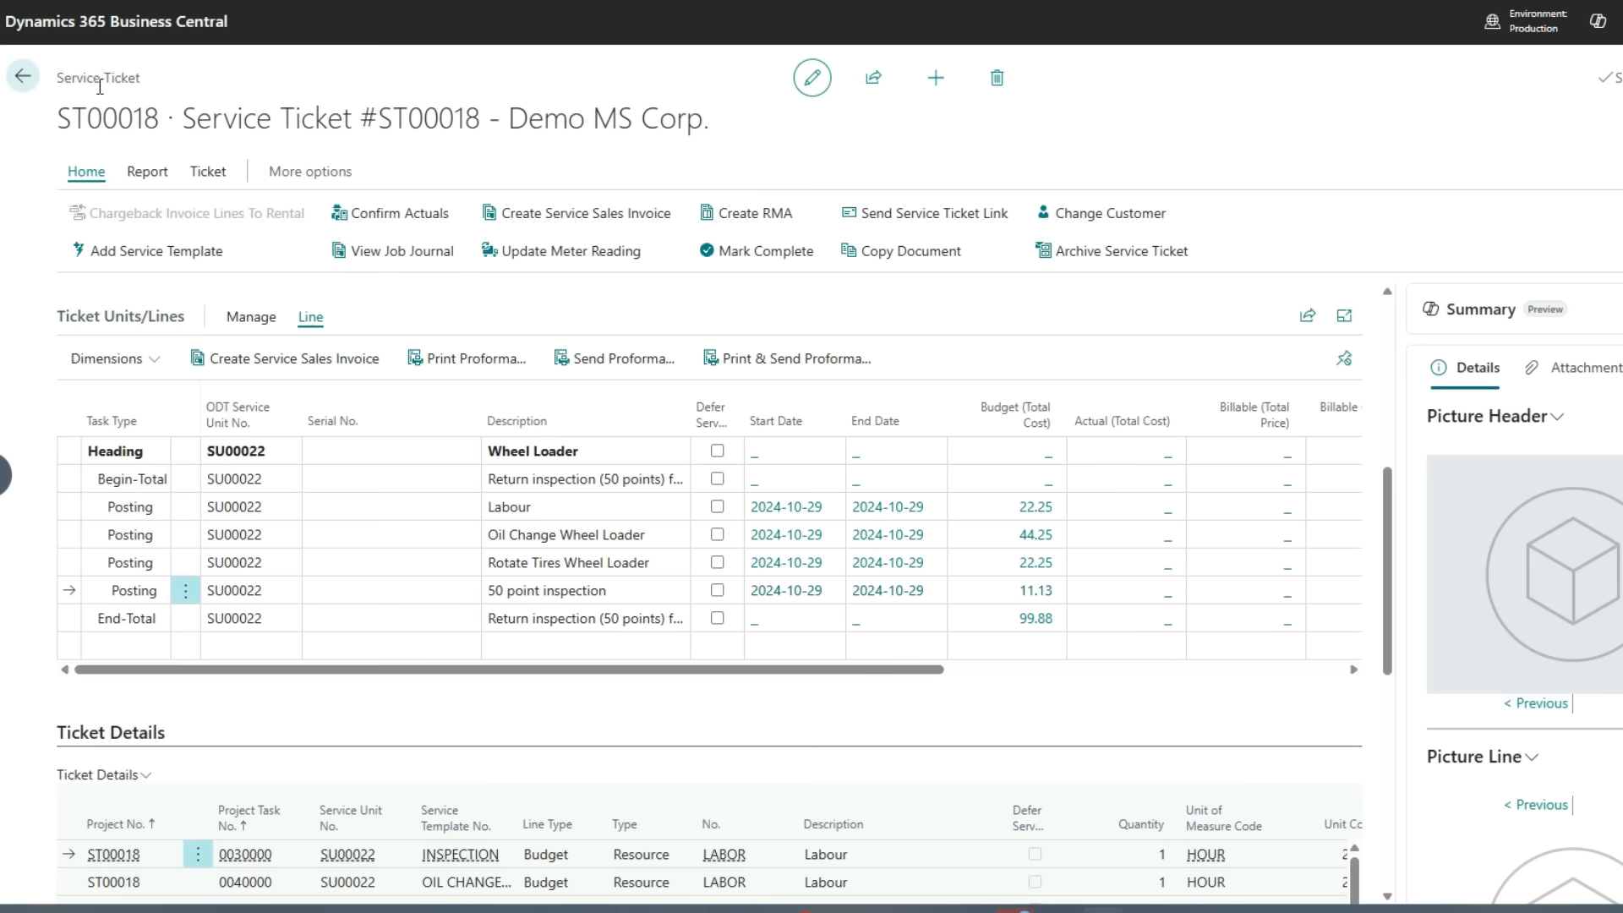
click(23, 78)
click(23, 78)
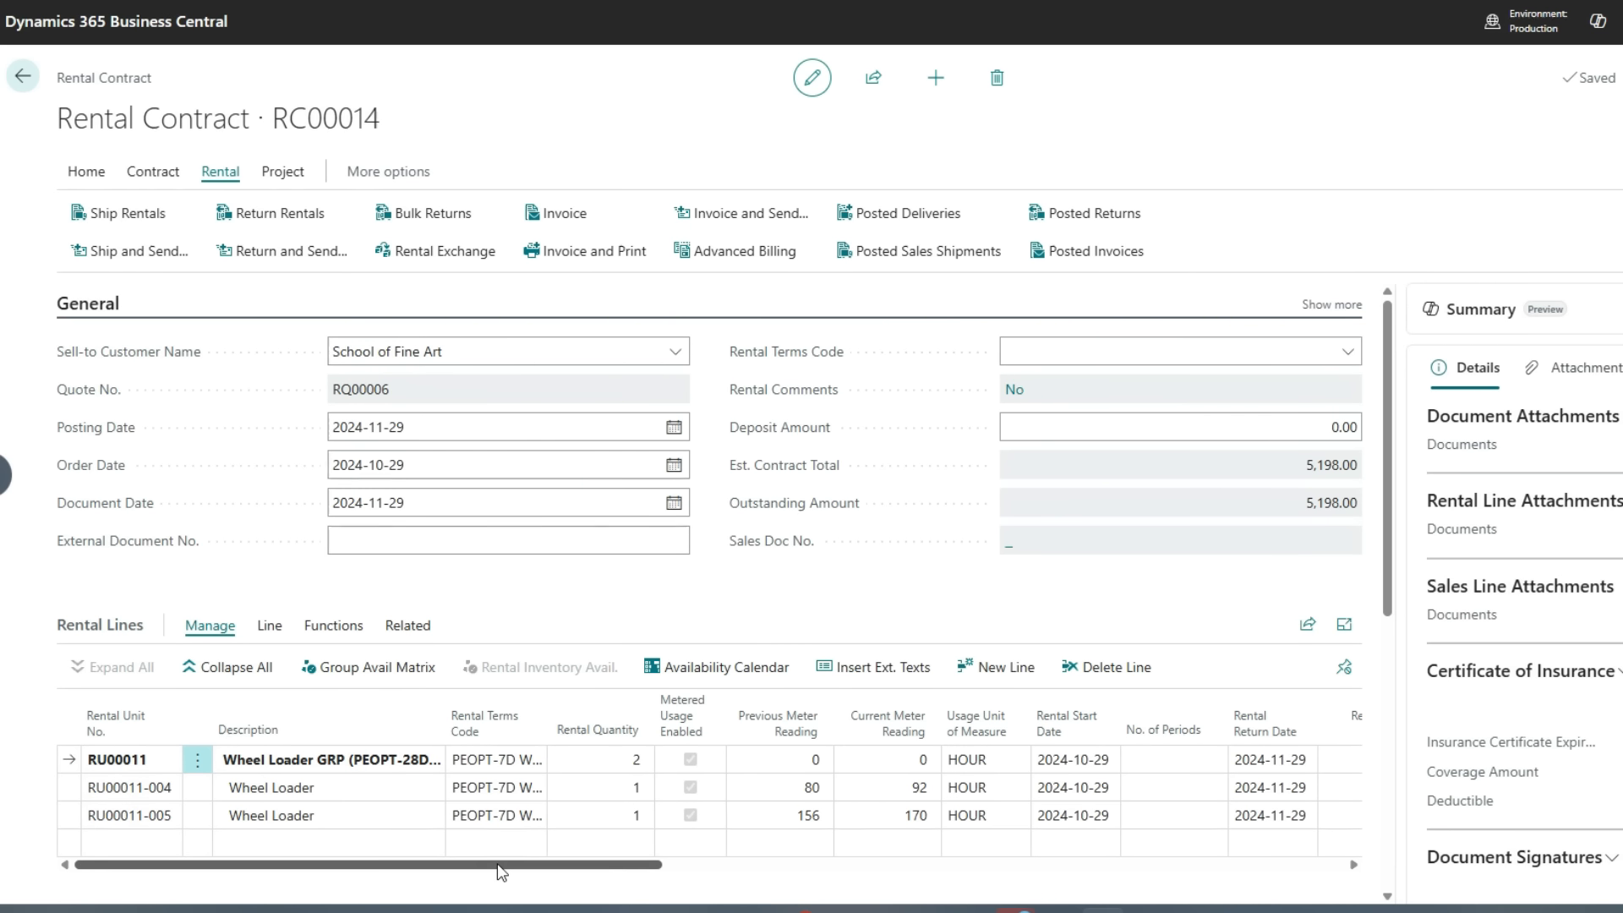
drag(497, 863, 1042, 879)
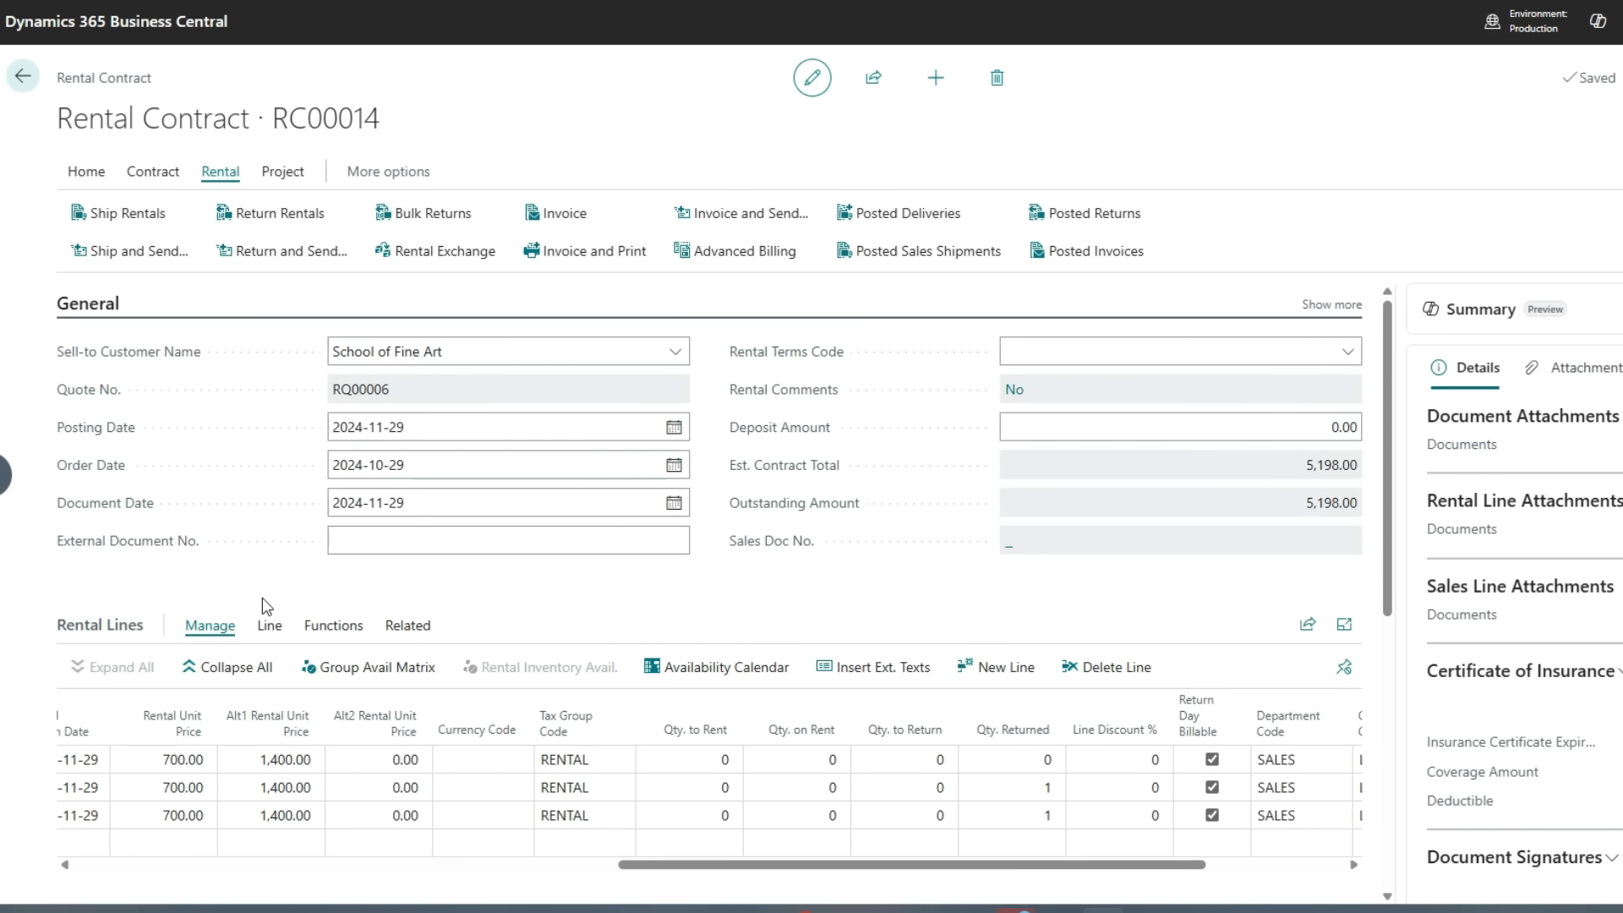
click(267, 627)
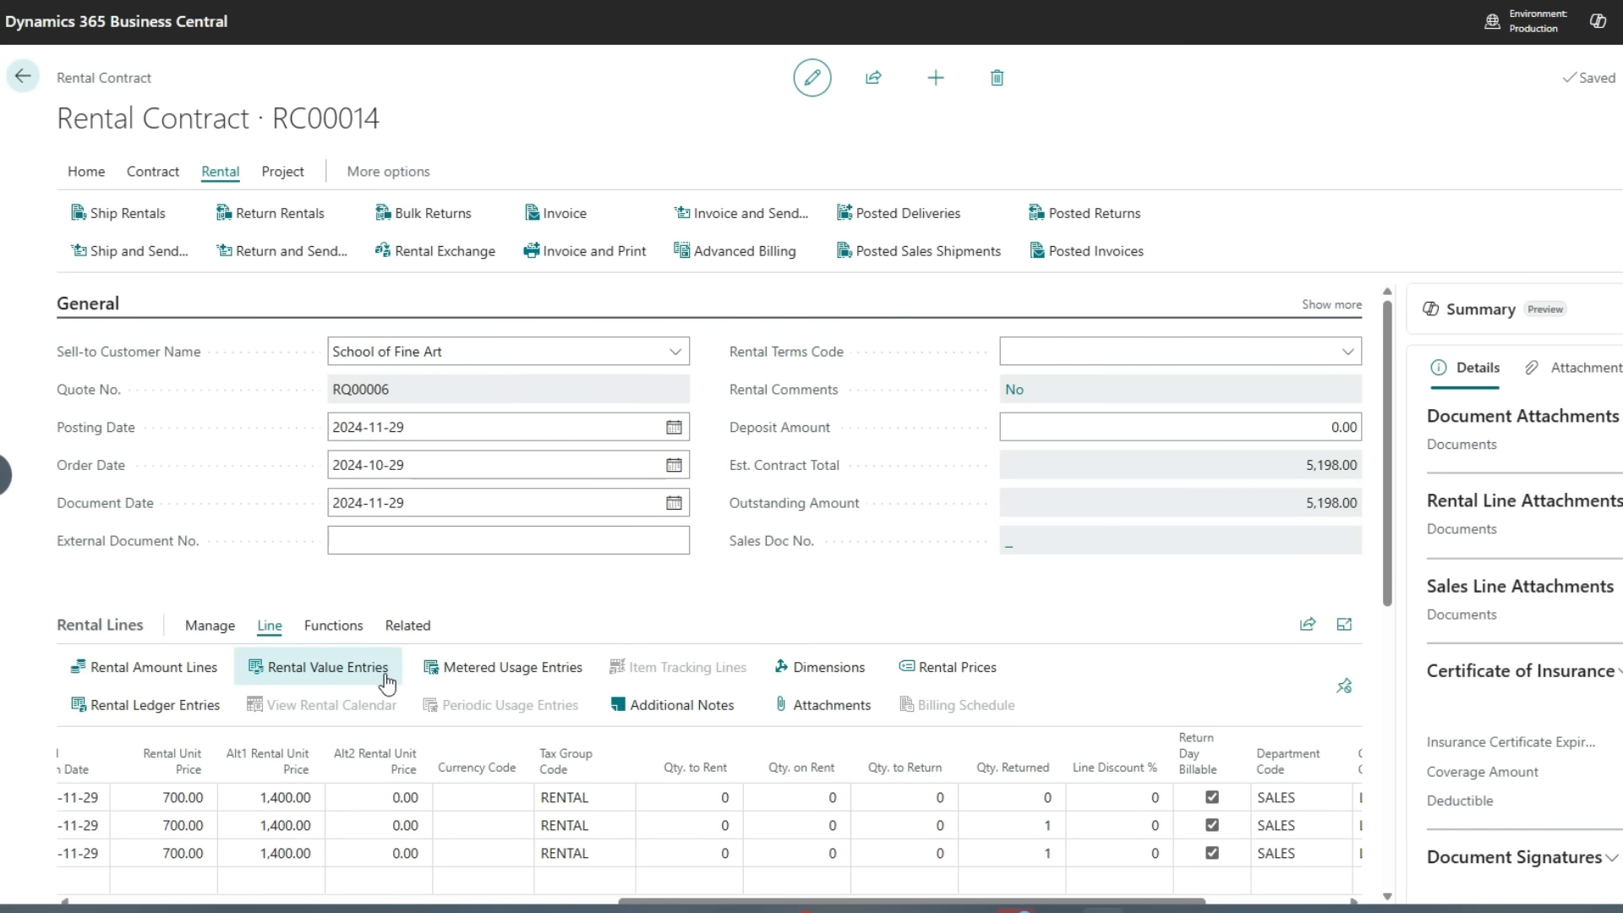
click(197, 684)
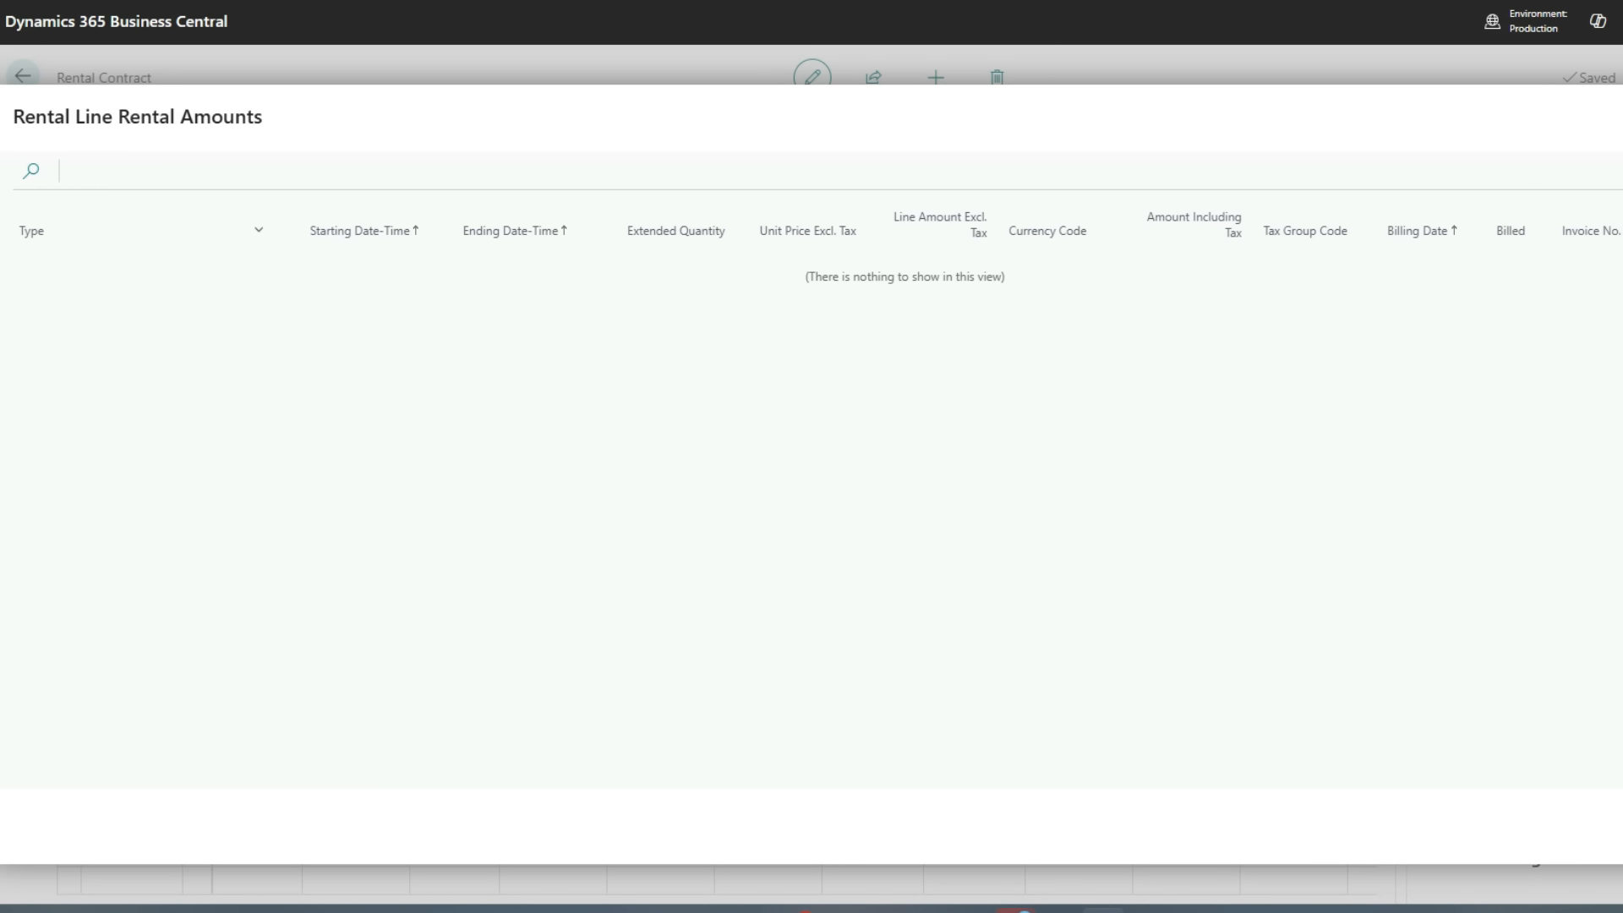
key(Escape)
click(127, 825)
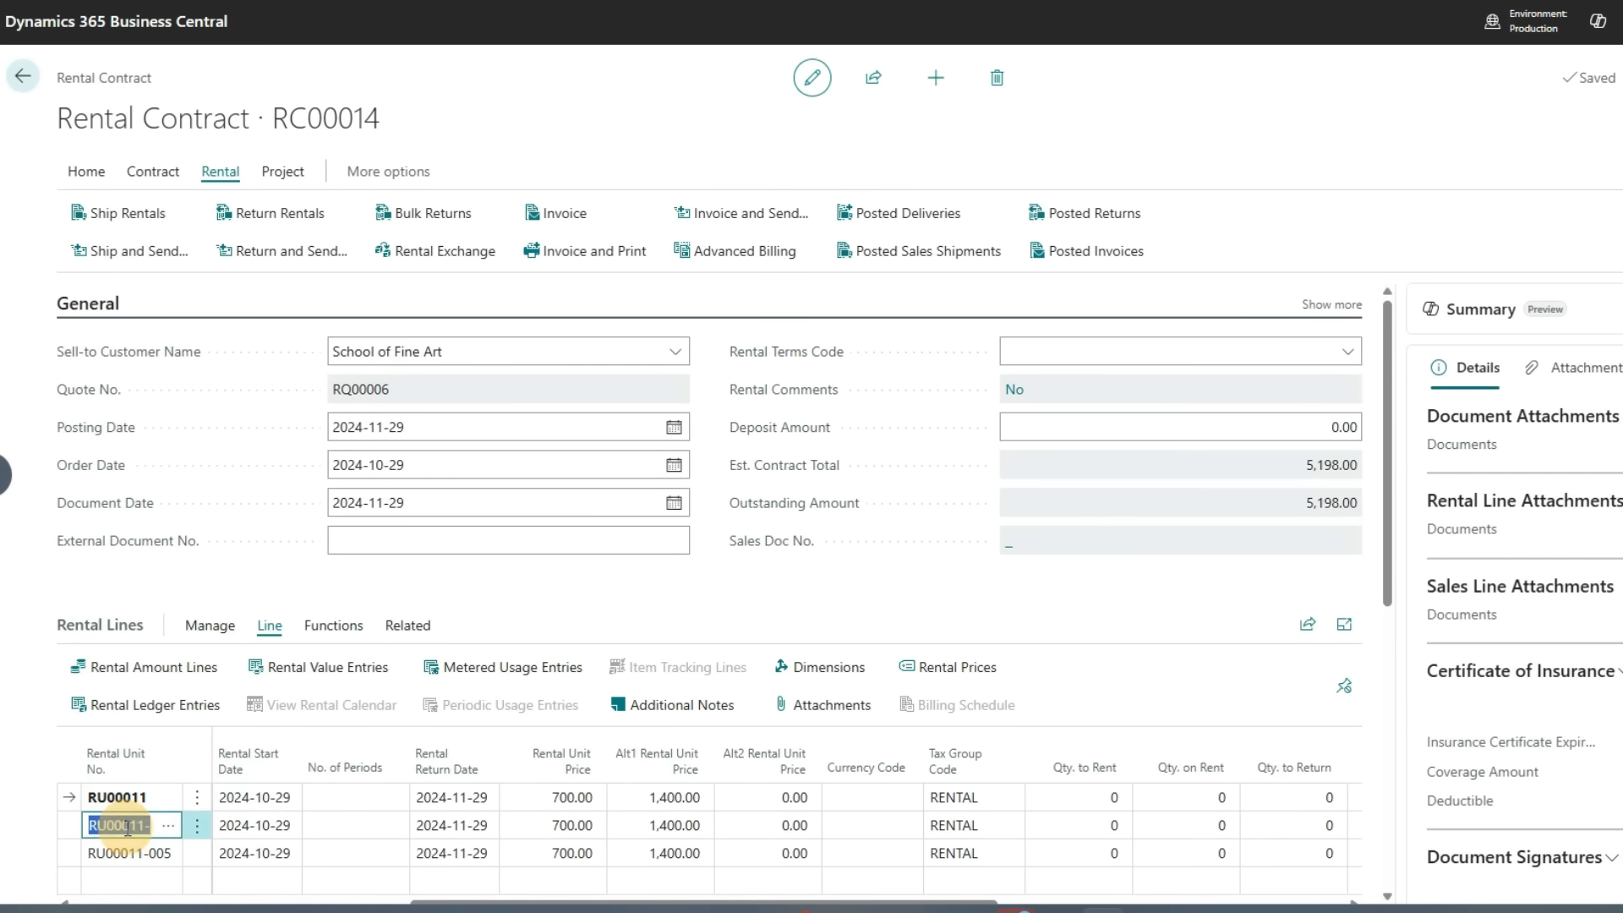
click(207, 677)
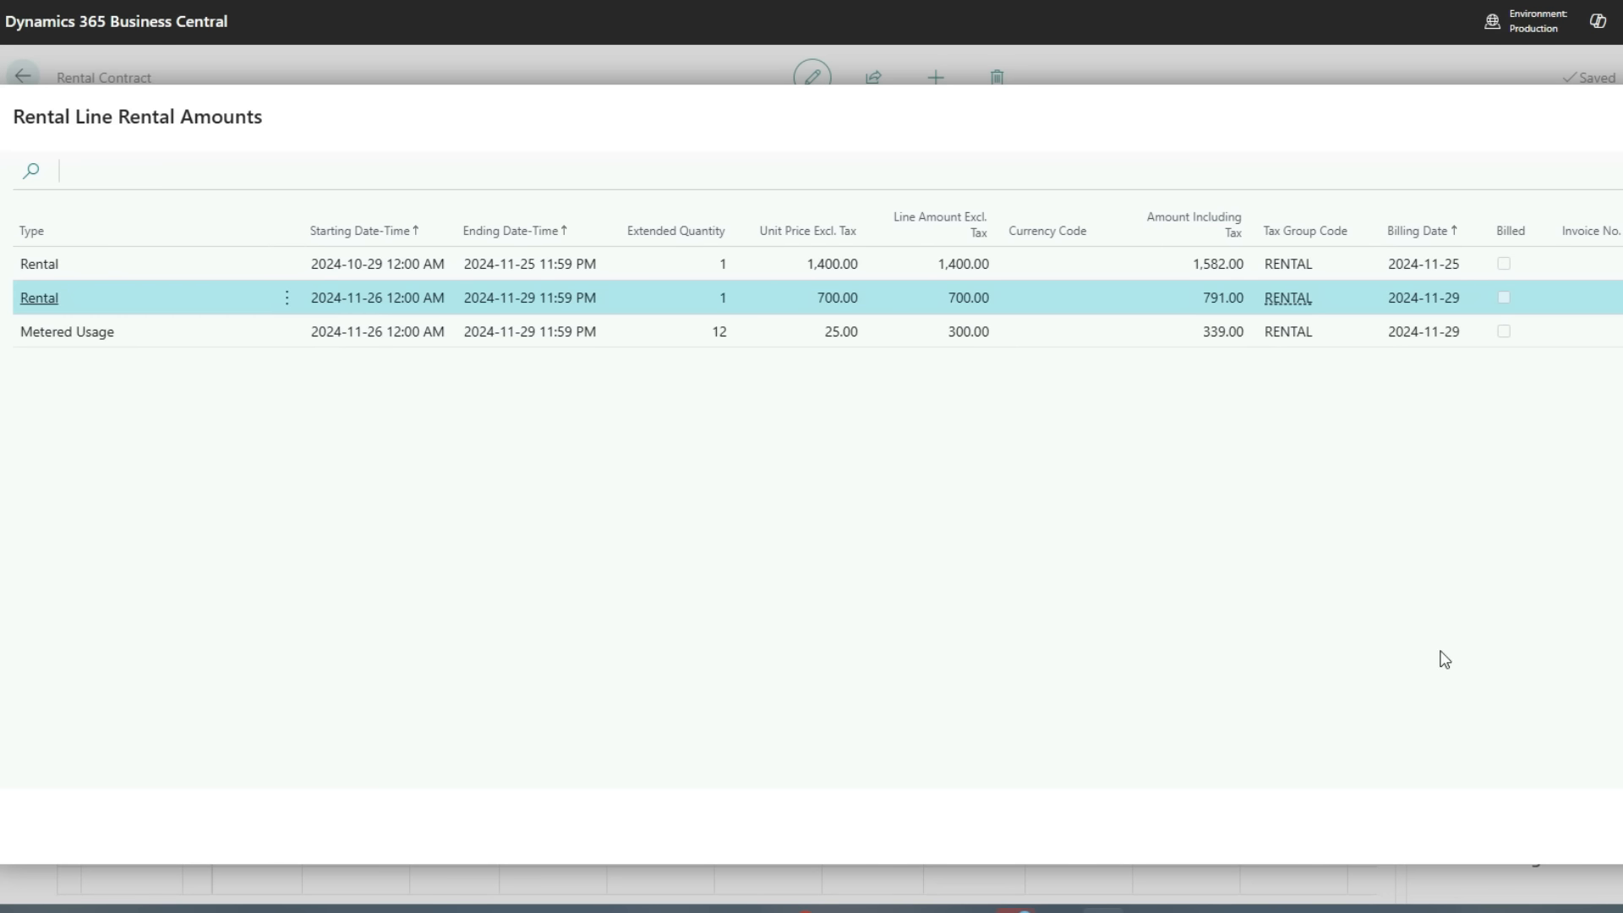
key(Escape)
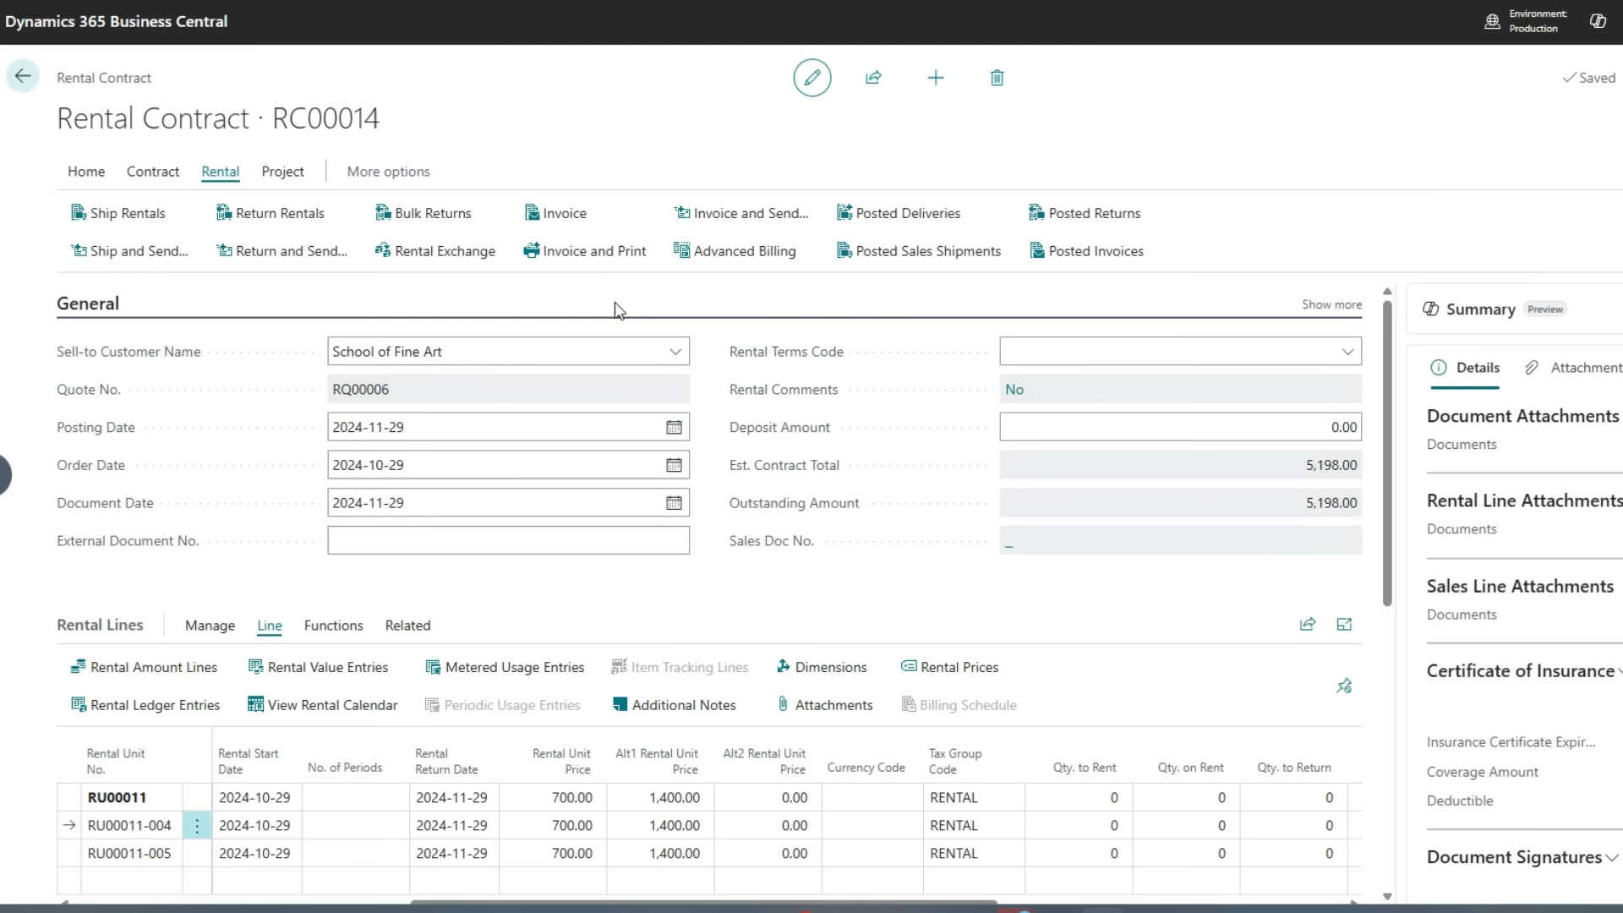
Invoice the rental contract and open the resulting posted sales invoice
click(583, 226)
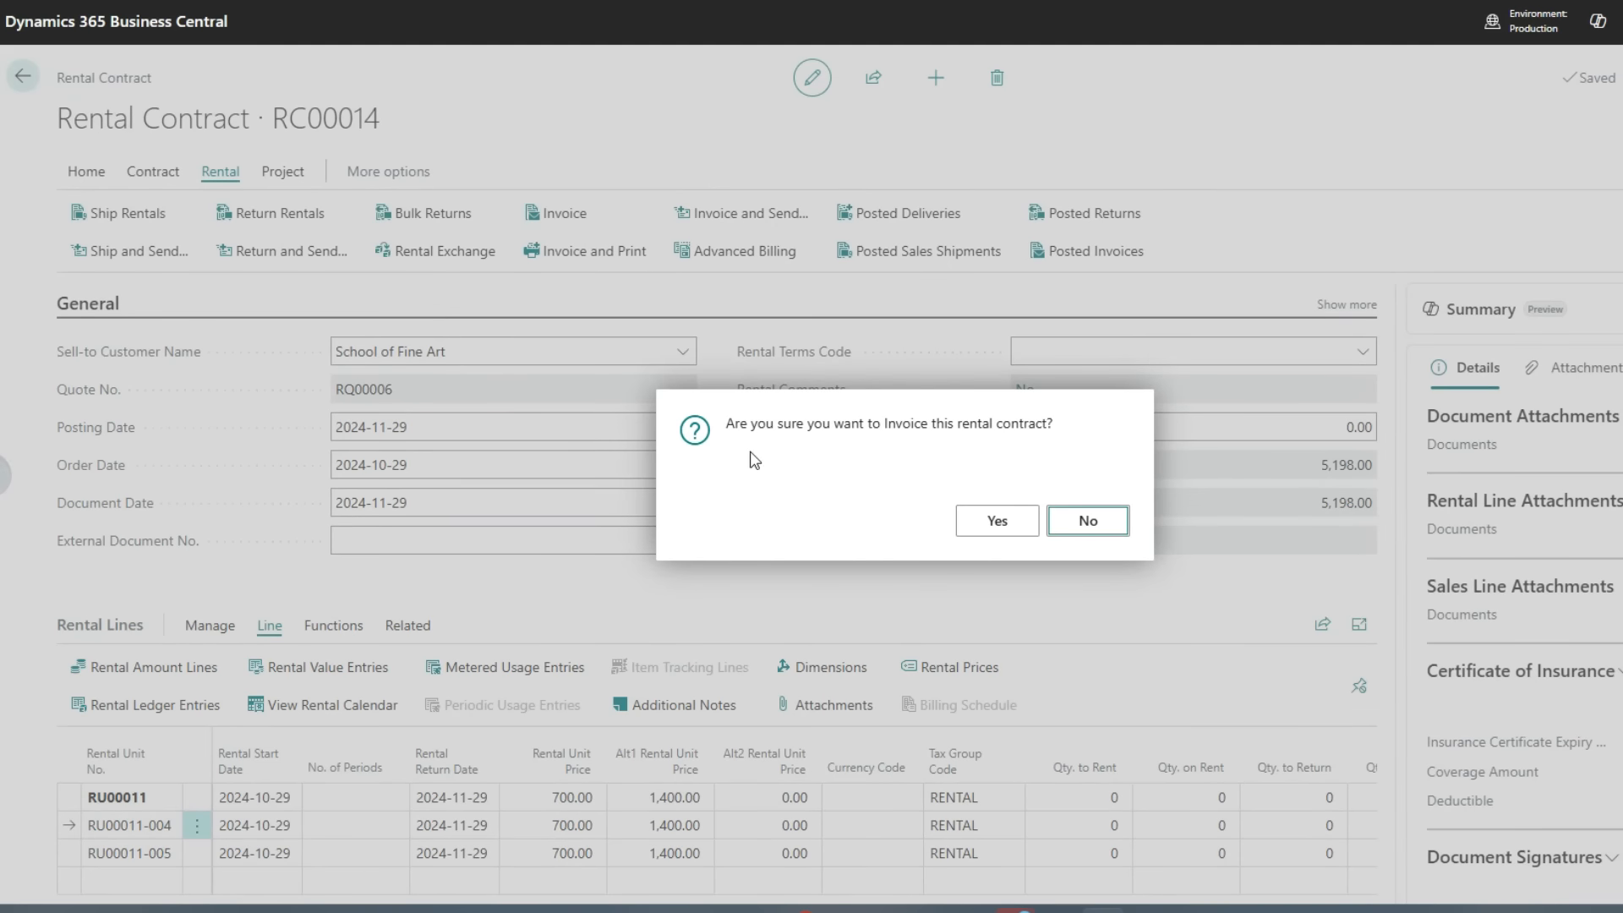
click(997, 520)
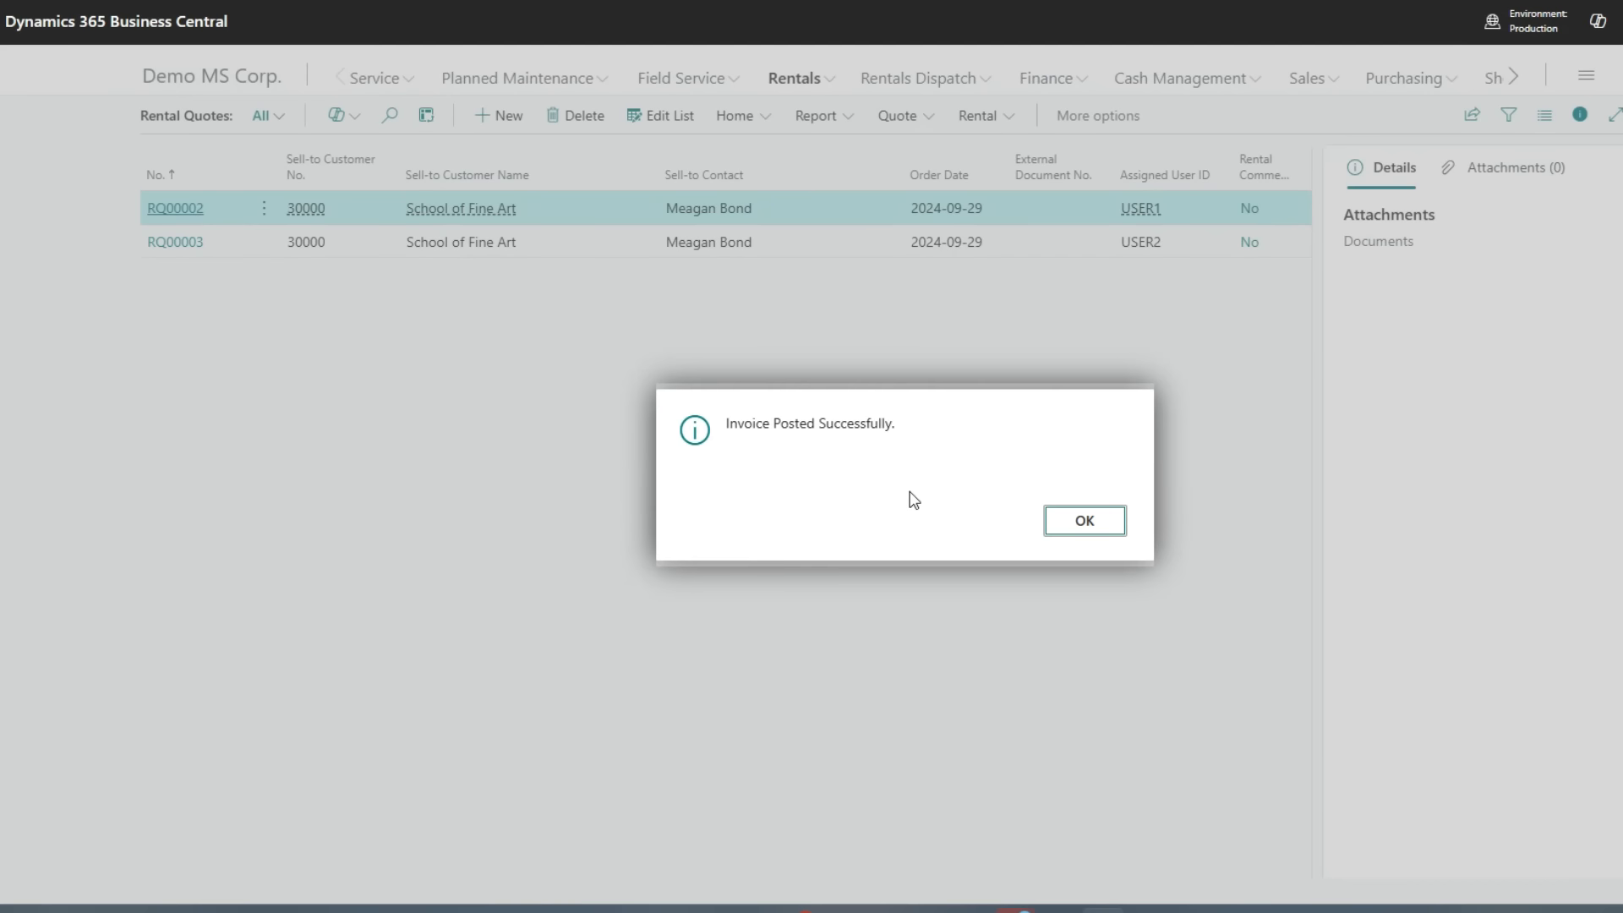
click(1092, 531)
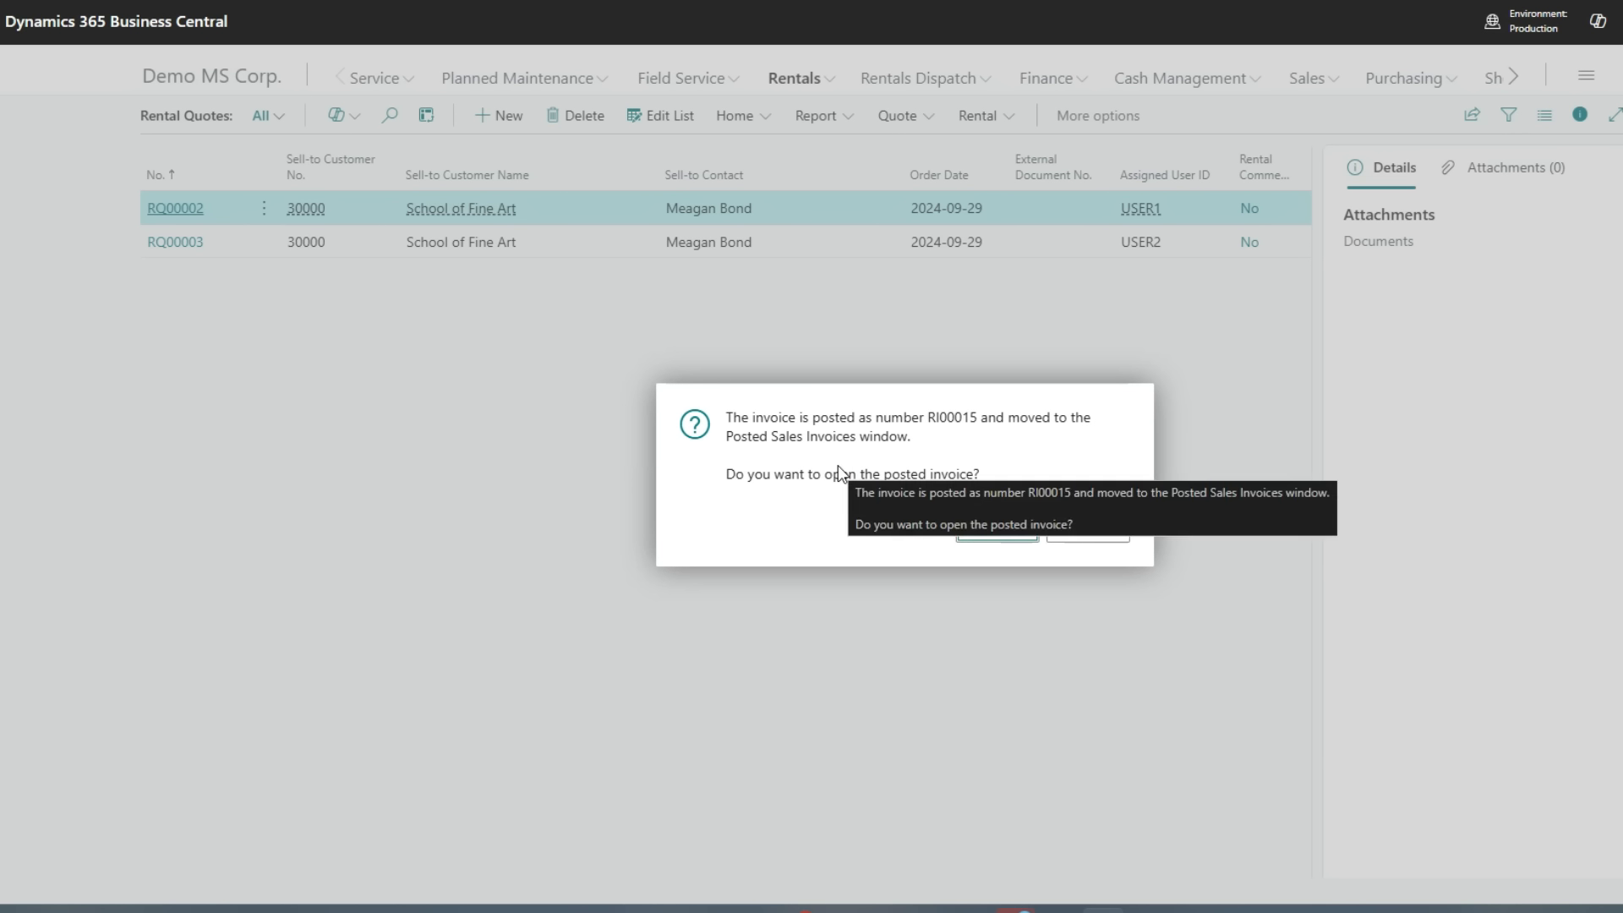
key(Return)
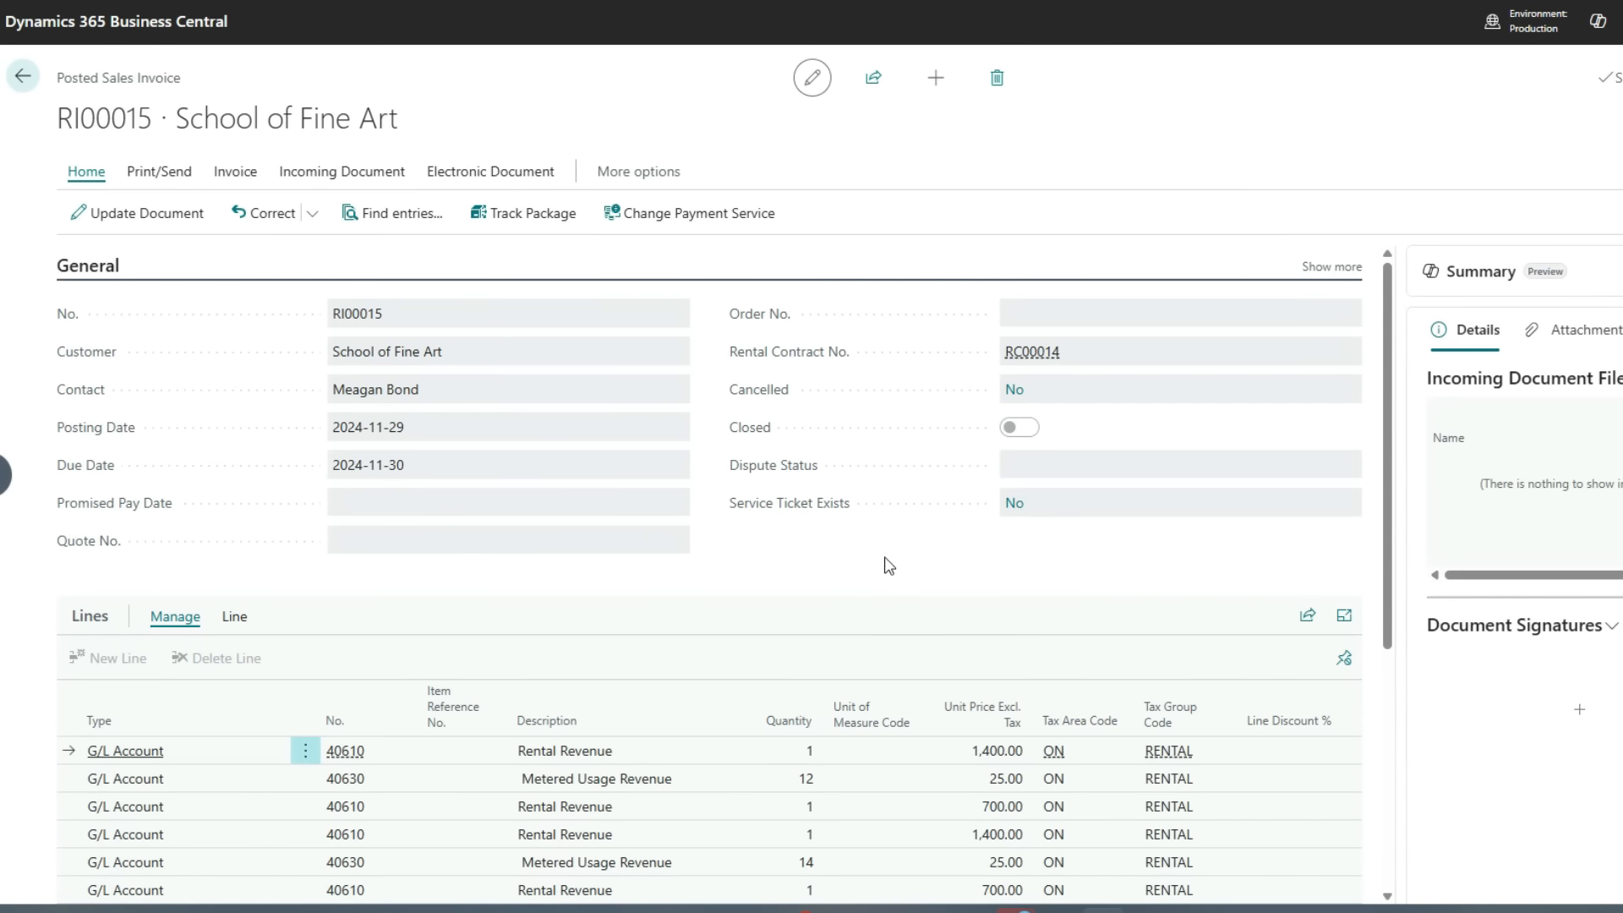
Review the posted invoice's charge lines and totals
scroll(895, 558, down, 4)
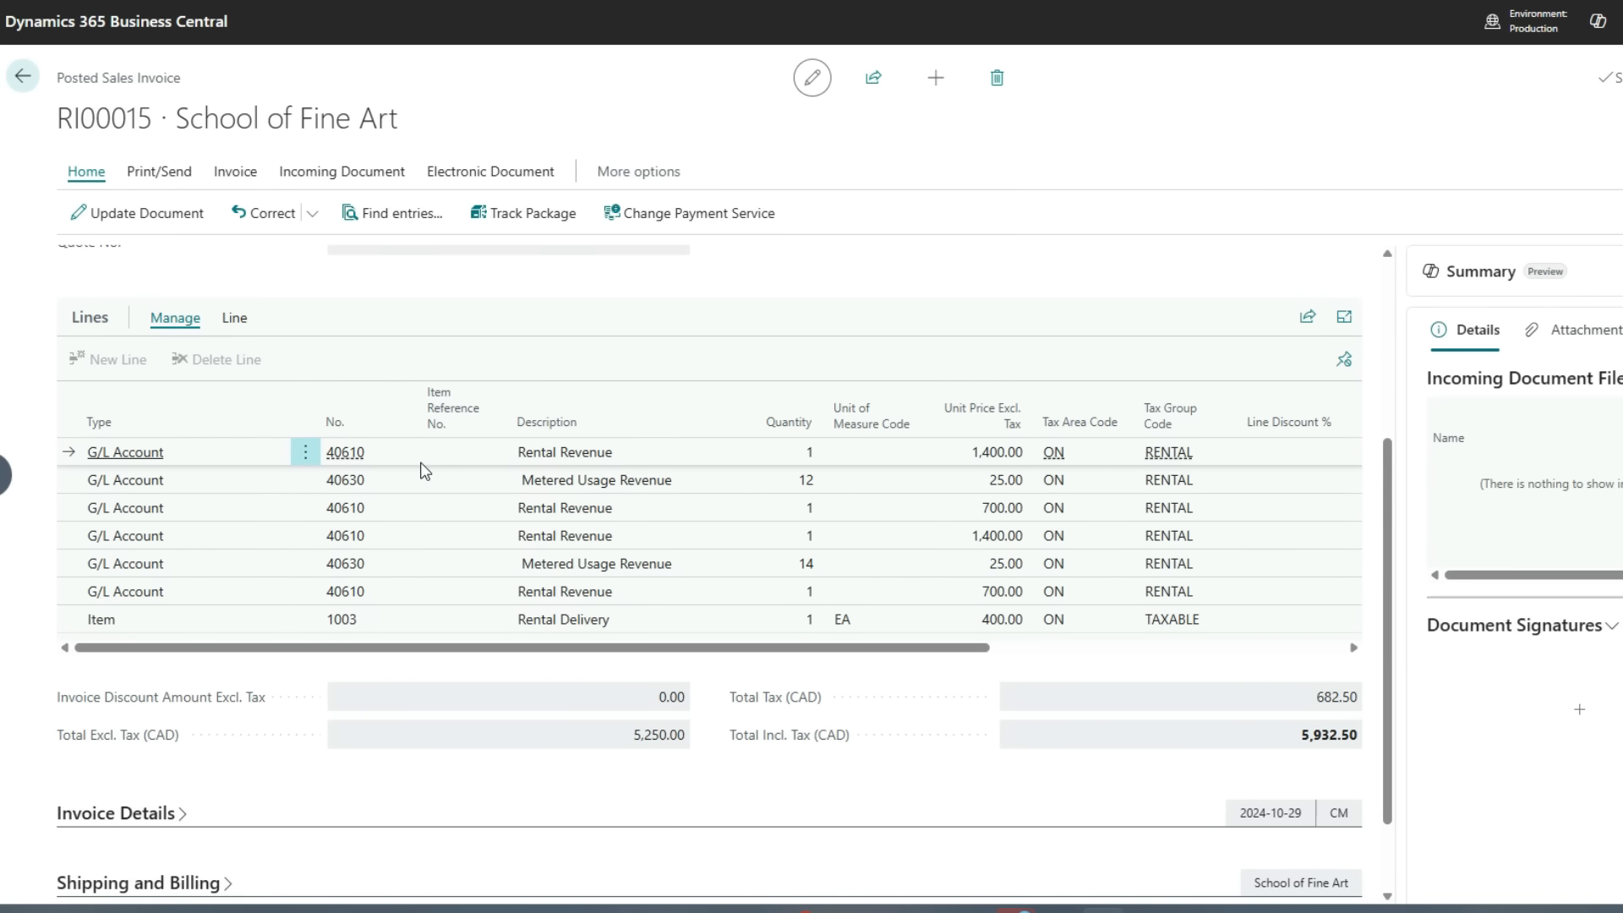
click(438, 624)
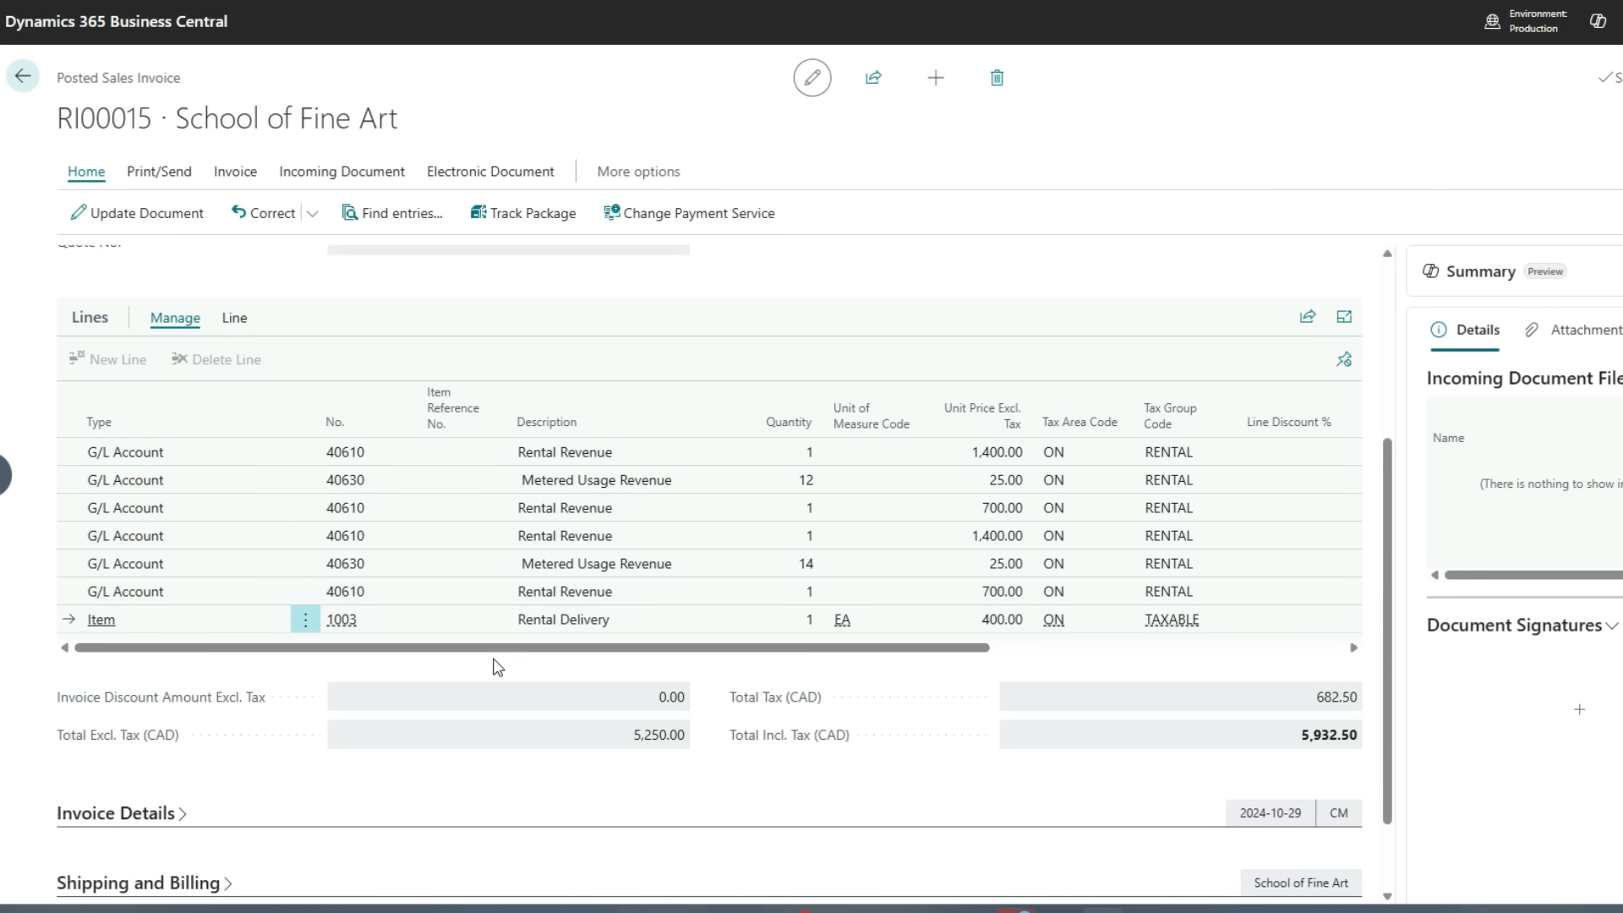
scroll(488, 672, up, 3)
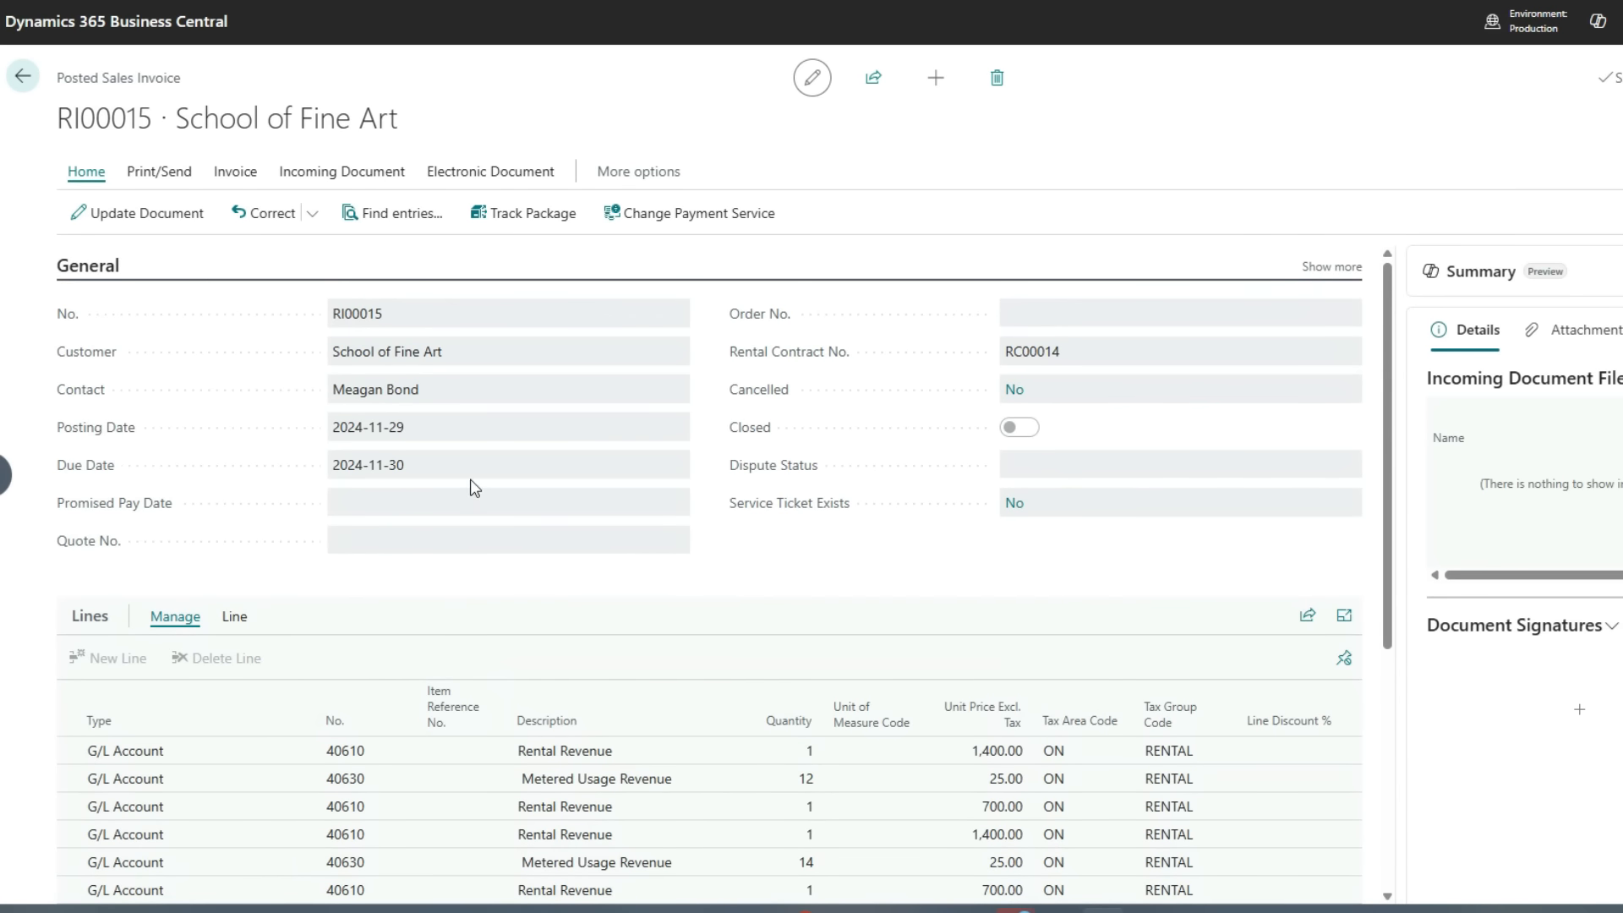
Open School of Fine Art's customer card from the invoice and list its posted sales invoices
mouse_move(404, 354)
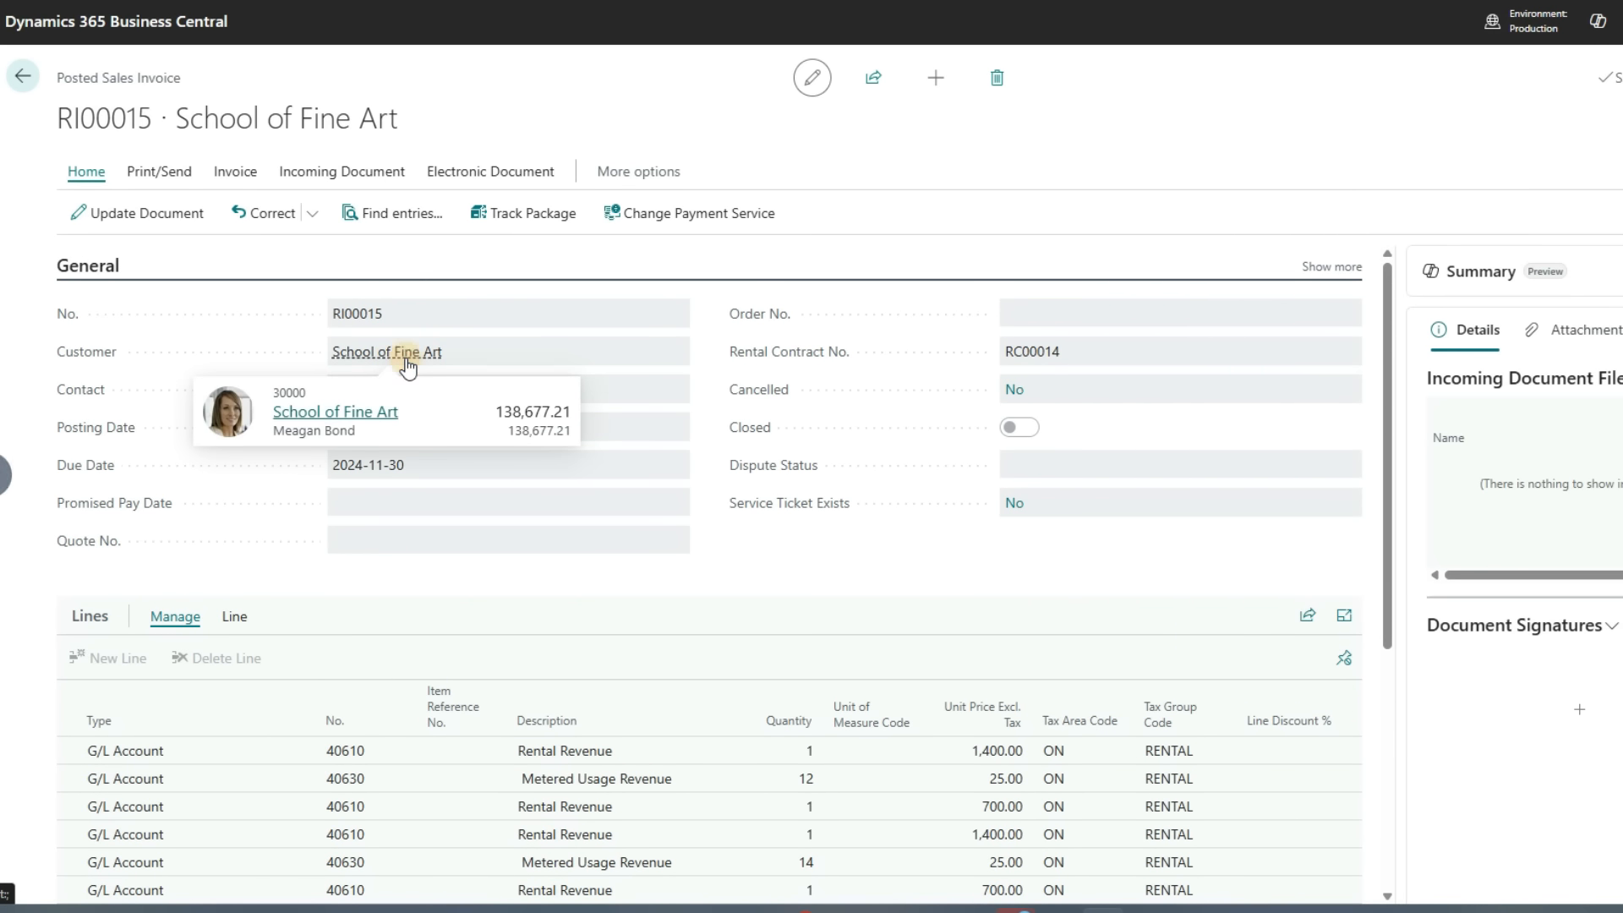
click(325, 422)
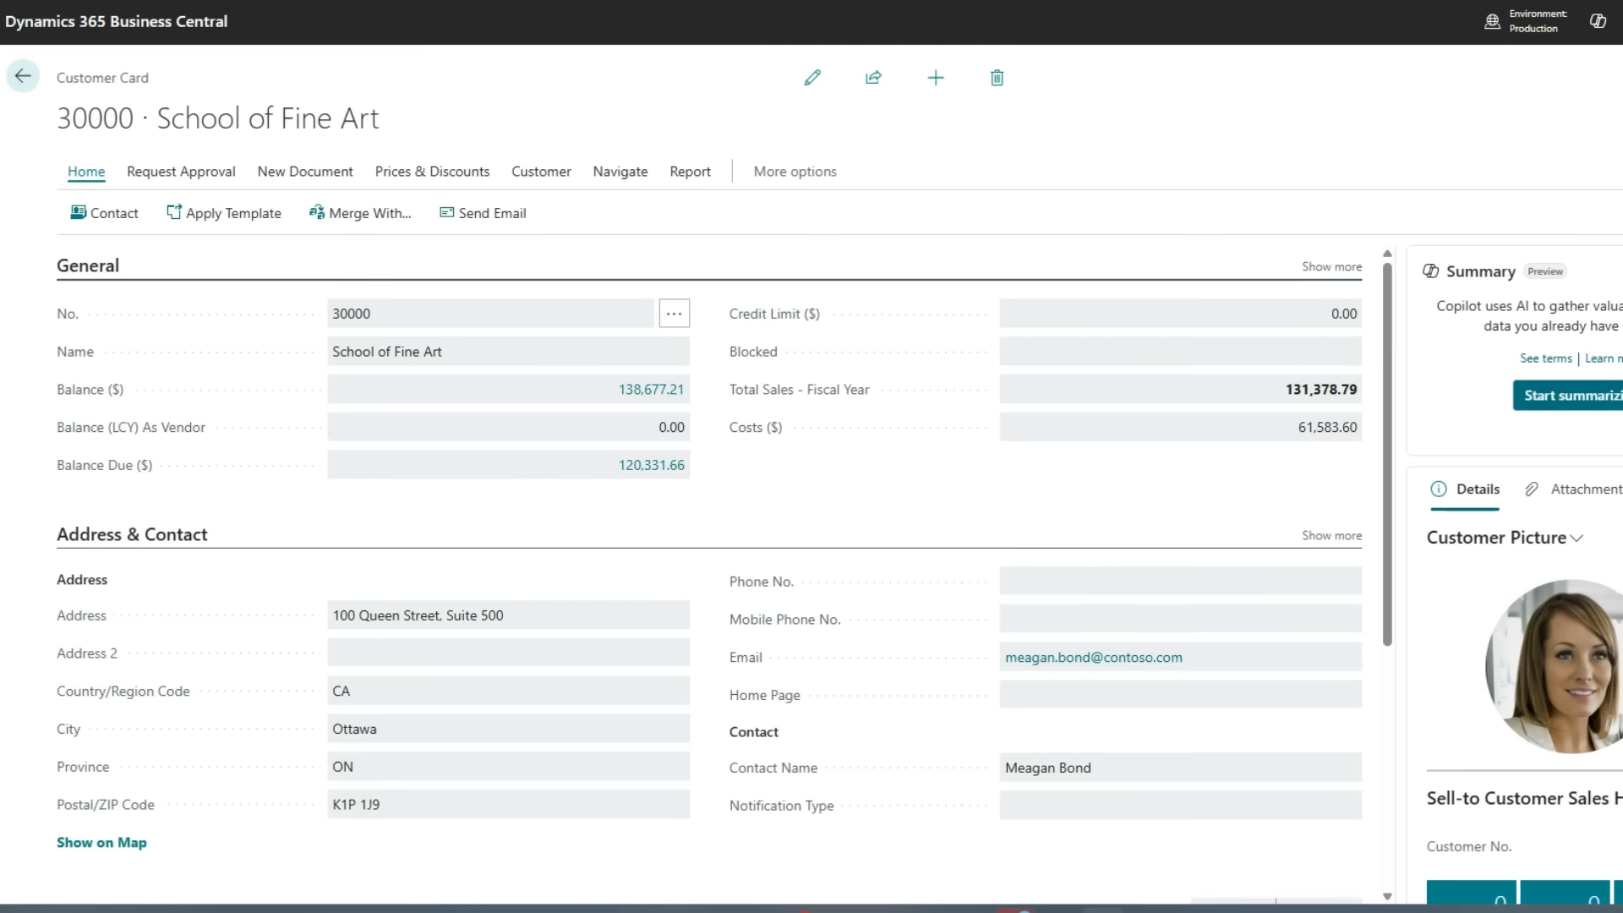
scroll(1574, 596, down, 5)
scroll(1573, 595, down, 2)
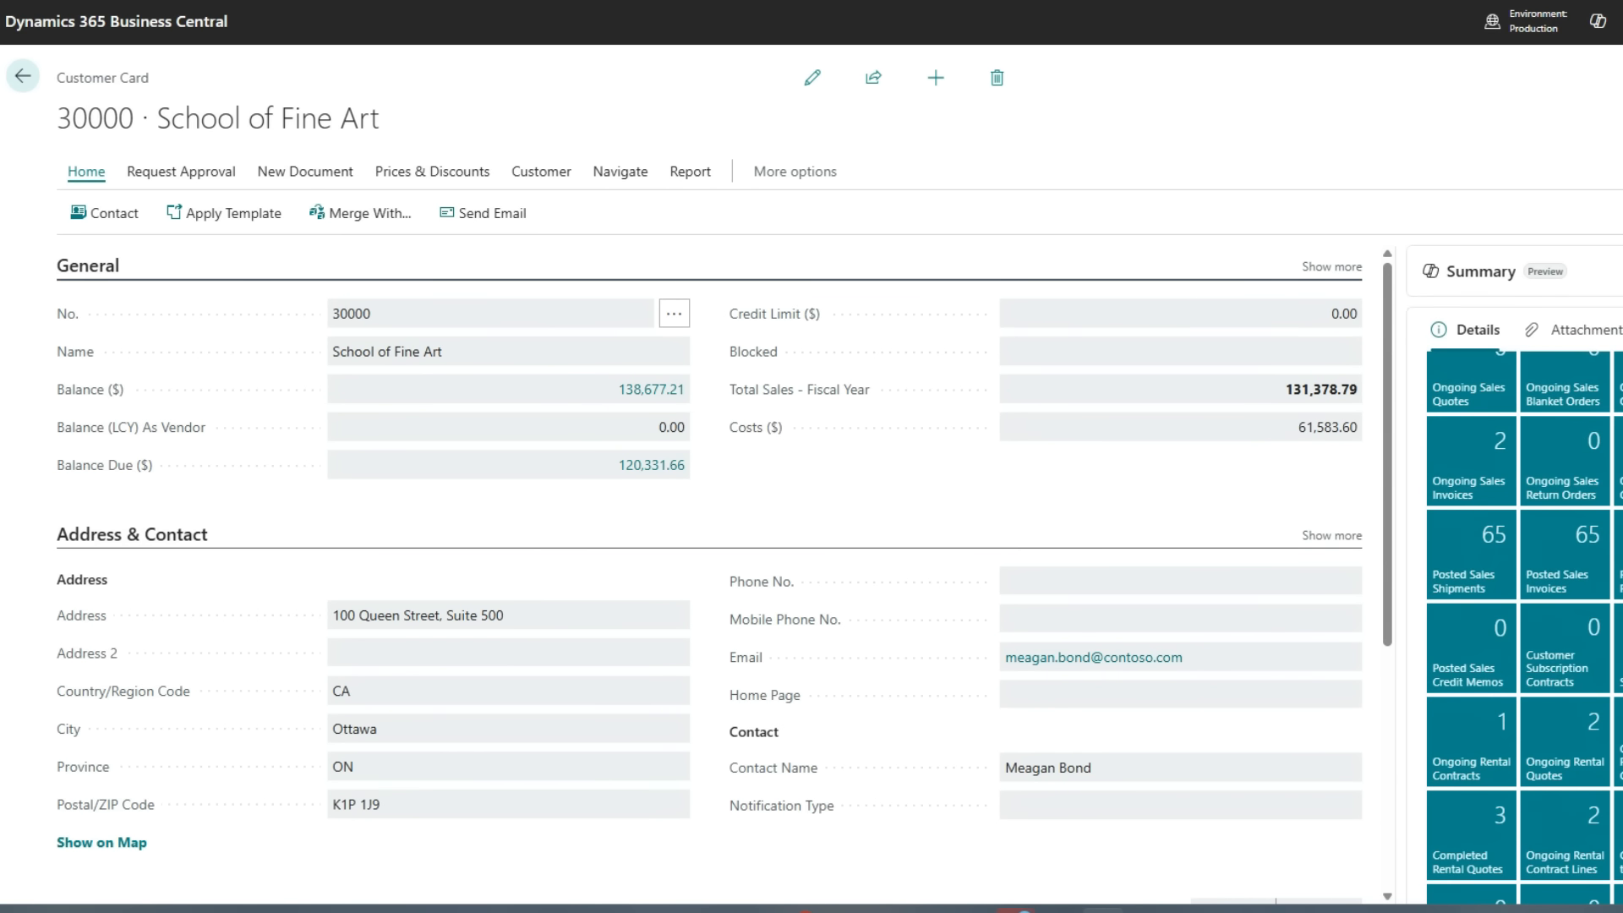
scroll(1521, 617, down, 3)
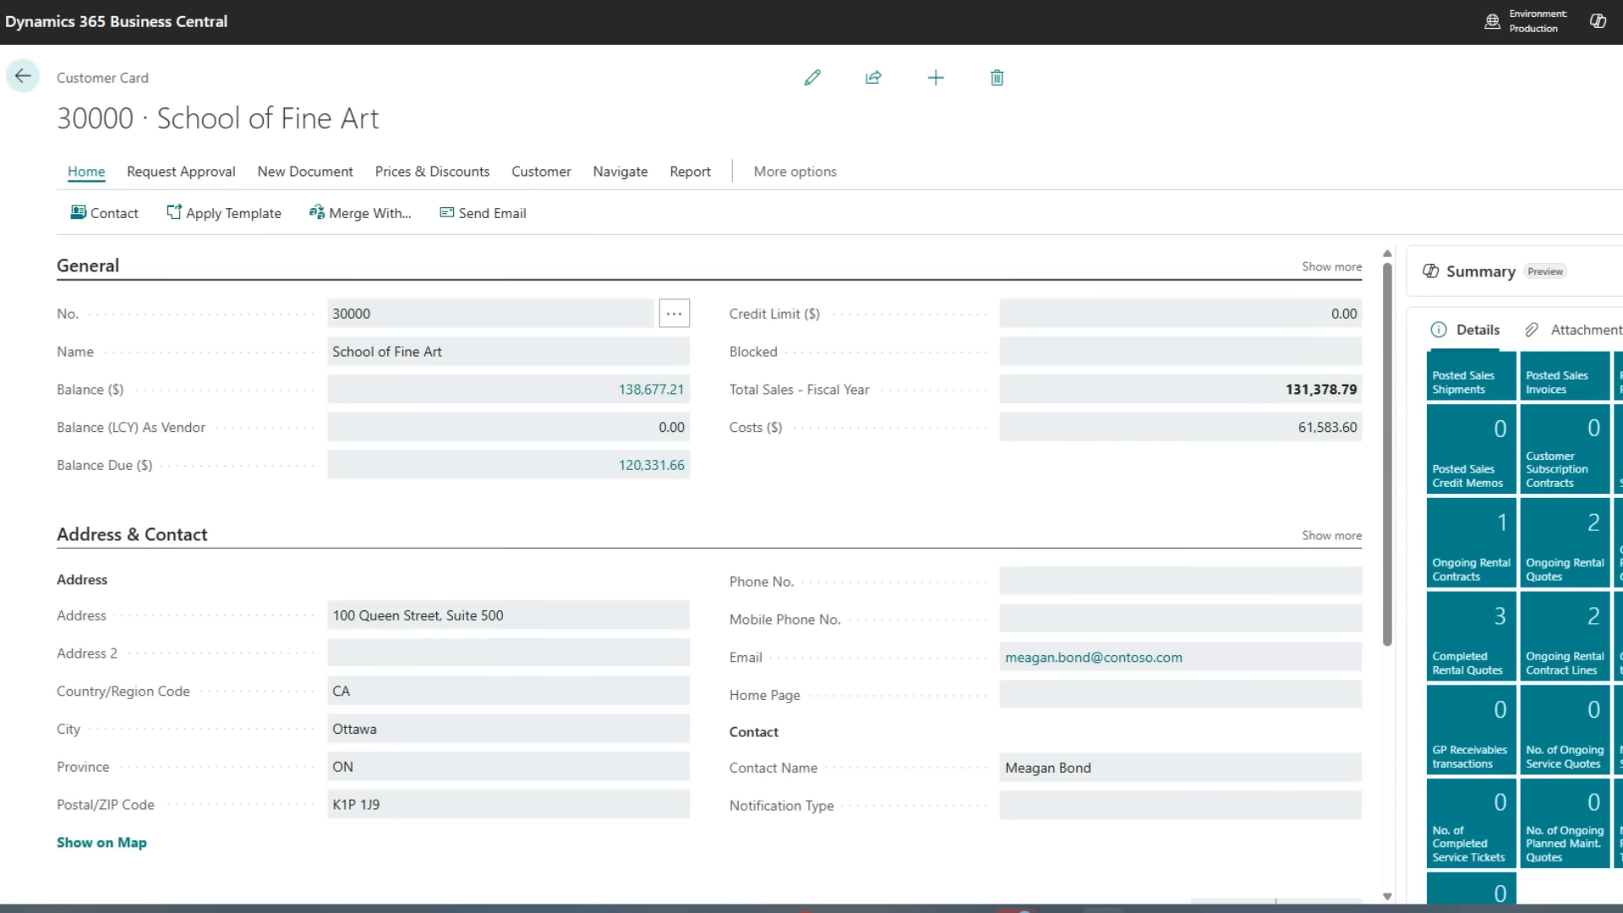
scroll(1521, 630, down, 2)
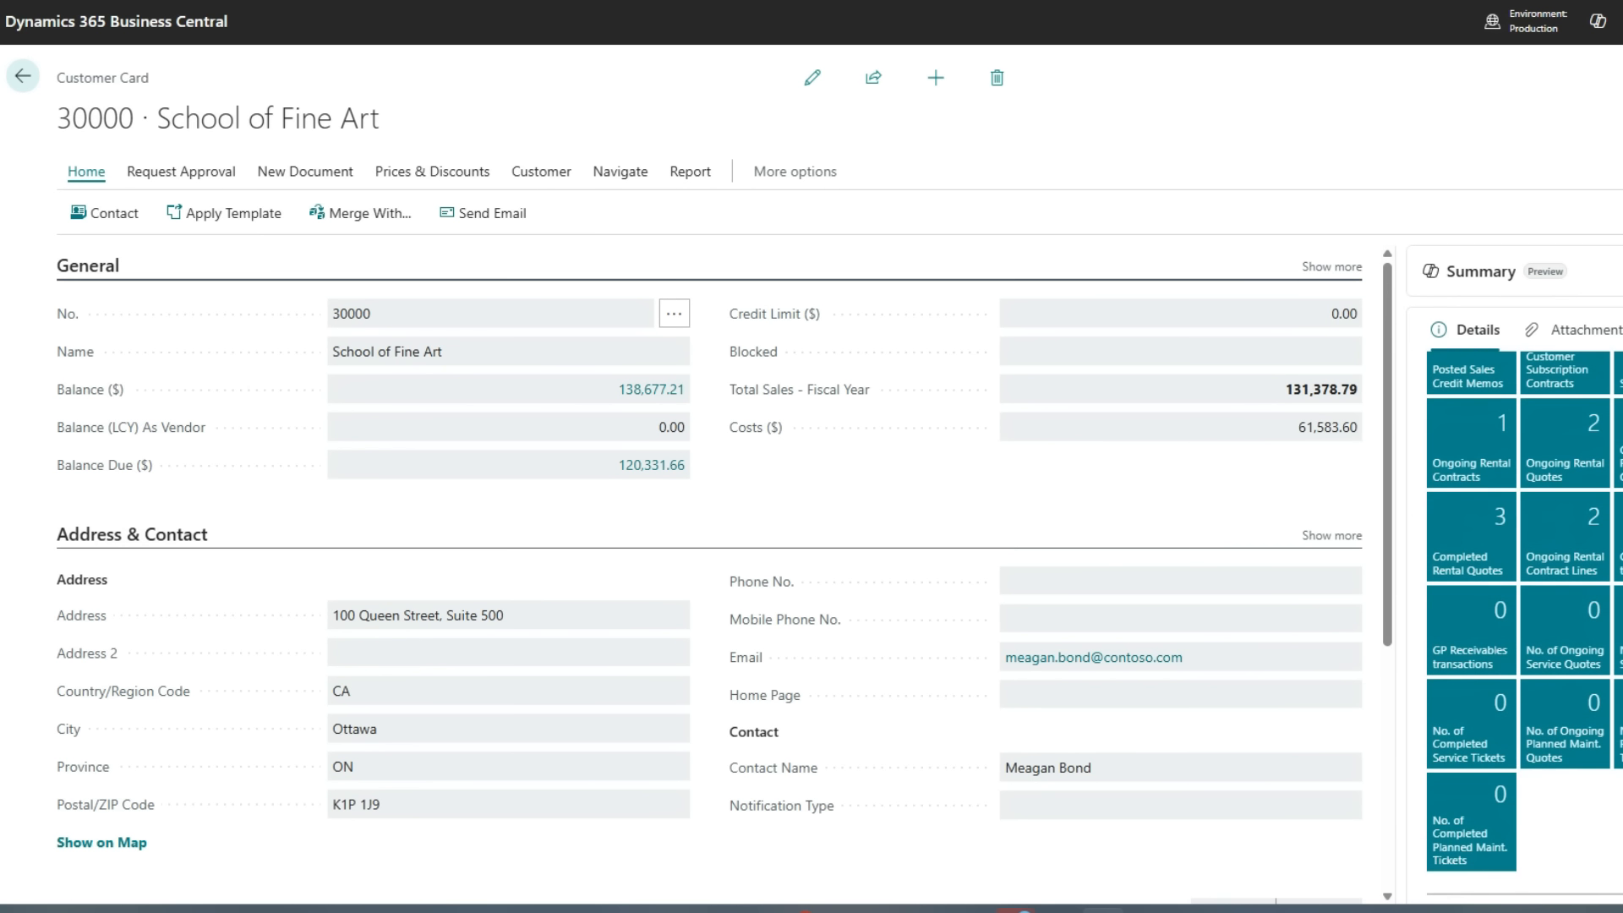
scroll(1521, 630, up, 5)
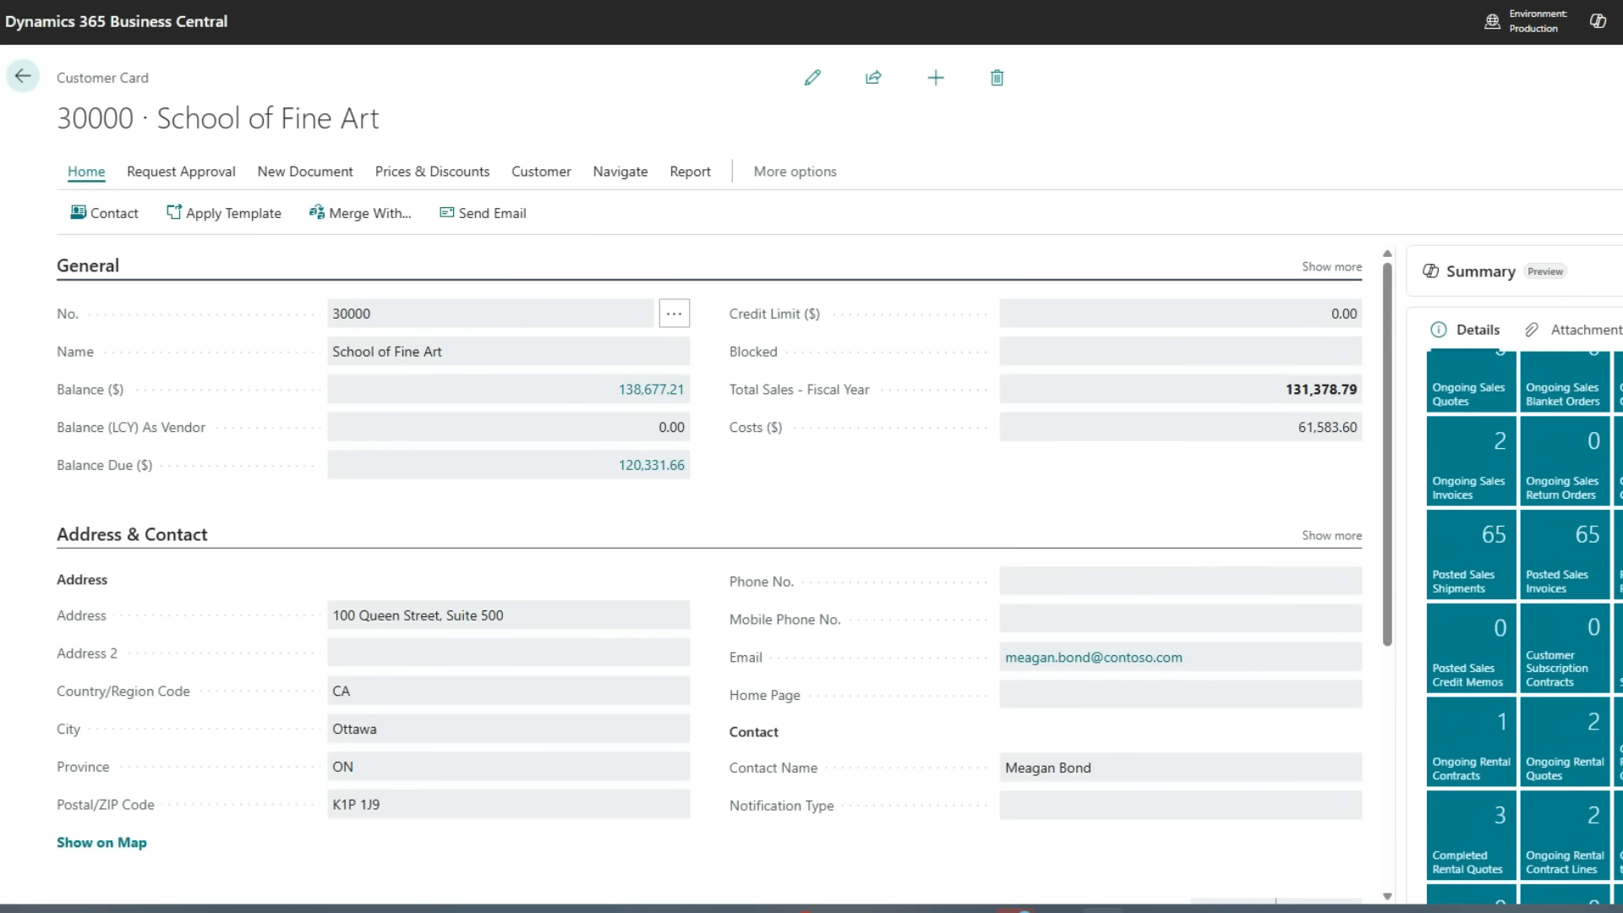
scroll(1563, 740, up, 3)
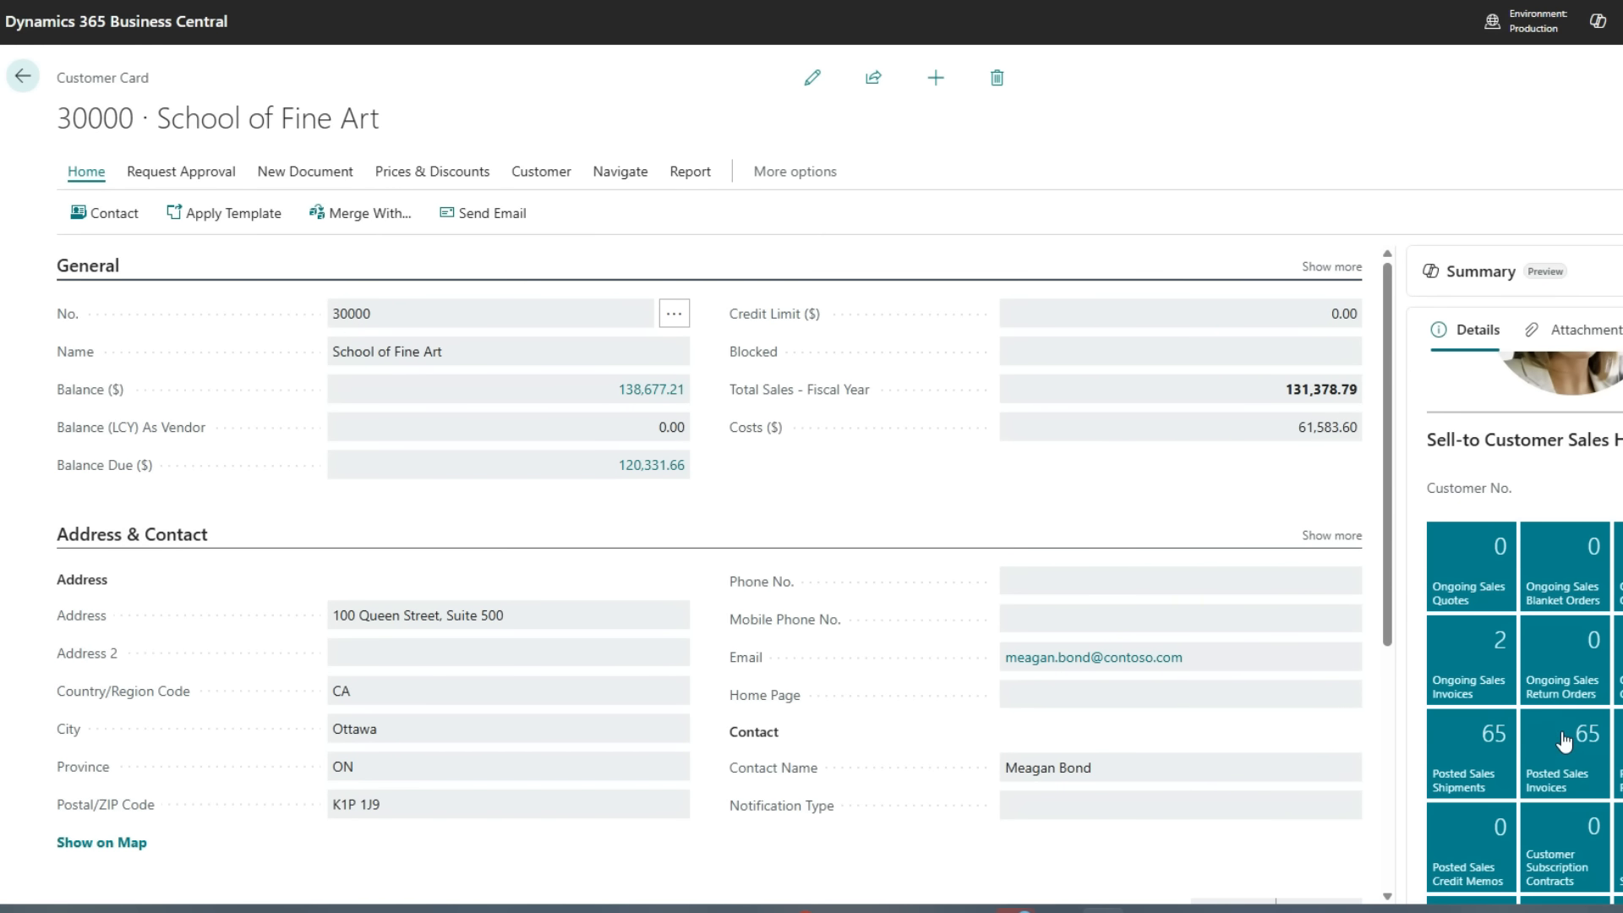
click(1564, 740)
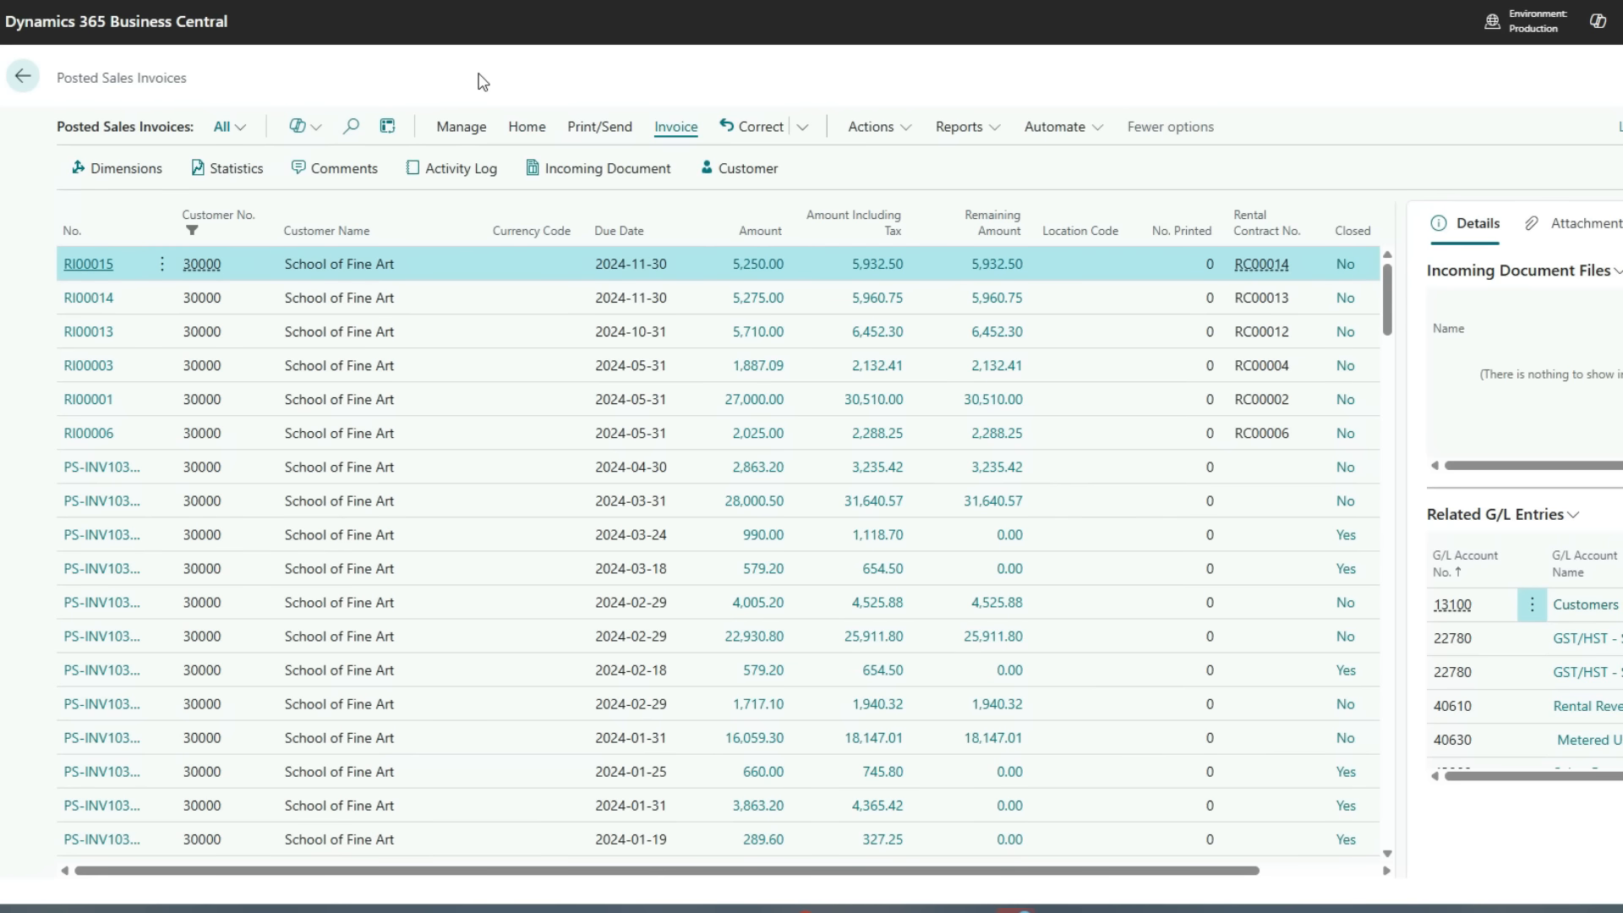
Preview the rental invoice report for posted invoice RI00015
click(957, 129)
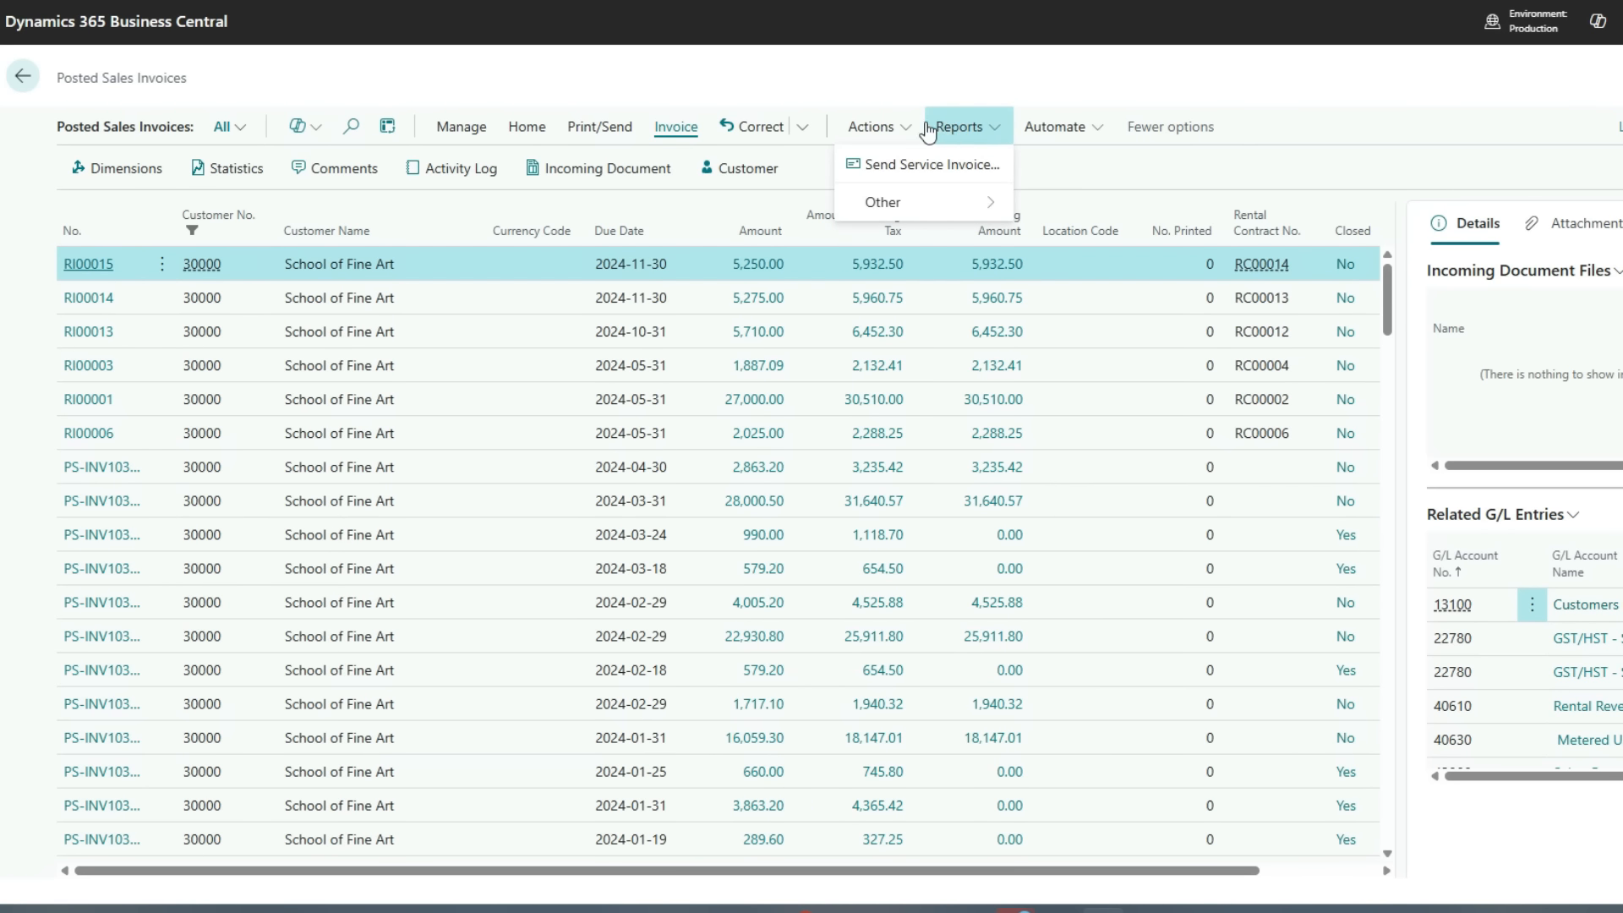
click(871, 128)
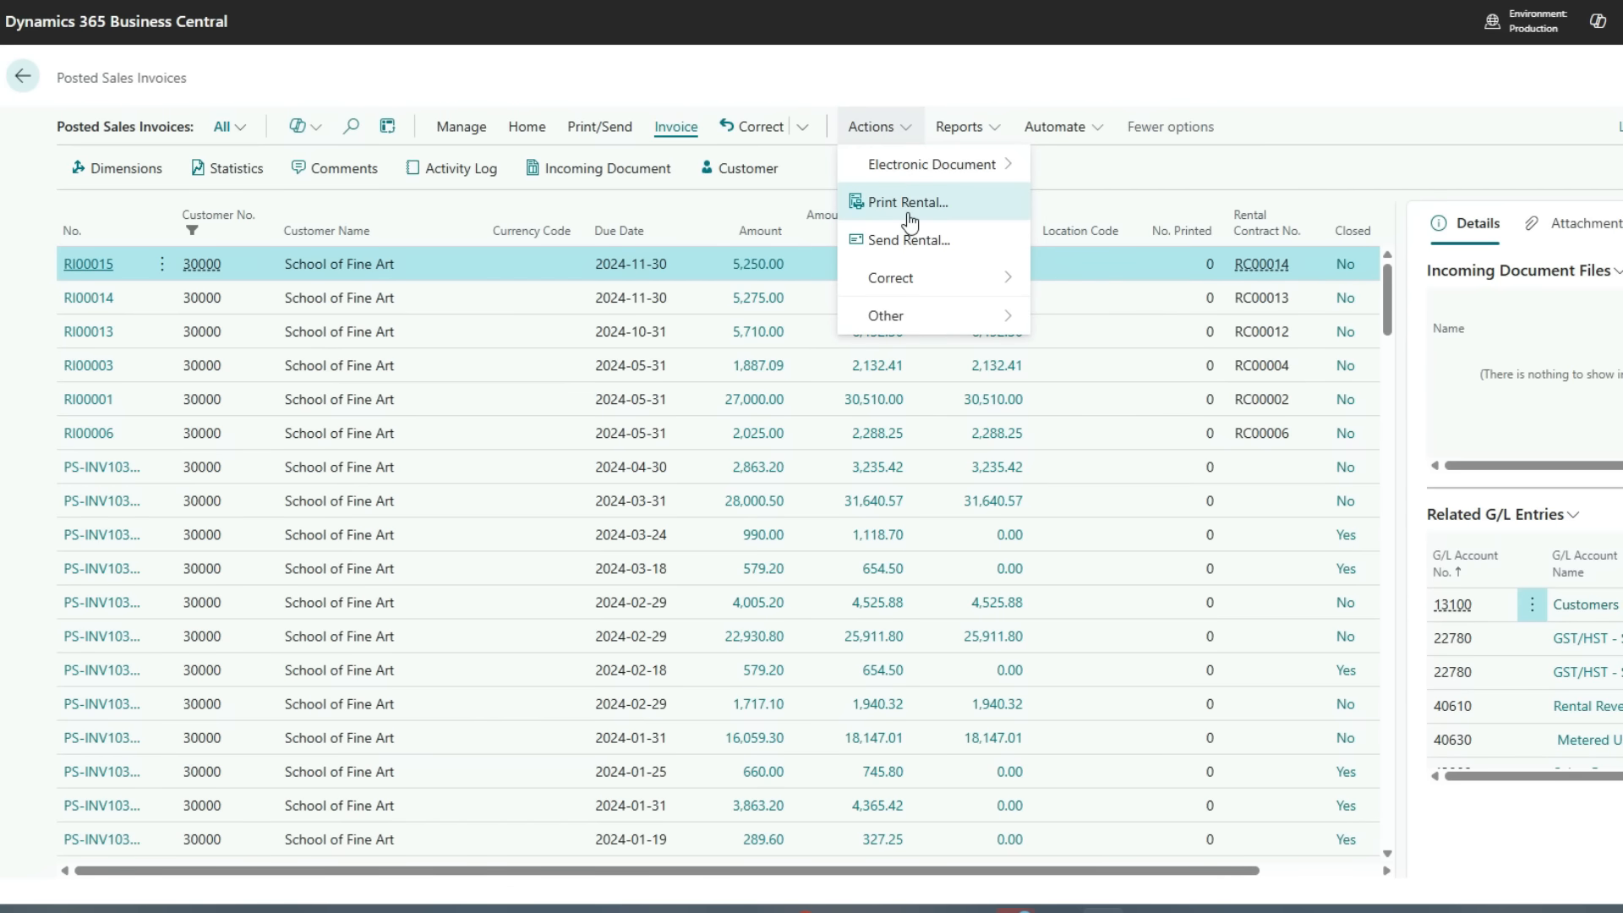
click(921, 205)
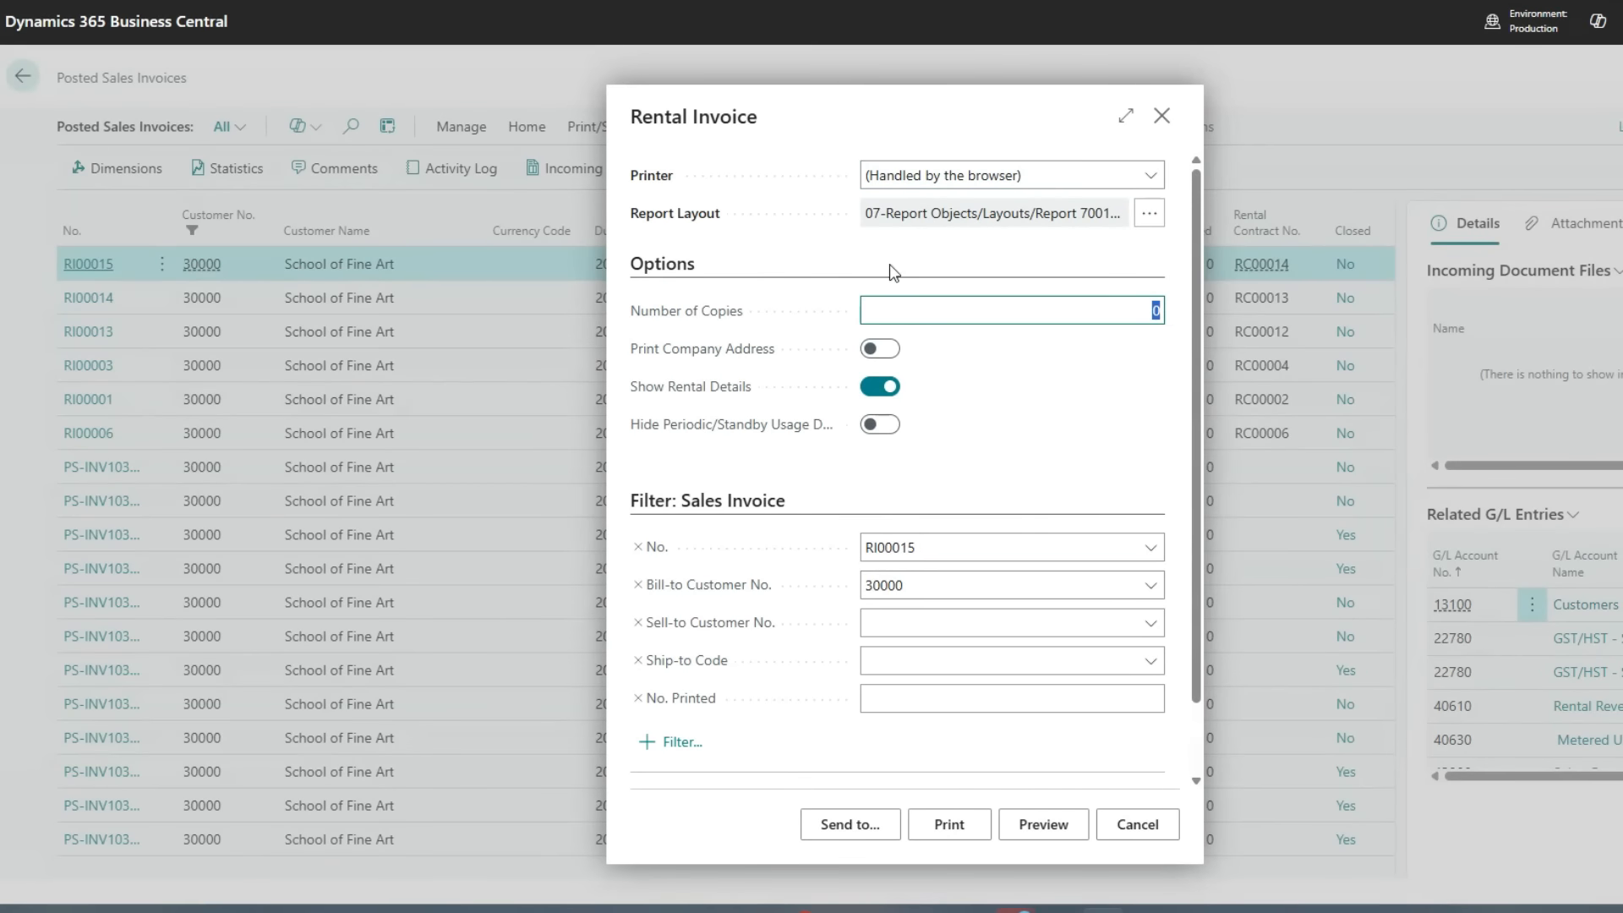
click(1025, 825)
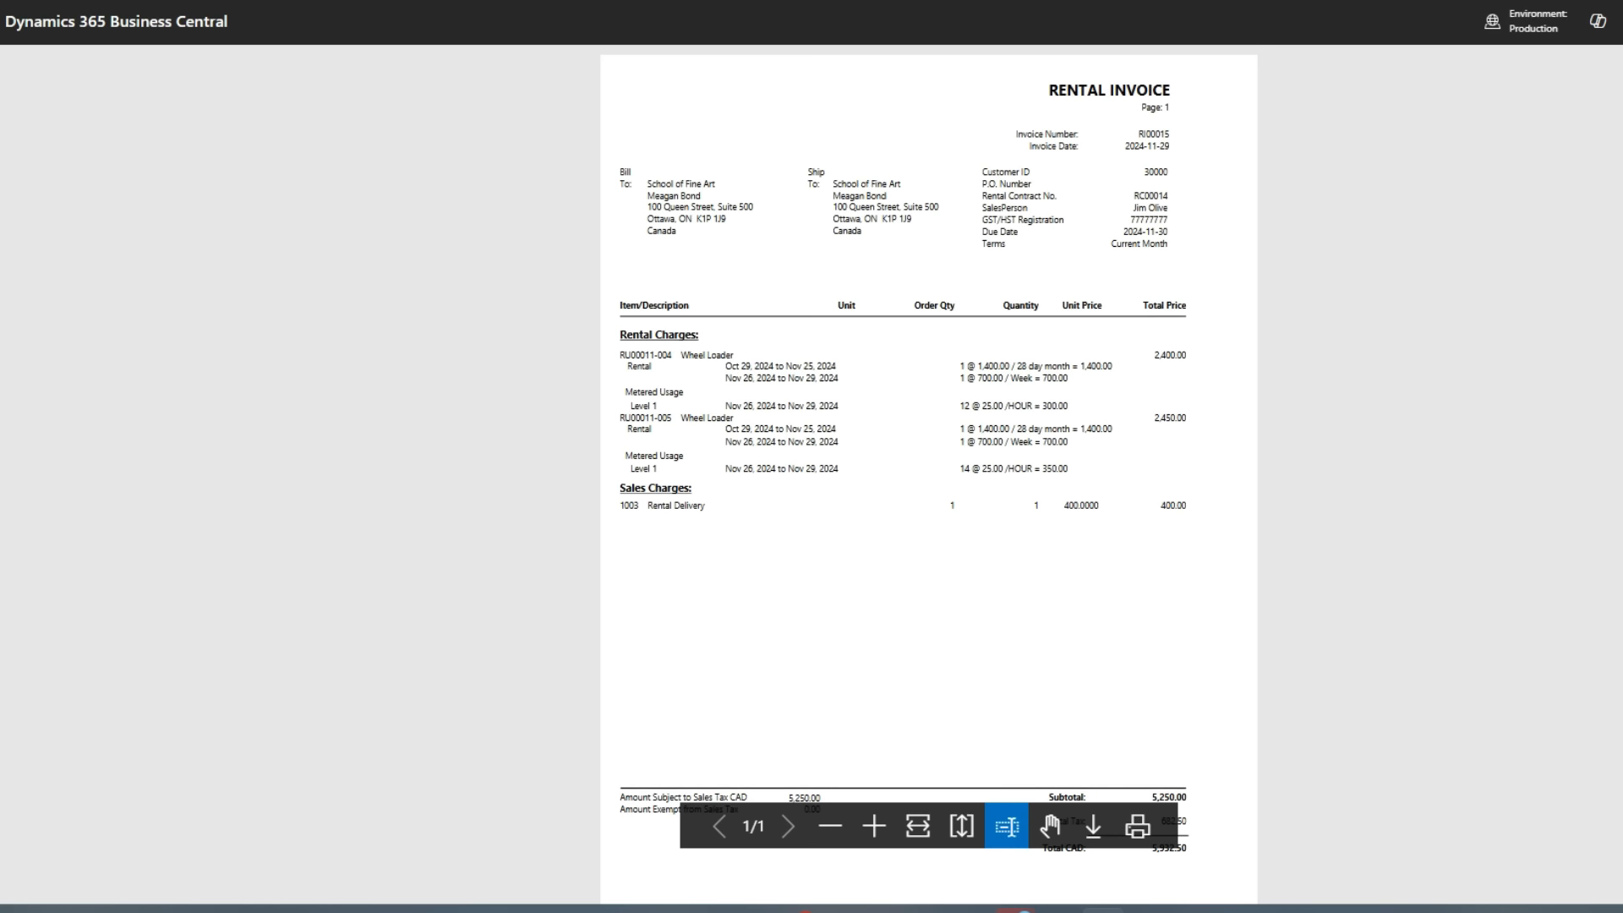
Close the invoice preview and report dialog and navigate back to the home page
click(1621, 77)
click(1162, 116)
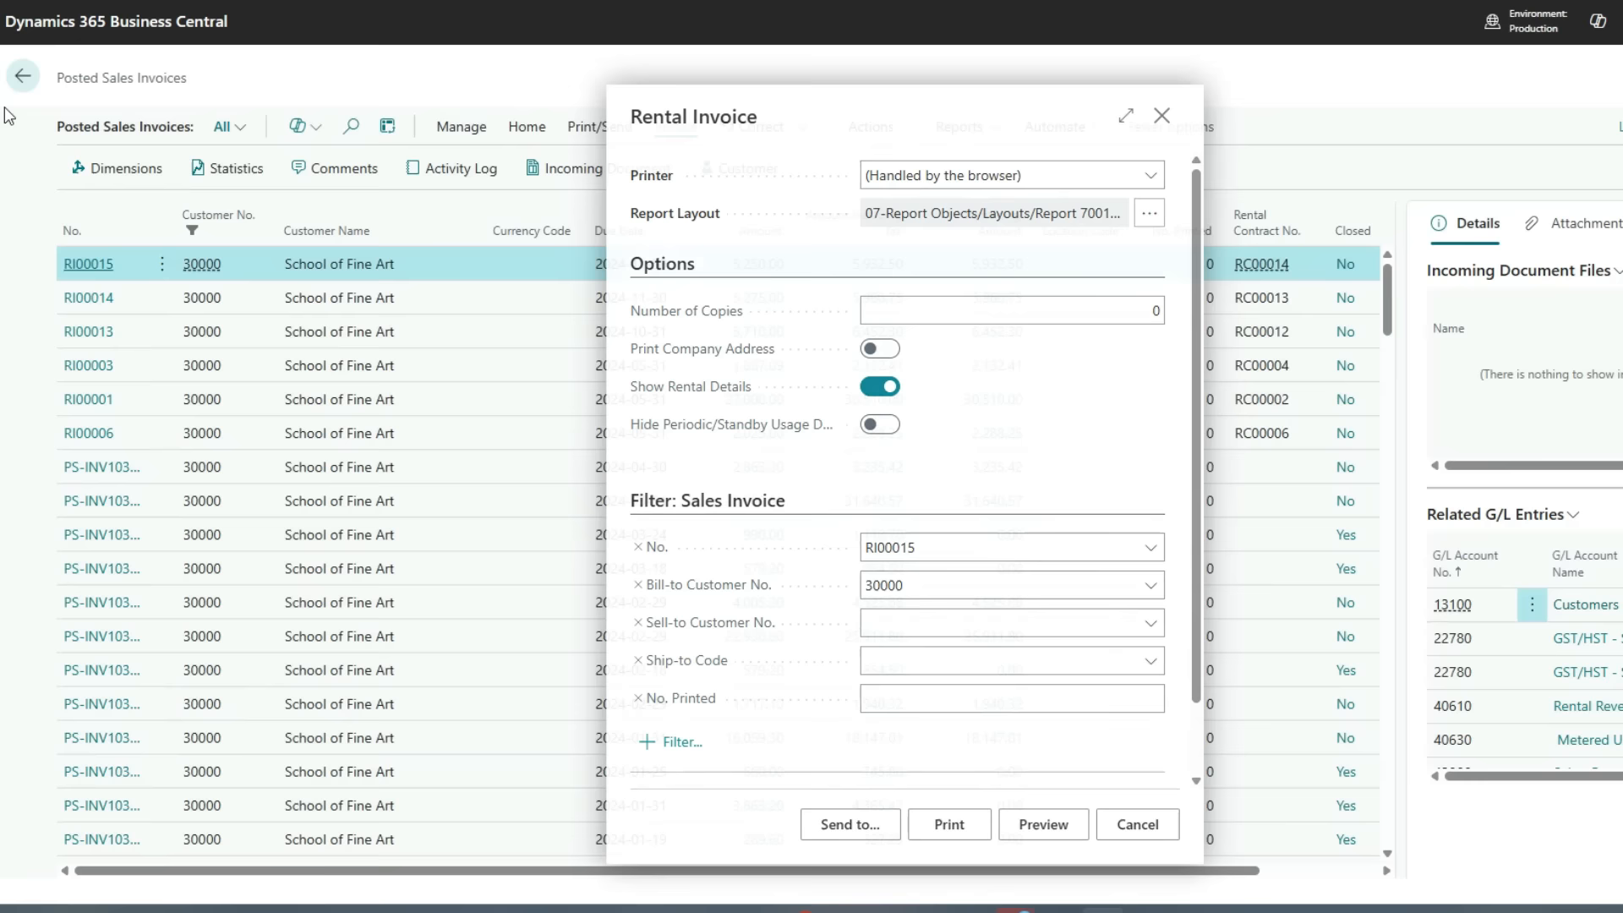
click(23, 77)
click(24, 77)
click(24, 77)
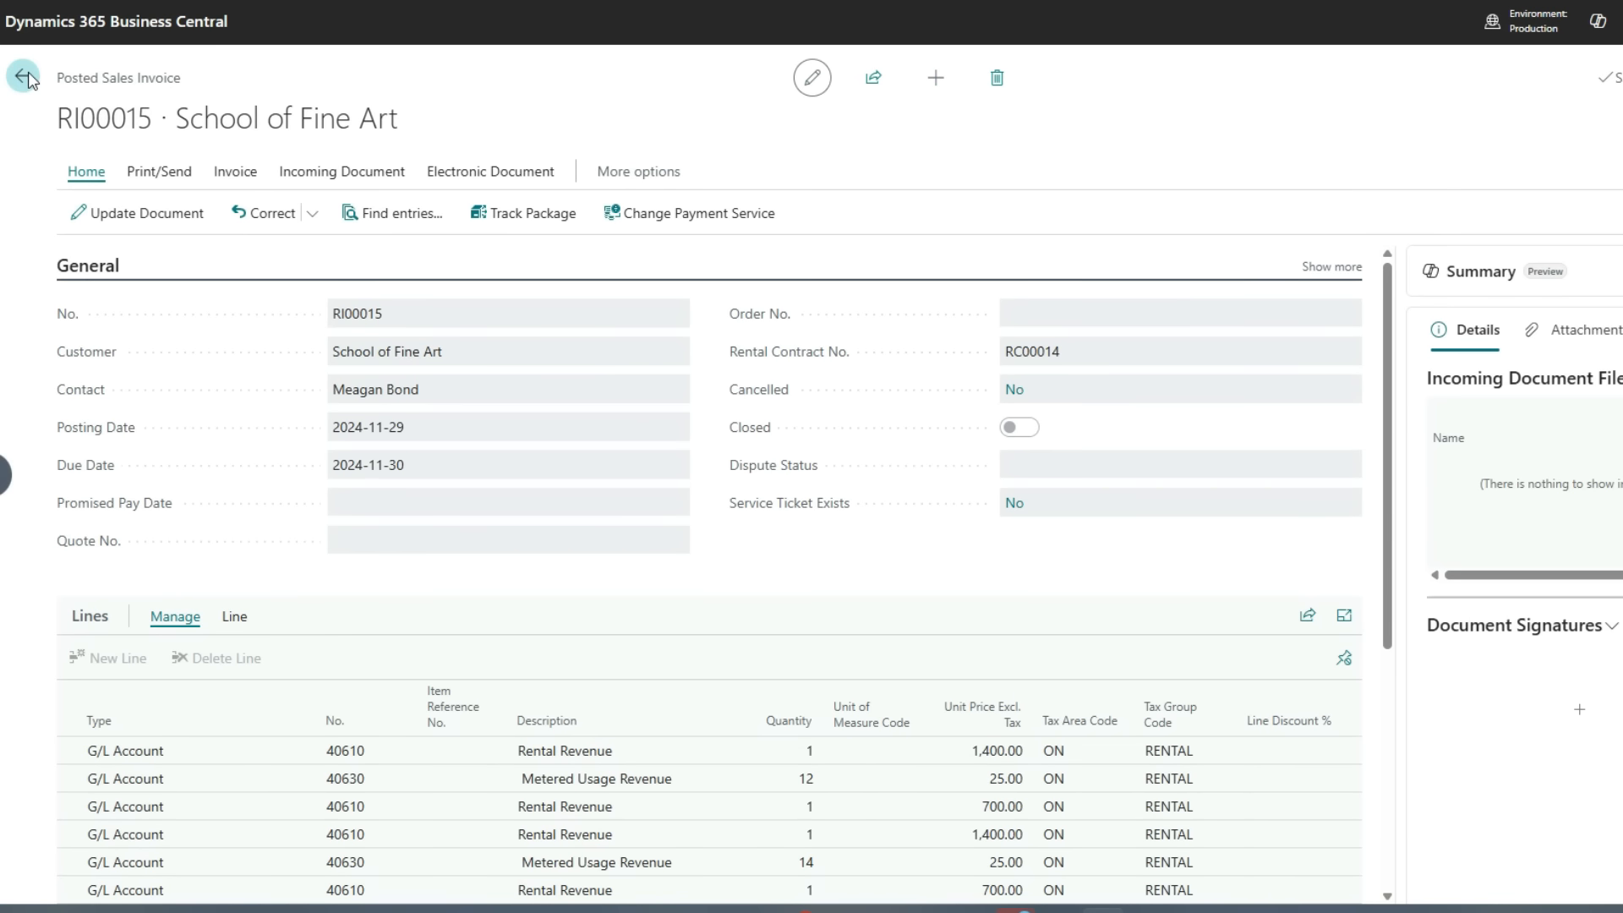
click(251, 83)
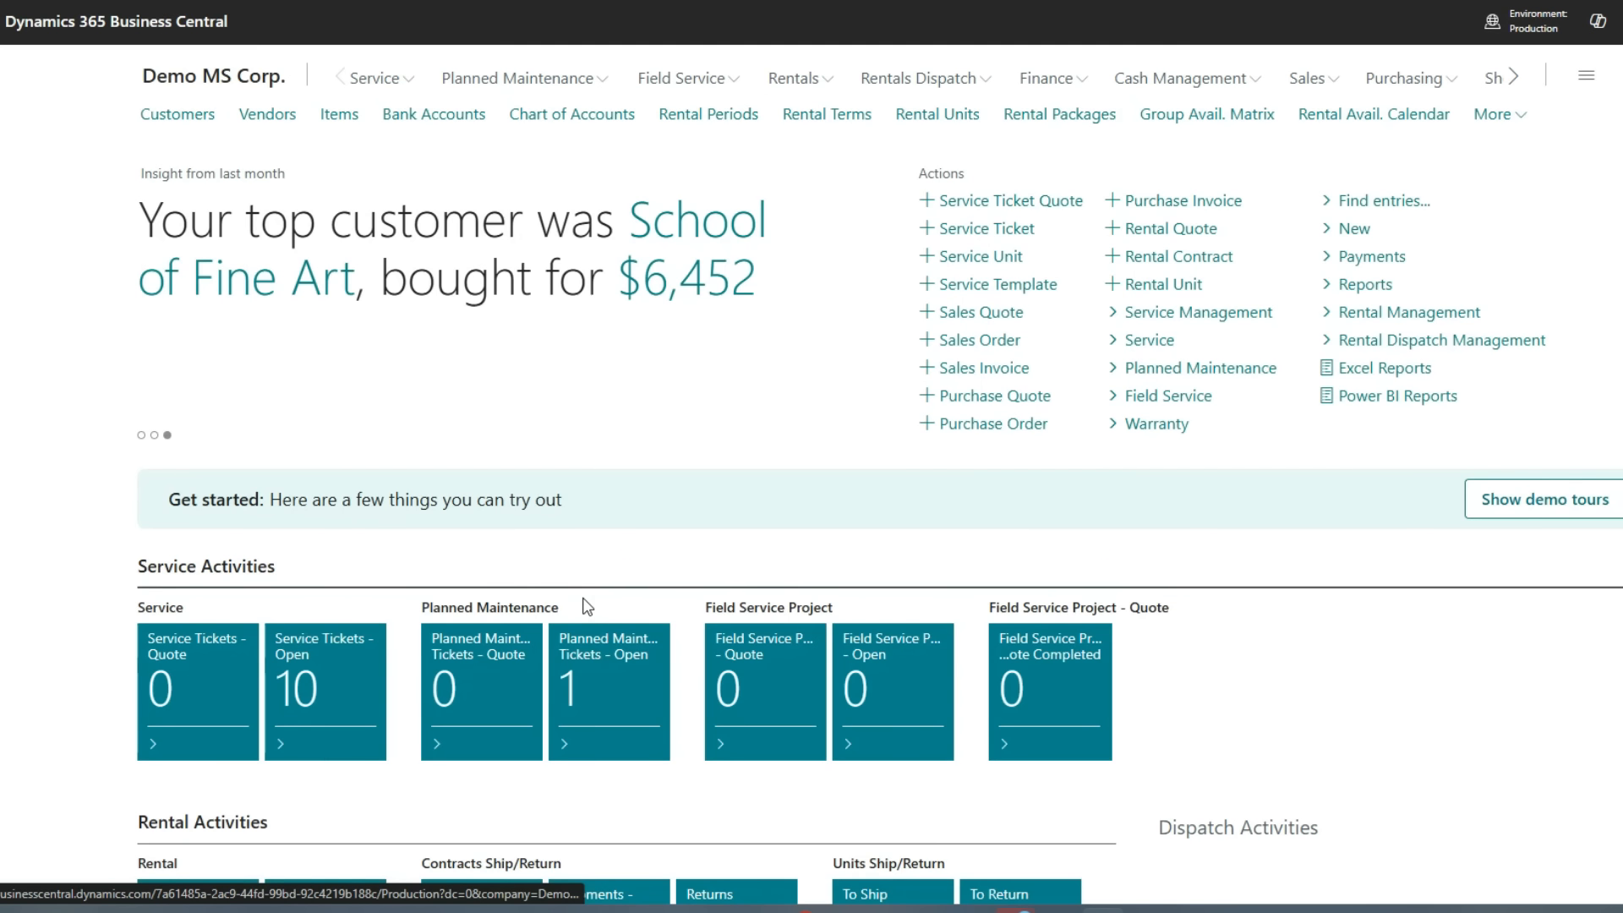